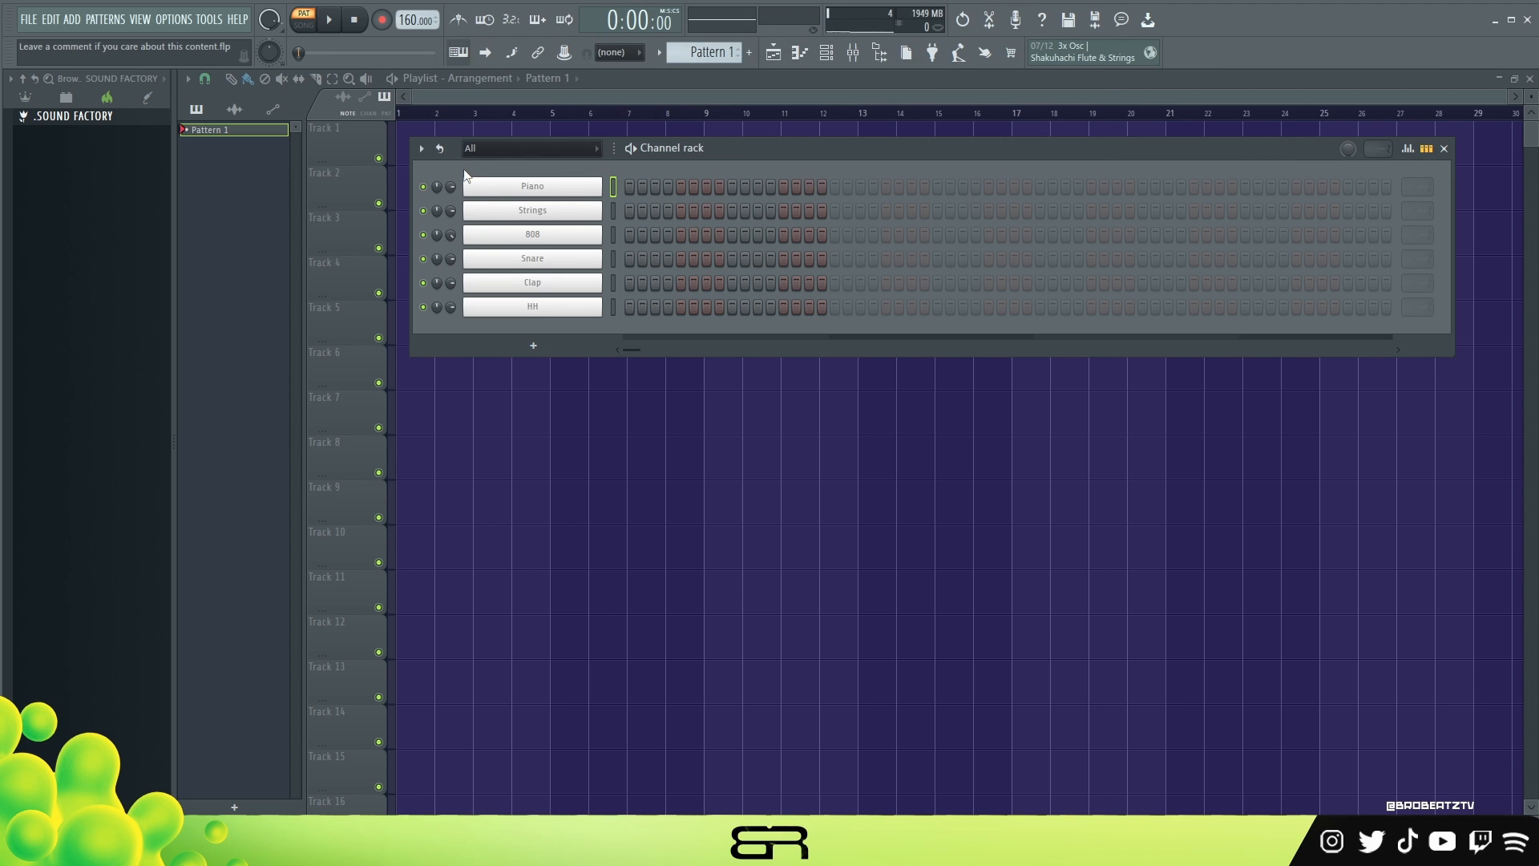
- Set the project tempo to 166 BPM
scroll(405, 22, up, 6)
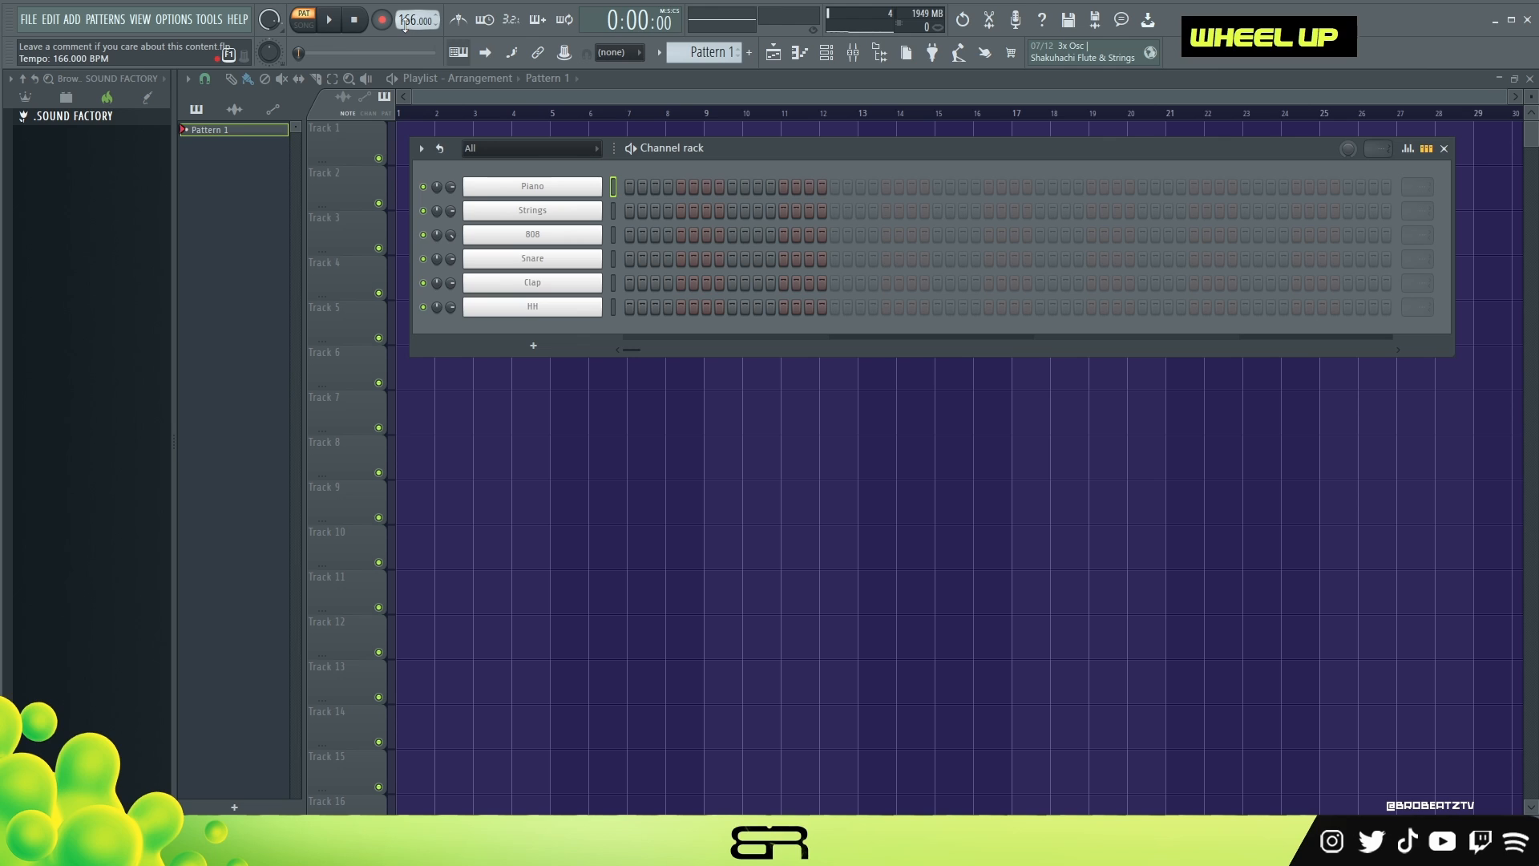
scroll(405, 26, down, 5)
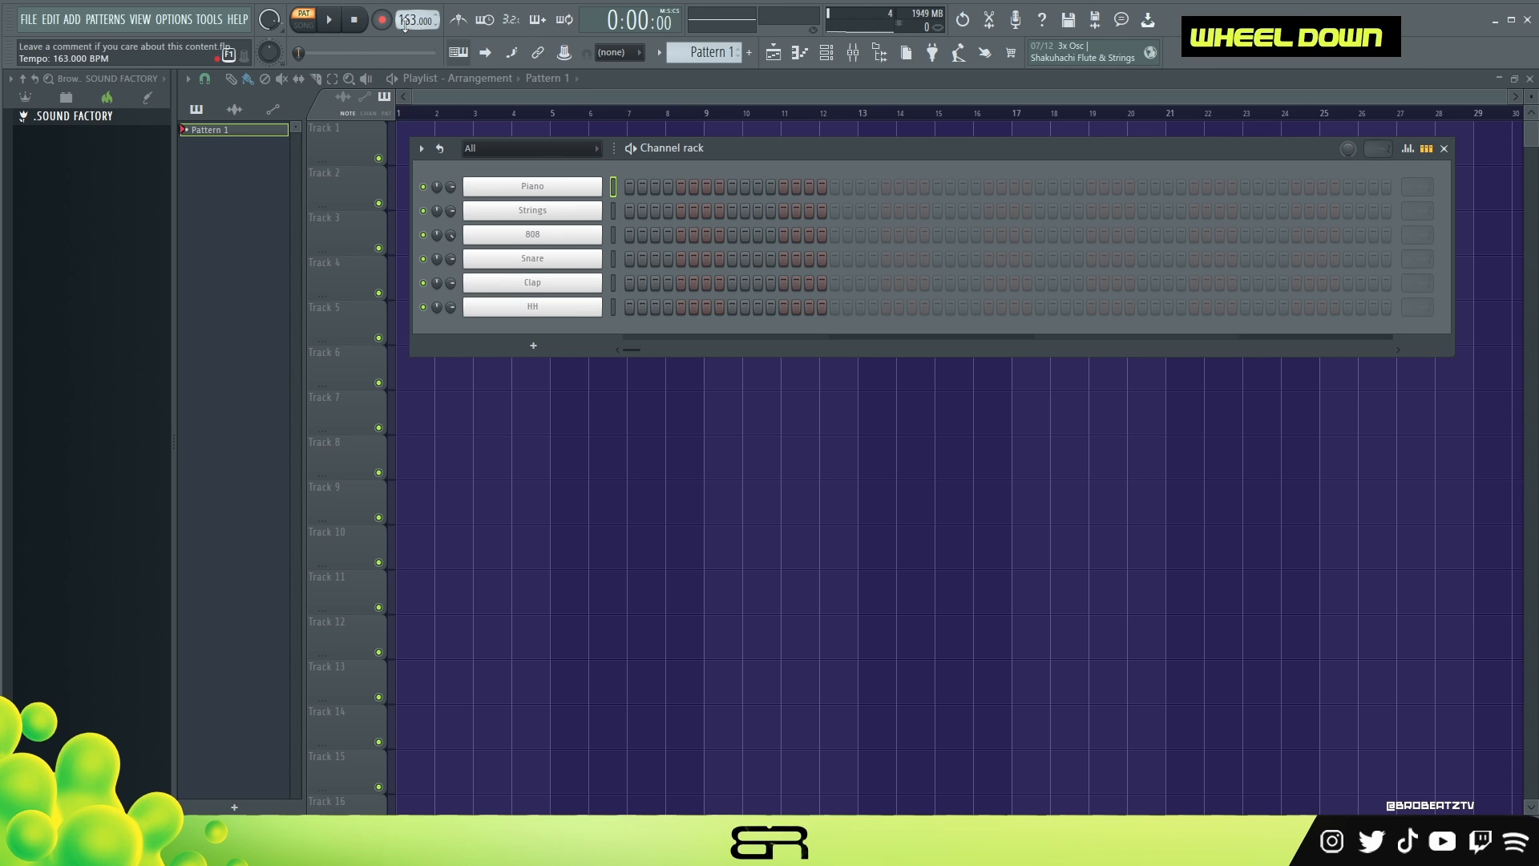
scroll(405, 26, up, 5)
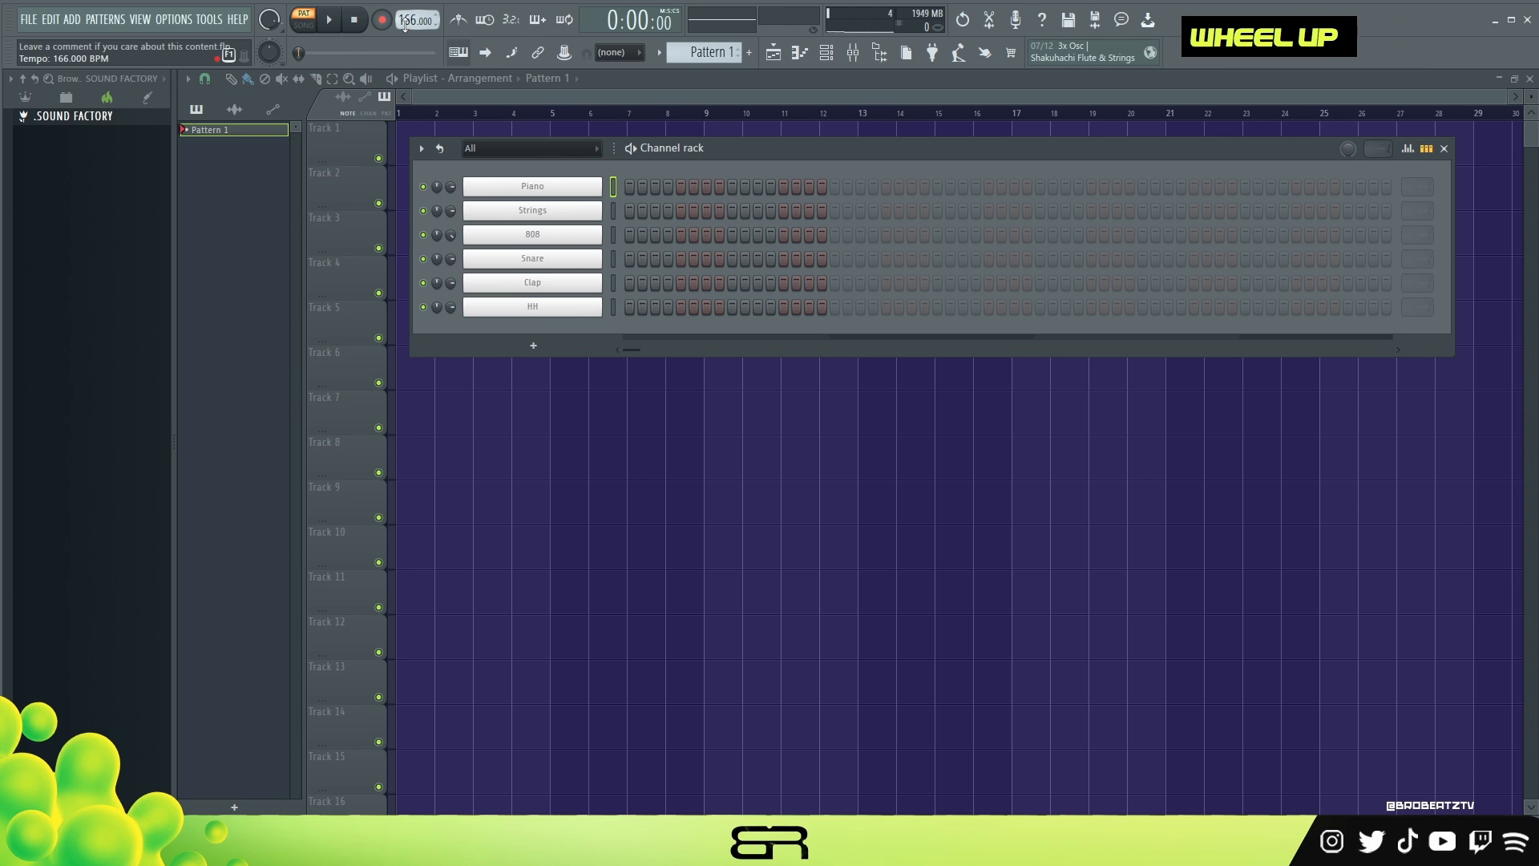
scroll(404, 26, down, 1)
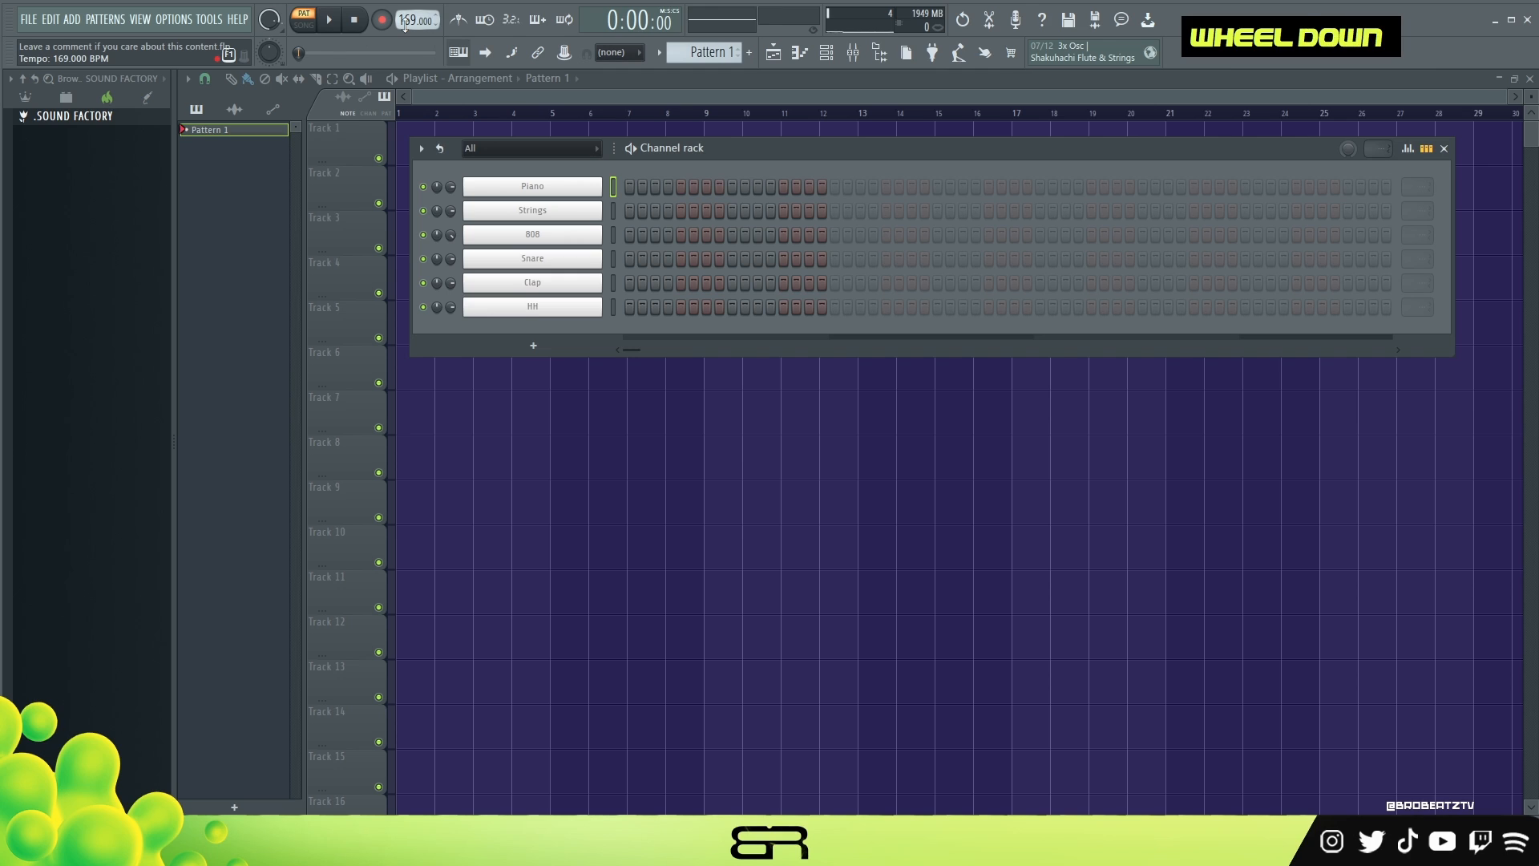
scroll(405, 26, up, 1)
scroll(404, 26, down, 1)
scroll(408, 25, up, 1)
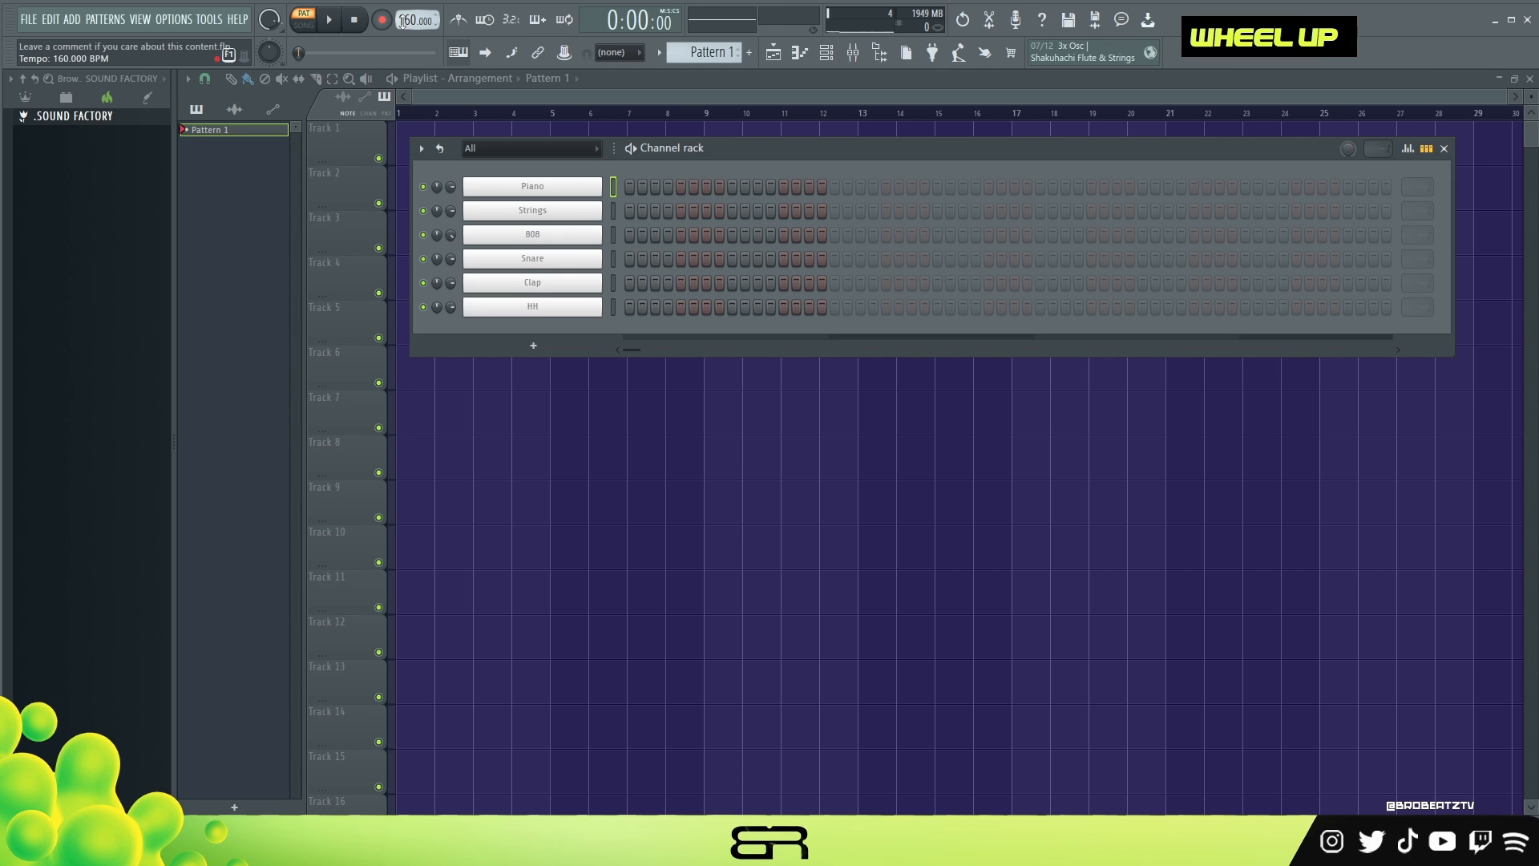
- Audition a few keys of the NOIRE Pure piano and close its plugin window
drag(806, 154, 792, 150)
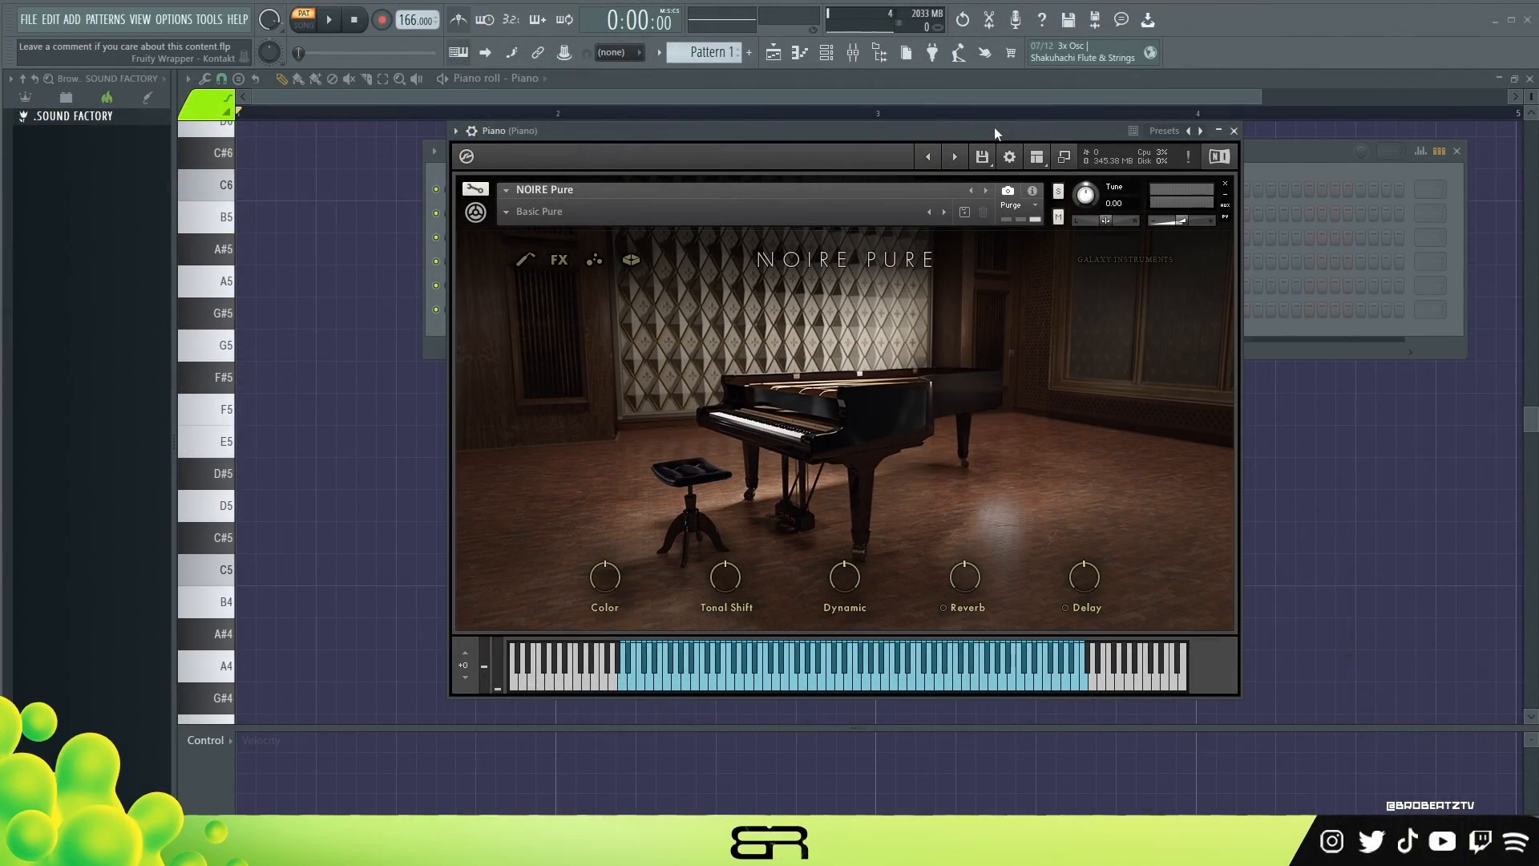
click(1038, 679)
click(961, 678)
click(861, 679)
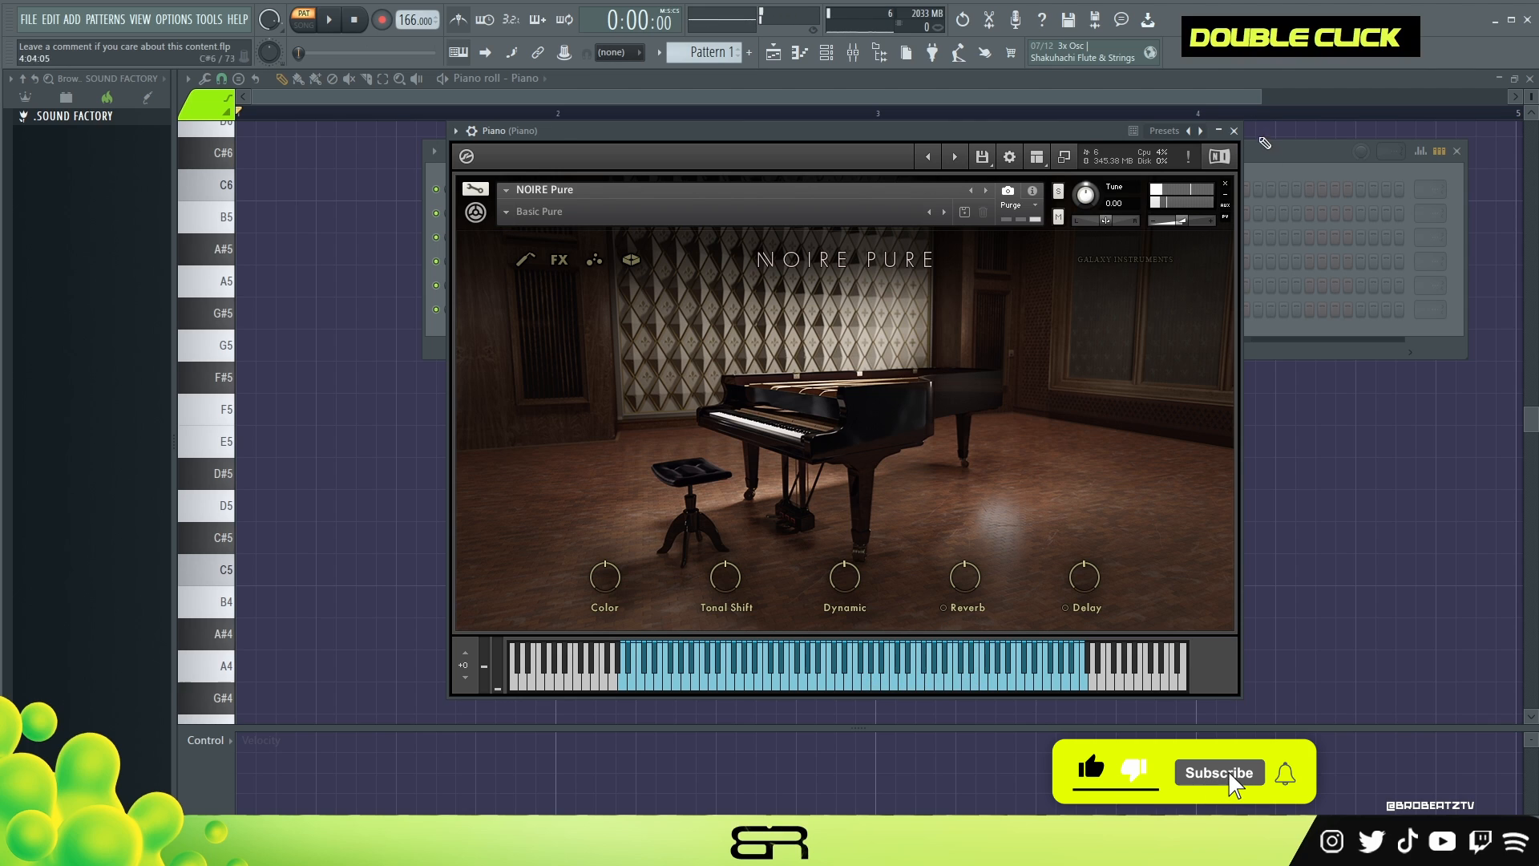
click(1234, 131)
- Place stacked C#5, D#5 and E5 notes of equal length at the start of bar 2 for the Piano channel
click(413, 215)
right_click(417, 217)
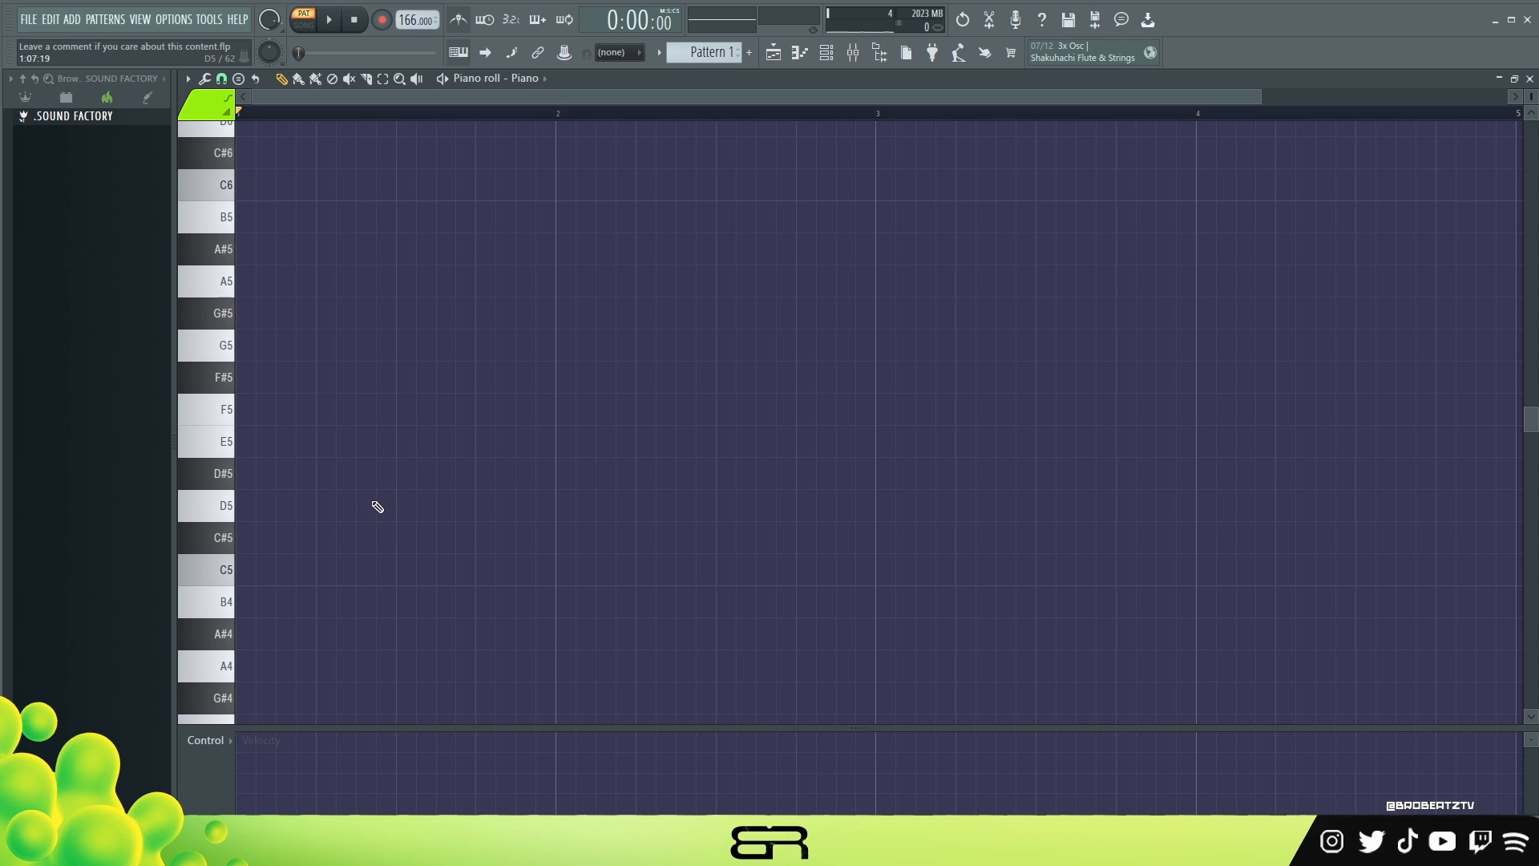
mouse_move(421, 548)
mouse_down()
mouse_move(377, 525)
mouse_move(681, 535)
mouse_up()
drag(944, 540, 751, 566)
drag(722, 511, 567, 598)
mouse_move(607, 545)
mouse_down()
mouse_move(649, 540)
mouse_move(636, 542)
mouse_move(646, 462)
mouse_move(630, 469)
mouse_up()
click(559, 506)
right_click(662, 516)
click(625, 441)
drag(735, 431, 694, 492)
right_click(543, 449)
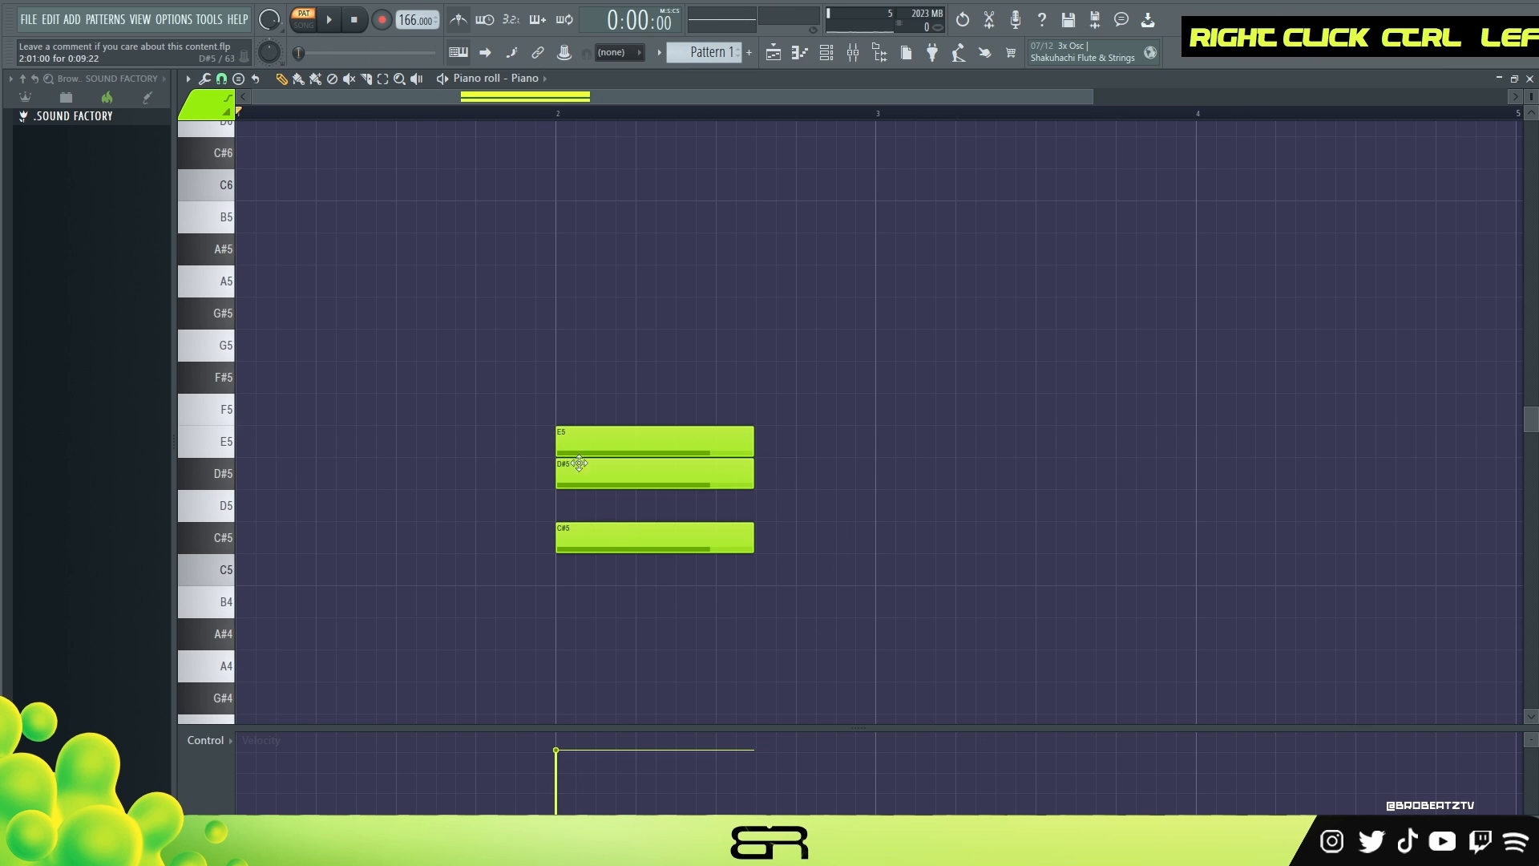
- Try an E5 and a D#5 note beside the stack to hear the semitone, and delete both
click(825, 441)
click(885, 473)
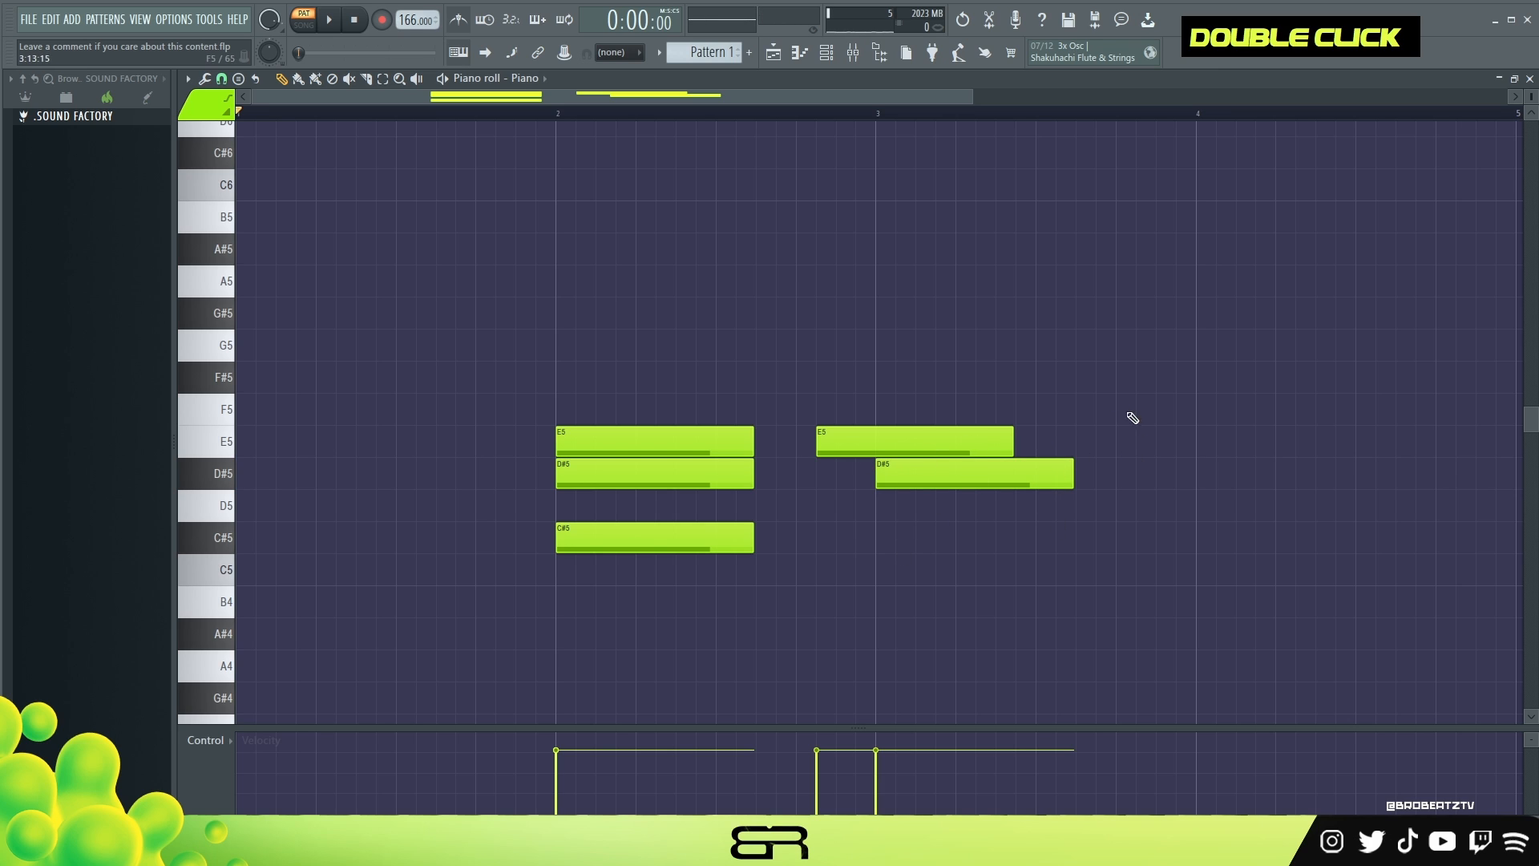
right_click(934, 473)
right_click(906, 437)
- Complete the scale stack at bar 2 with F#5, G#5, A5 and B5 notes
mouse_move(723, 373)
mouse_down()
mouse_move(554, 584)
mouse_move(520, 540)
mouse_move(804, 539)
mouse_move(670, 537)
mouse_move(620, 387)
mouse_up()
right_click(856, 441)
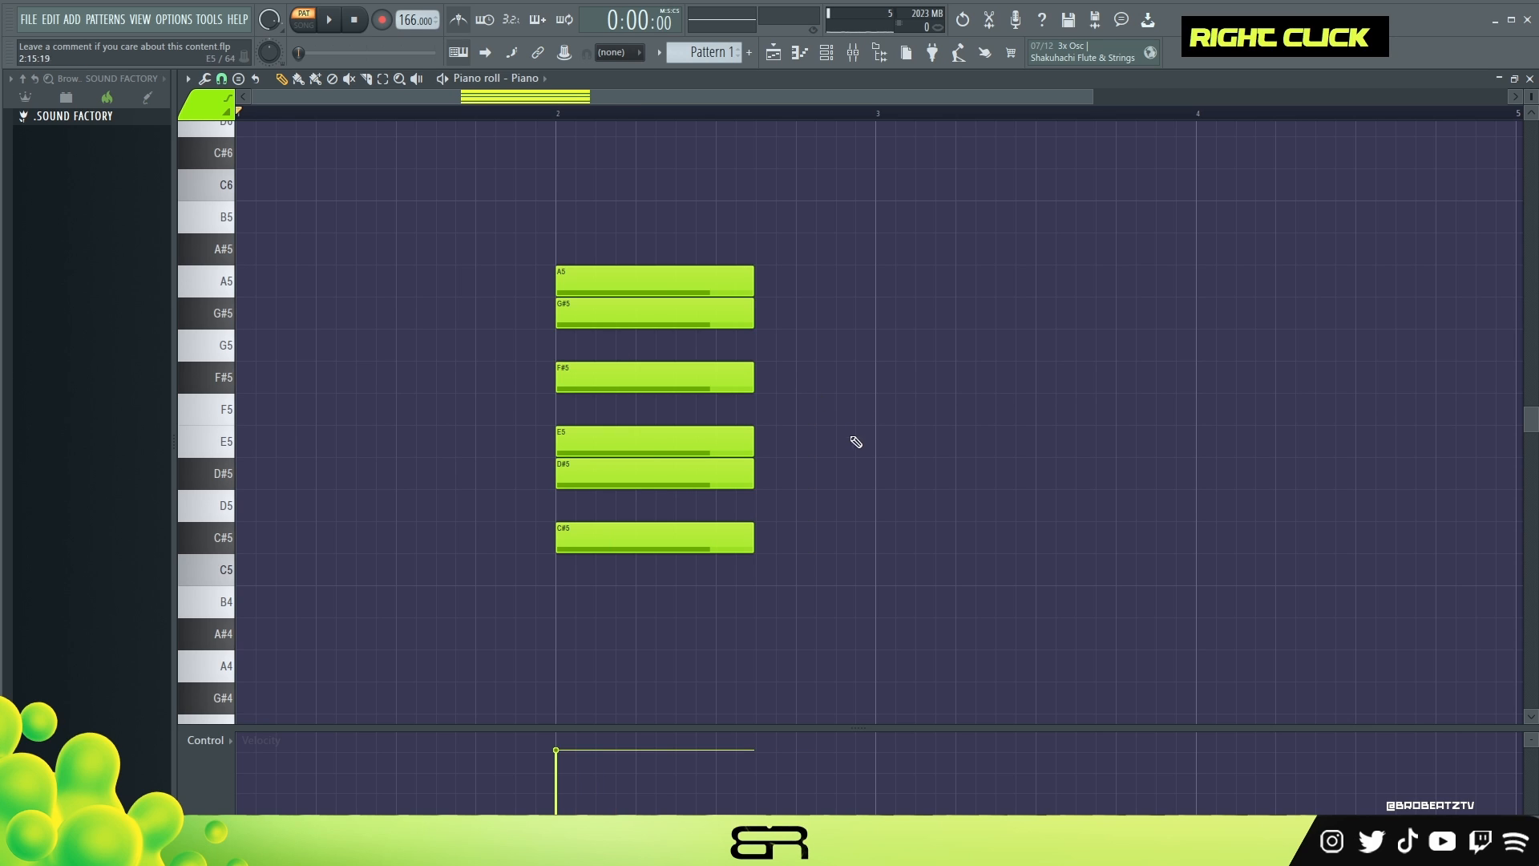
drag(564, 228, 620, 264)
click(567, 218)
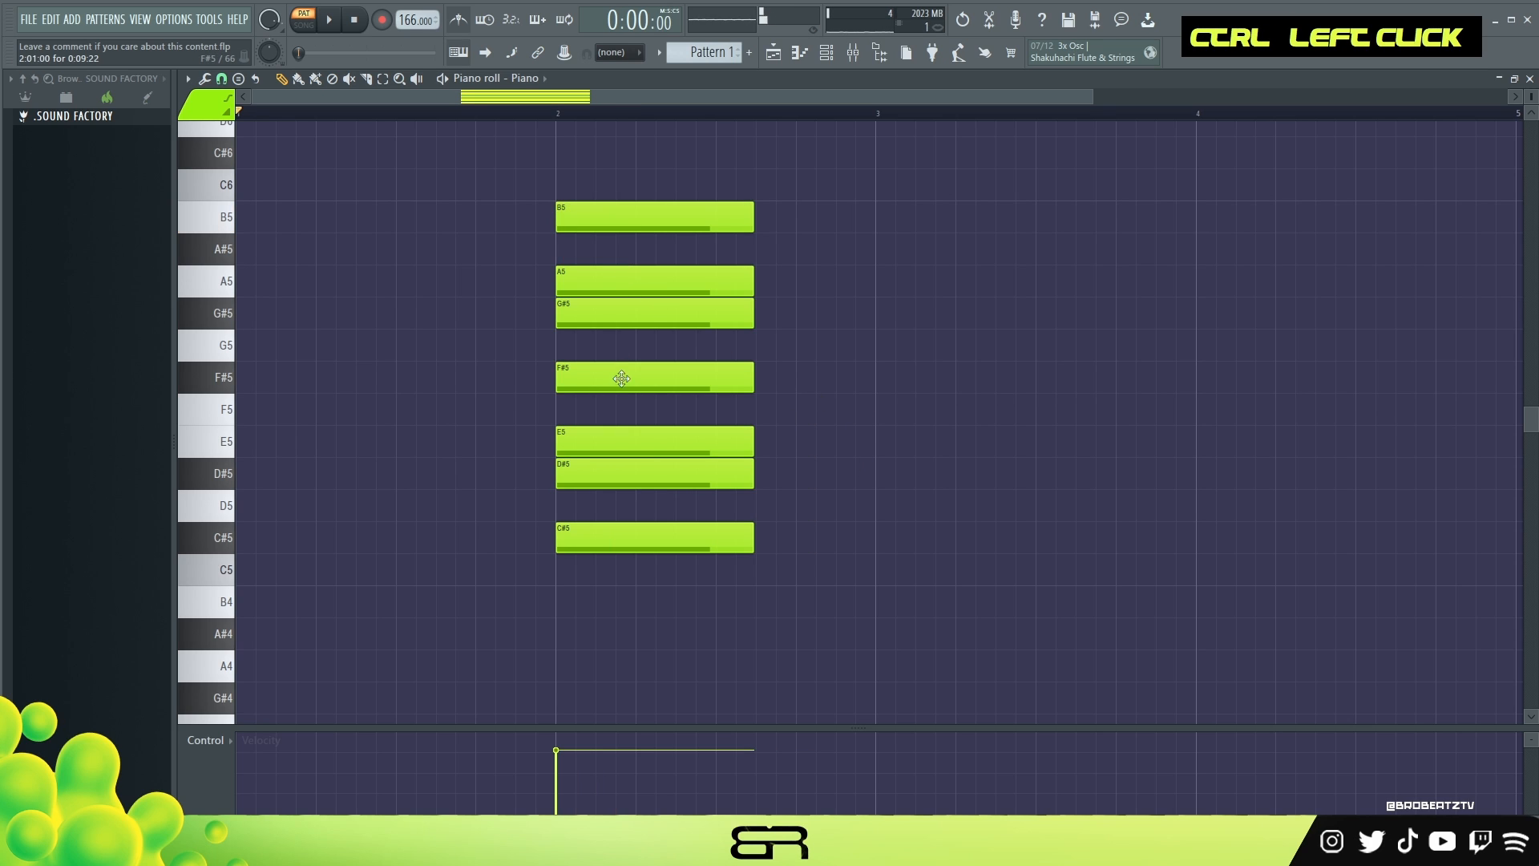
- Recolour the semitone pairs D#5/E5 and G#5/A5 with colour group 5
scroll(608, 206, up, 3)
mouse_move(608, 206)
mouse_down()
mouse_move(611, 656)
mouse_move(571, 496)
mouse_move(994, 664)
mouse_up()
right_click(989, 293)
scroll(881, 559, down, 2)
scroll(762, 475, up, 2)
drag(766, 361, 679, 440)
drag(725, 515, 661, 576)
click(196, 110)
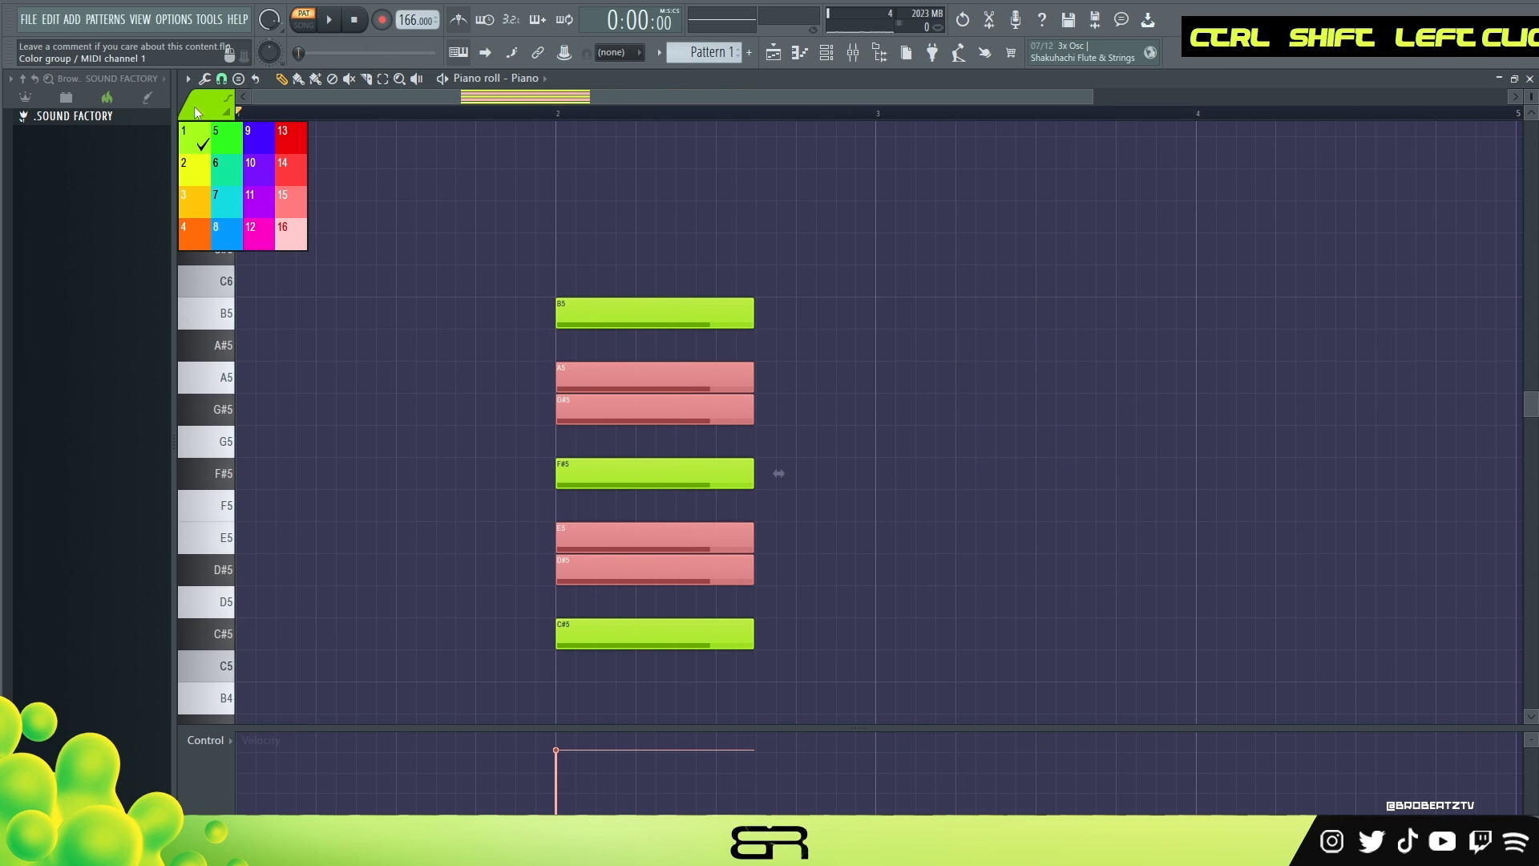
click(230, 148)
key(alt+c)
right_click(418, 232)
- Clear the note selection and switch the drawing colour back to group 1
drag(621, 332, 648, 429)
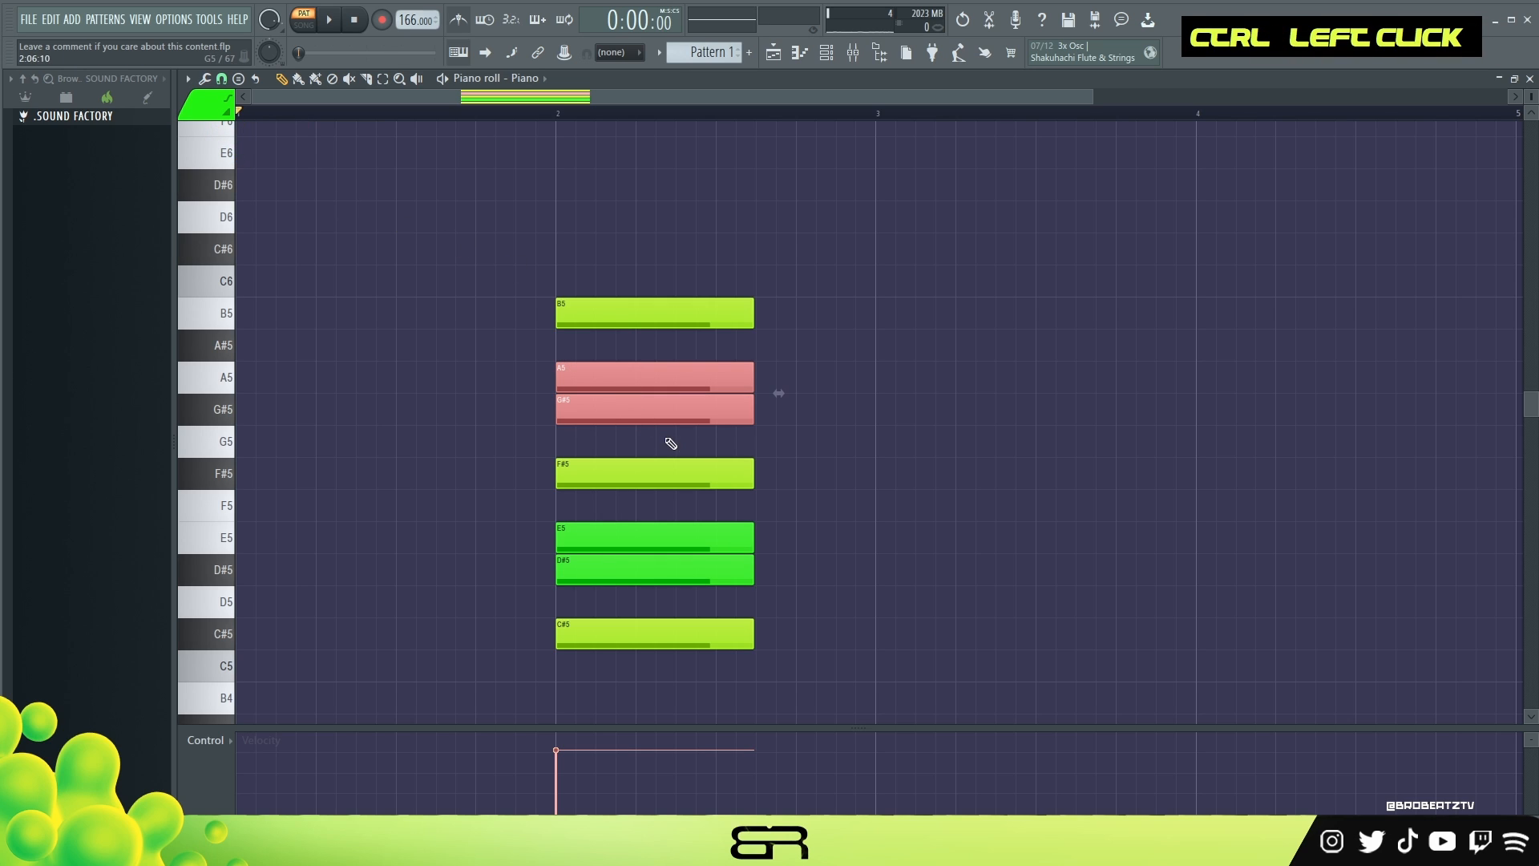
right_click(826, 485)
click(814, 381)
right_click(864, 390)
click(205, 108)
click(202, 158)
- Try the sequence A5, G#5, E5, D#5, C#5 beside the scale stack and delete those notes
click(849, 381)
click(877, 409)
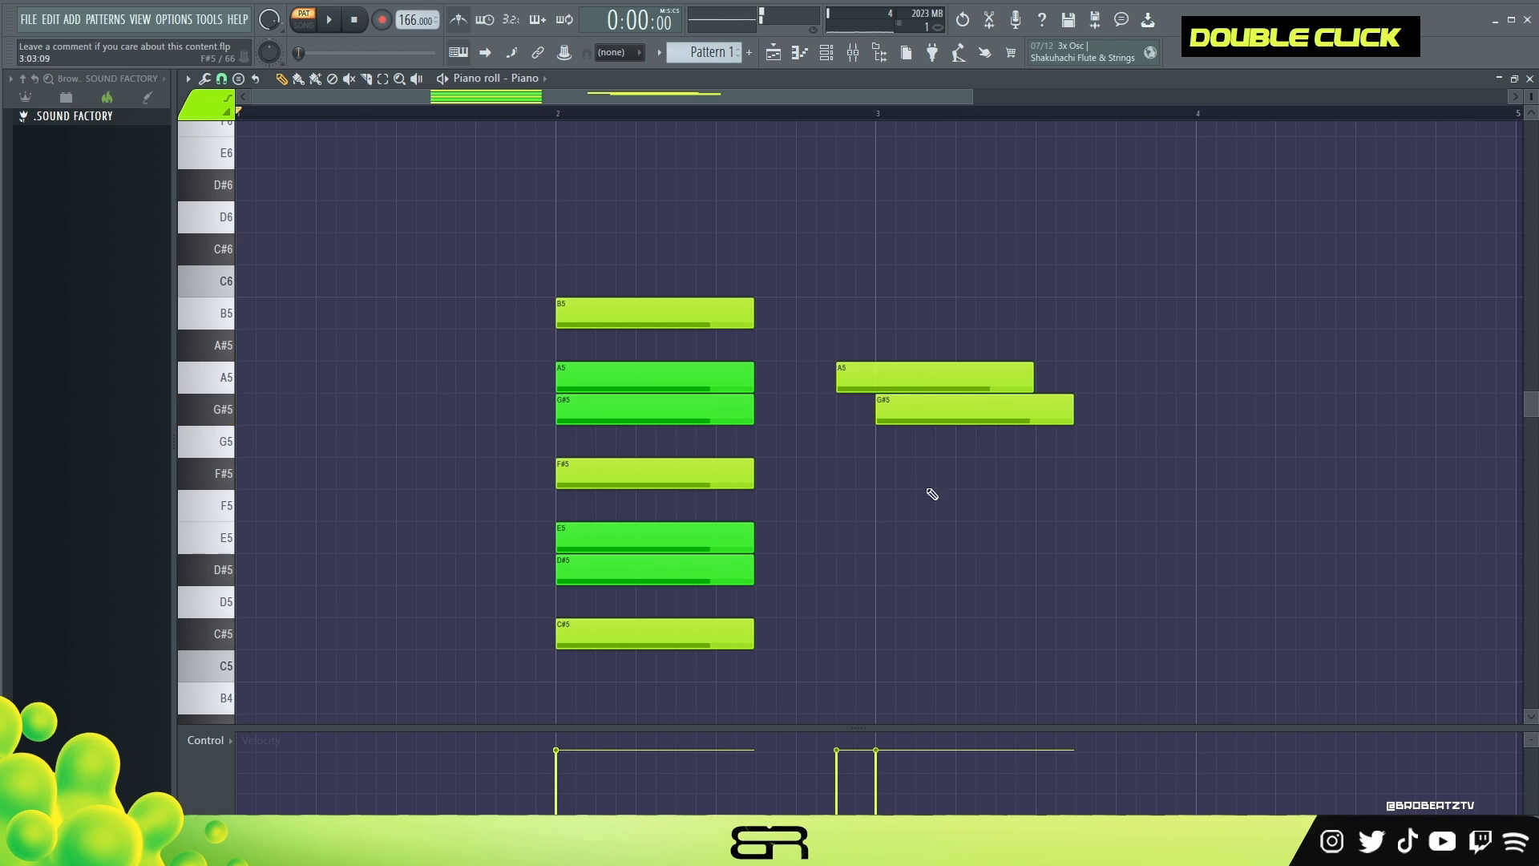
click(977, 541)
click(1014, 565)
click(1037, 633)
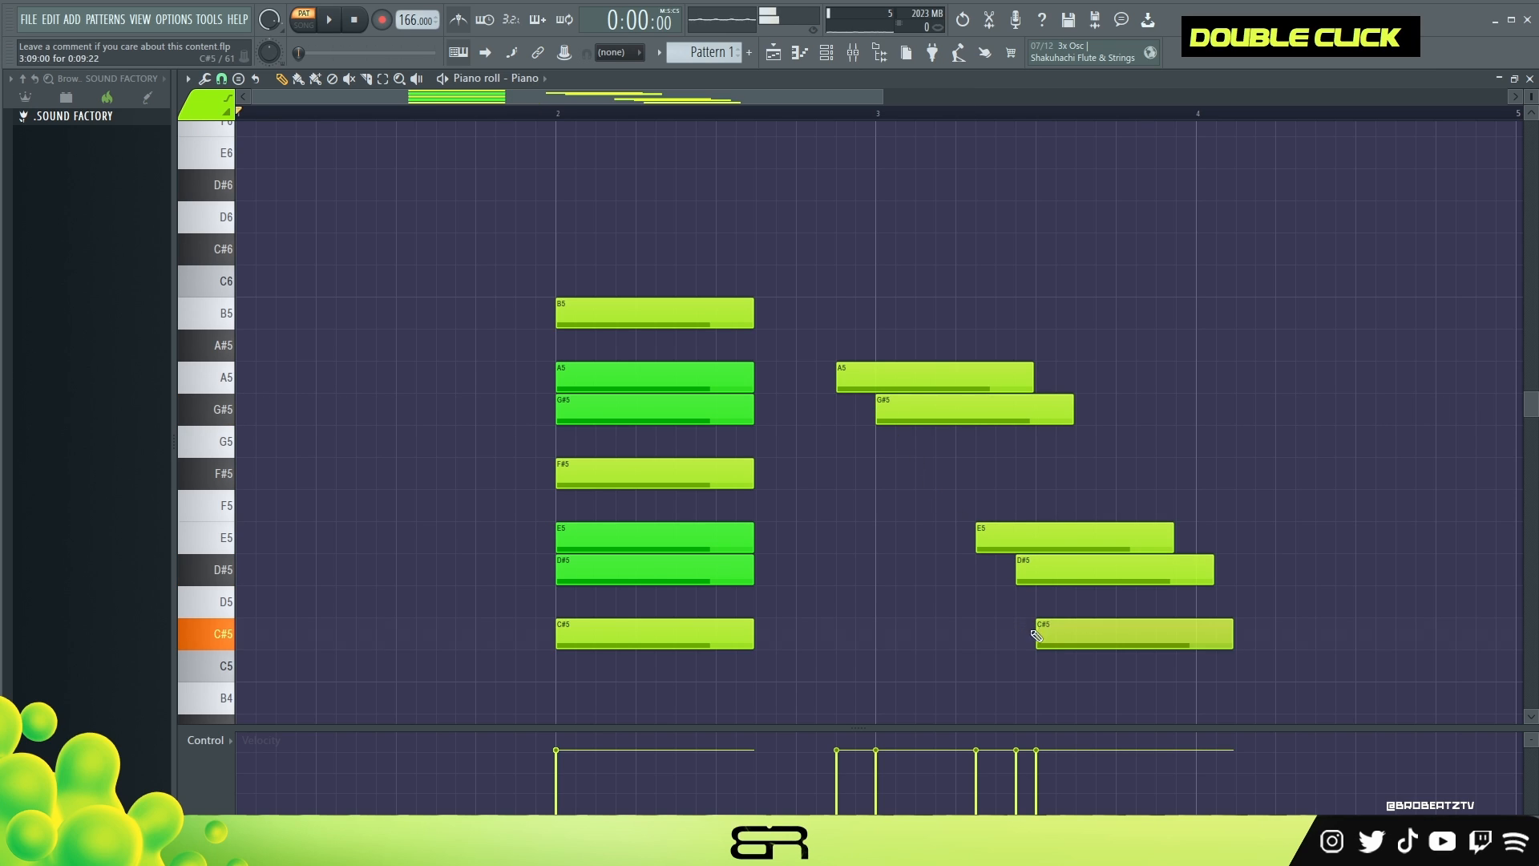
right_click(1047, 632)
- Select all seven scale notes and recolour them with colour group 2
drag(702, 346, 697, 446)
drag(693, 537, 673, 559)
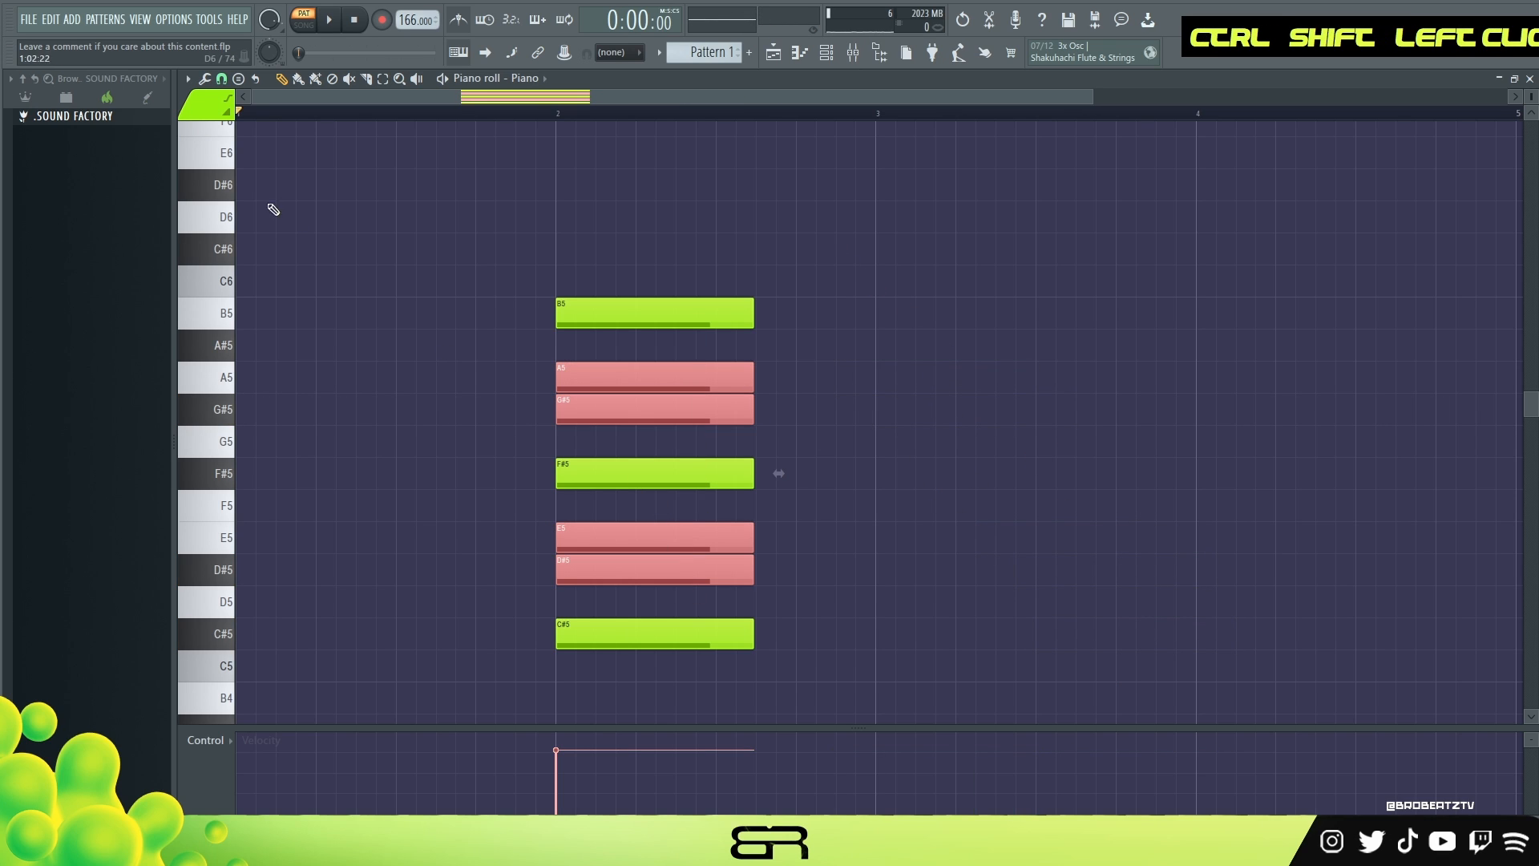
drag(555, 170, 658, 533)
click(212, 108)
click(200, 170)
- Move the scale notes to the start of bar 5 and switch the drawing colour to group 1
drag(577, 266, 1501, 645)
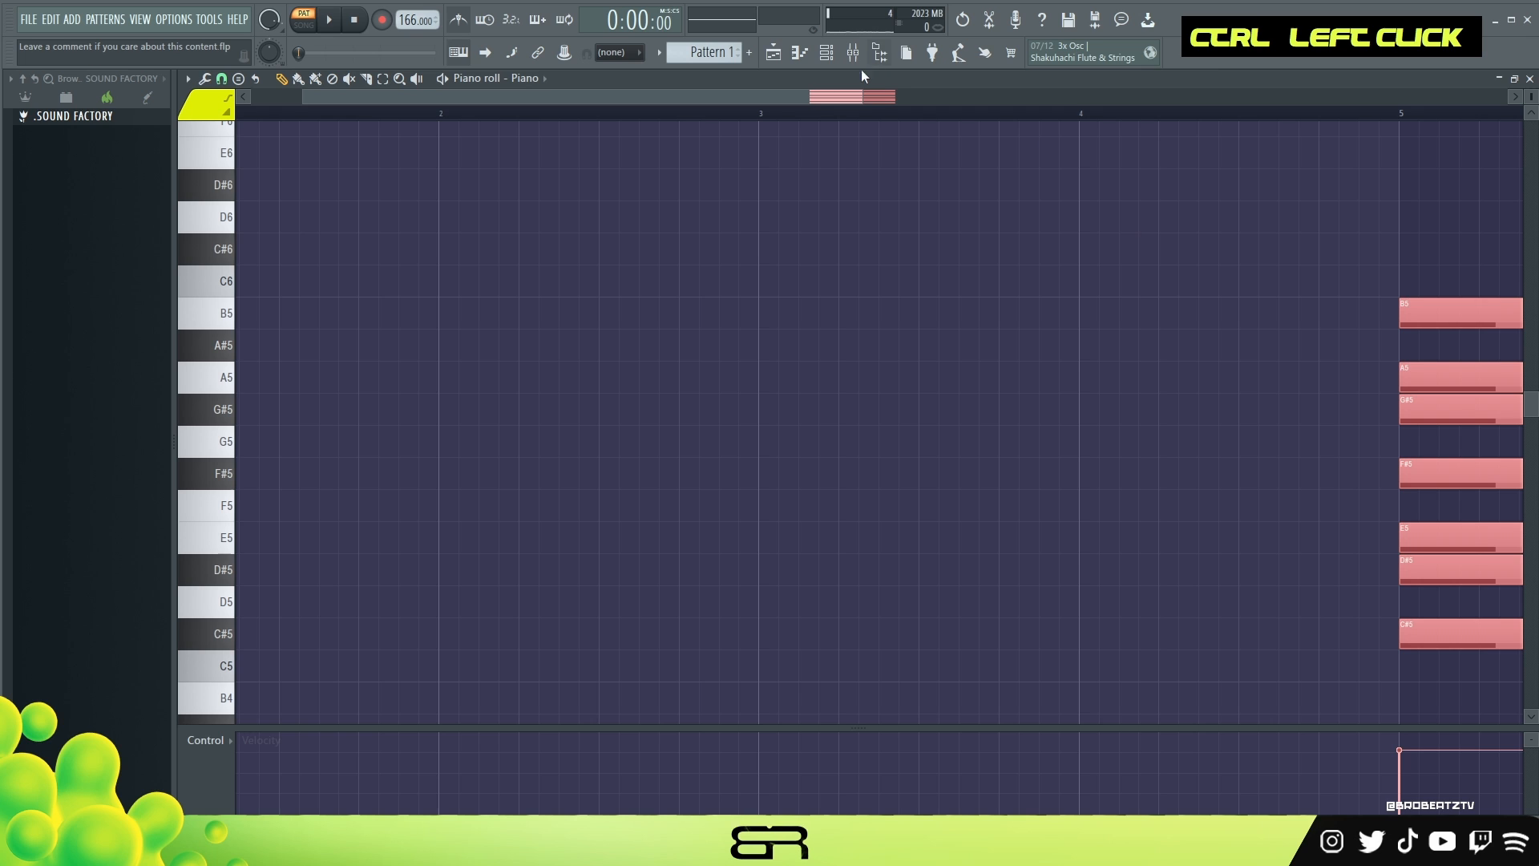
double_click(735, 99)
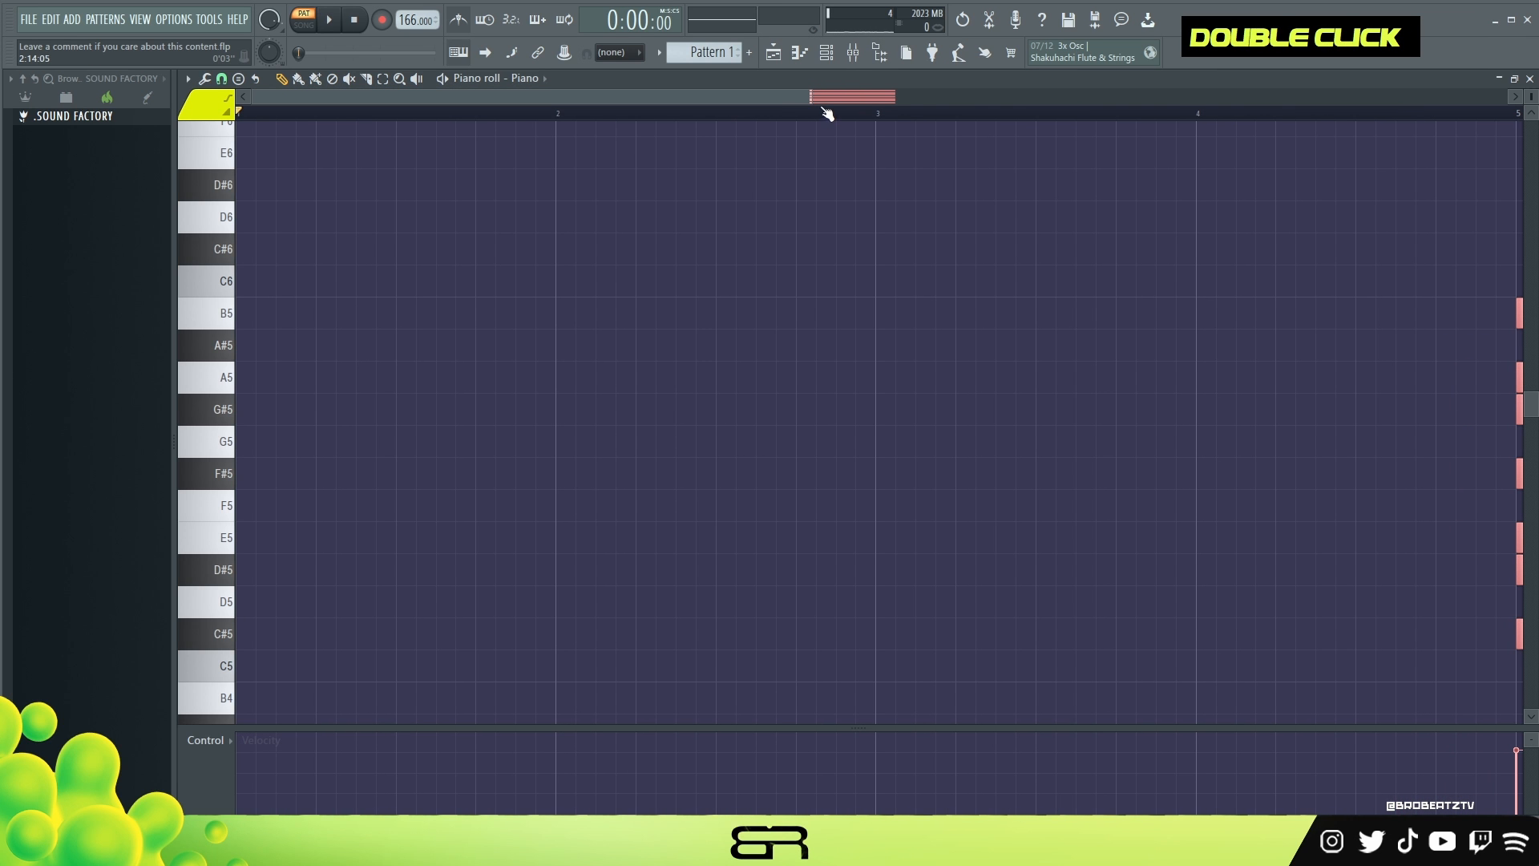
drag(809, 99, 879, 100)
ctrl+click(1031, 289)
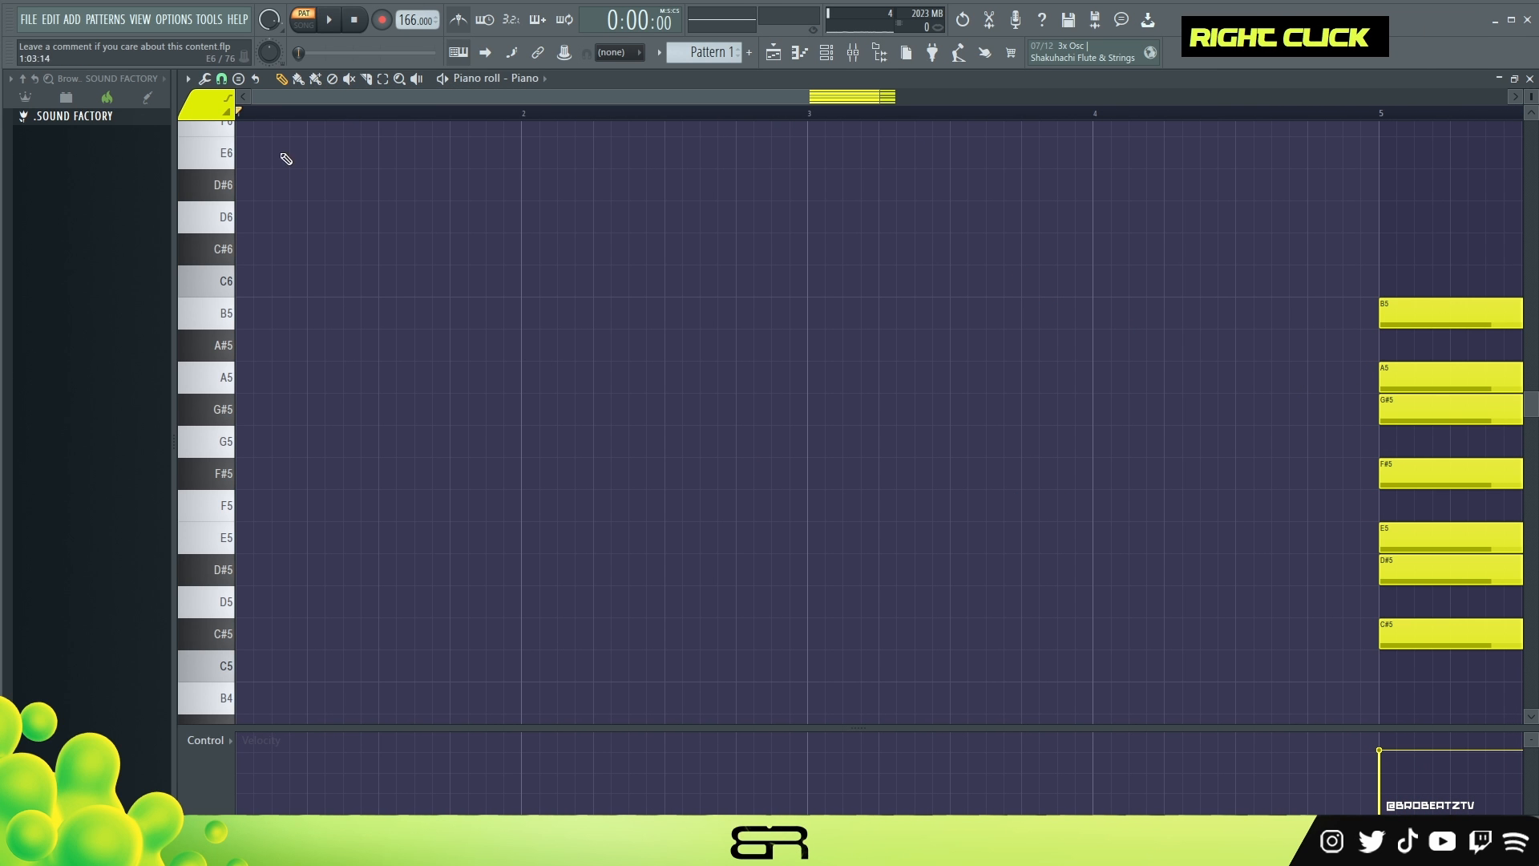
click(211, 106)
click(200, 139)
- Draw a C#5 note lasting nearly two bars from bar 1, copy it to bar 3 and shorten the copy to end mid bar 4
scroll(446, 389, down, 2)
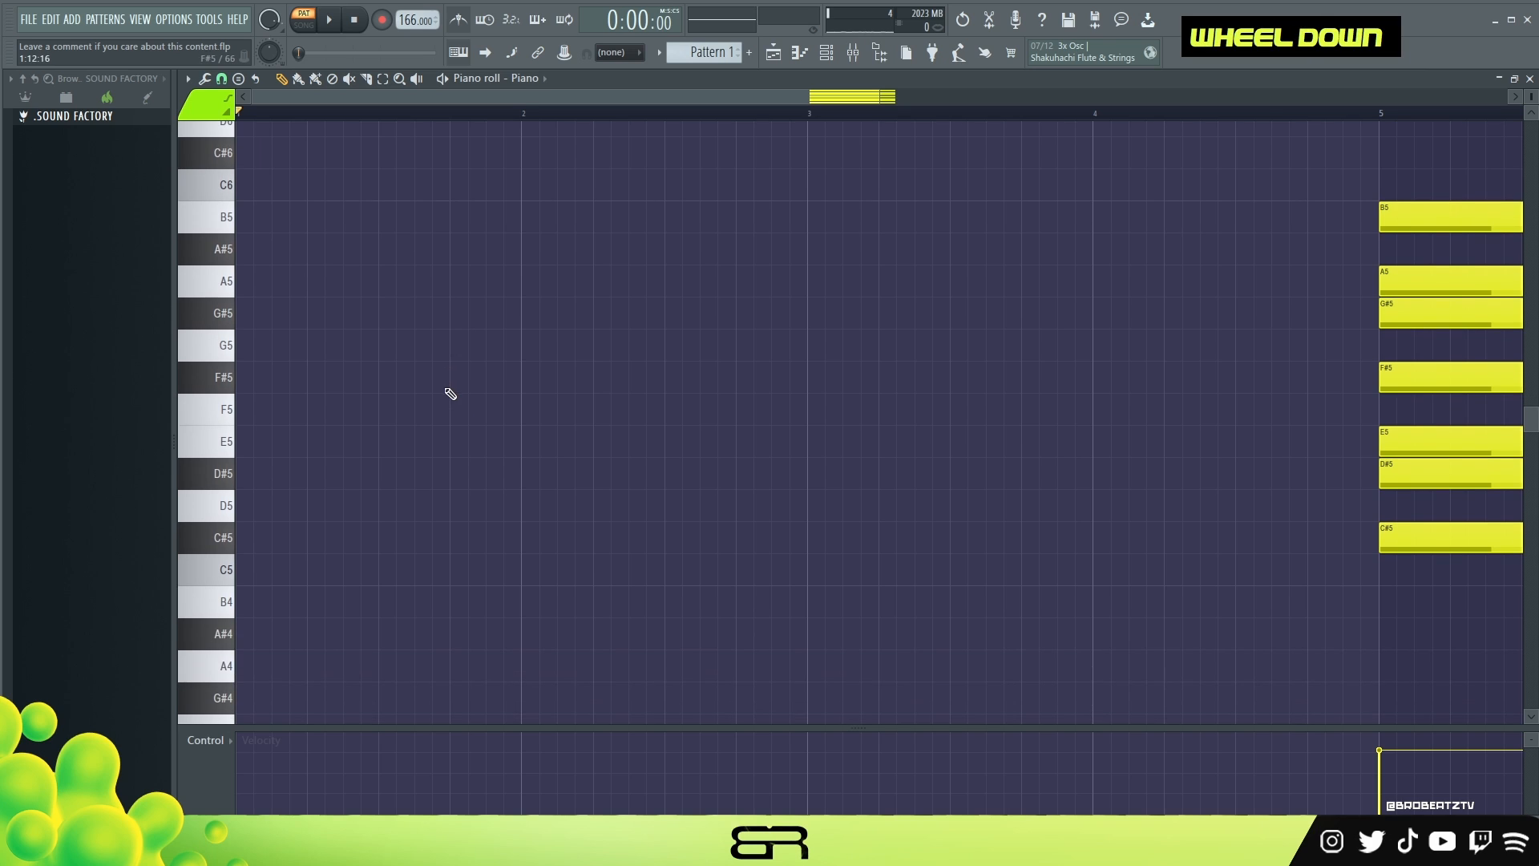
click(419, 549)
drag(413, 539, 806, 557)
ctrl+click(328, 542)
drag(328, 542, 900, 554)
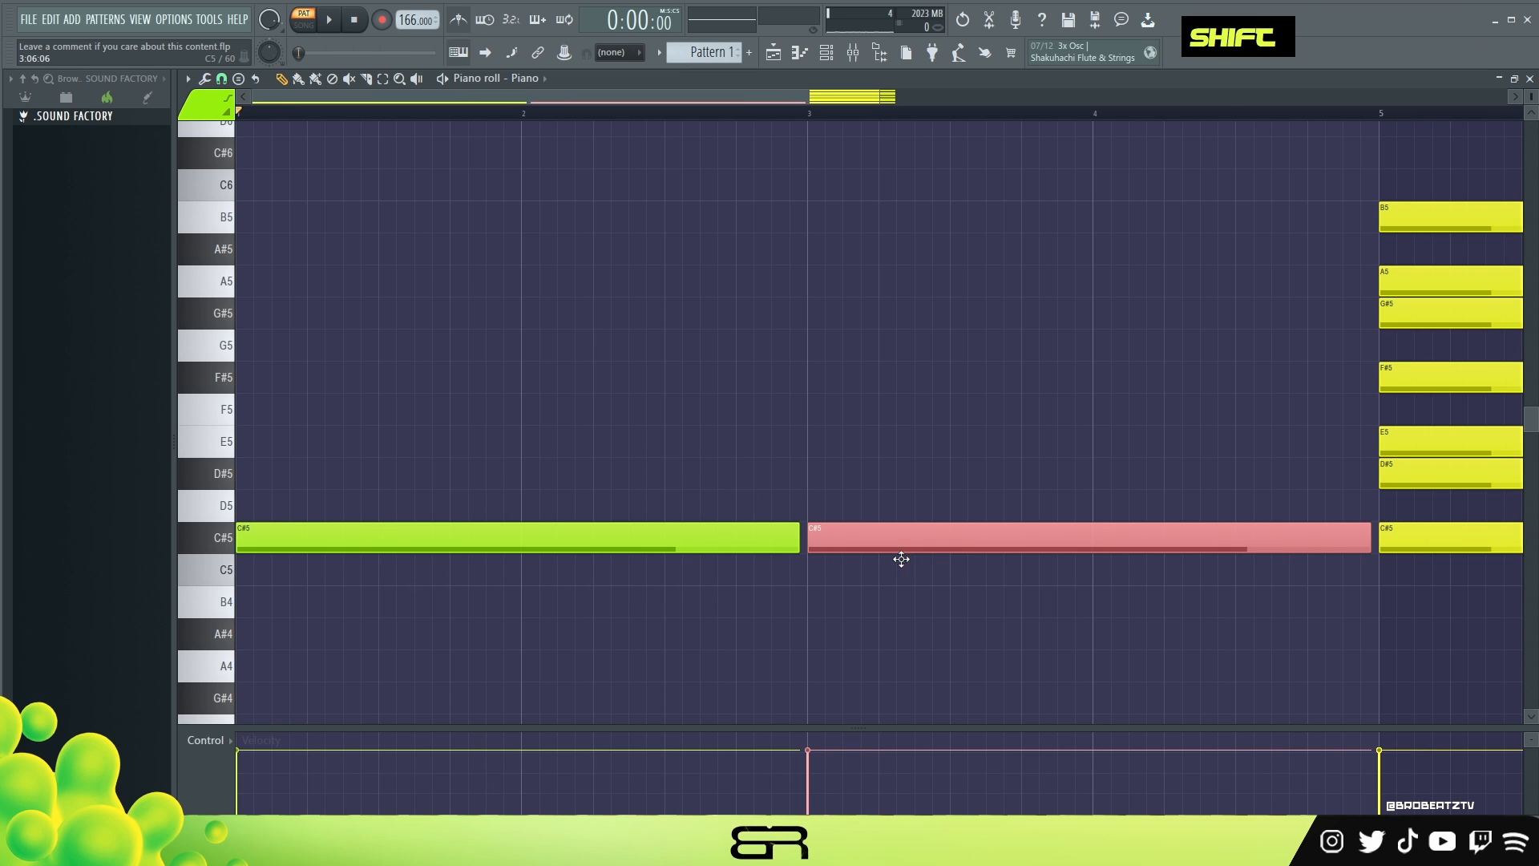
drag(1380, 535, 1230, 538)
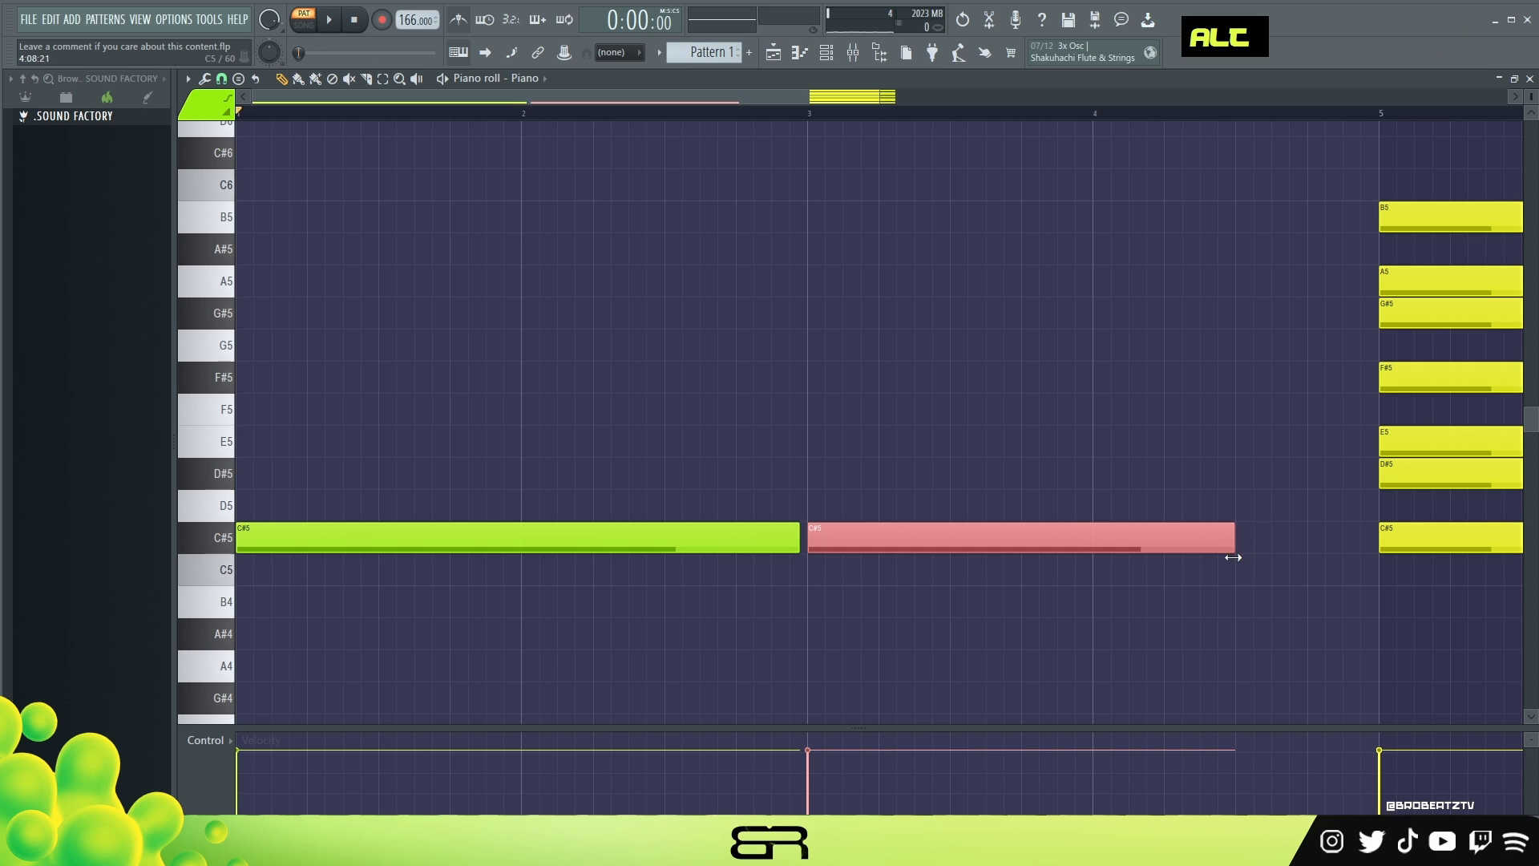
- Add a D#5 note that fills the gap from the second C#5 to the start of bar 5
click(1236, 440)
ctrl+click(1435, 431)
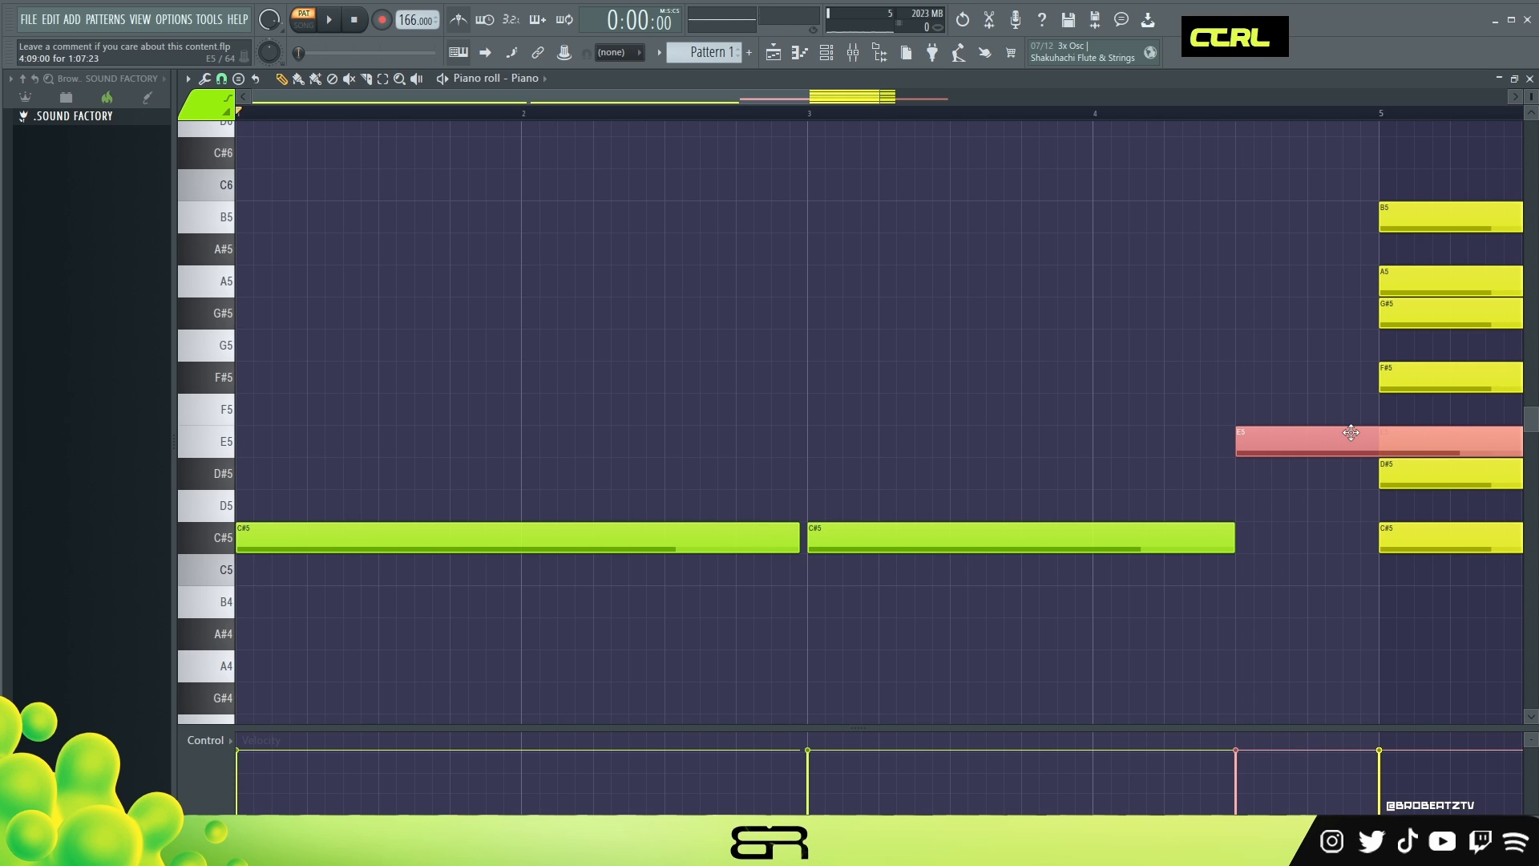
key(shift+d)
drag(1241, 446, 1376, 481)
- Play back the pattern and raise its last short note to E5
key(space)
right_click(1127, 426)
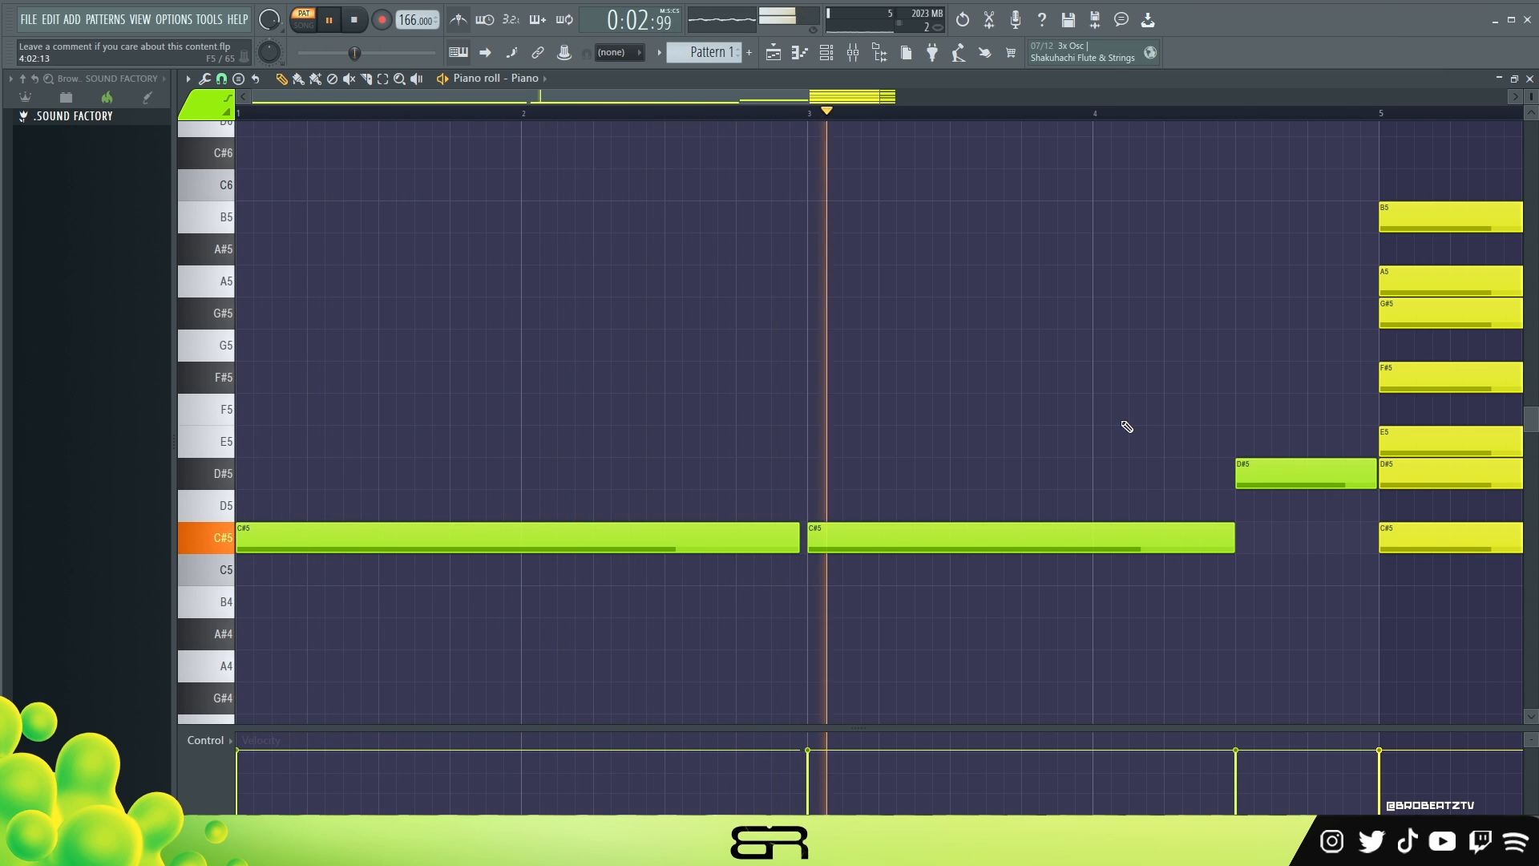
key(space)
key(space)
drag(1286, 466, 1286, 433)
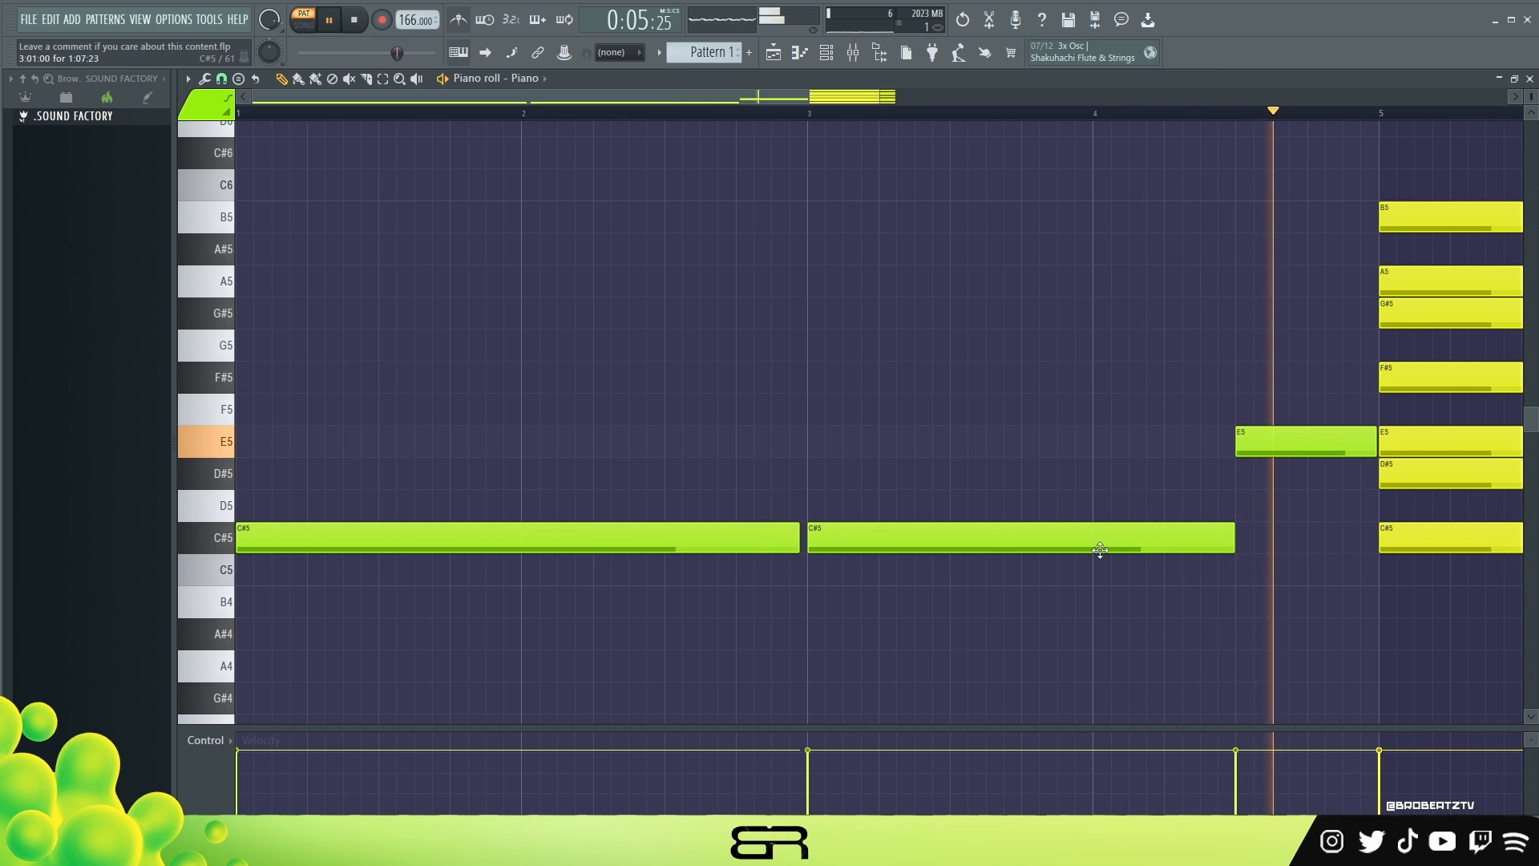
key(space)
right_click(1143, 475)
- Select the two C#5 notes and the short E5 note and transpose them down two octaves
drag(1296, 420, 474, 569)
right_click(1232, 397)
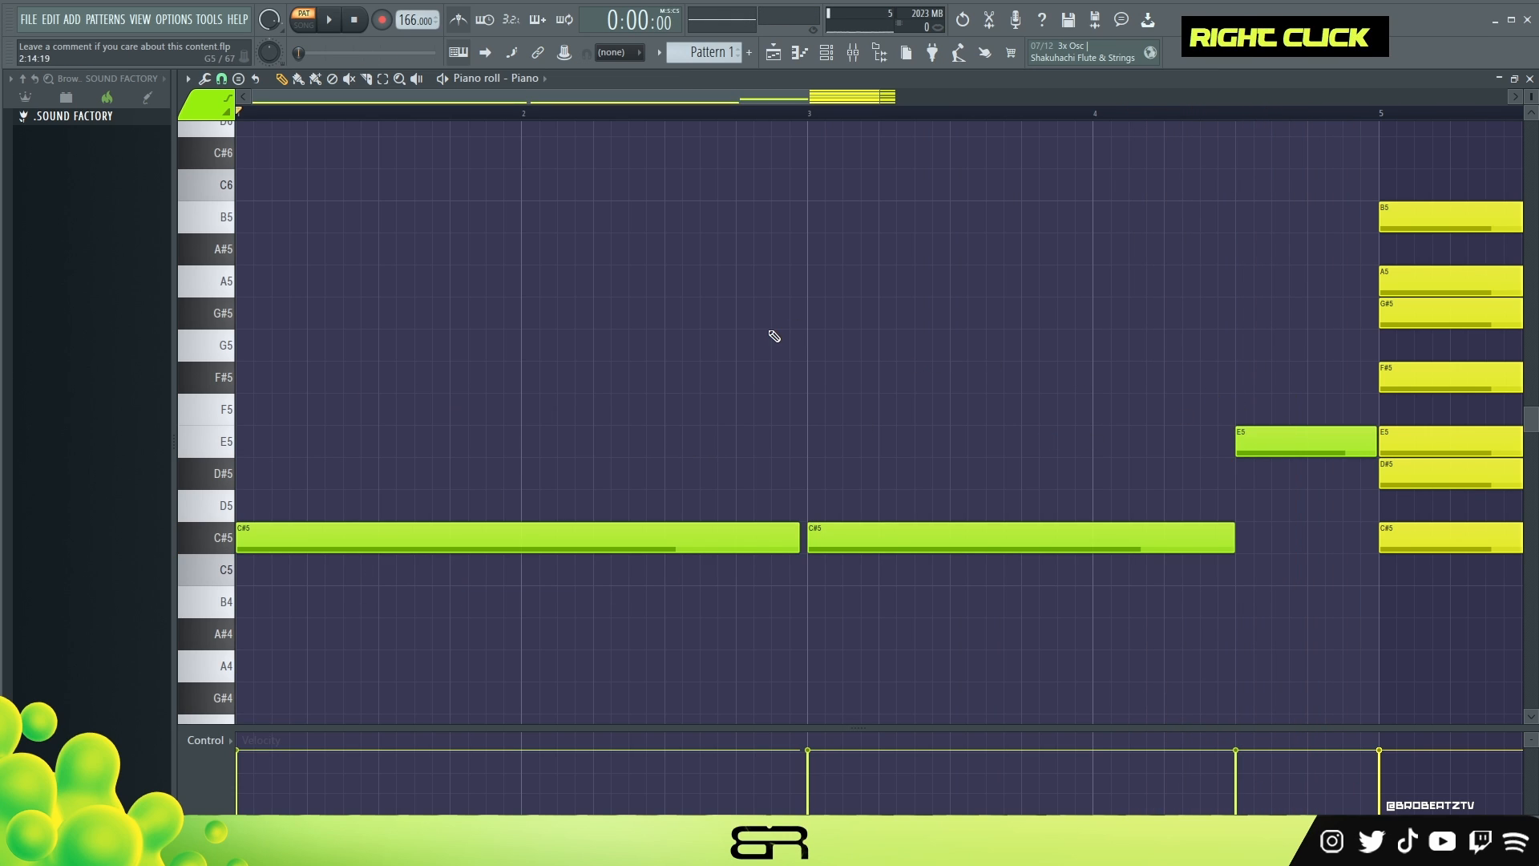
drag(1334, 394, 270, 553)
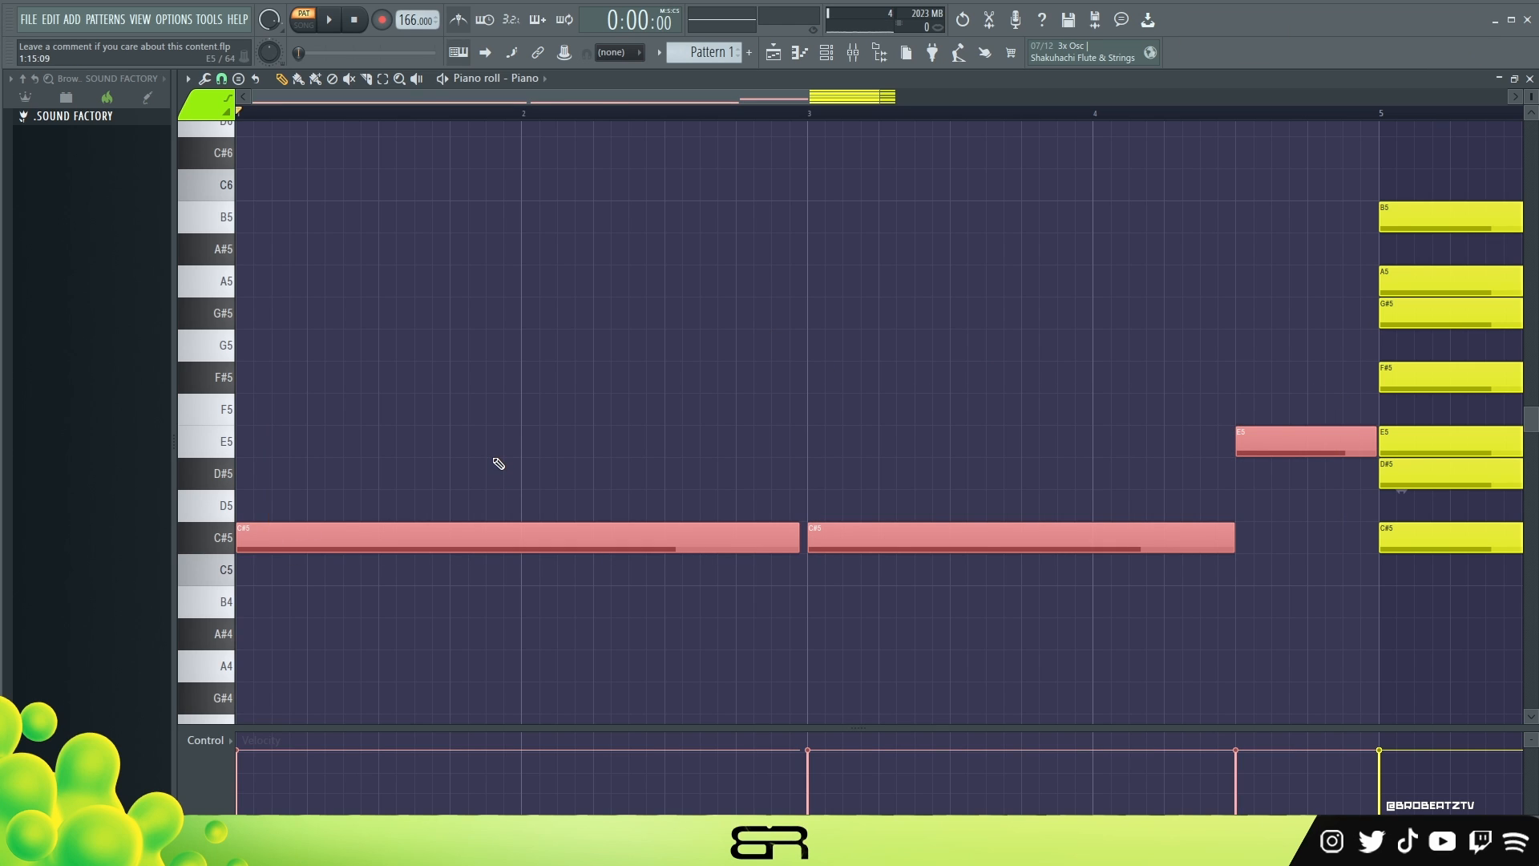
scroll(577, 406, down, 5)
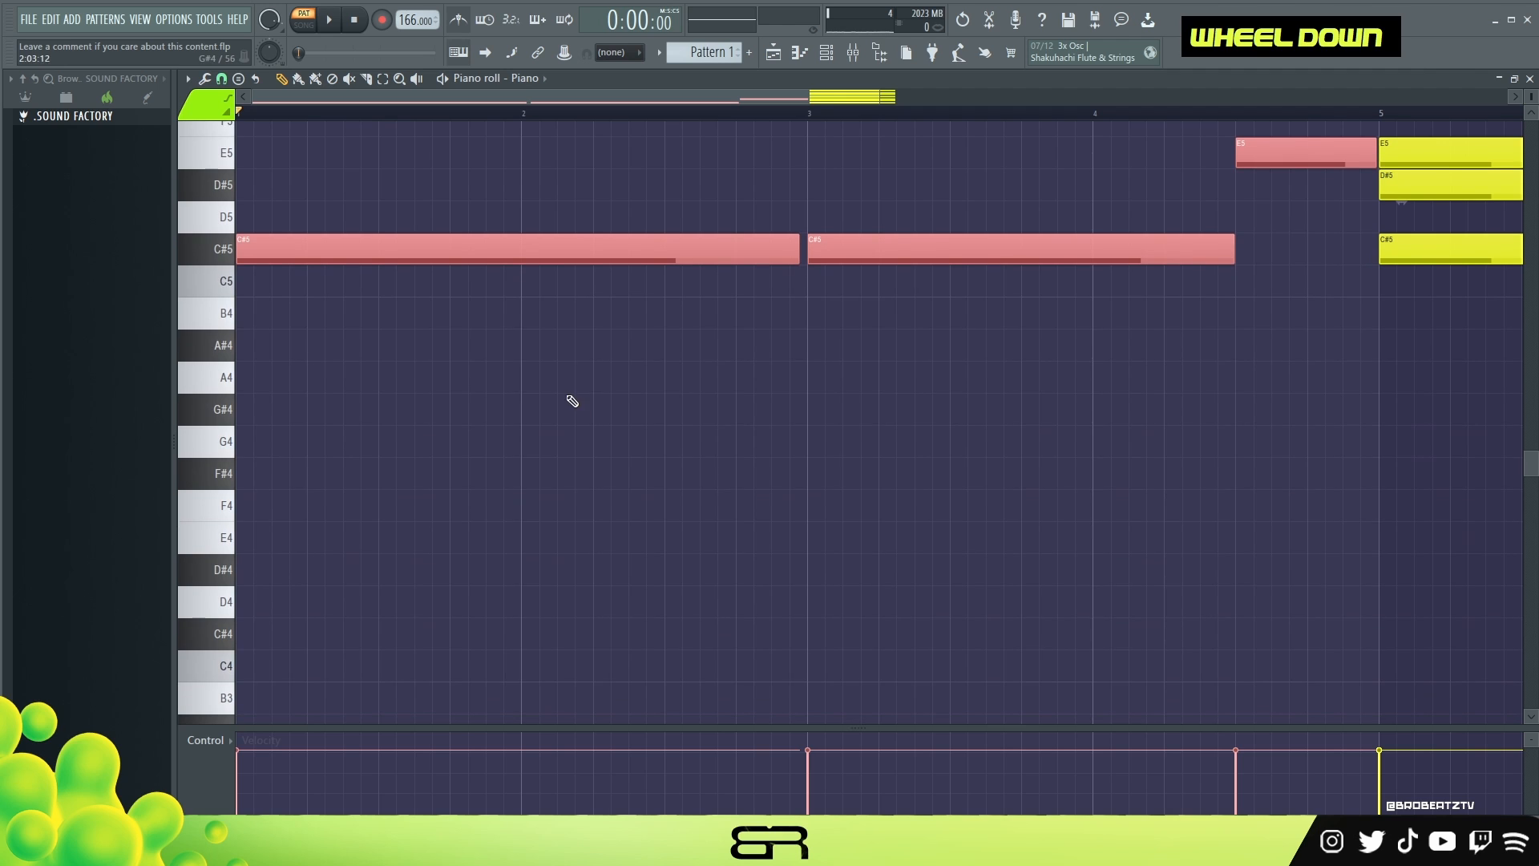
key(ctrl+Down)
key(ctrl+Down)
scroll(576, 406, down, 3)
- Play back the transposed bass notes and clear their selection
key(space)
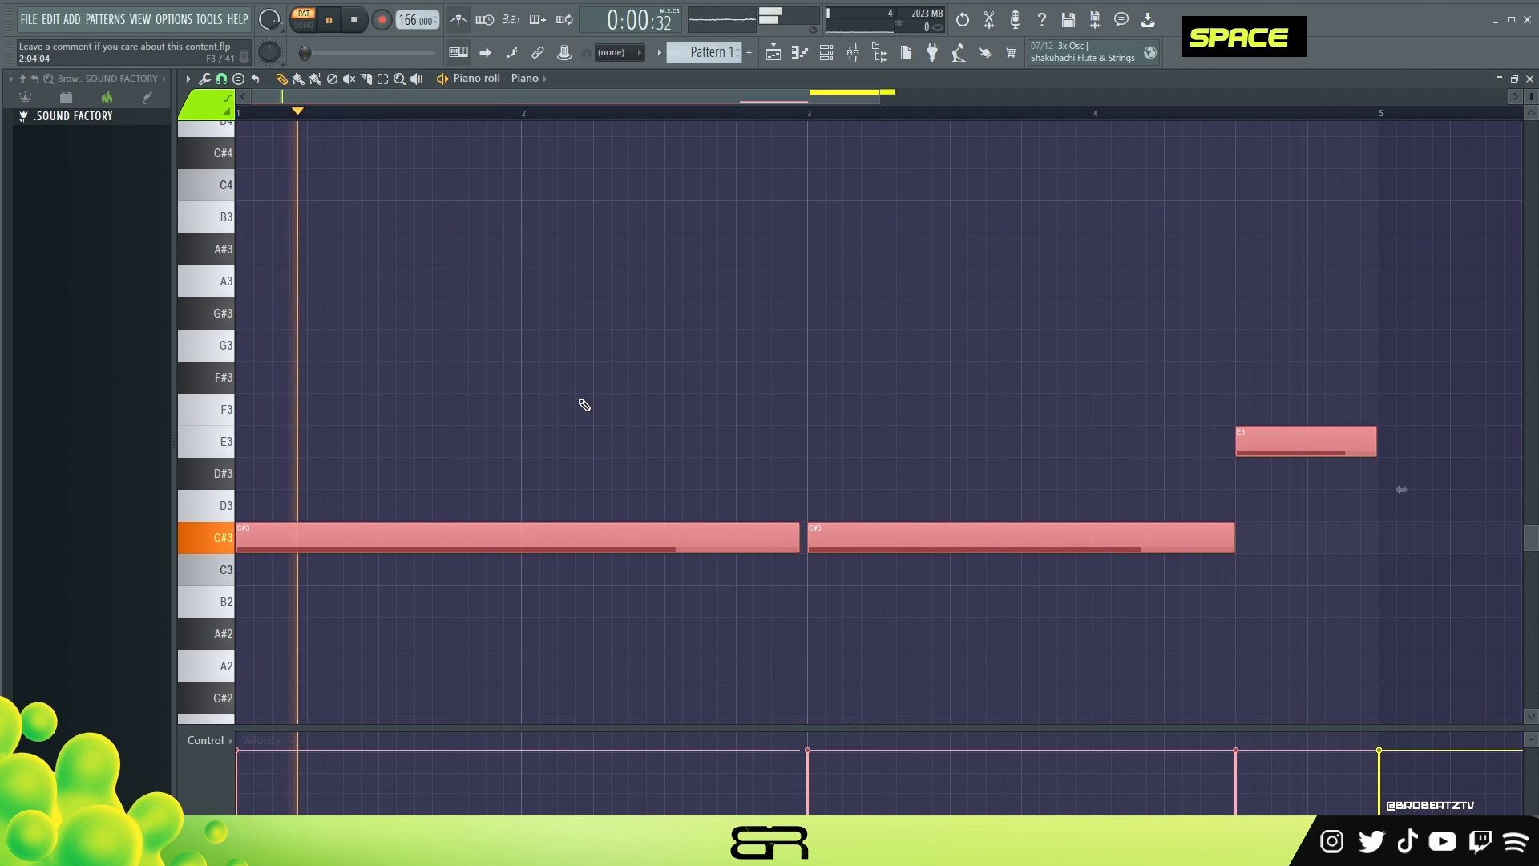
key(space)
key(space)
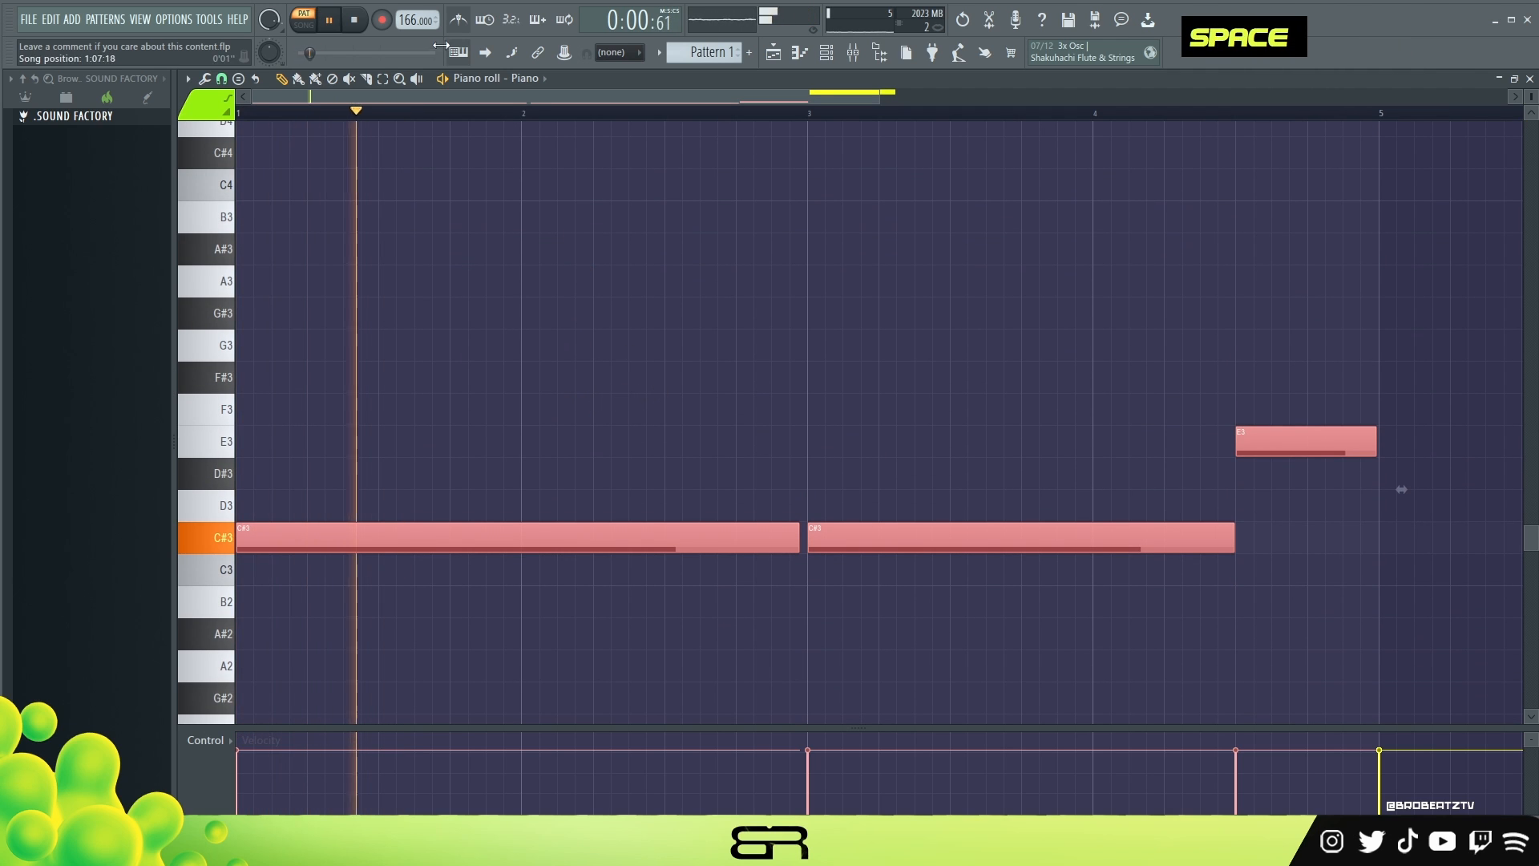
key(space)
key(space)
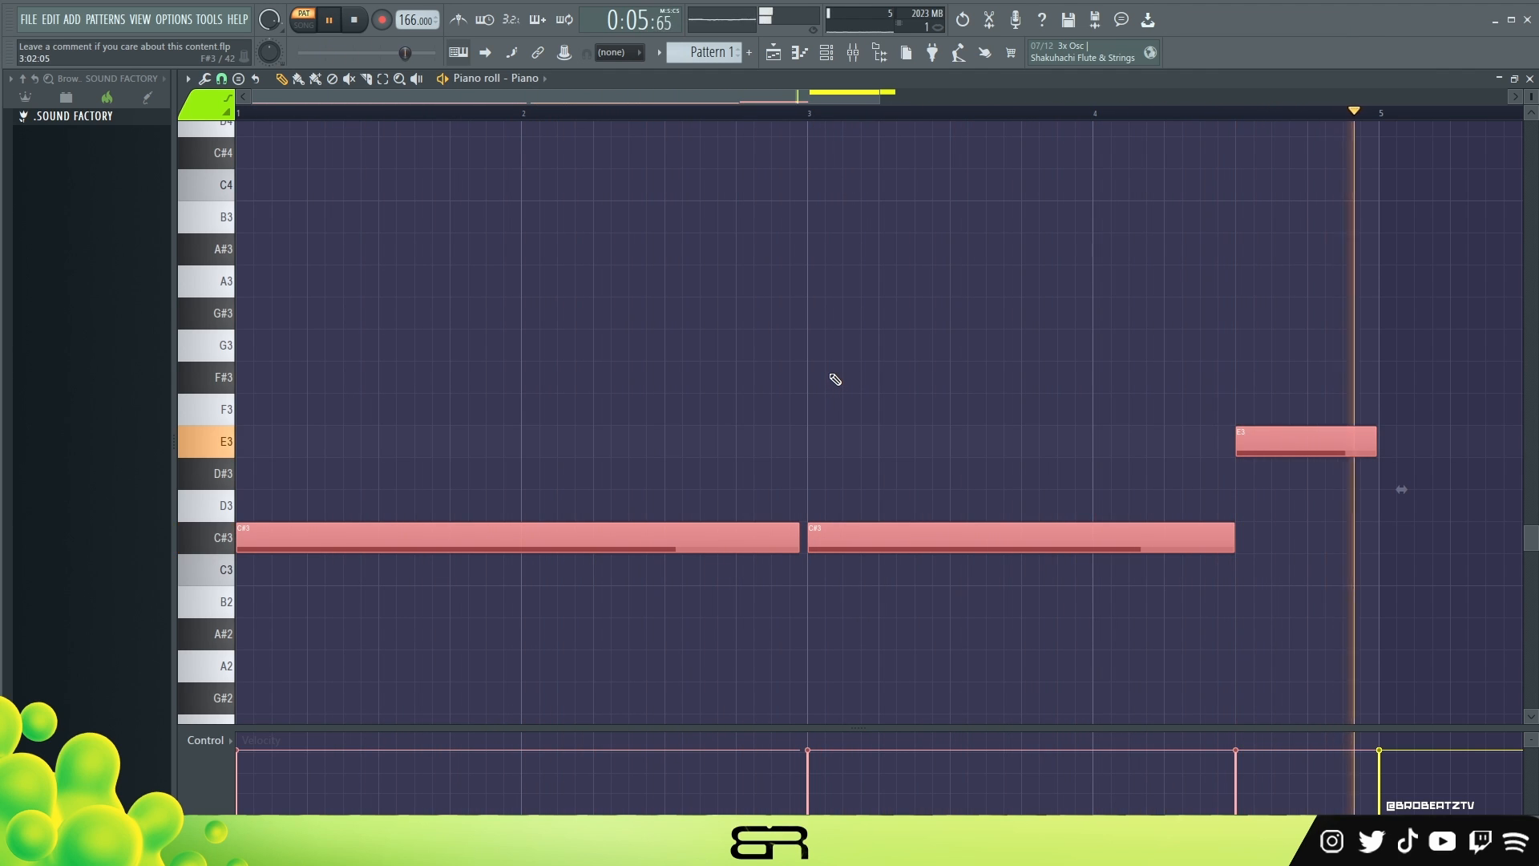
right_click(803, 391)
- Mark the pattern's full time range in the piano roll and clear the note selection
scroll(562, 445, down, 3)
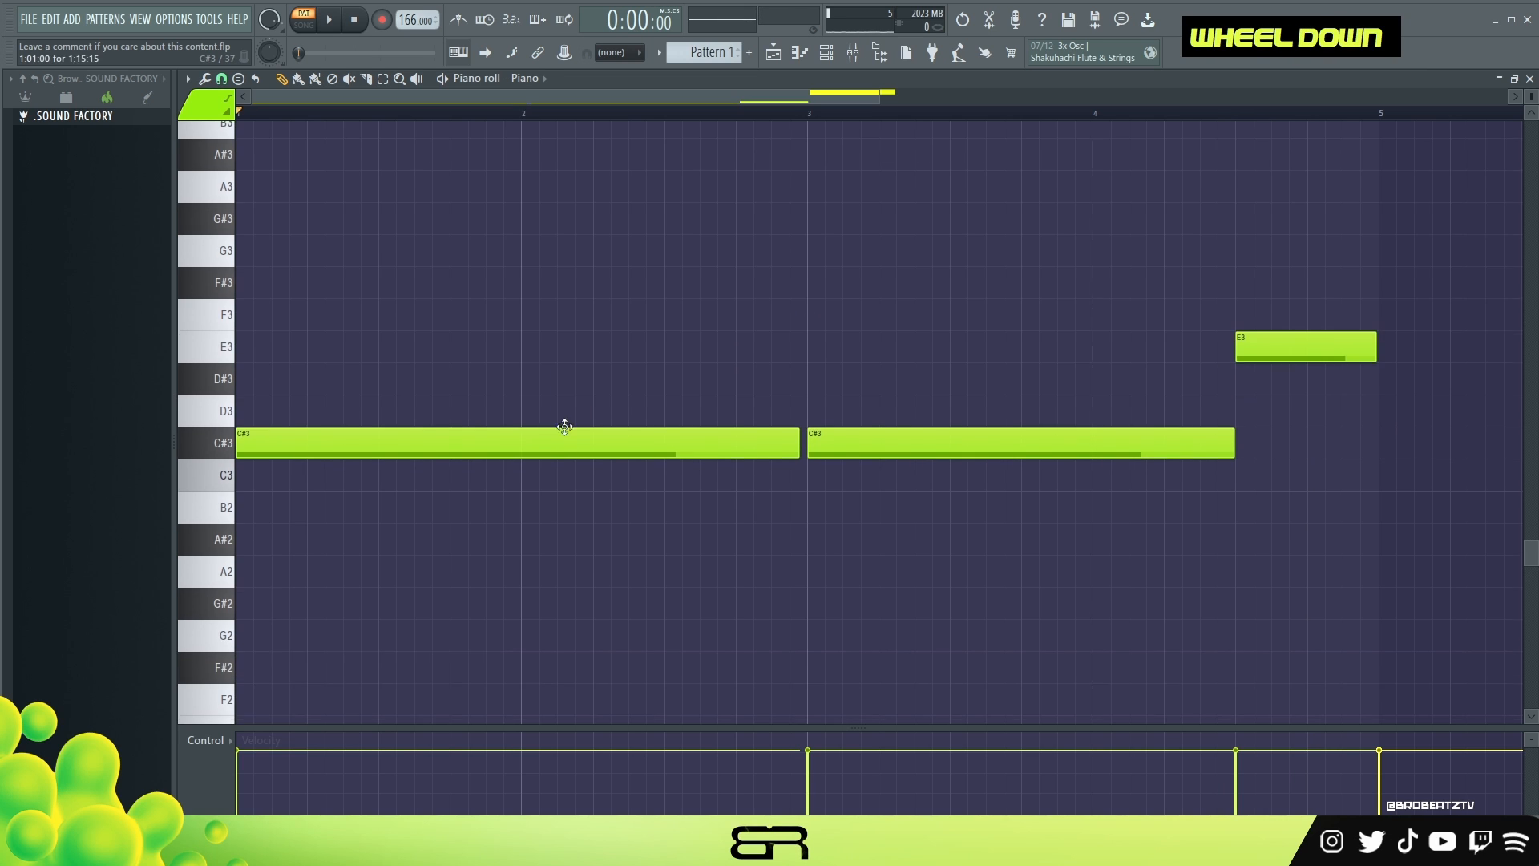
key(ctrl+space)
scroll(586, 418, down, 6)
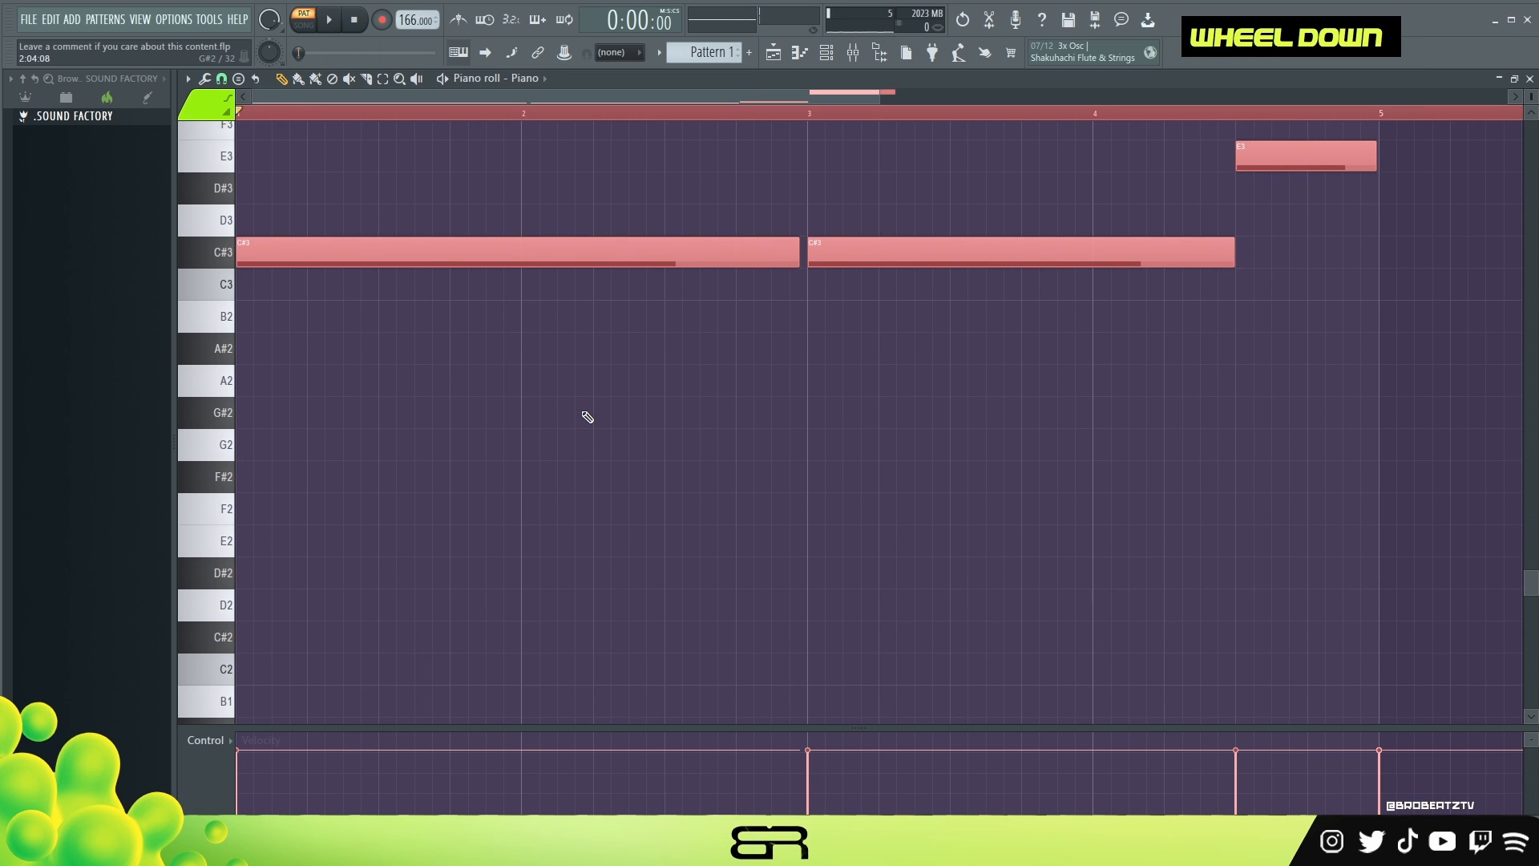
scroll(588, 416, up, 16)
scroll(539, 384, up, 11)
right_click(525, 385)
scroll(446, 374, up, 2)
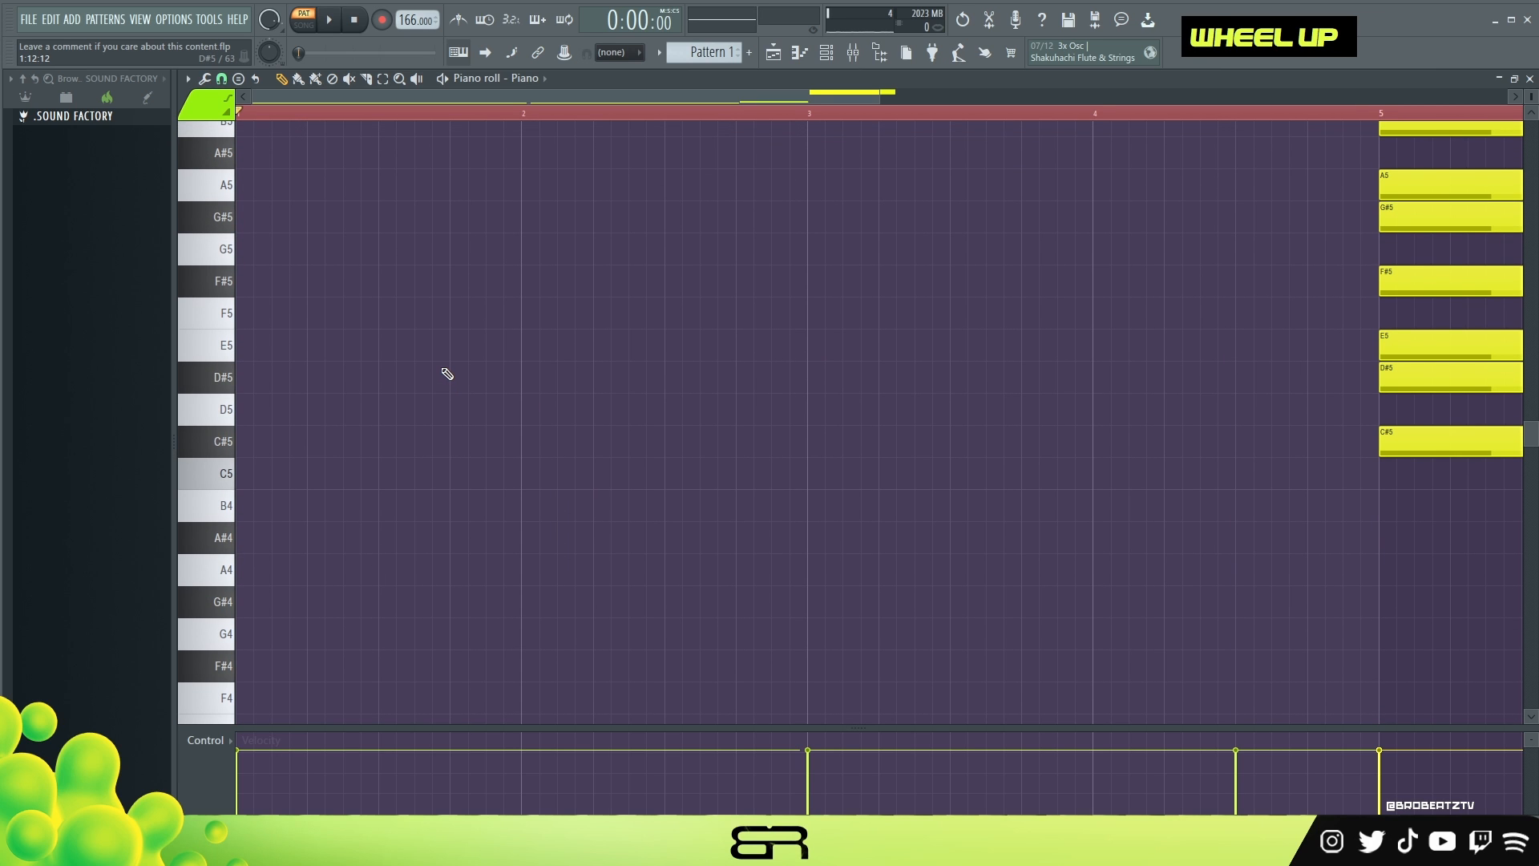
- Clear the time range selection and draw a short C#6 note at the start of bar 1, above the bass line
scroll(447, 374, up, 9)
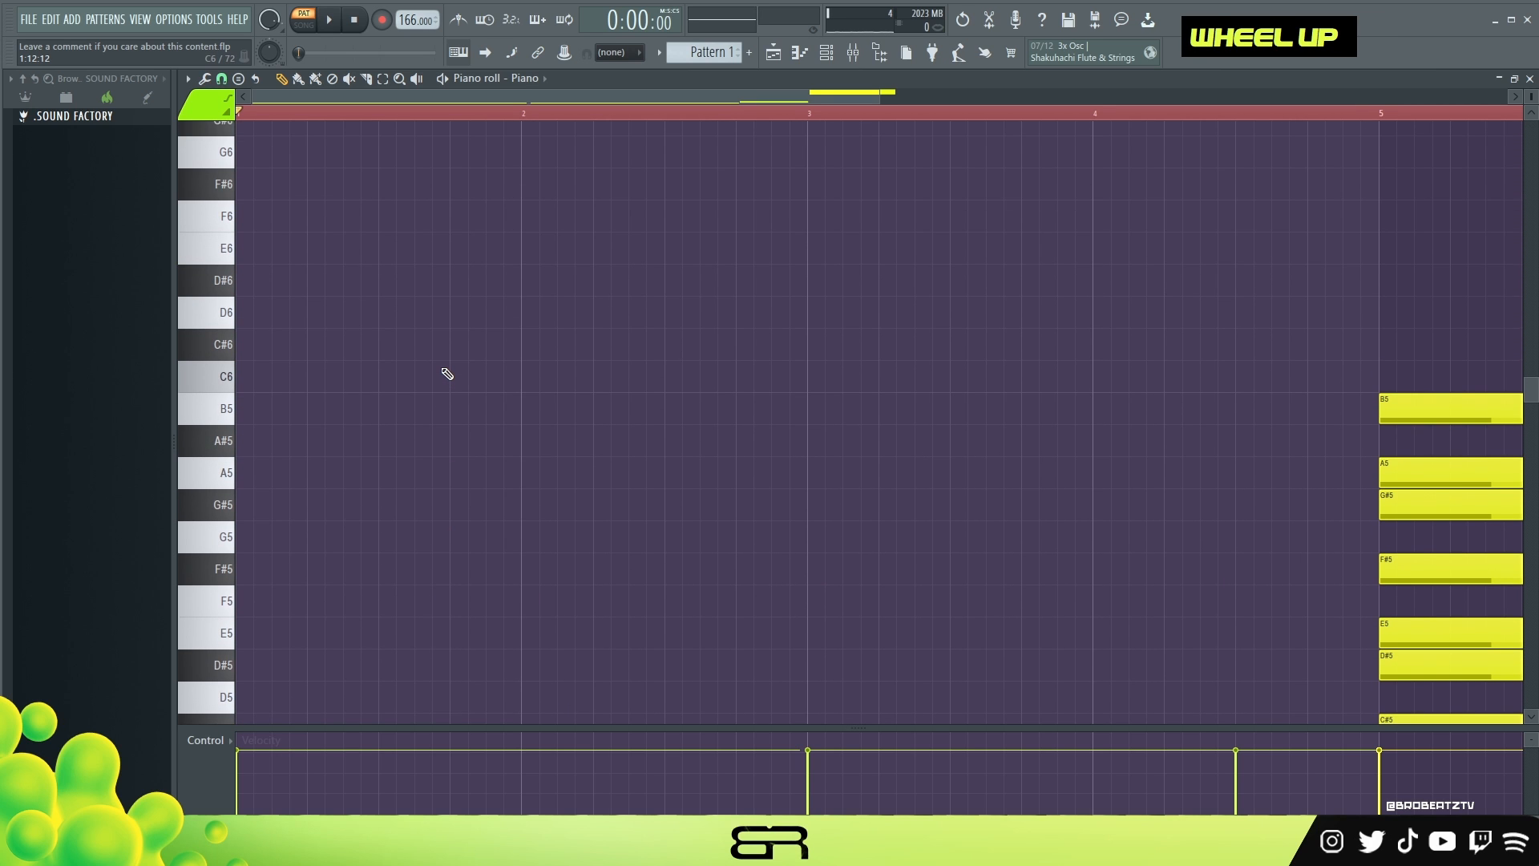
double_click(324, 110)
scroll(356, 463, up, 3)
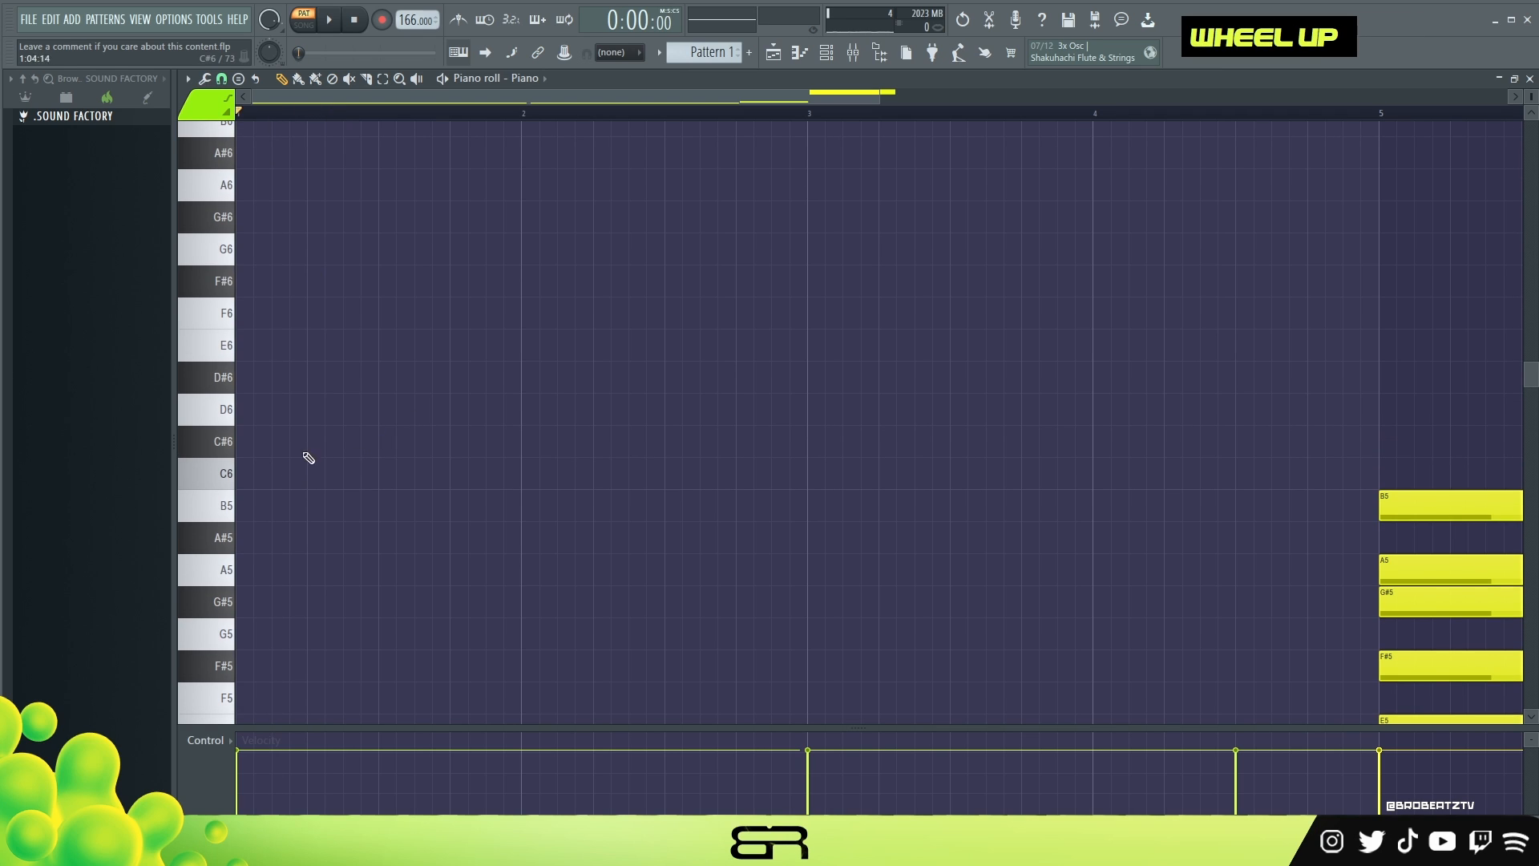
click(276, 441)
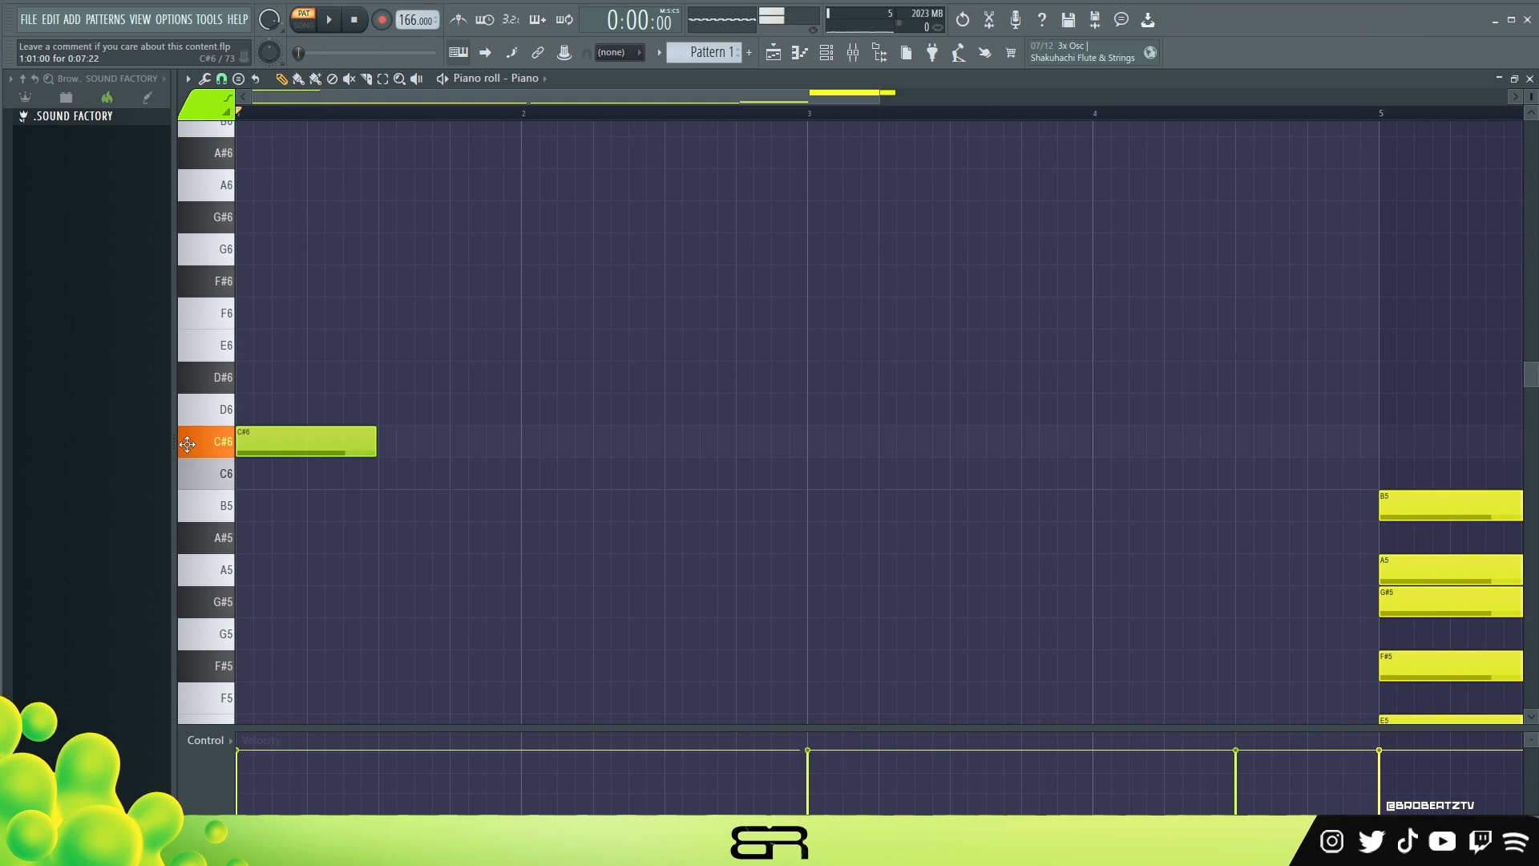
drag(371, 441, 257, 451)
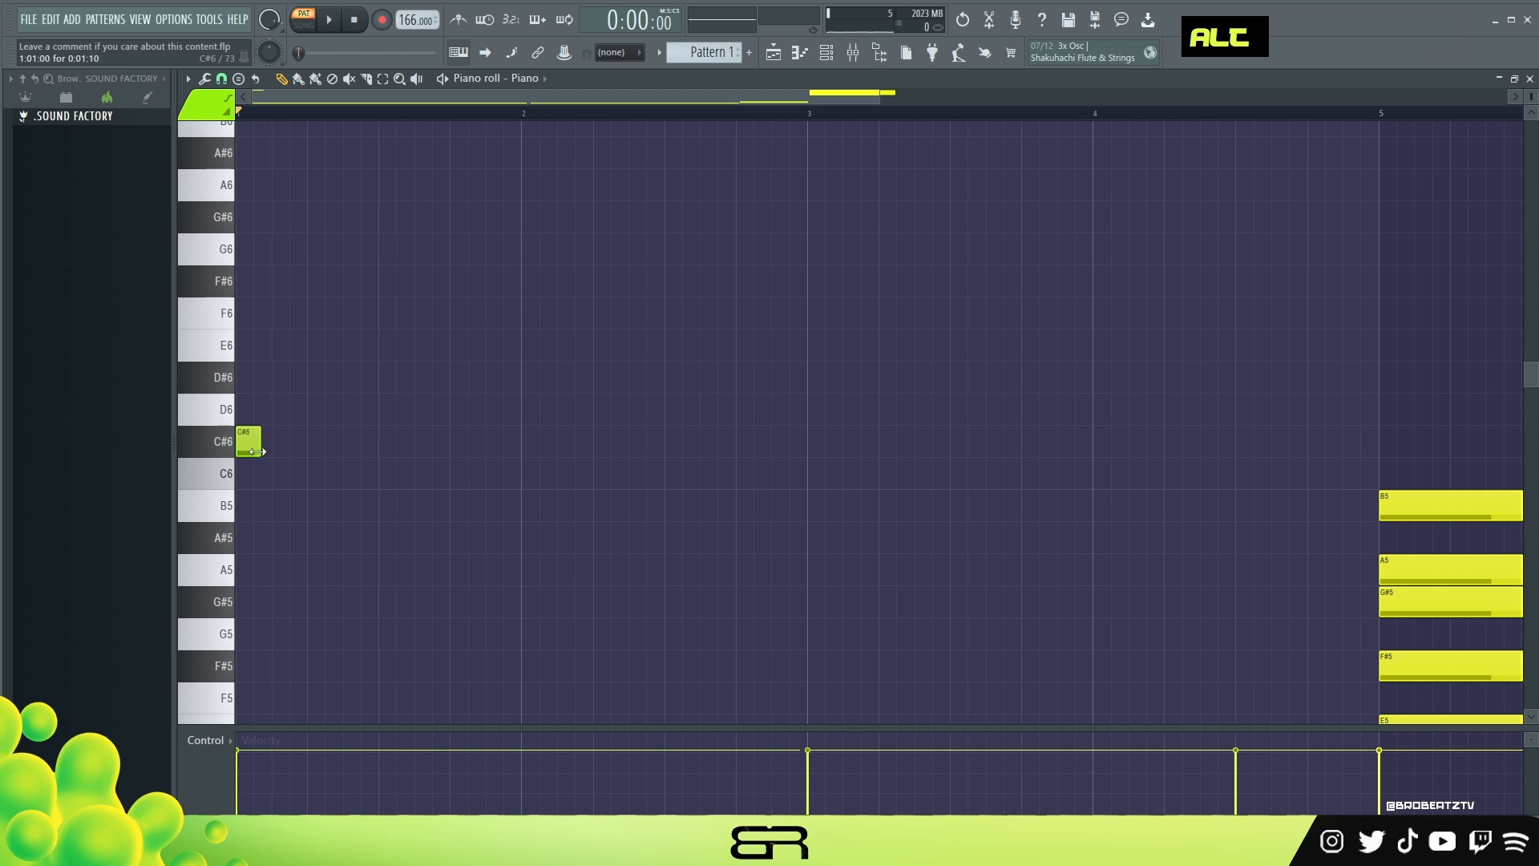
- Duplicate the short C#6 note, place the copy on the second beat of bar 1 and raise it one octave to C#7
mouse_move(269, 394)
mouse_down()
mouse_move(237, 491)
mouse_move(301, 446)
mouse_move(244, 445)
mouse_up()
key(shift+Right)
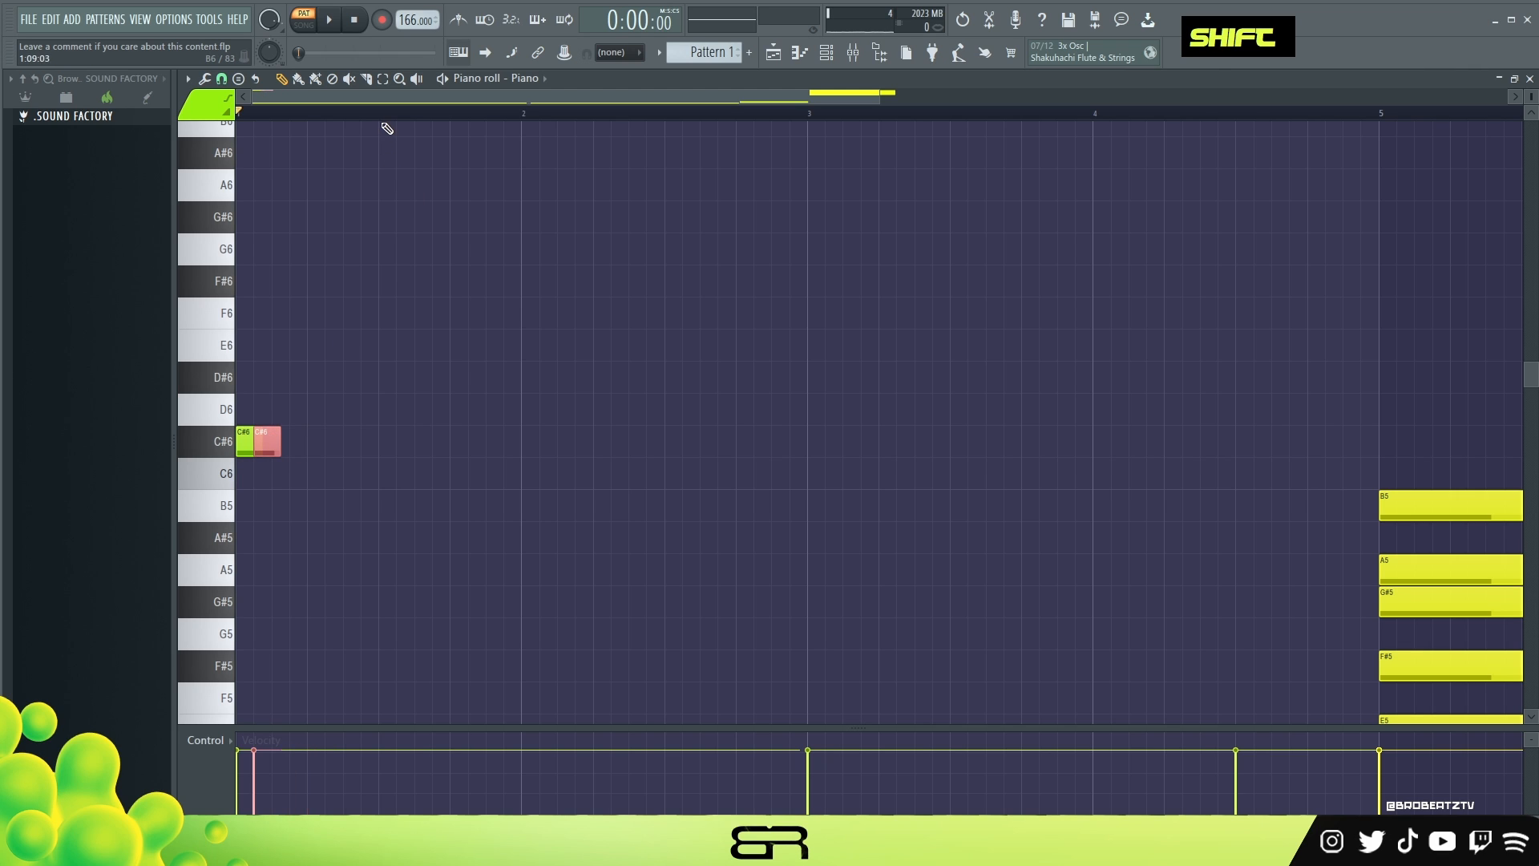
scroll(397, 134, up, 3)
scroll(247, 144, up, 2)
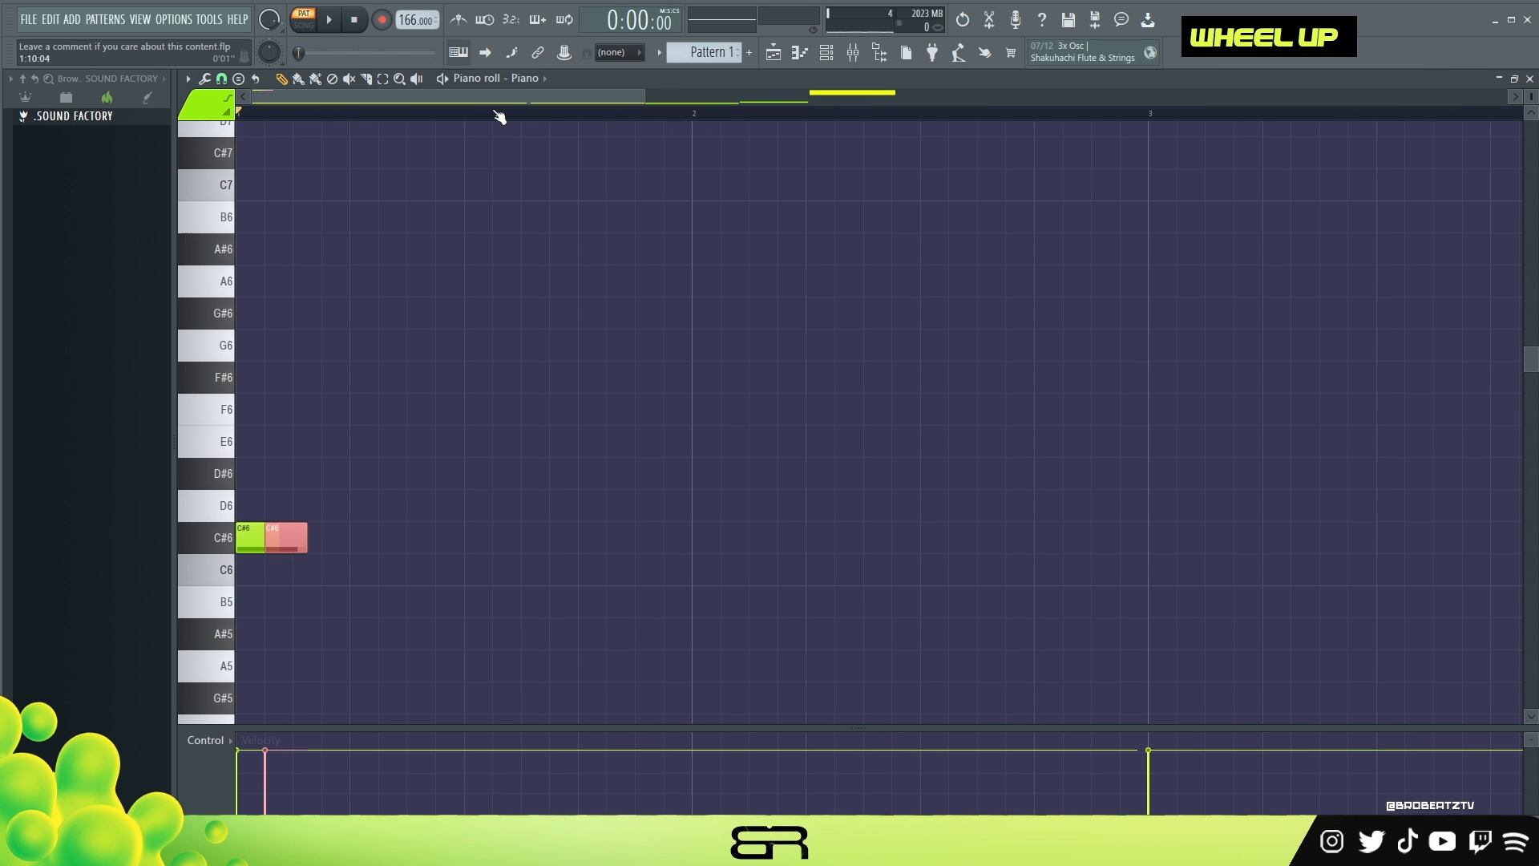
double_click(464, 113)
drag(468, 116, 187, 143)
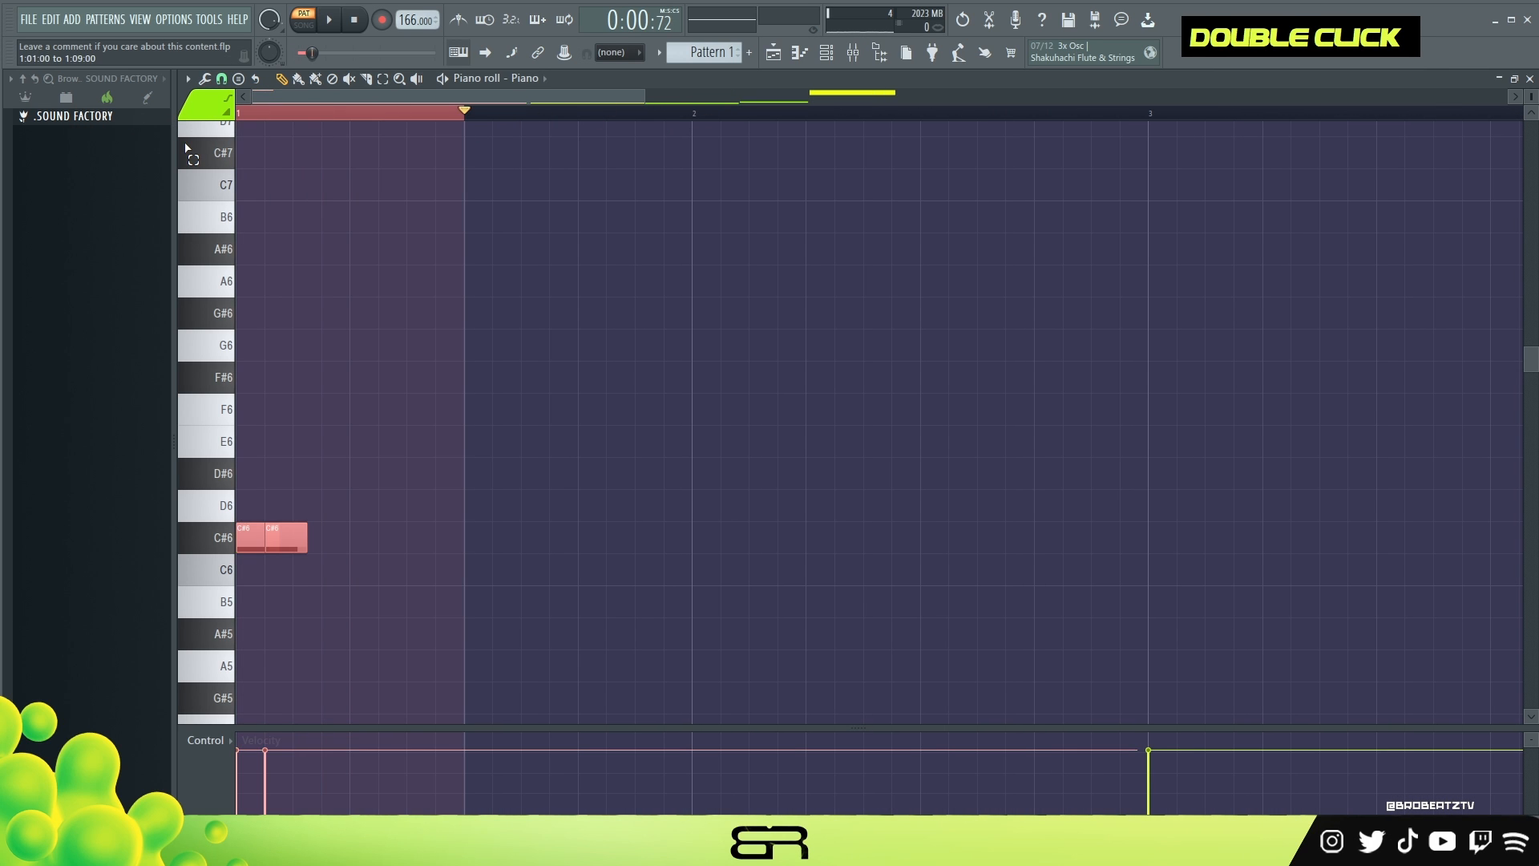
double_click(298, 118)
drag(310, 536, 383, 541)
key(ctrl+Up)
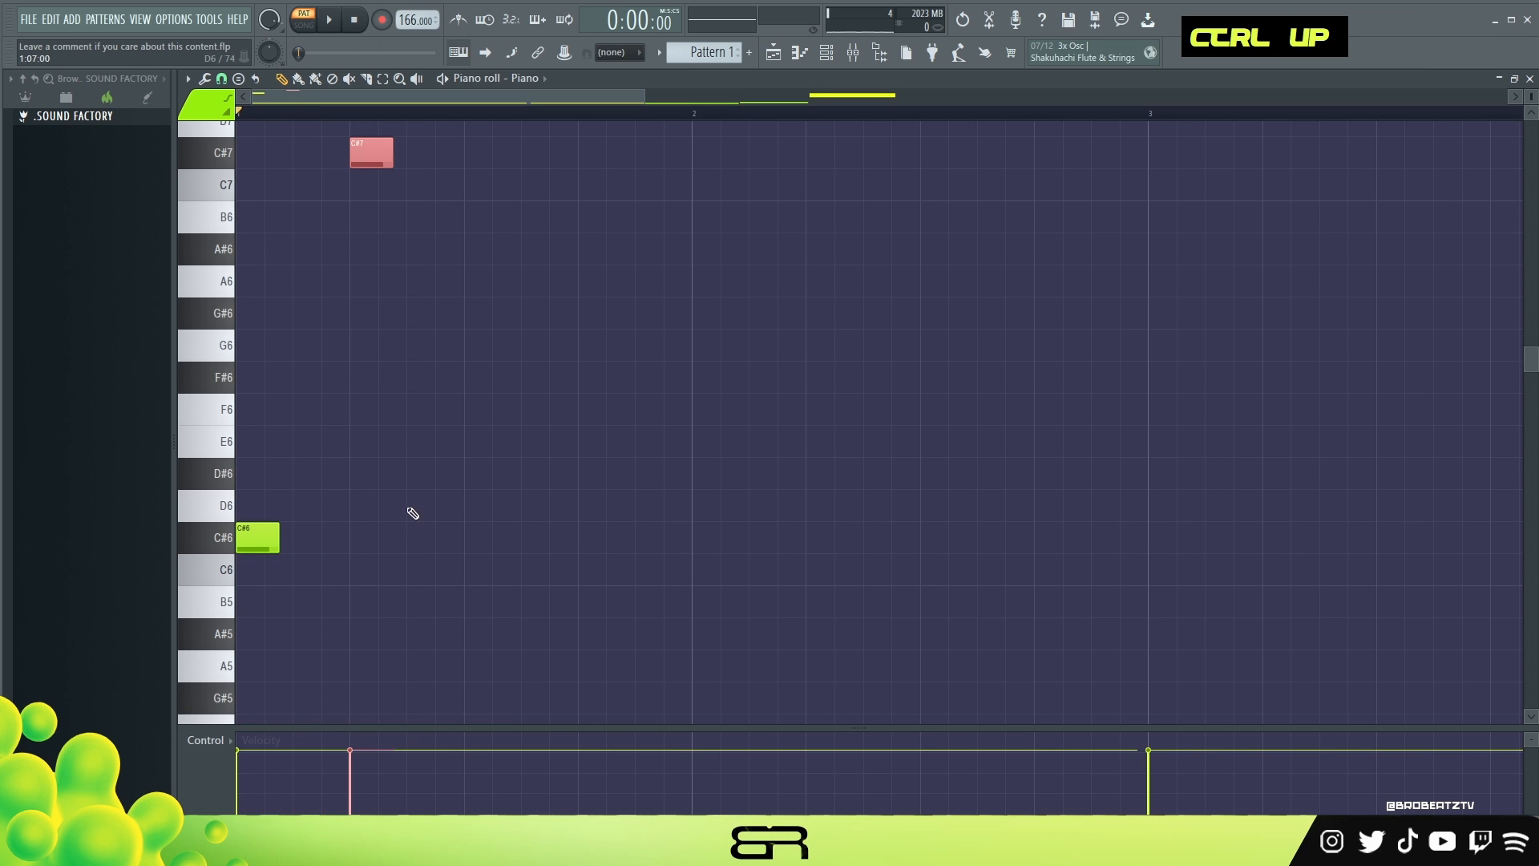
right_click(403, 487)
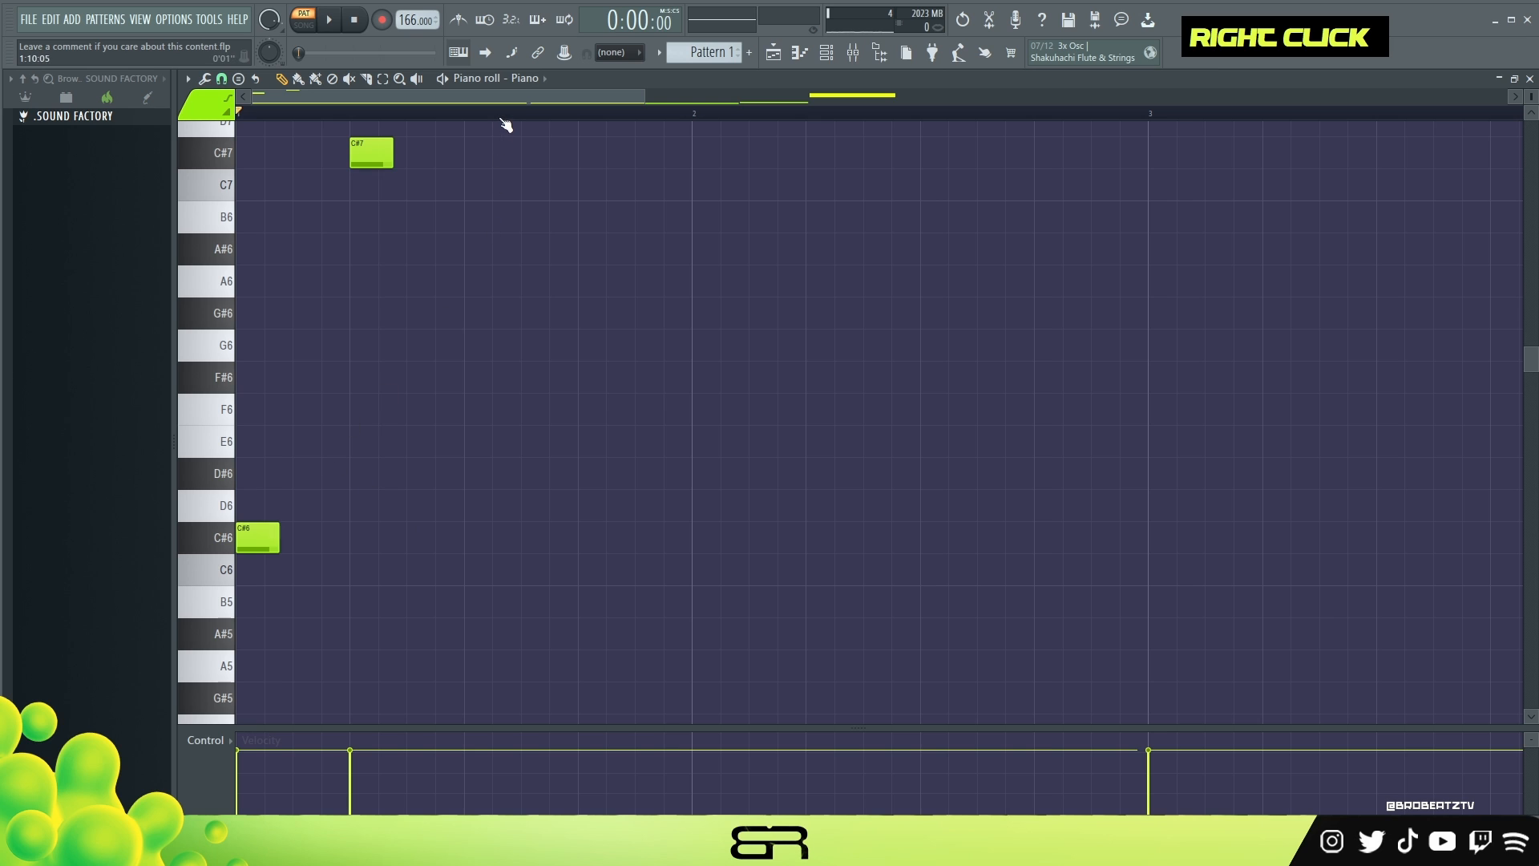
- Select the seven scale reference notes at bar 5, transpose them up one octave to C#6–B6, and clear the selection
scroll(969, 388, down, 3)
scroll(1344, 416, down, 4)
drag(1359, 303, 1523, 669)
key(ctrl+Up)
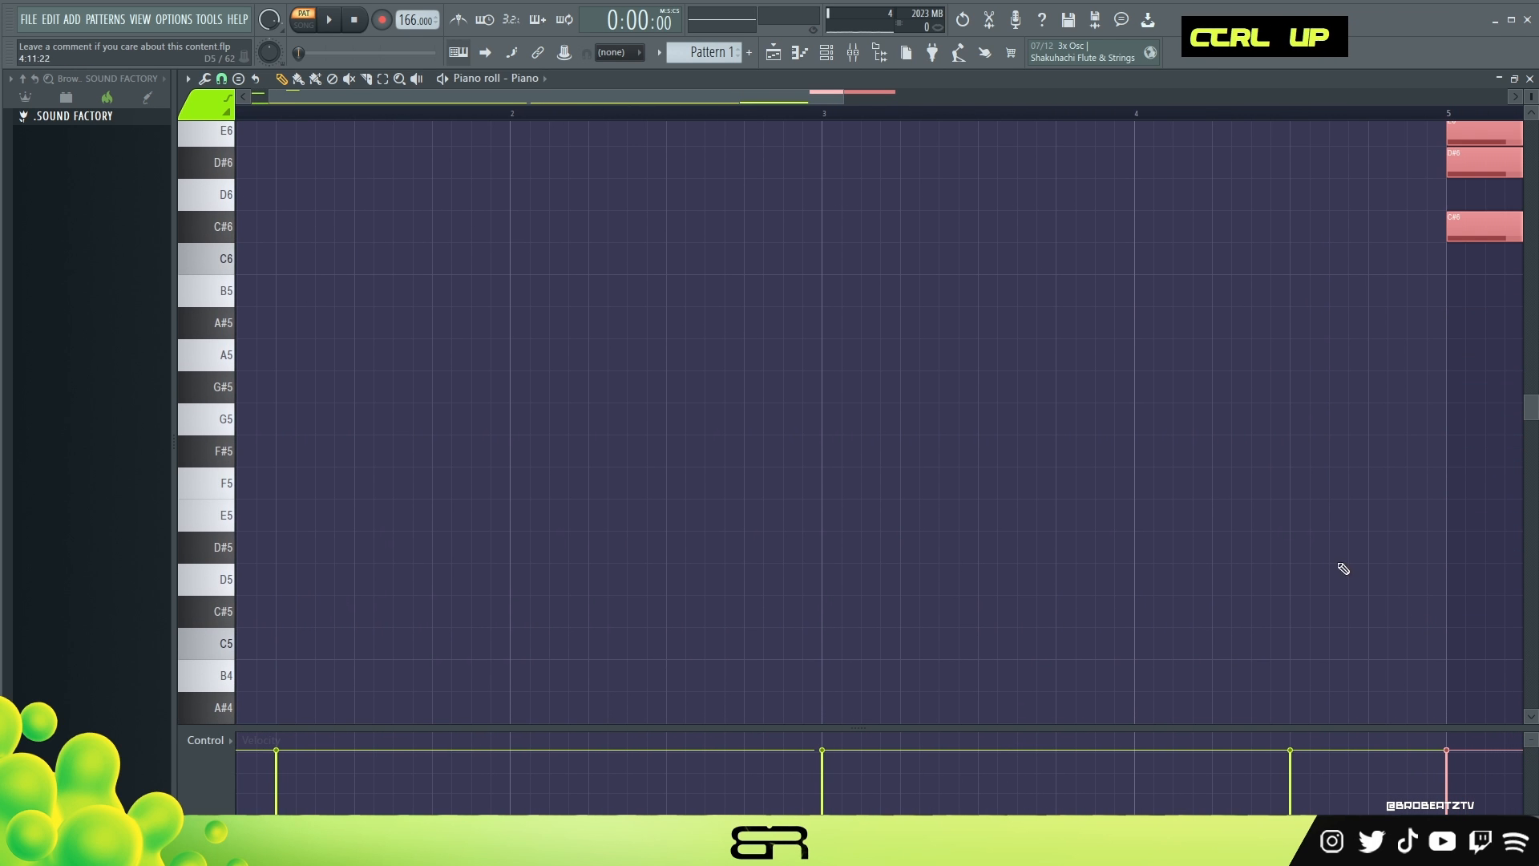
scroll(1266, 571, up, 4)
key(ctrl+Up)
scroll(1162, 529, up, 3)
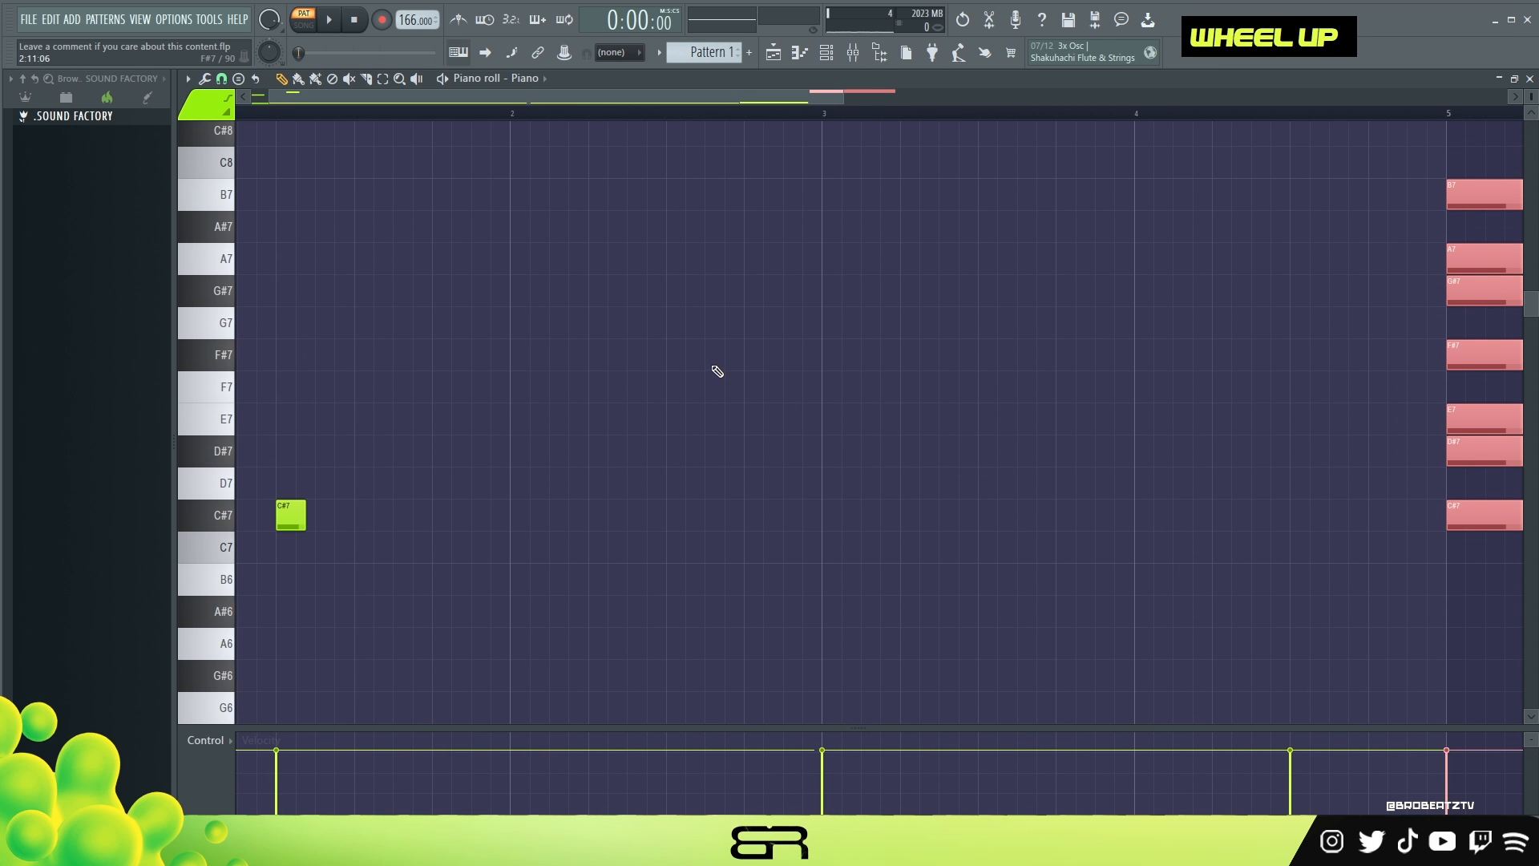
scroll(745, 374, down, 2)
key(ctrl+Down)
drag(691, 97, 527, 107)
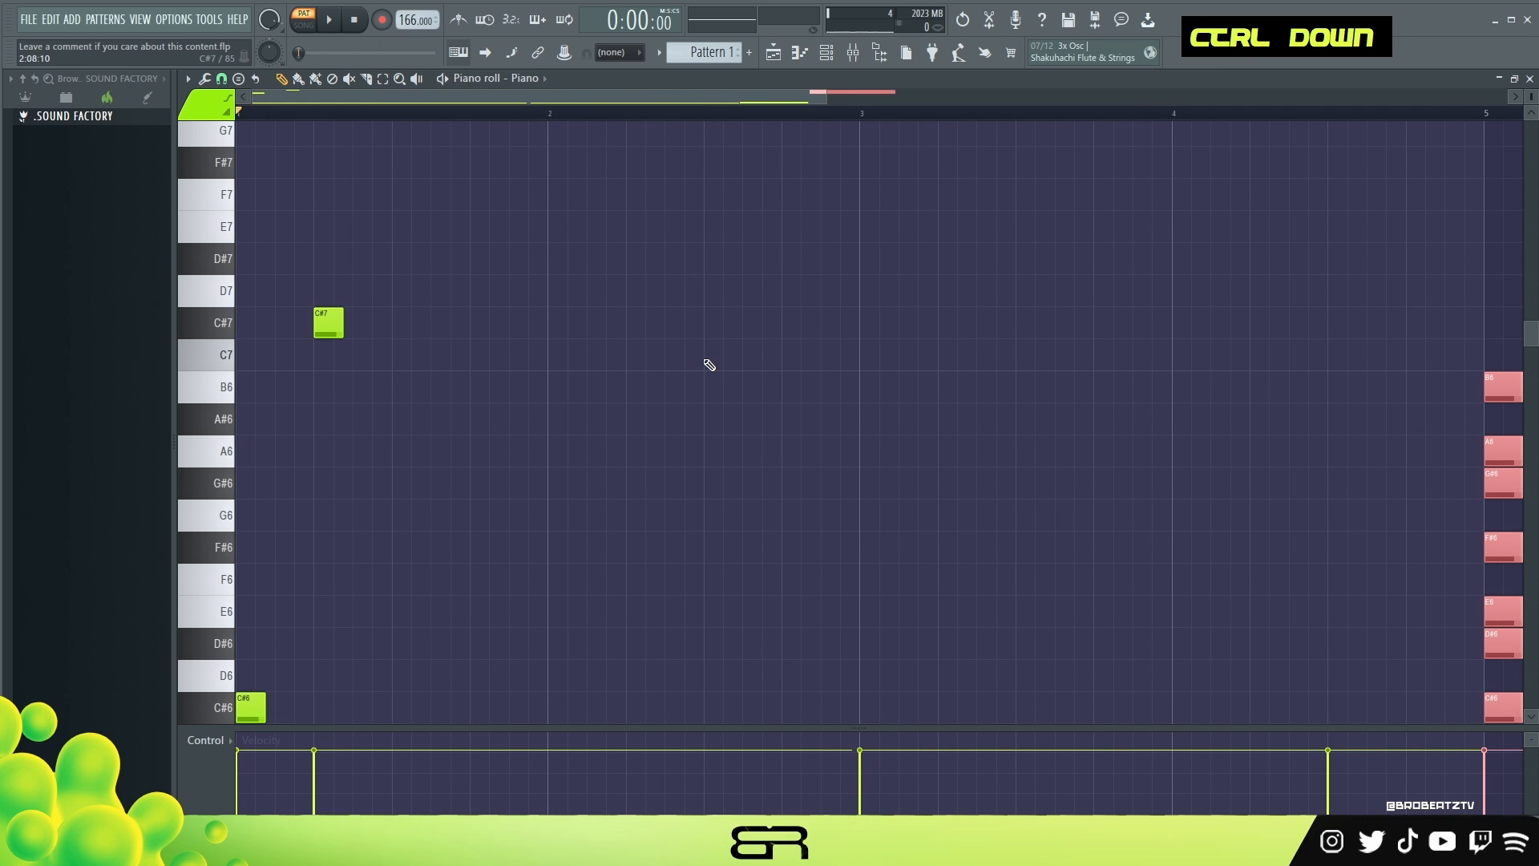
scroll(709, 364, down, 1)
right_click(443, 480)
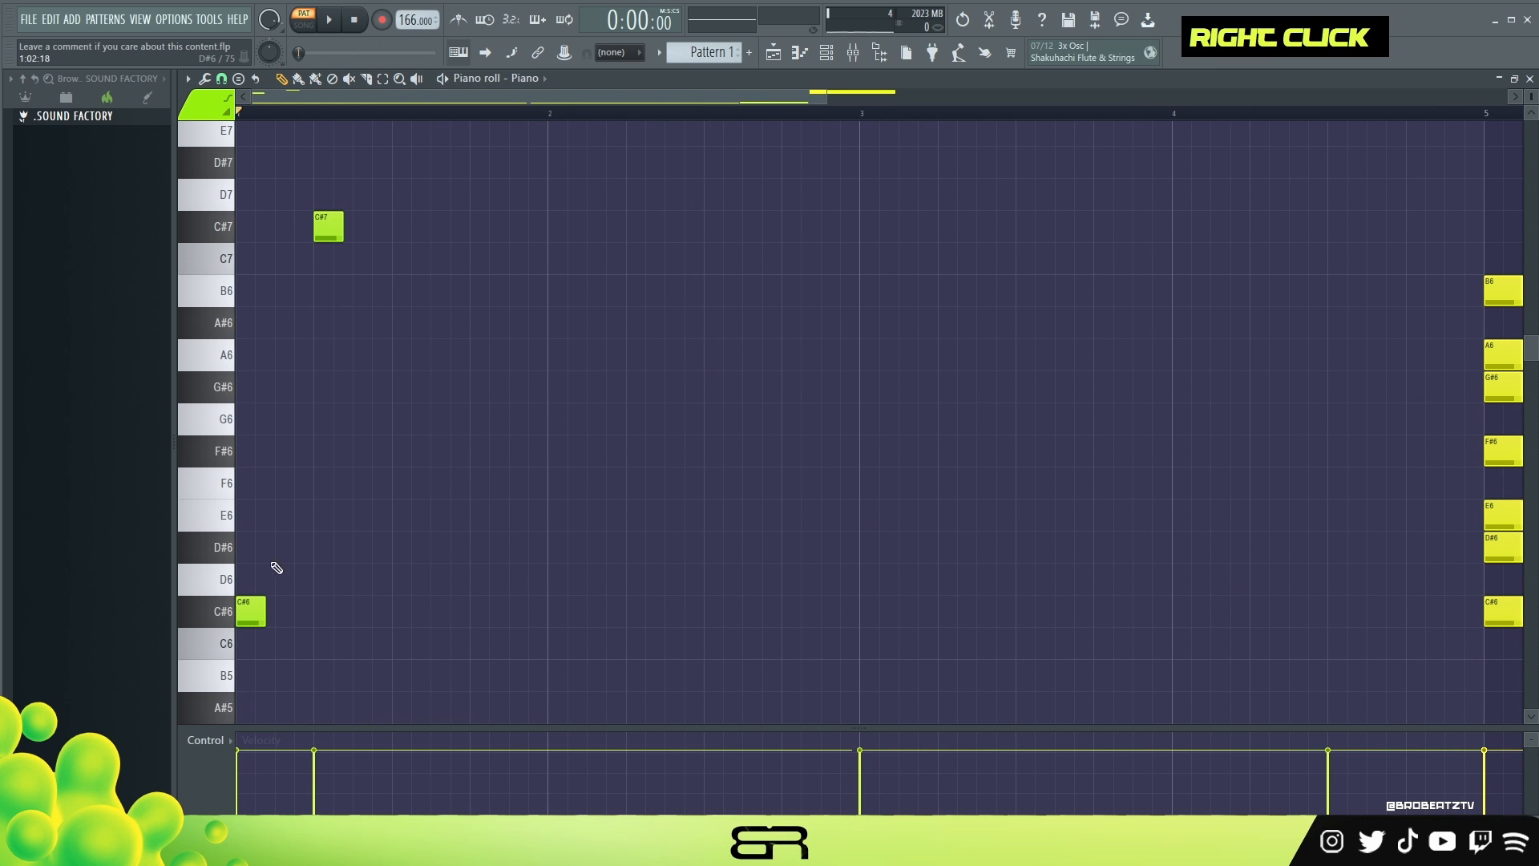
- Add an E6 note between C#6 and C#7, play it back, and add another C#6 after the C#7
click(287, 517)
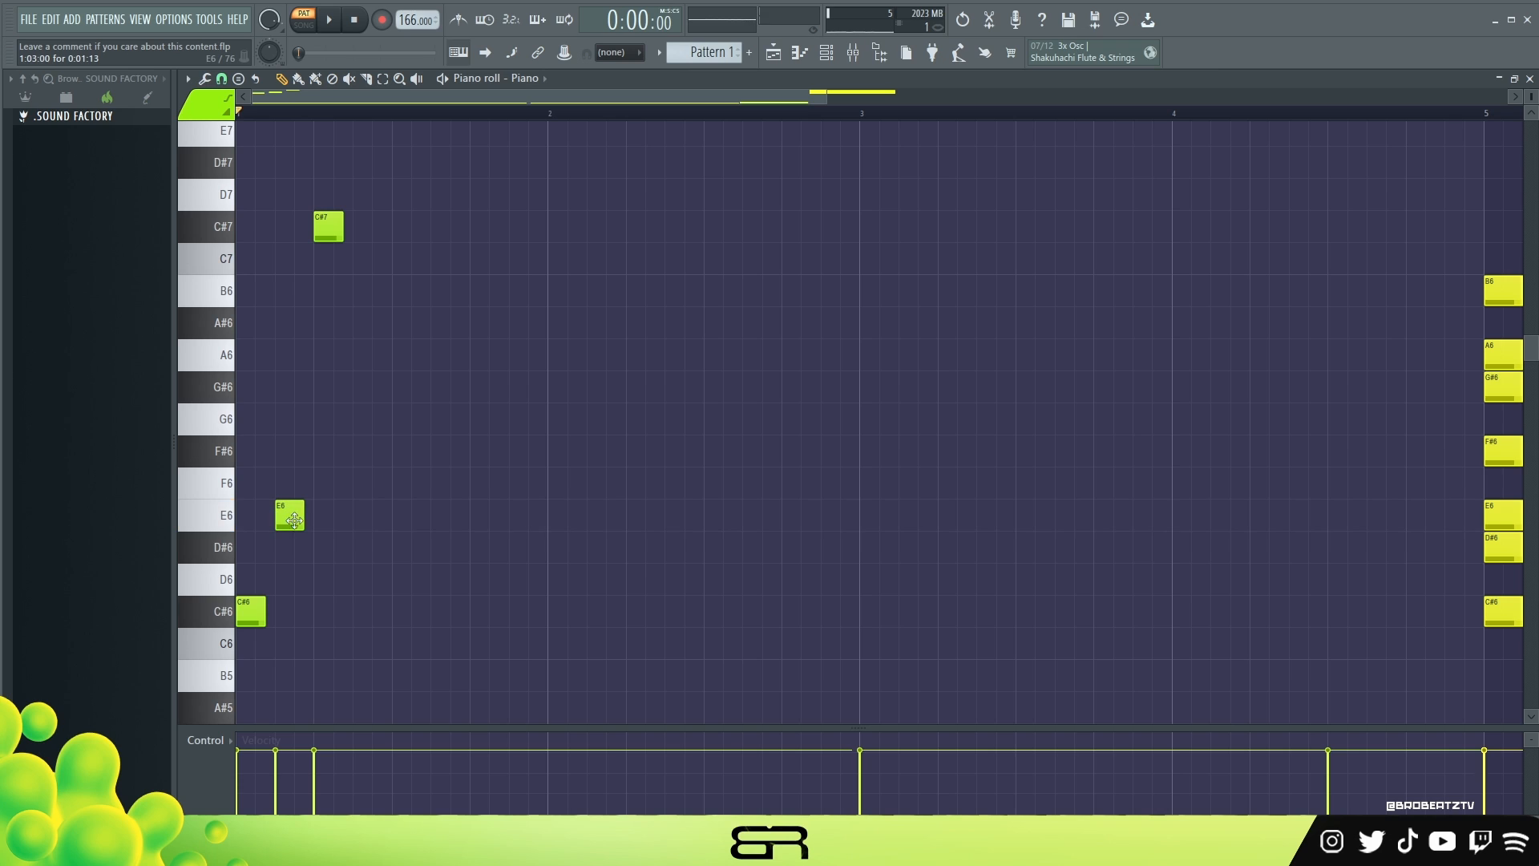
key(space)
key(space)
ctrl+drag(281, 563, 366, 611)
right_click(529, 550)
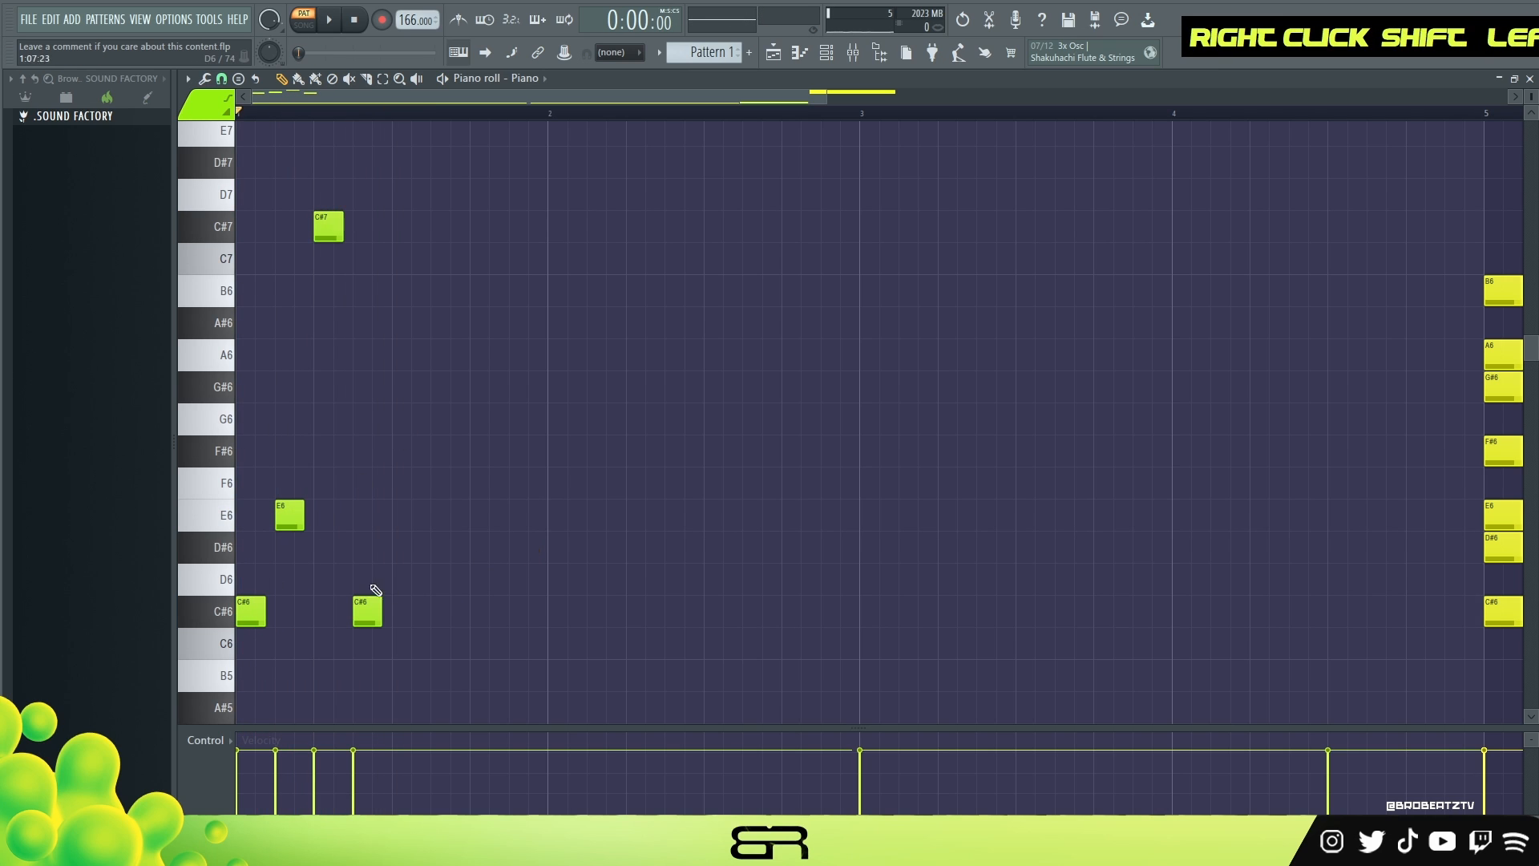
- Select the four melody notes and lengthen each to reach the next note's start, leaving no gaps between them
ctrl+click(260, 602)
ctrl+shift+click(369, 610)
ctrl+shift+drag(324, 243, 270, 536)
ctrl+shift+click(340, 241)
key(ctrl+q)
right_click(382, 286)
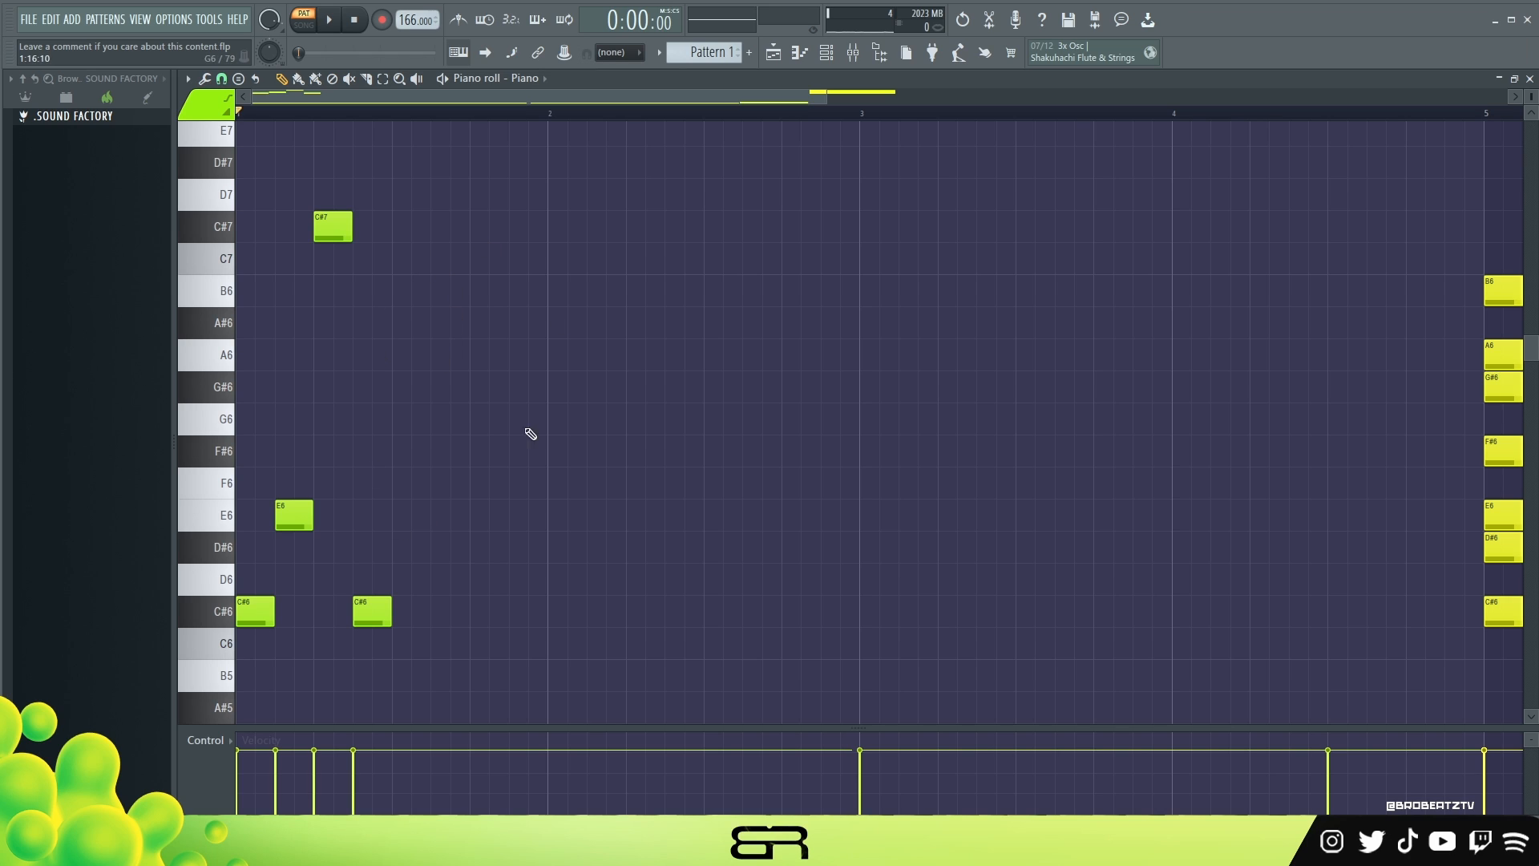
right_click(501, 327)
- Add a G#6 note directly after the last C#6, auditioning its placement with playback
click(383, 388)
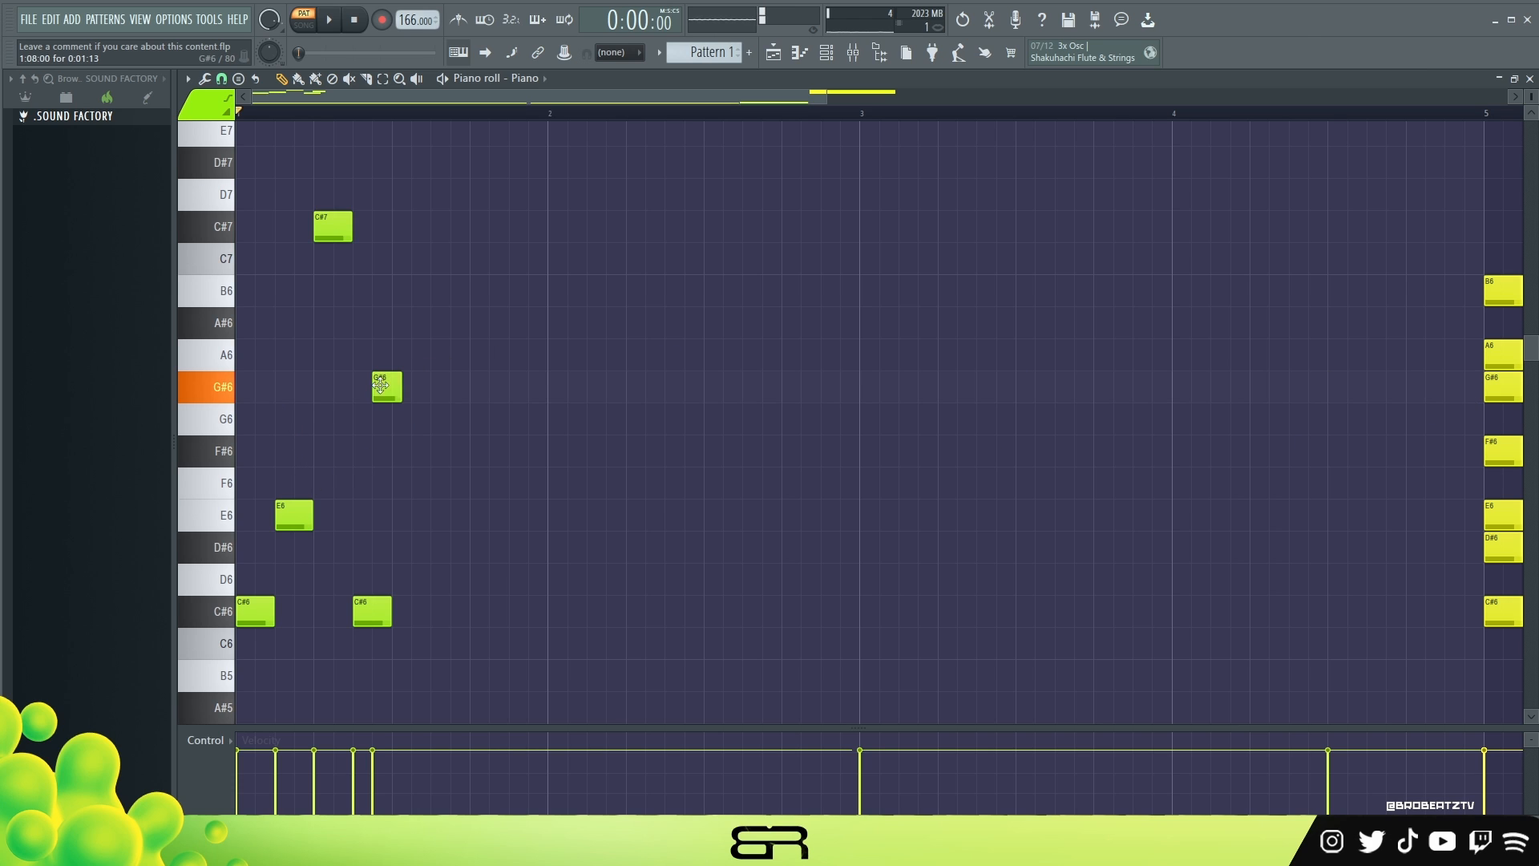
key(space)
right_click(386, 388)
key(space)
click(399, 388)
key(space)
key(space)
right_click(396, 388)
click(396, 388)
key(space)
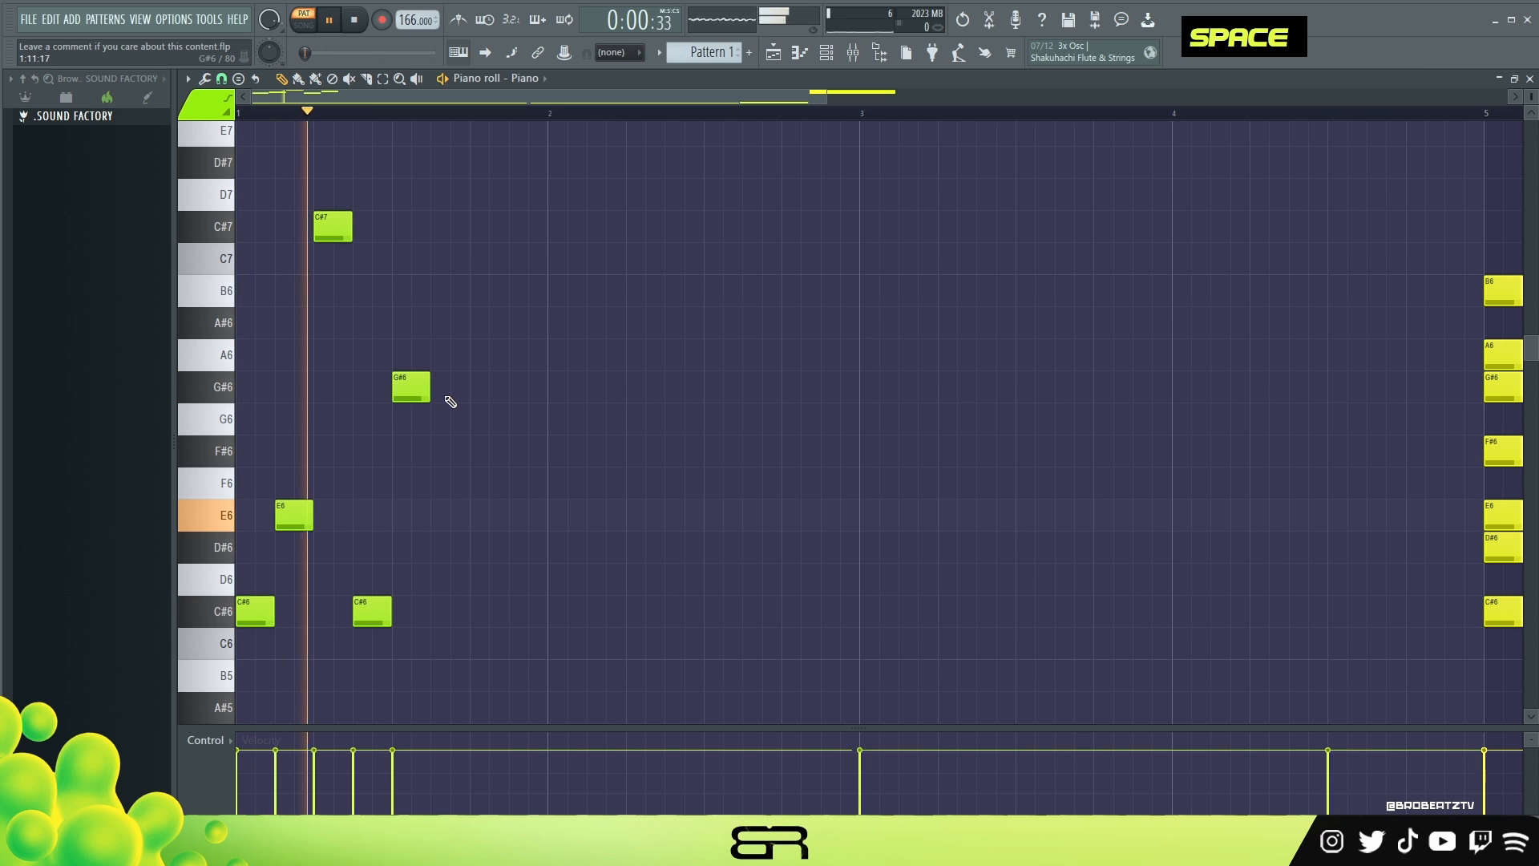
key(space)
- Add a D#6 note directly after the G#6, matching its length, and raise it one octave to D#7
drag(394, 548, 428, 548)
click(479, 550)
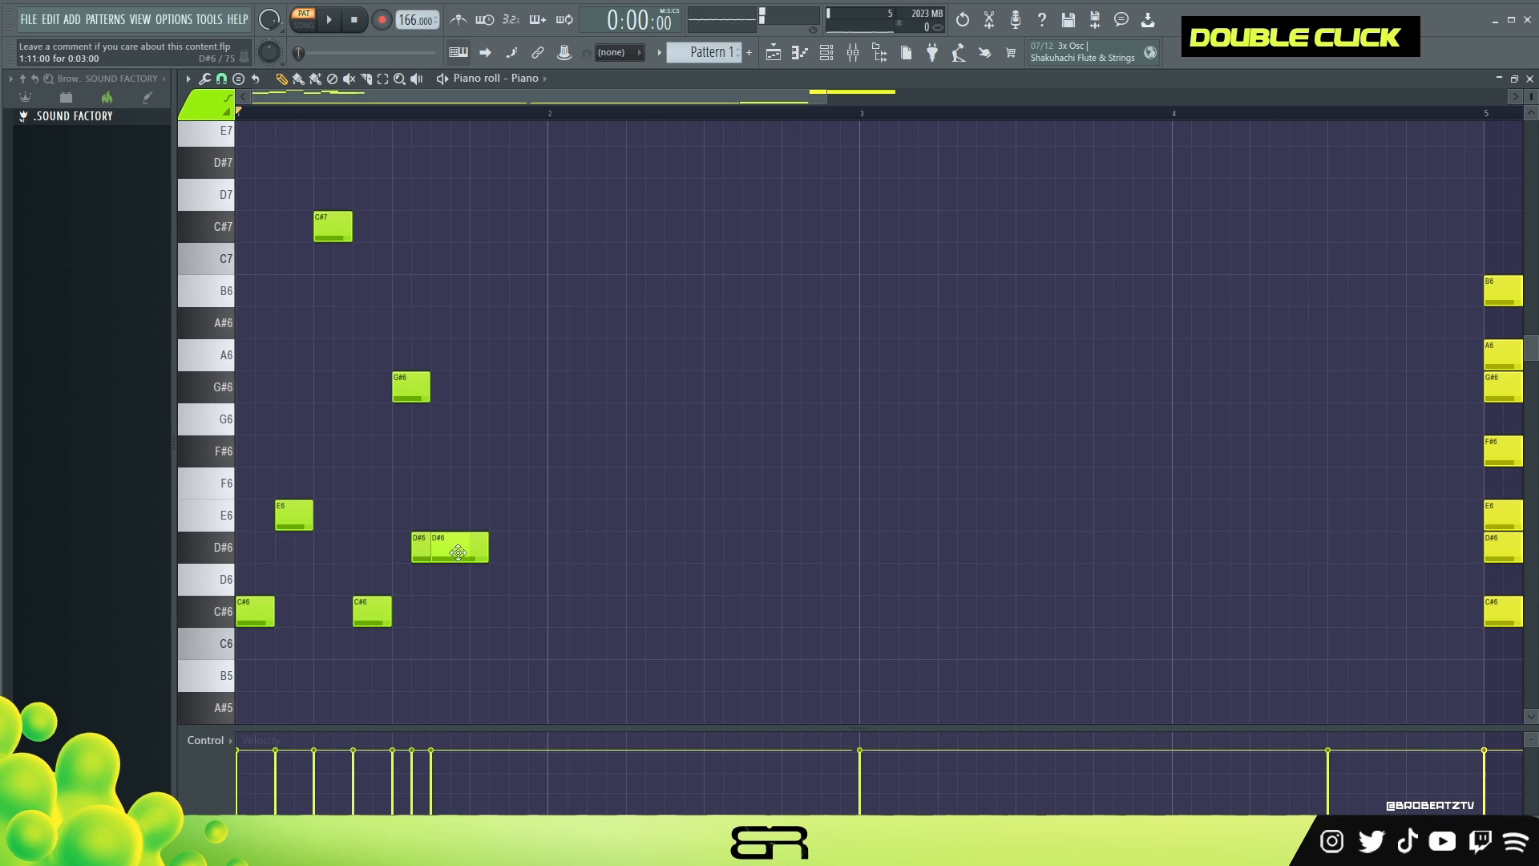
right_click(480, 550)
click(481, 552)
ctrl+click(461, 553)
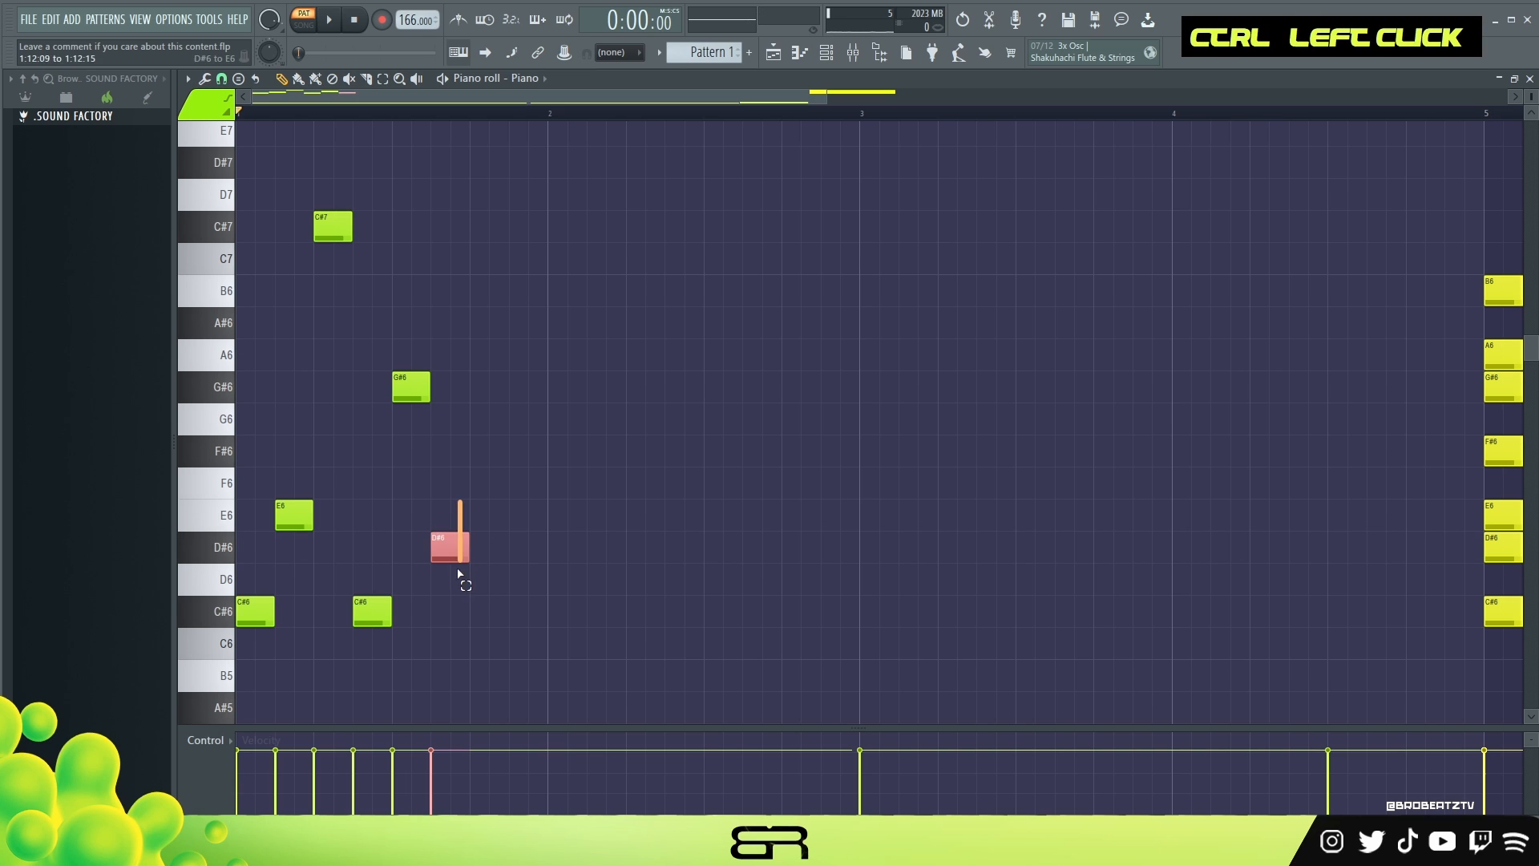
key(ctrl+Up)
click(529, 463)
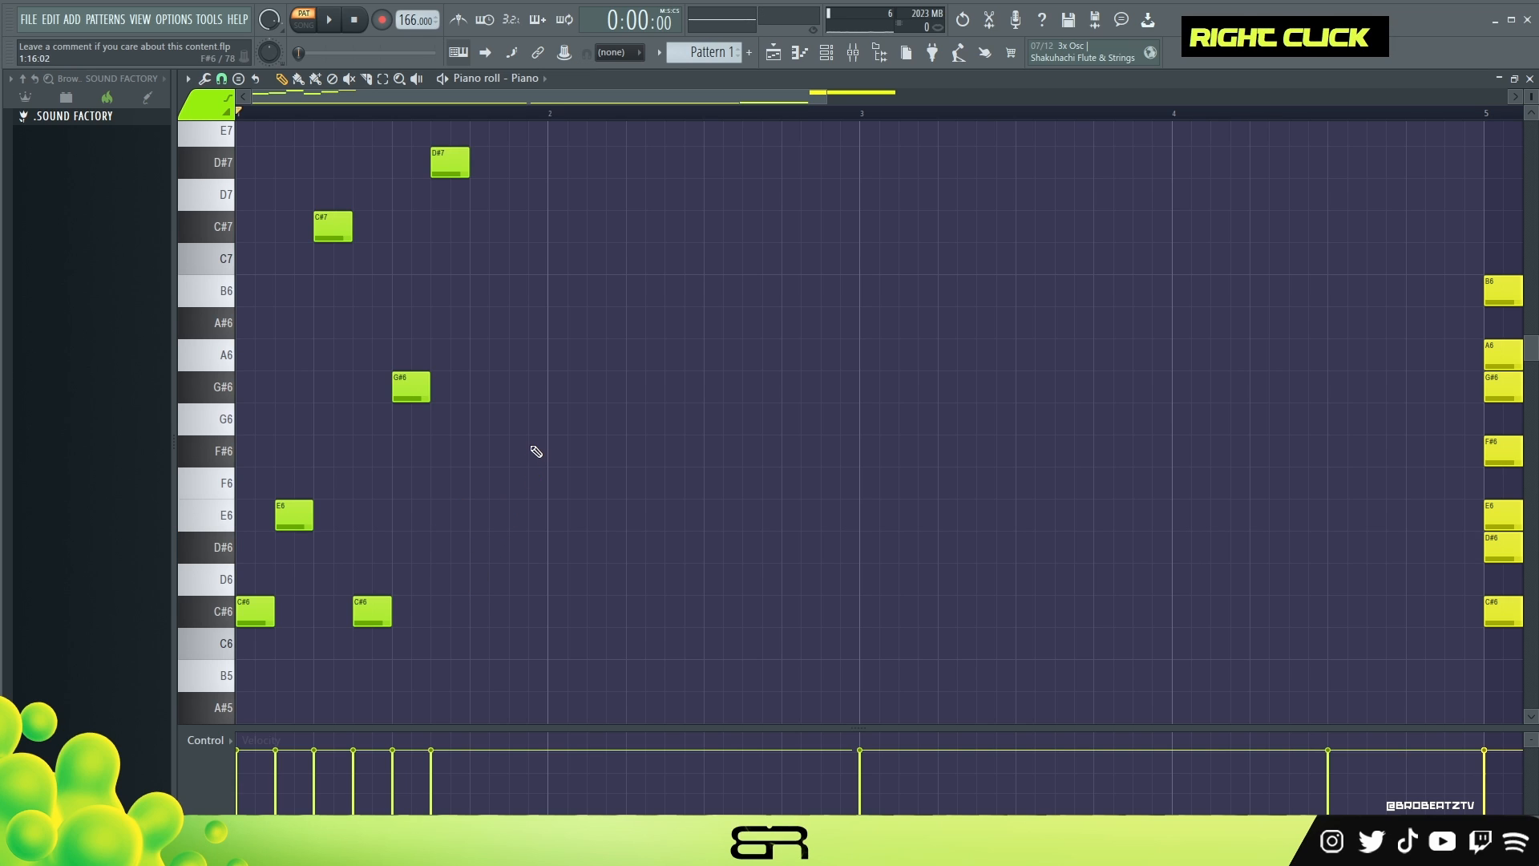
- Complete bar 1 of the melody with an A6 and a G#6 after the D#7, and play it back
click(485, 355)
click(523, 387)
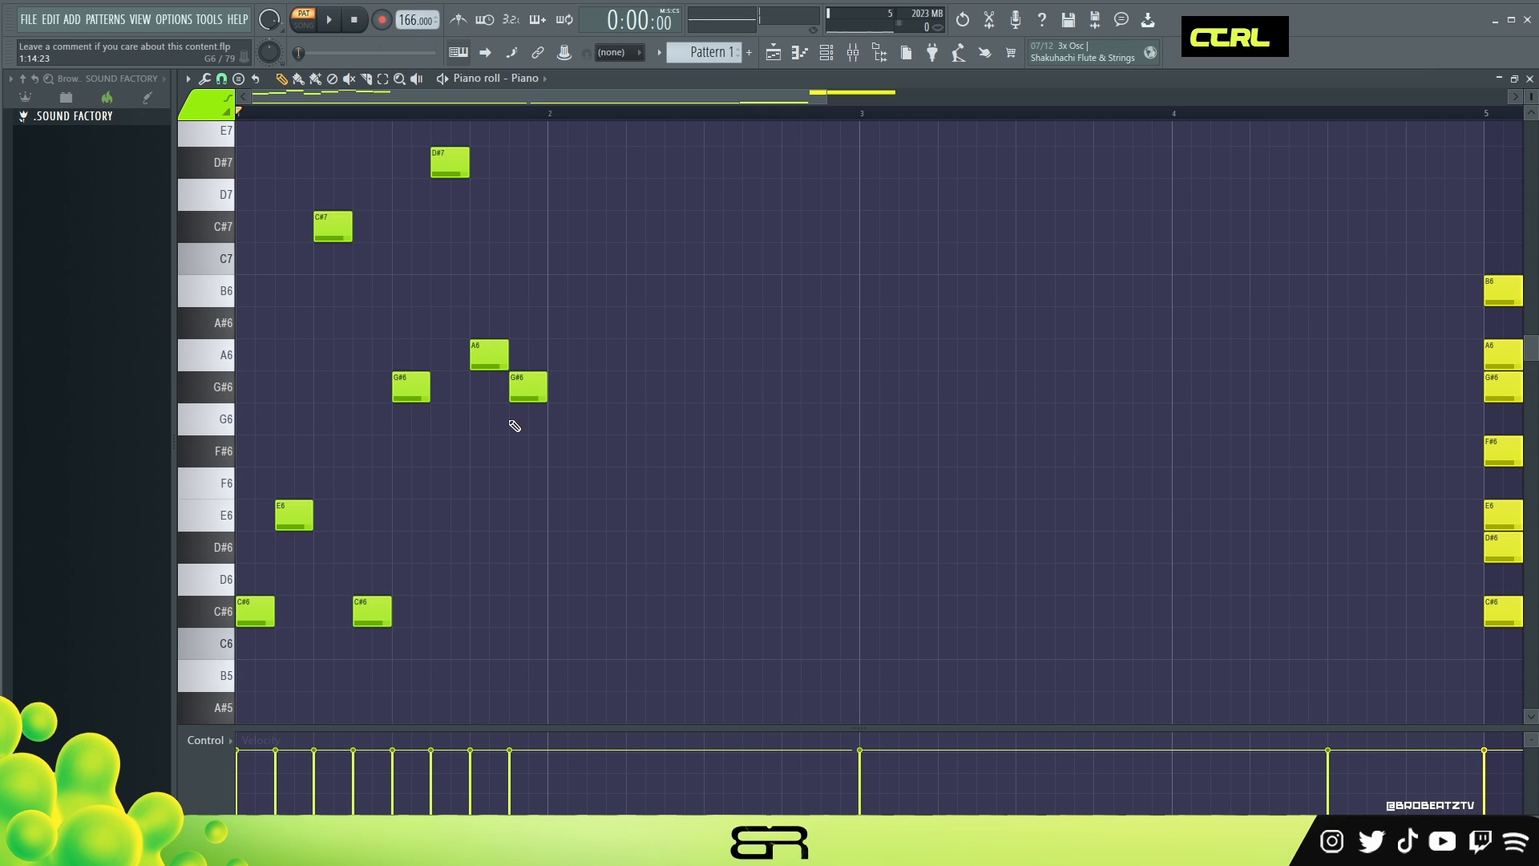
key(space)
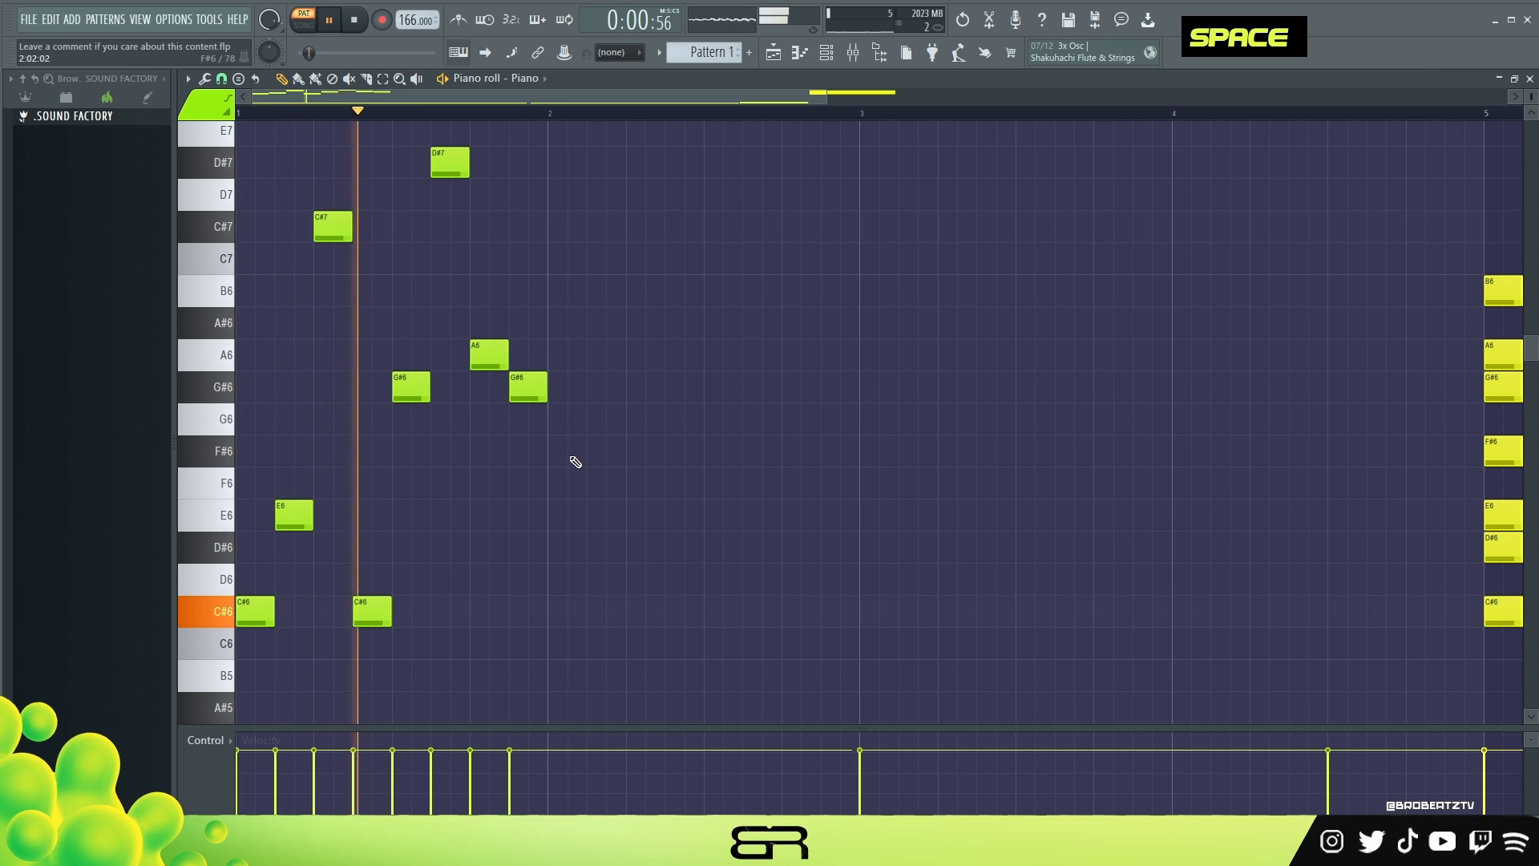
key(space)
- Select all eight melody notes in bar 1 and shorten them together to about half their length
drag(630, 656, 192, 200)
ctrl+shift+click(457, 169)
drag(468, 166, 452, 165)
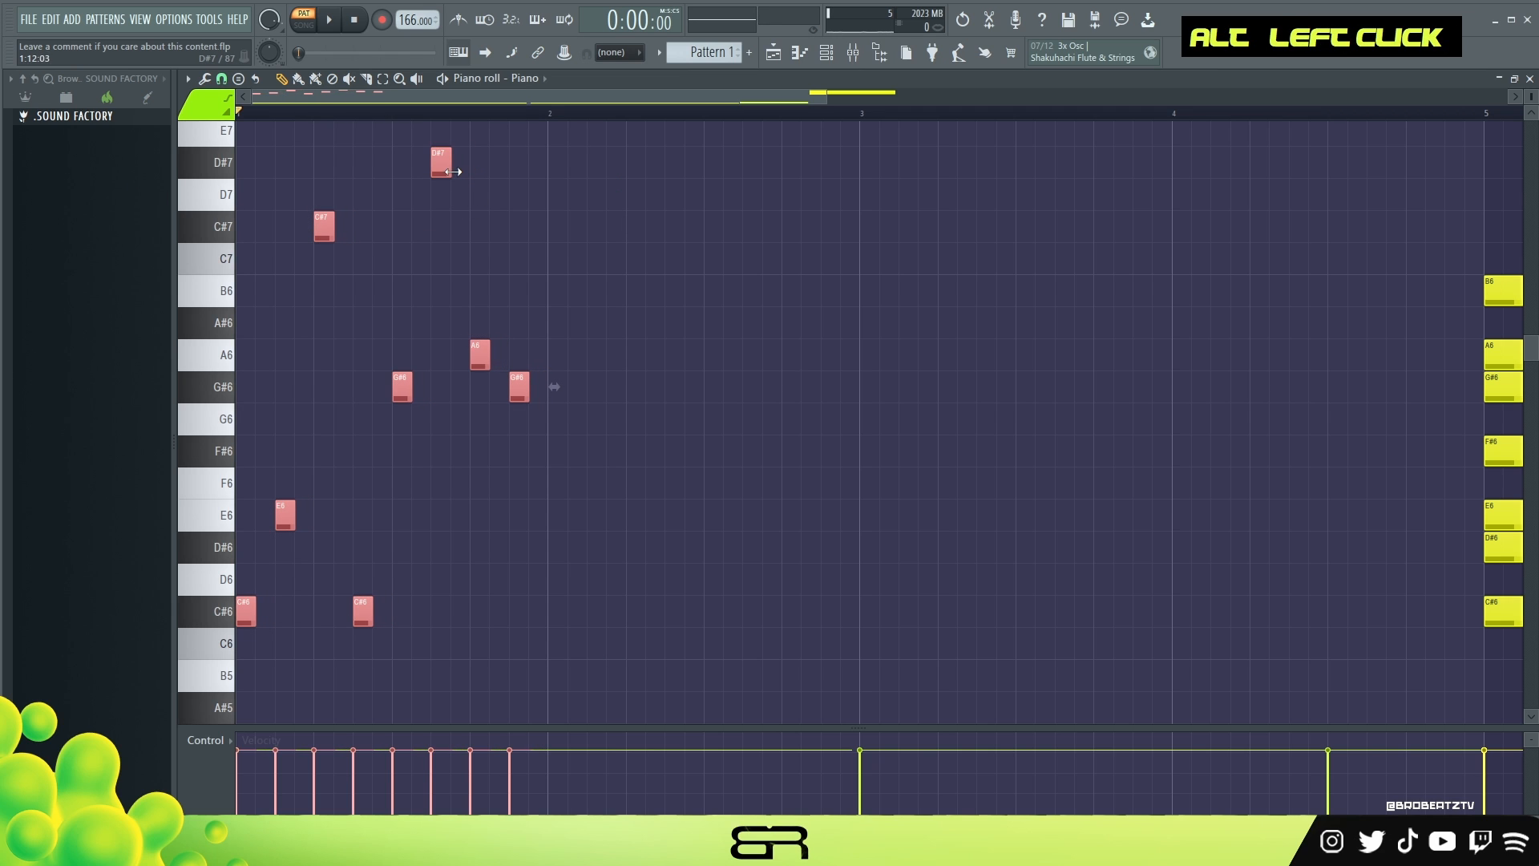
- Duplicate the eight-note melody phrase so it repeats in bars 2, 3 and 4
drag(241, 612, 514, 612)
scroll(533, 591, down, 10)
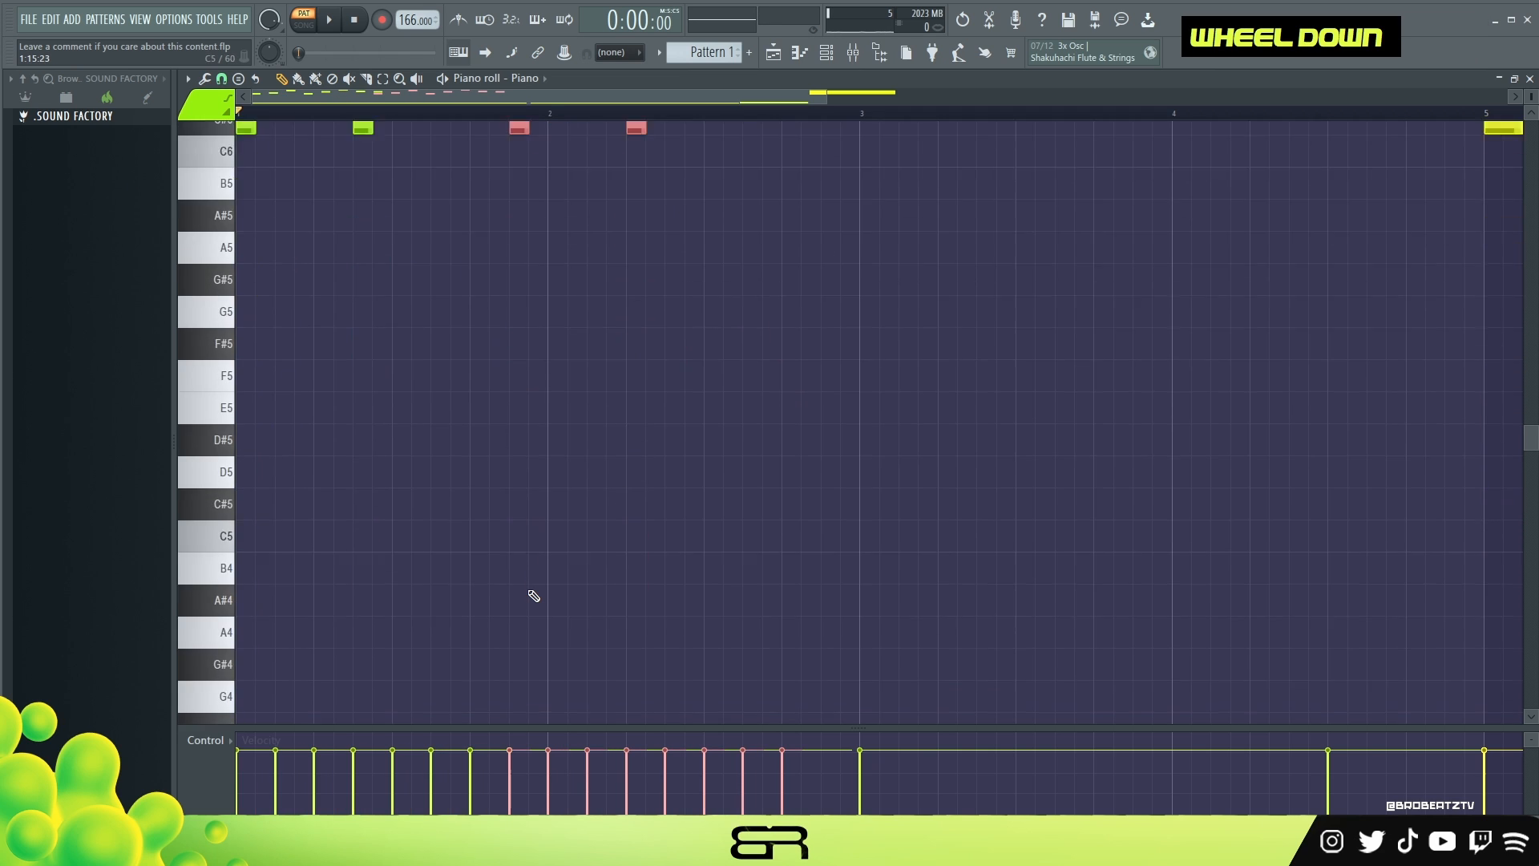
scroll(539, 589, up, 3)
scroll(539, 590, up, 8)
scroll(567, 461, down, 1)
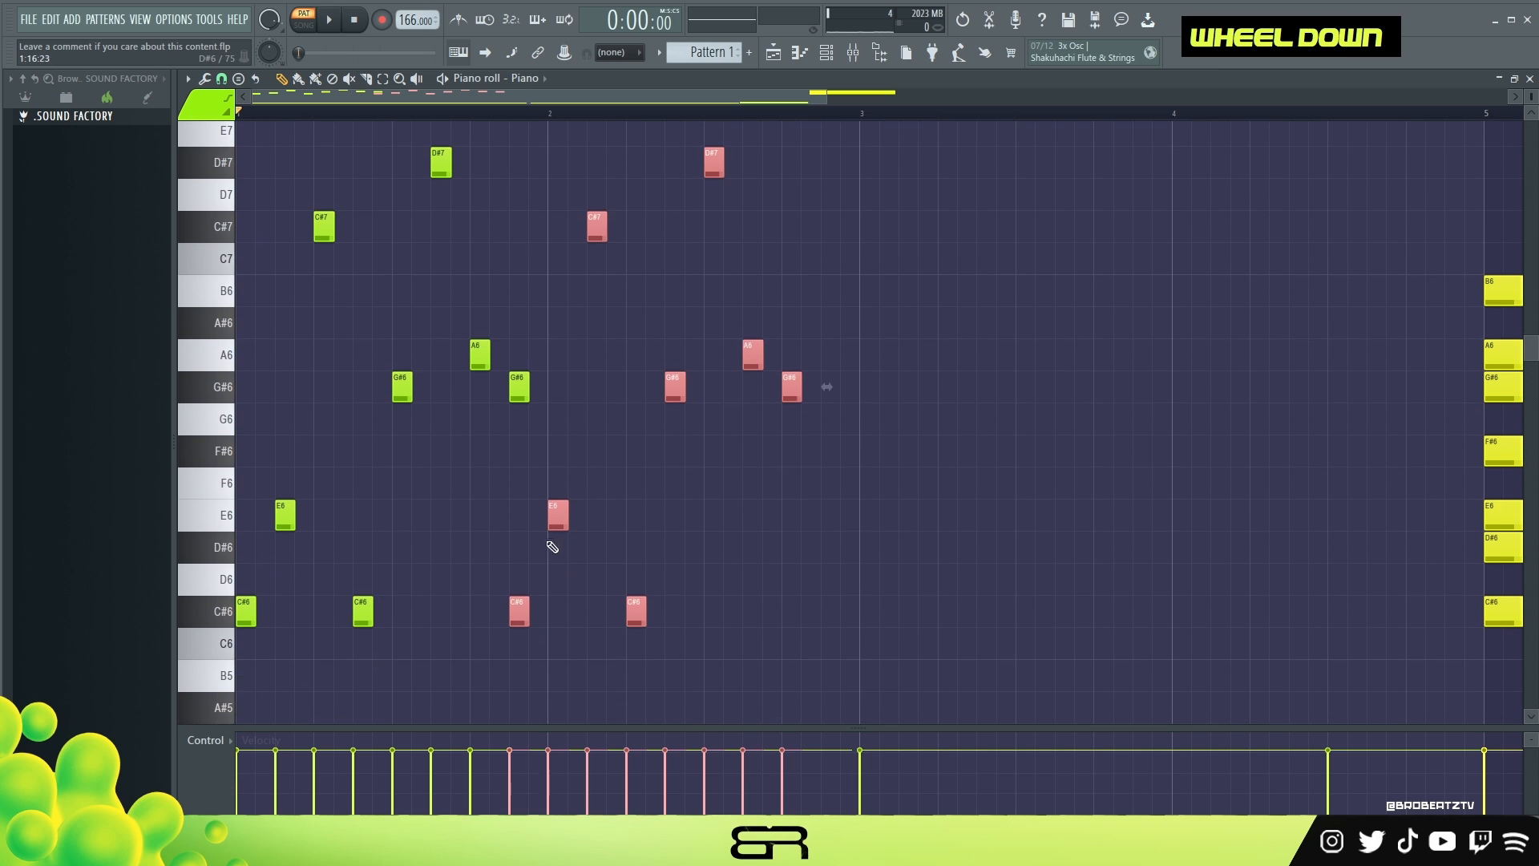
drag(520, 609, 1185, 630)
right_click(1185, 631)
- Delete the seven scale reference notes at bar 5 and play back the four-bar pattern
ctrl+right_click(1226, 349)
drag(1210, 343, 1330, 217)
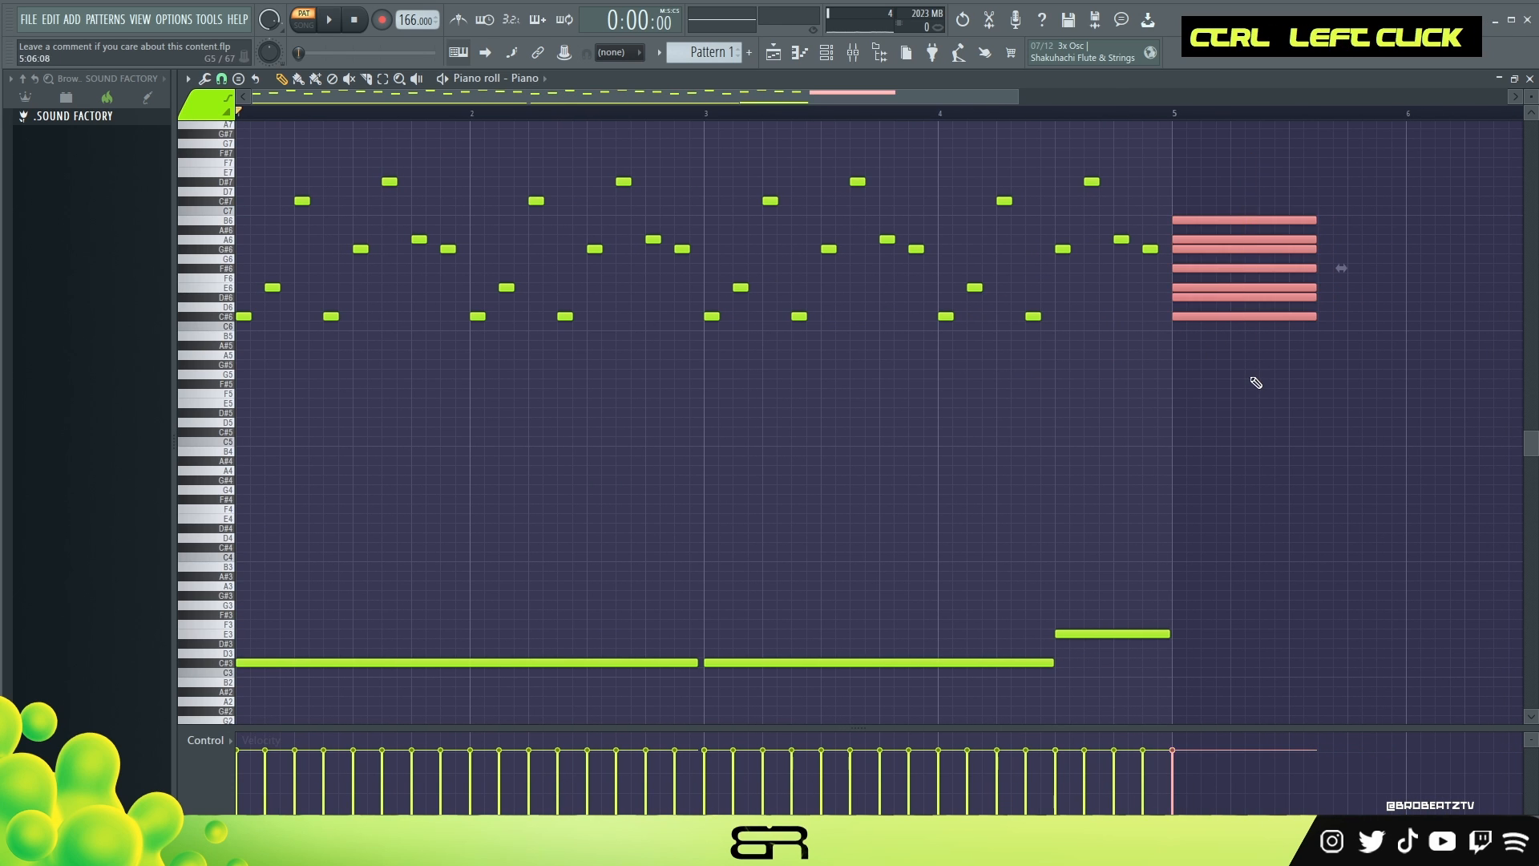
key(Delete)
key(space)
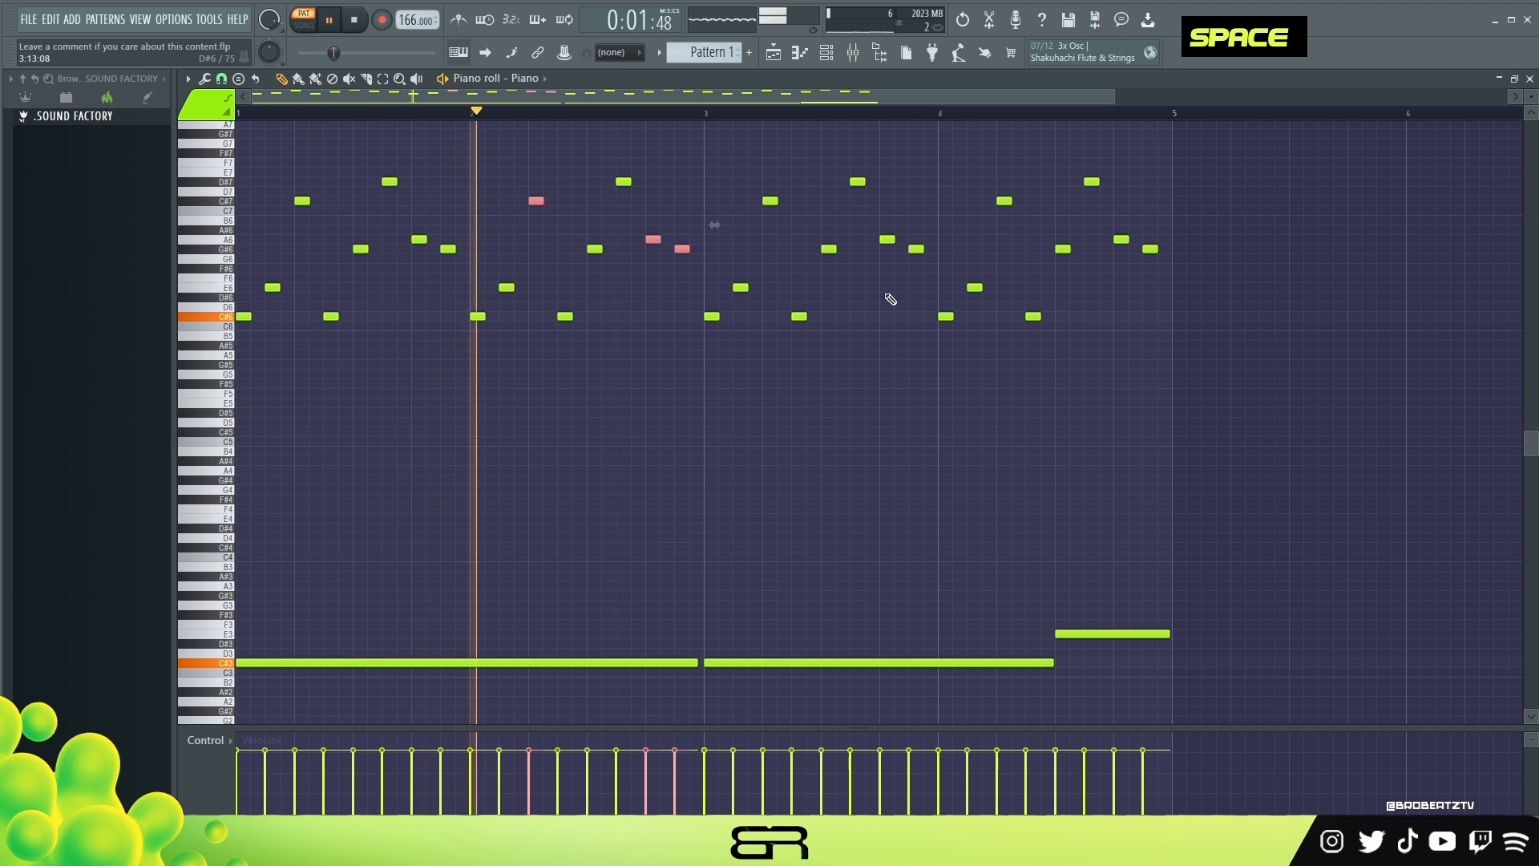
right_click(890, 299)
- Try transposing the three bass notes down one octave while the pattern plays
drag(1103, 505, 375, 652)
key(ctrl+Down)
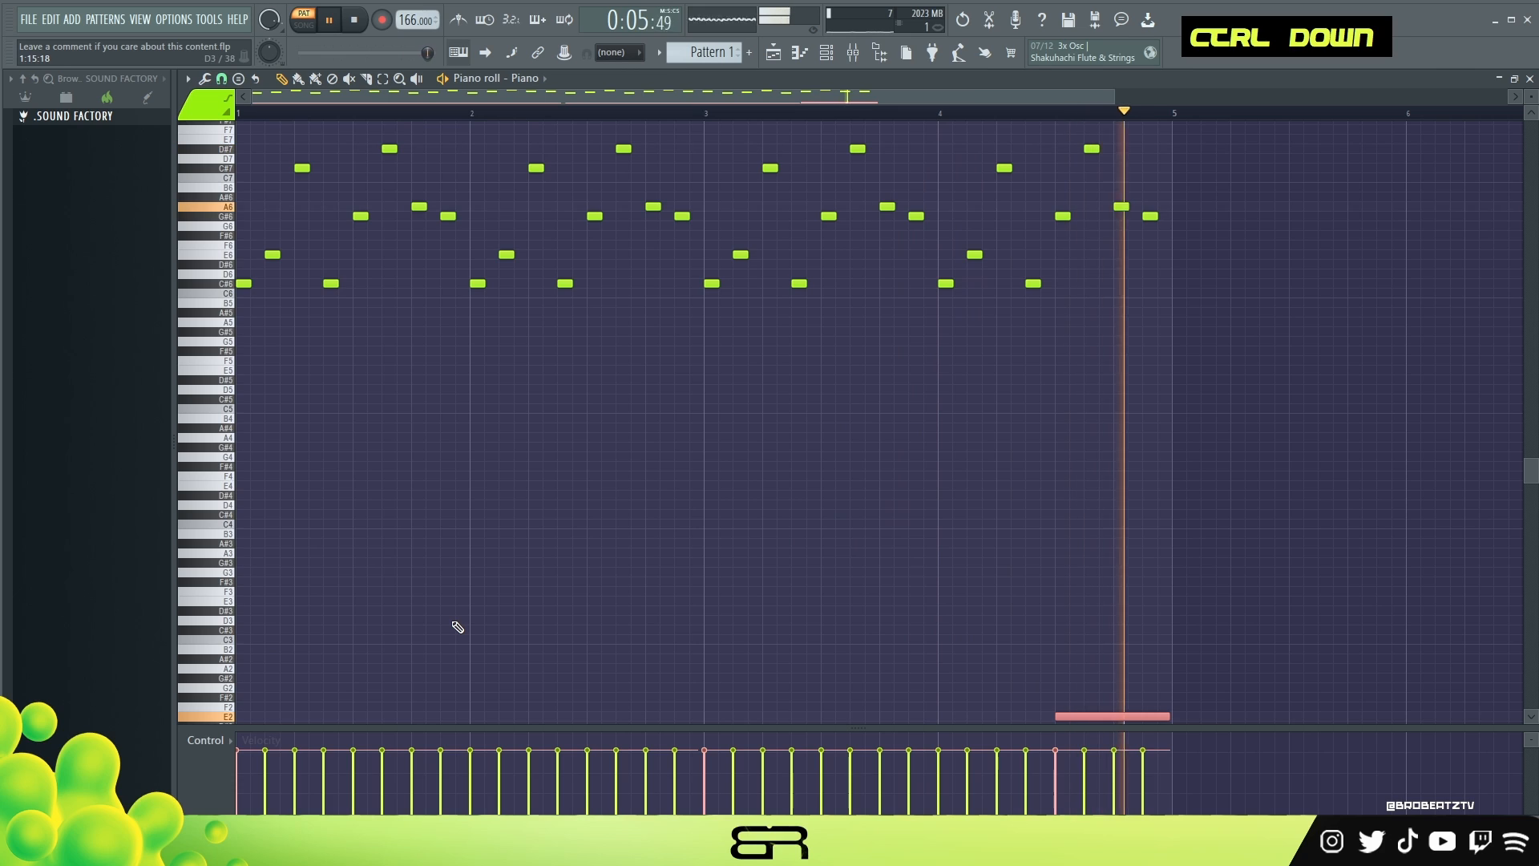
key(ctrl+Up)
right_click(890, 539)
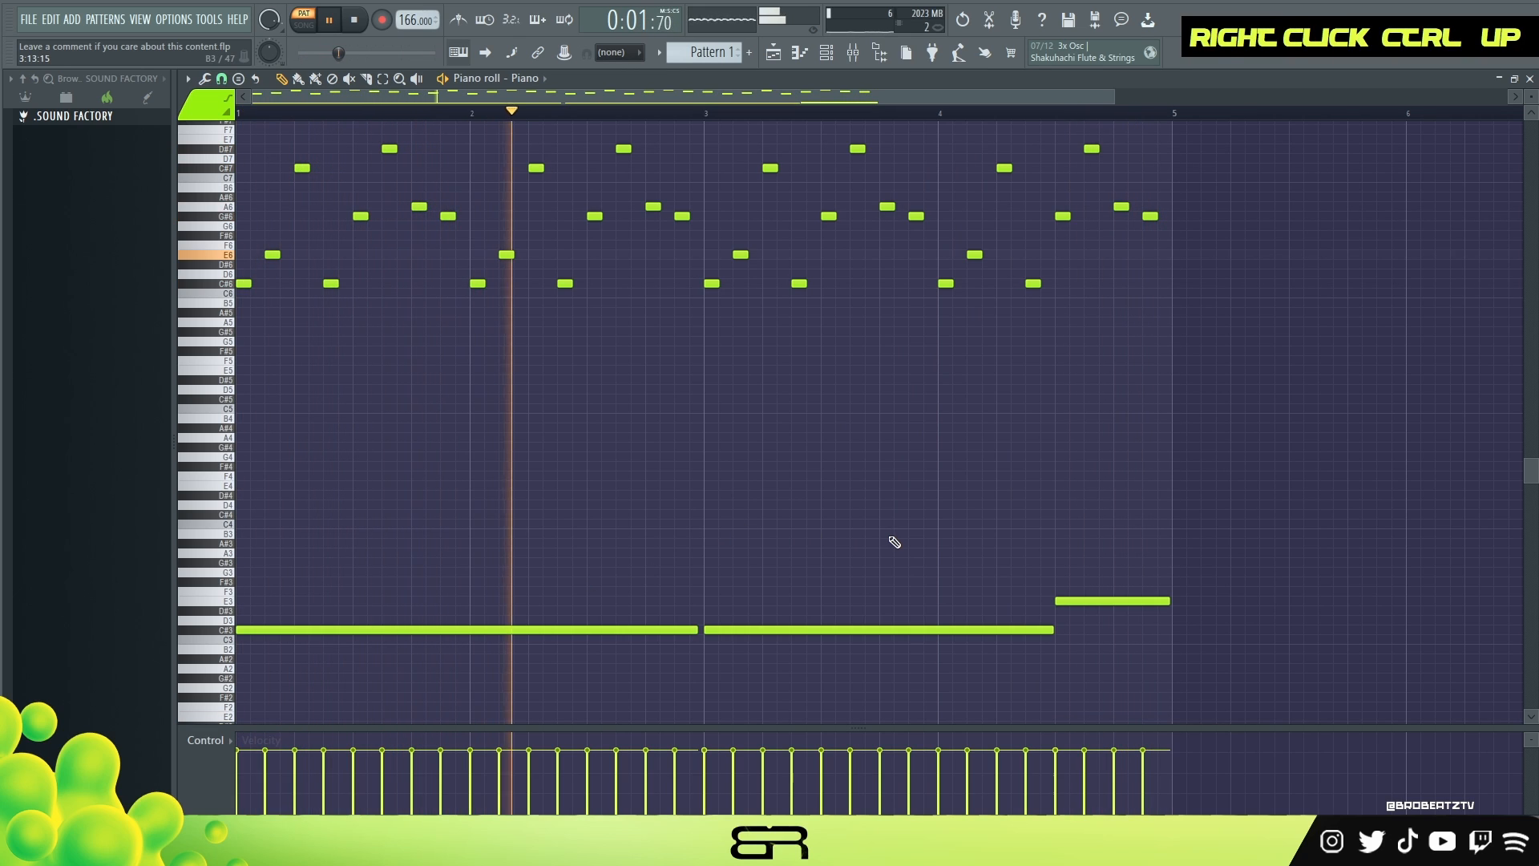
key(space)
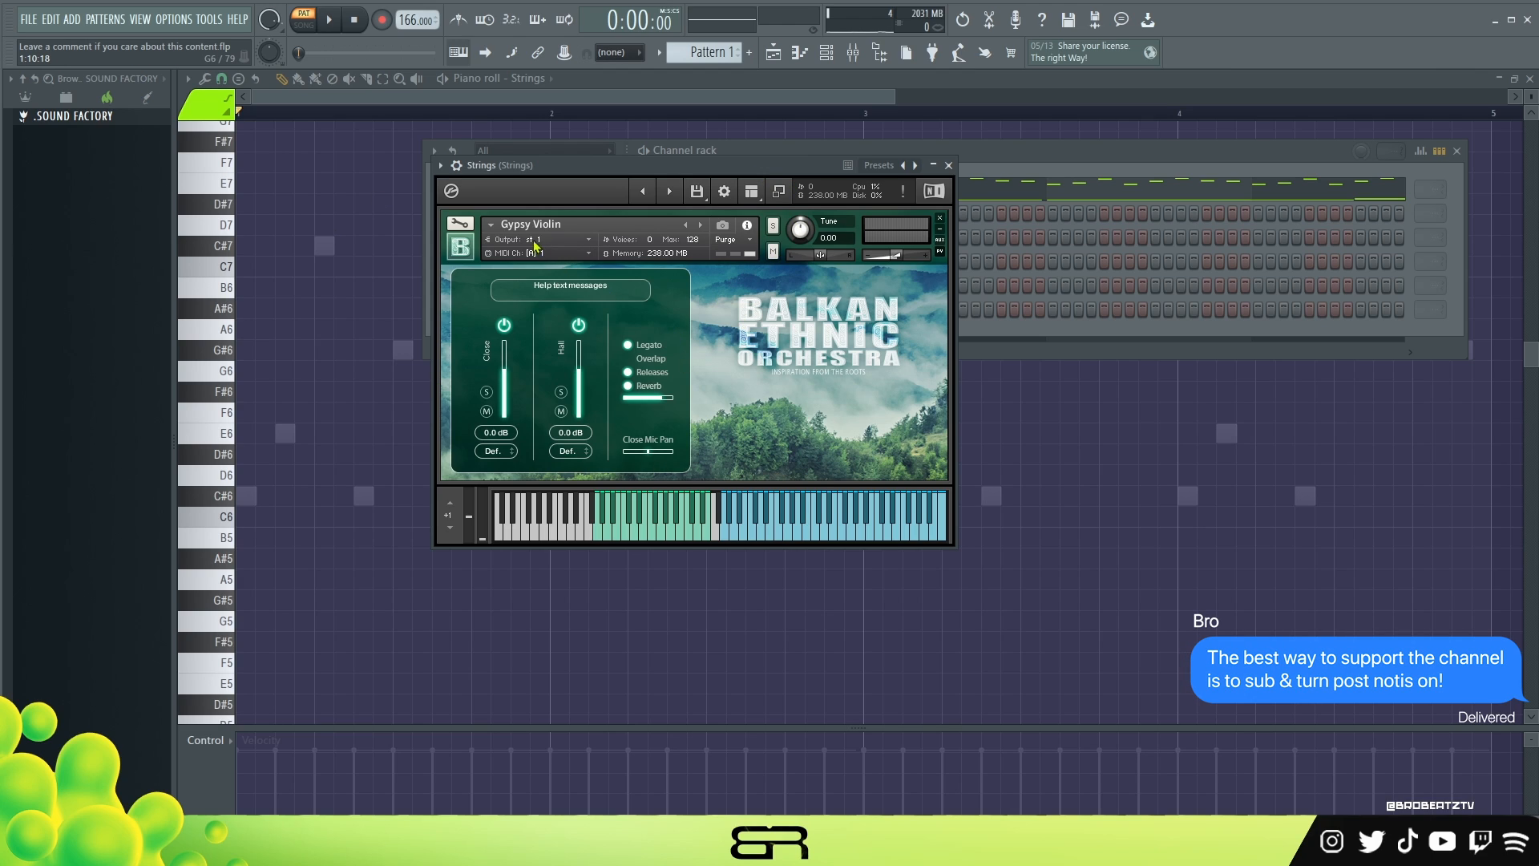
- Audition the Gypsy Violin and draw a D#7 note across the second half of bar 1 in the Strings piano roll
click(810, 539)
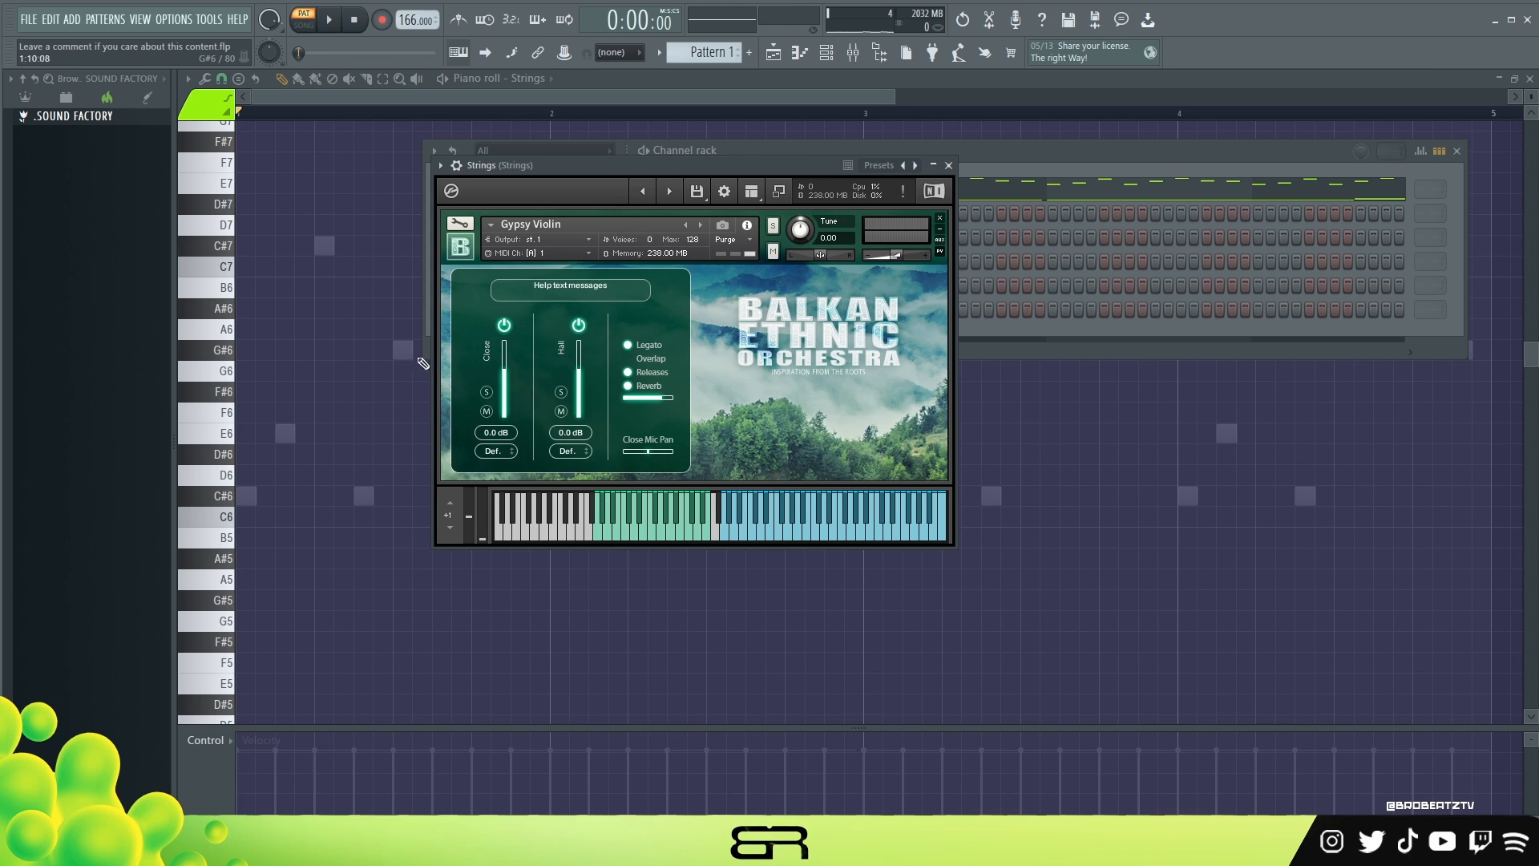
right_click(376, 331)
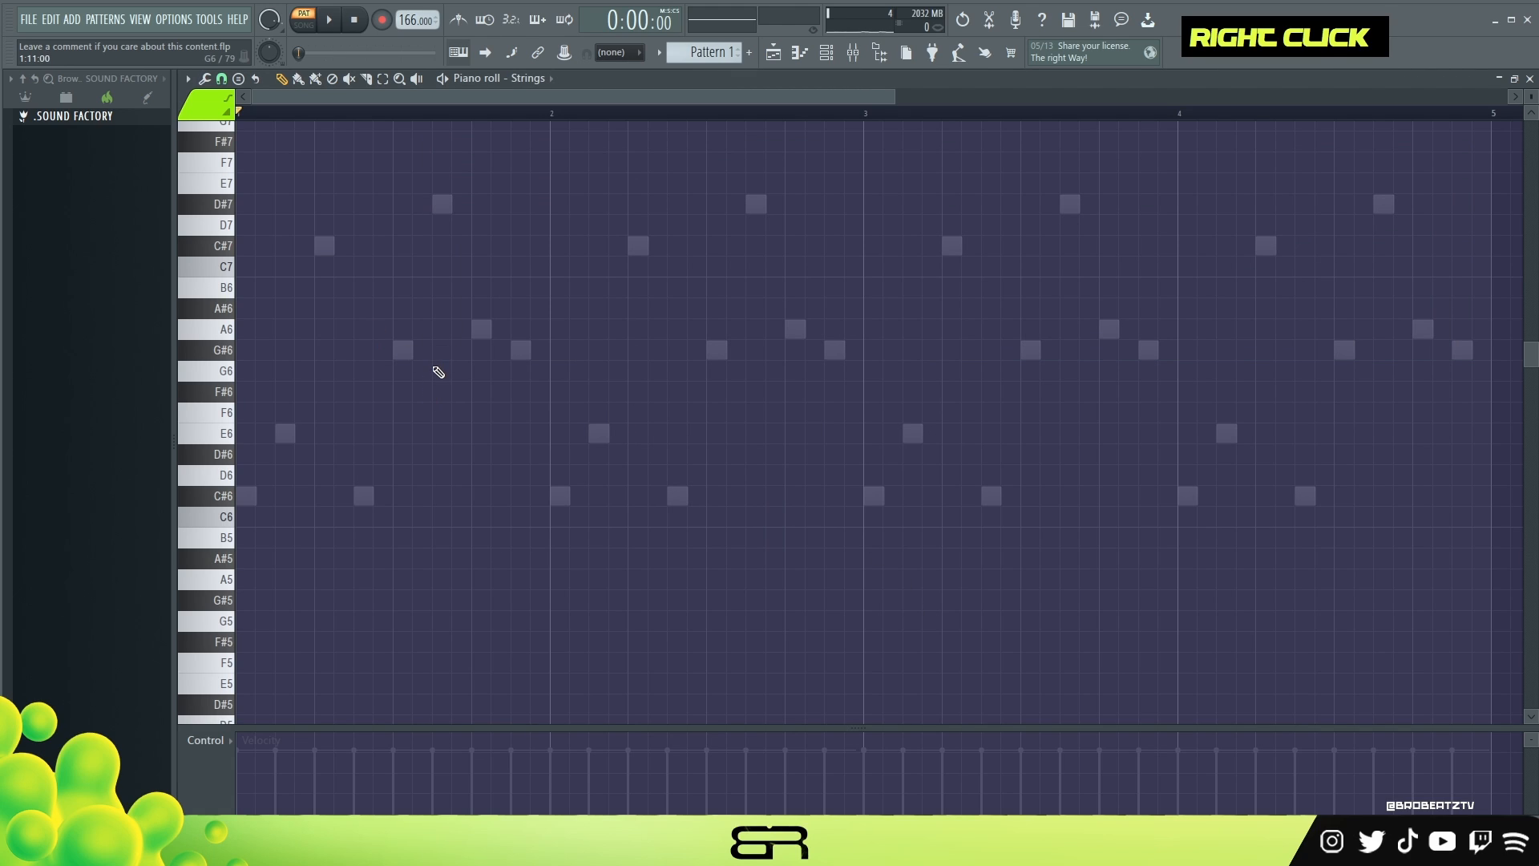
scroll(449, 385, up, 1)
click(382, 267)
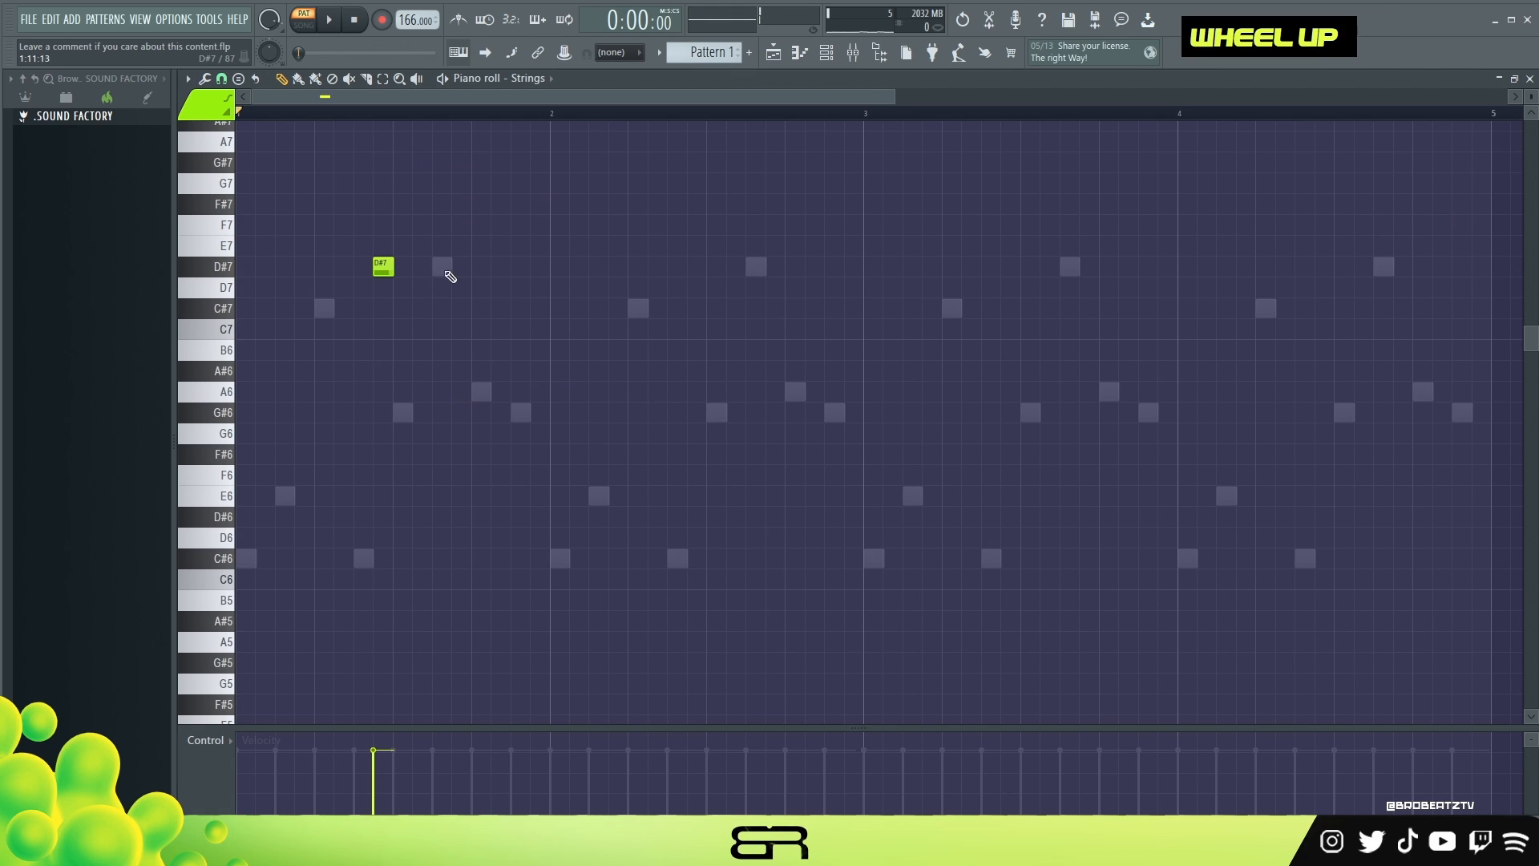
right_click(388, 267)
drag(412, 271, 552, 285)
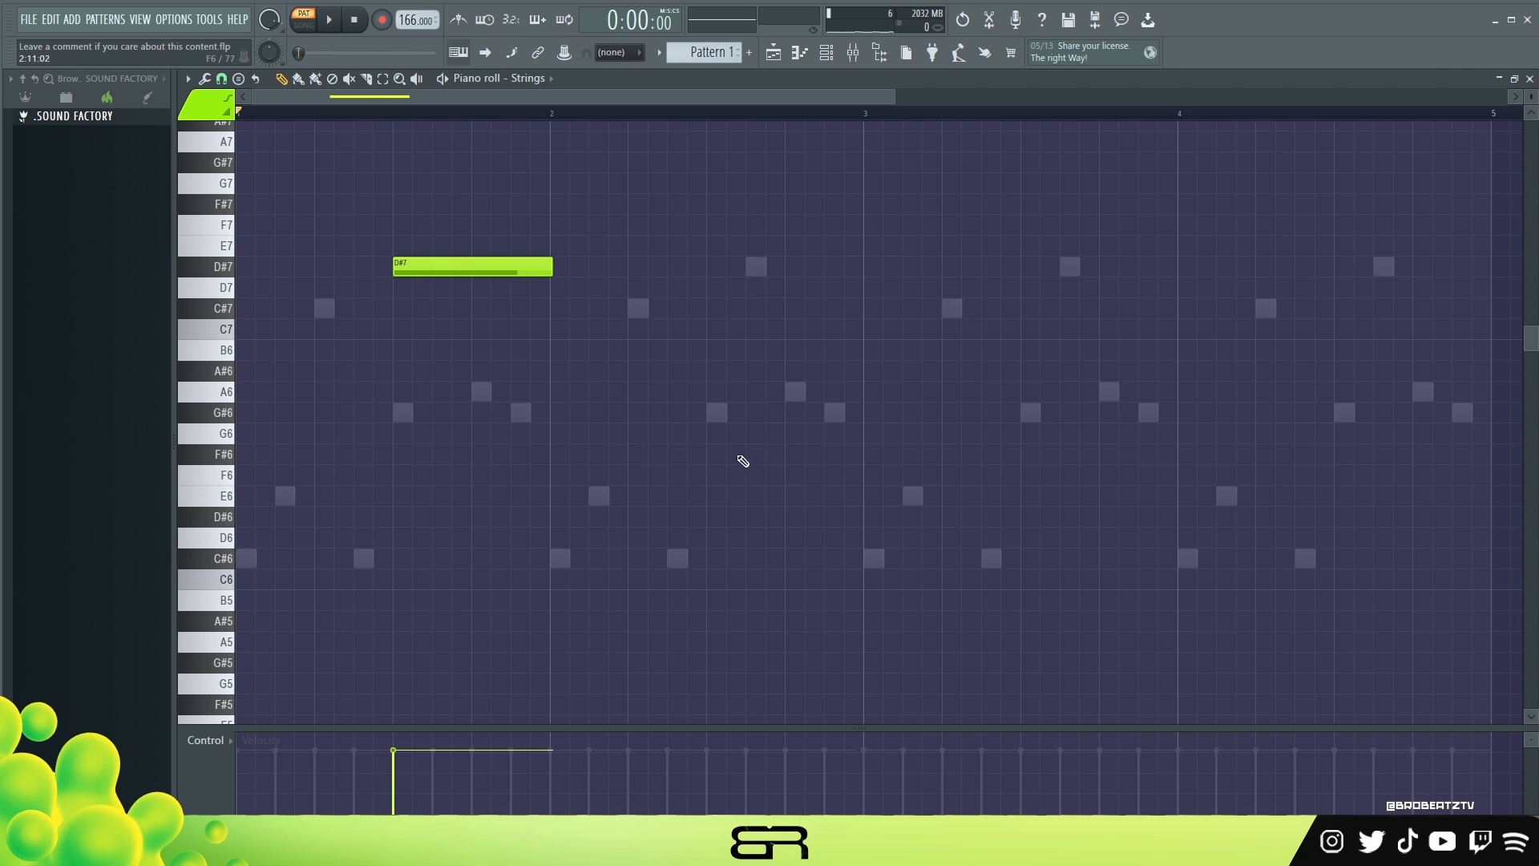
- Add a half-bar E6 note at the start of bar 3 and an overlapping D#6 note one beat later in Strings
key(space)
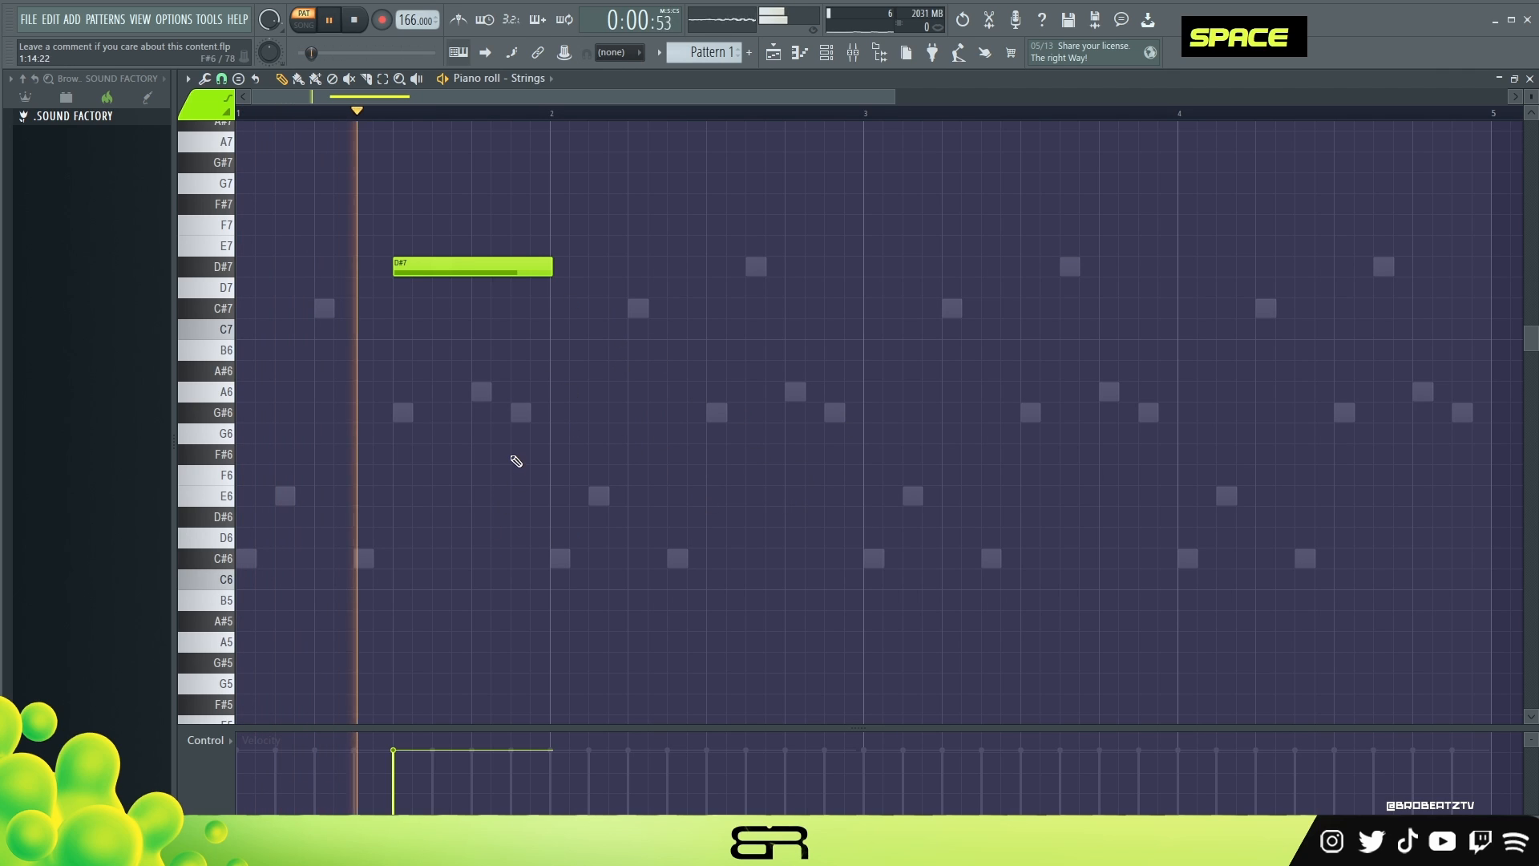
ctrl+click(457, 269)
key(space)
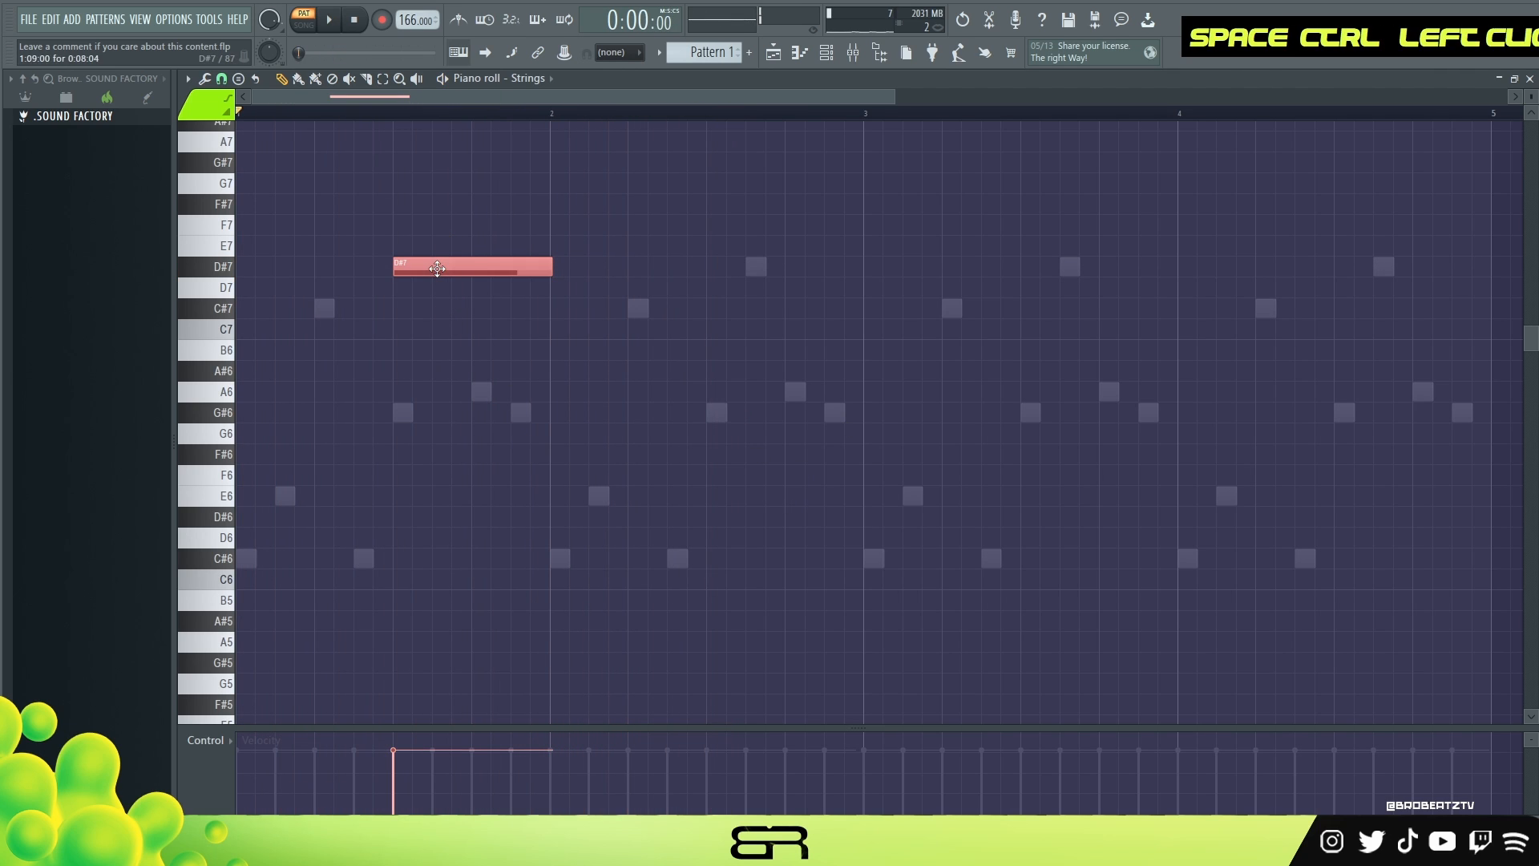
drag(457, 269, 919, 270)
key(ctrl+Down)
drag(920, 516, 967, 528)
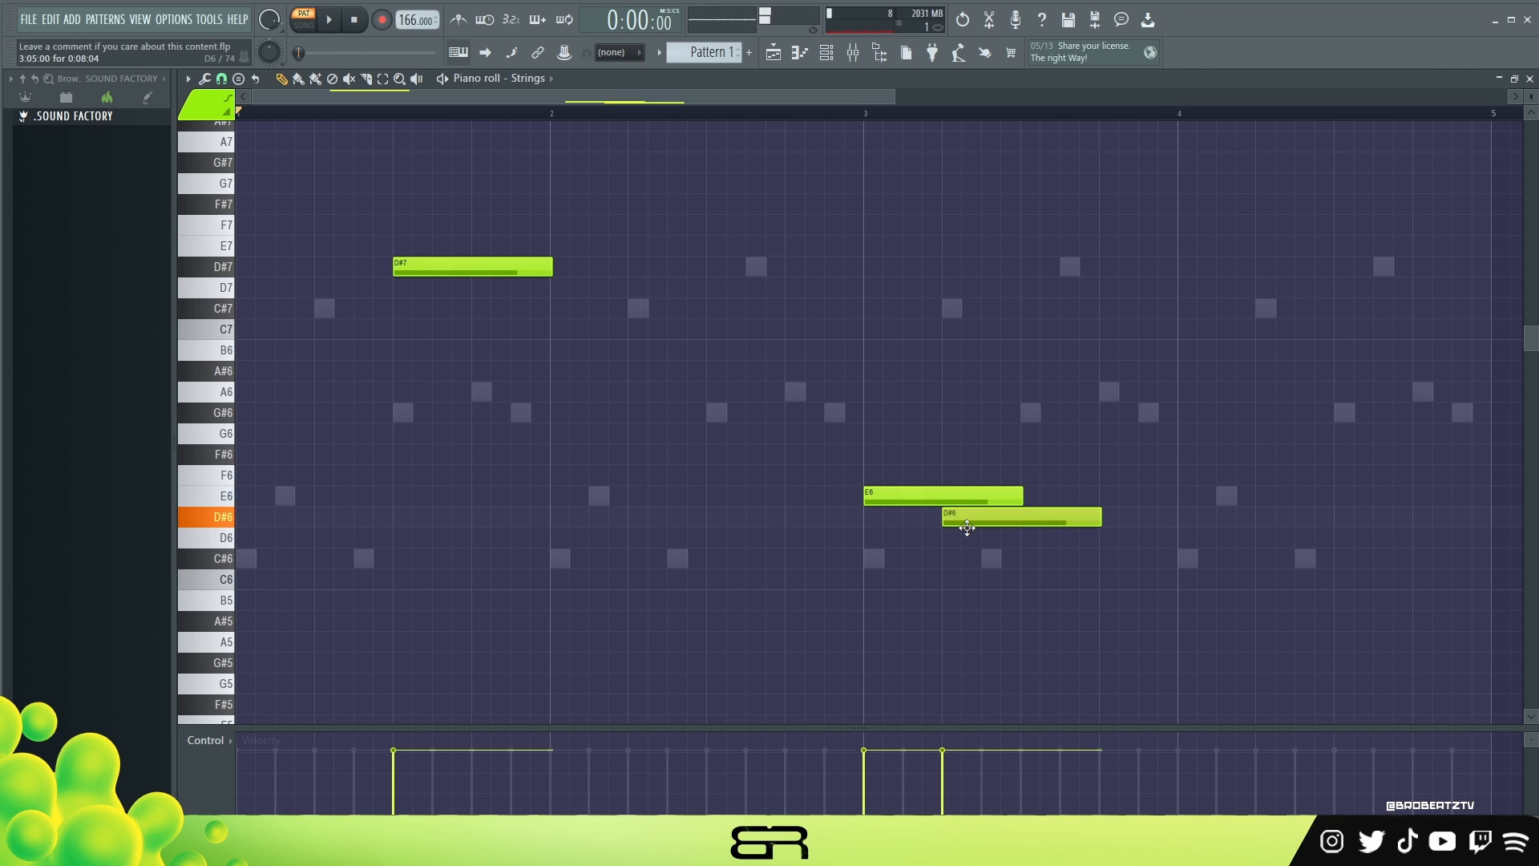
- Place a C#7 Strings note across the second half of bar 3 and play the pattern back
click(1029, 557)
key(ctrl+Up)
click(1075, 575)
key(space)
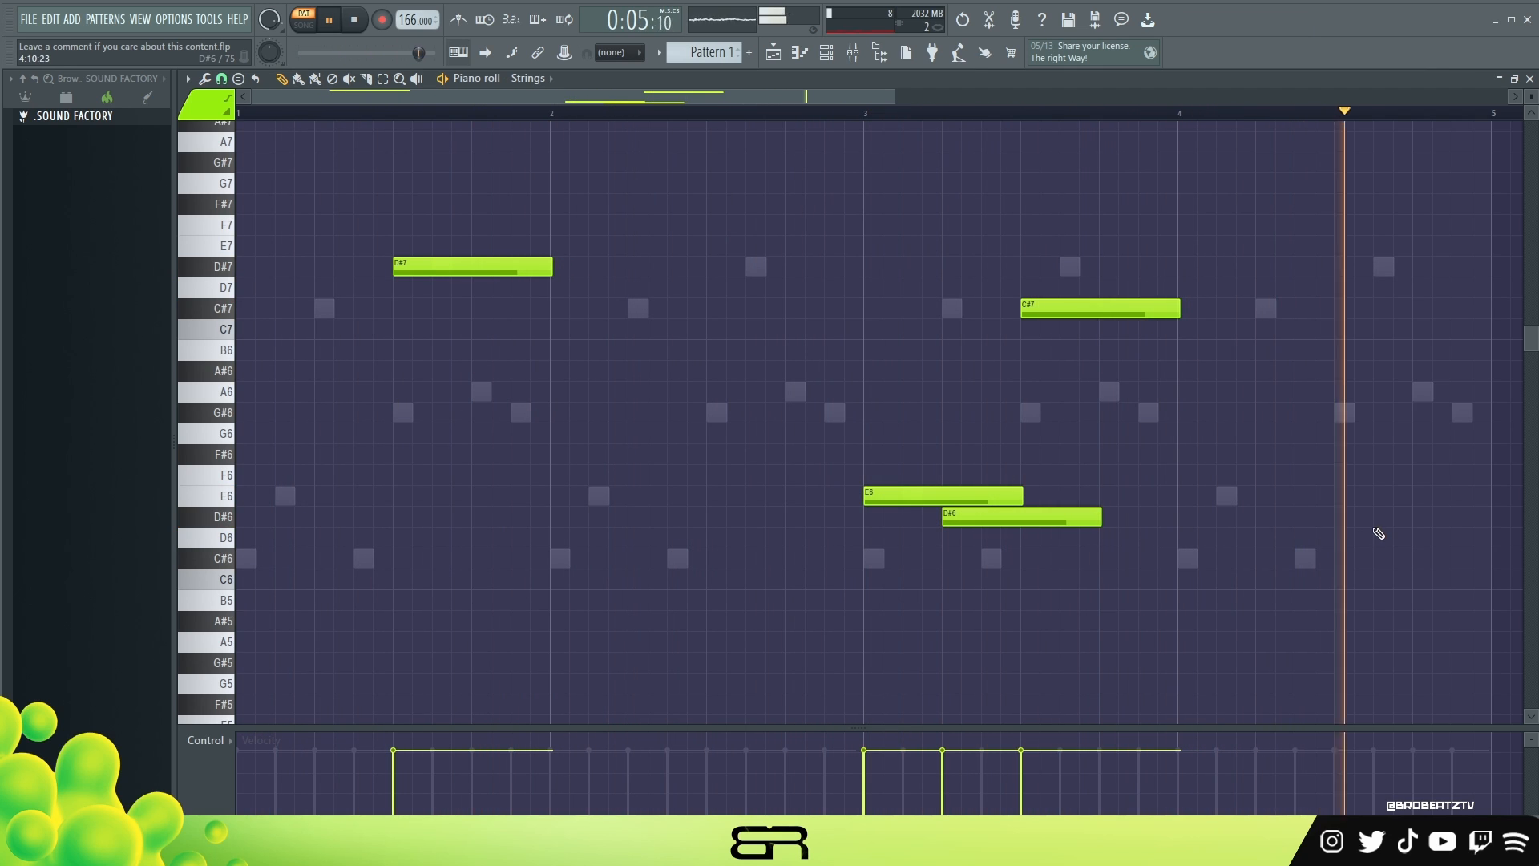
key(space)
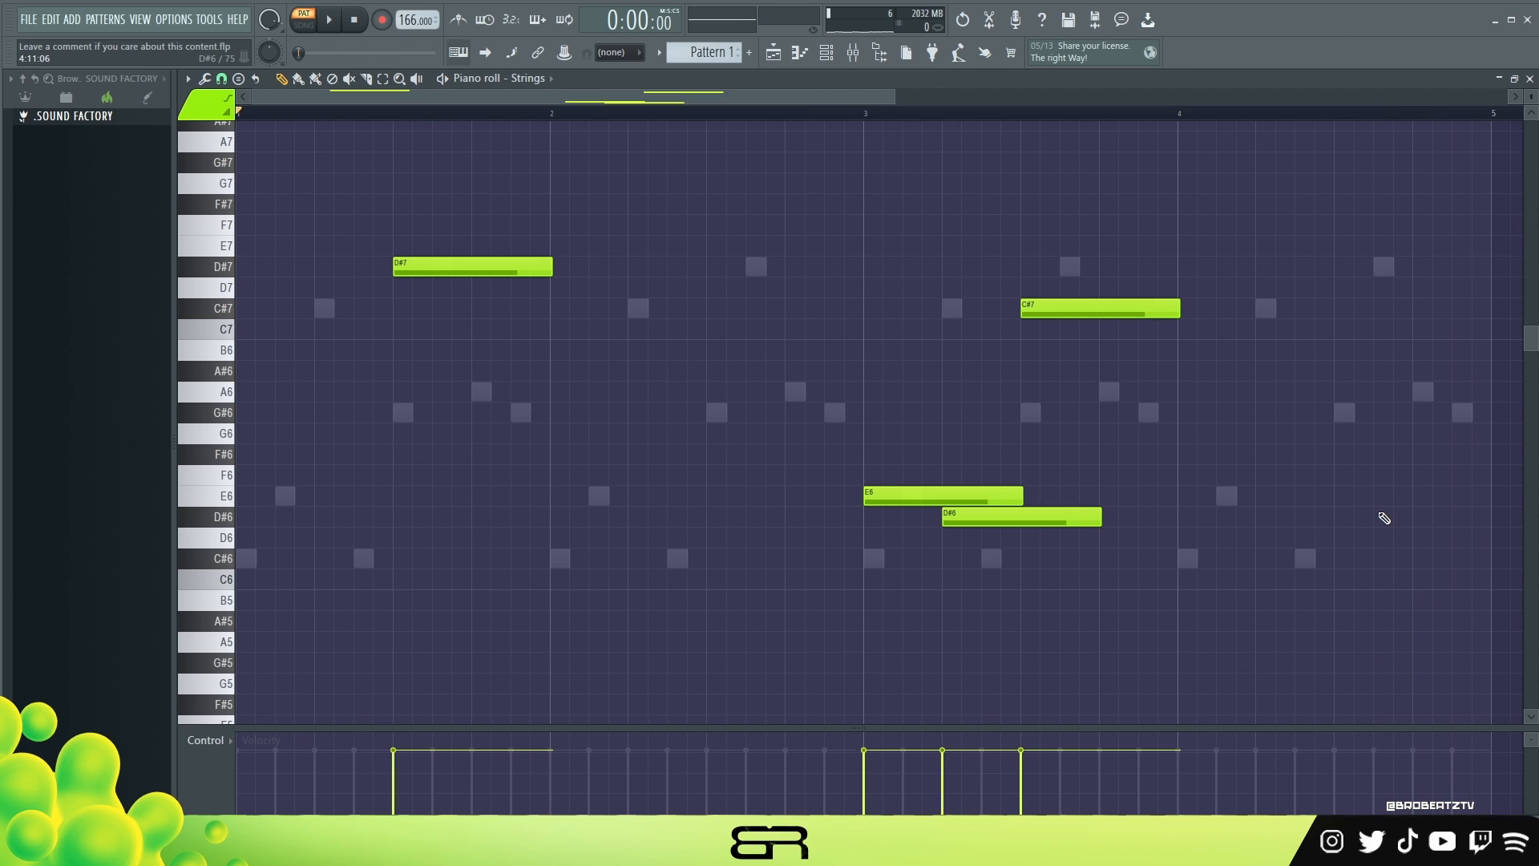
- Lower the velocity of all four Strings notes to roughly half and clear the selection
key(ctrl+a)
alt+scroll(1144, 405, down, 6)
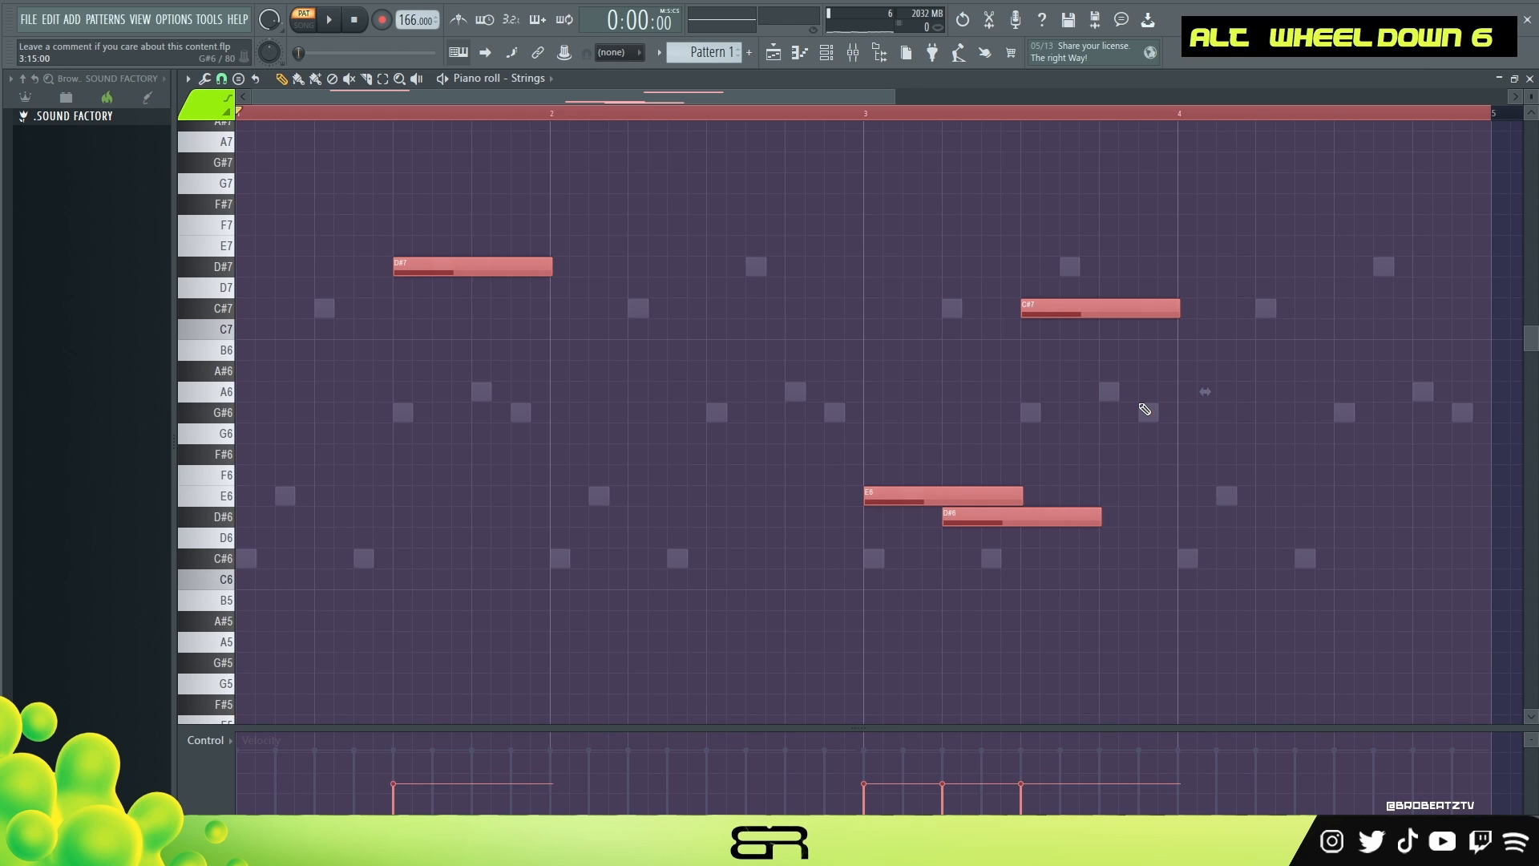
key(space)
key(space)
scroll(1007, 400, down, 2)
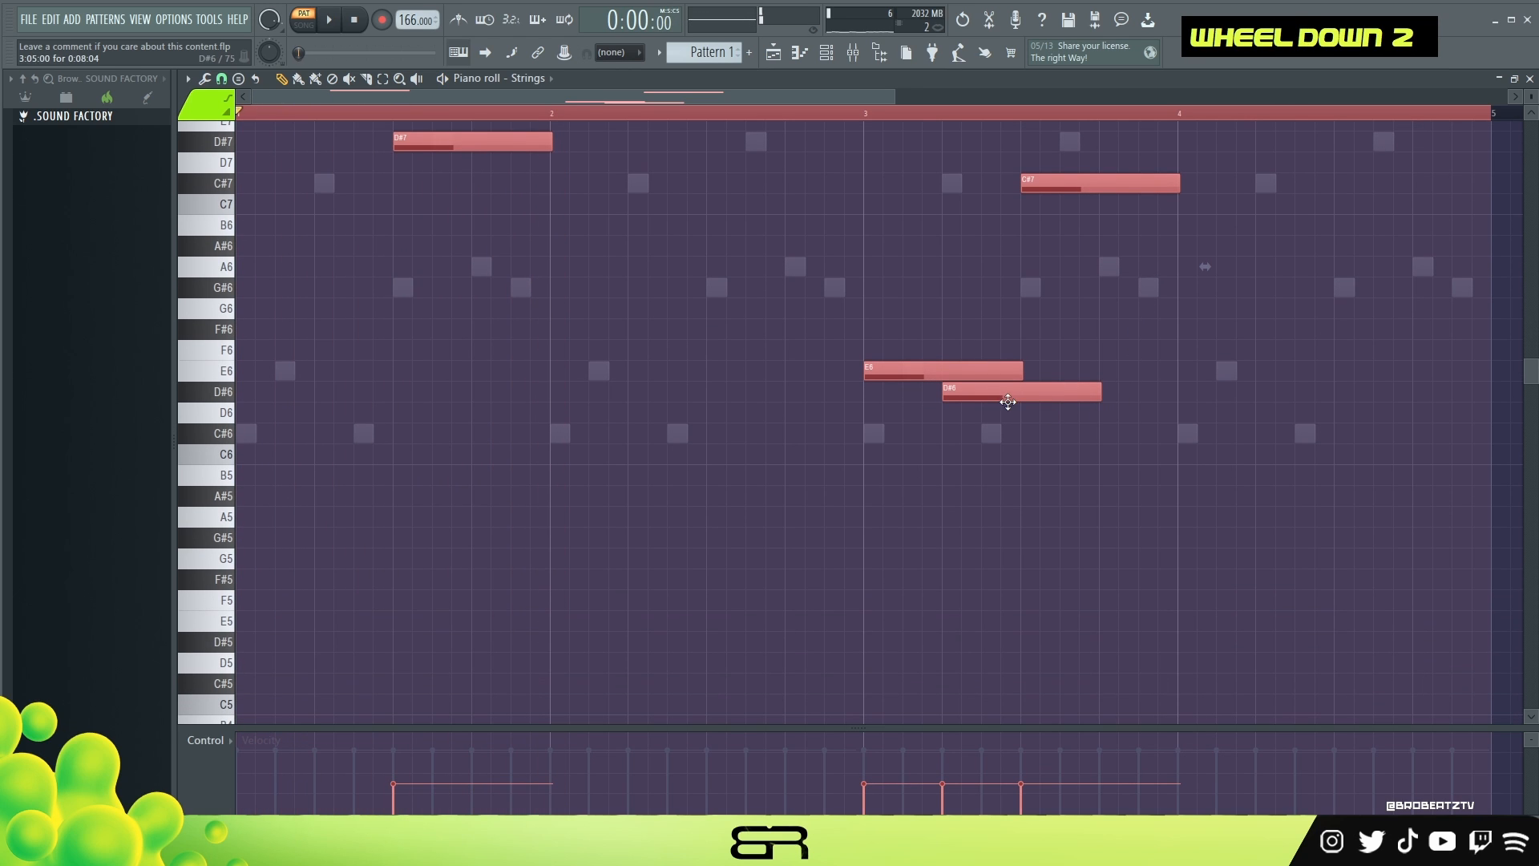
right_click(864, 525)
scroll(910, 455, down, 1)
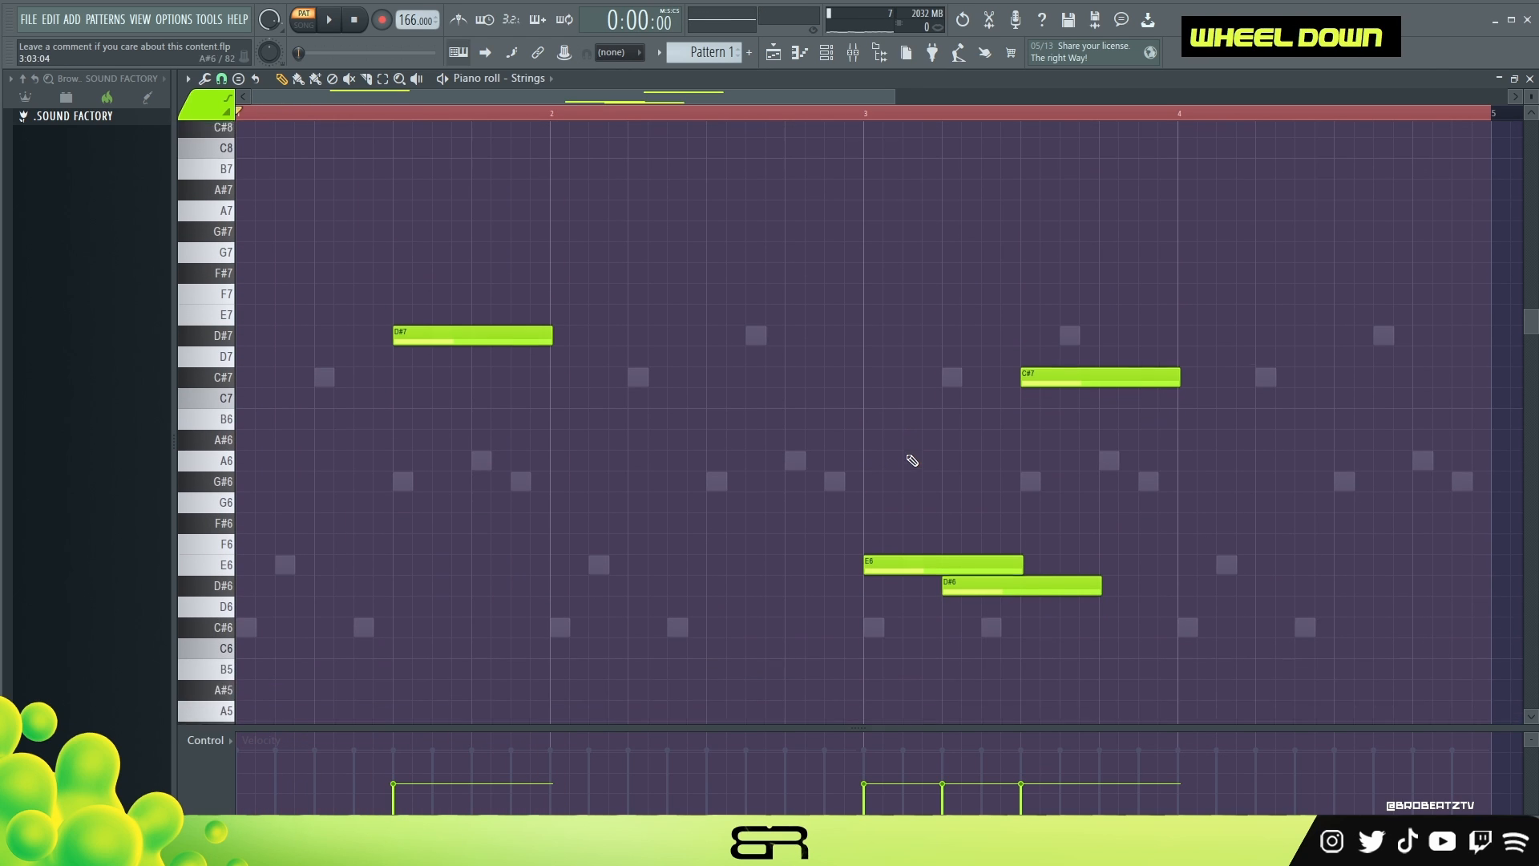
double_click(804, 113)
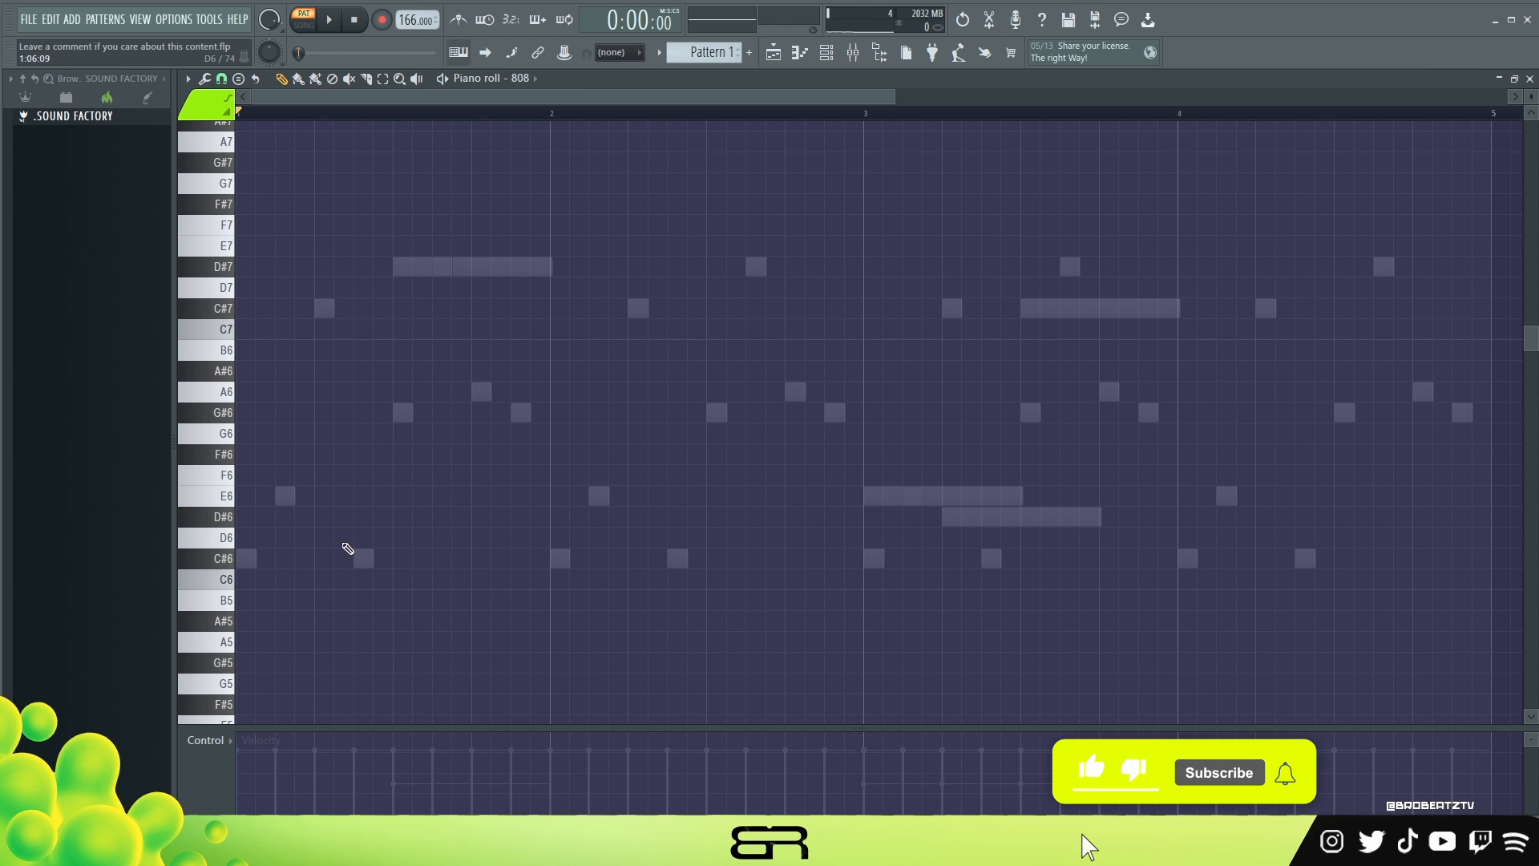
- Place four full-velocity C#3 notes in the 808 piano roll, six steps apart from bar 1, each about one and a half steps long
scroll(348, 548, down, 10)
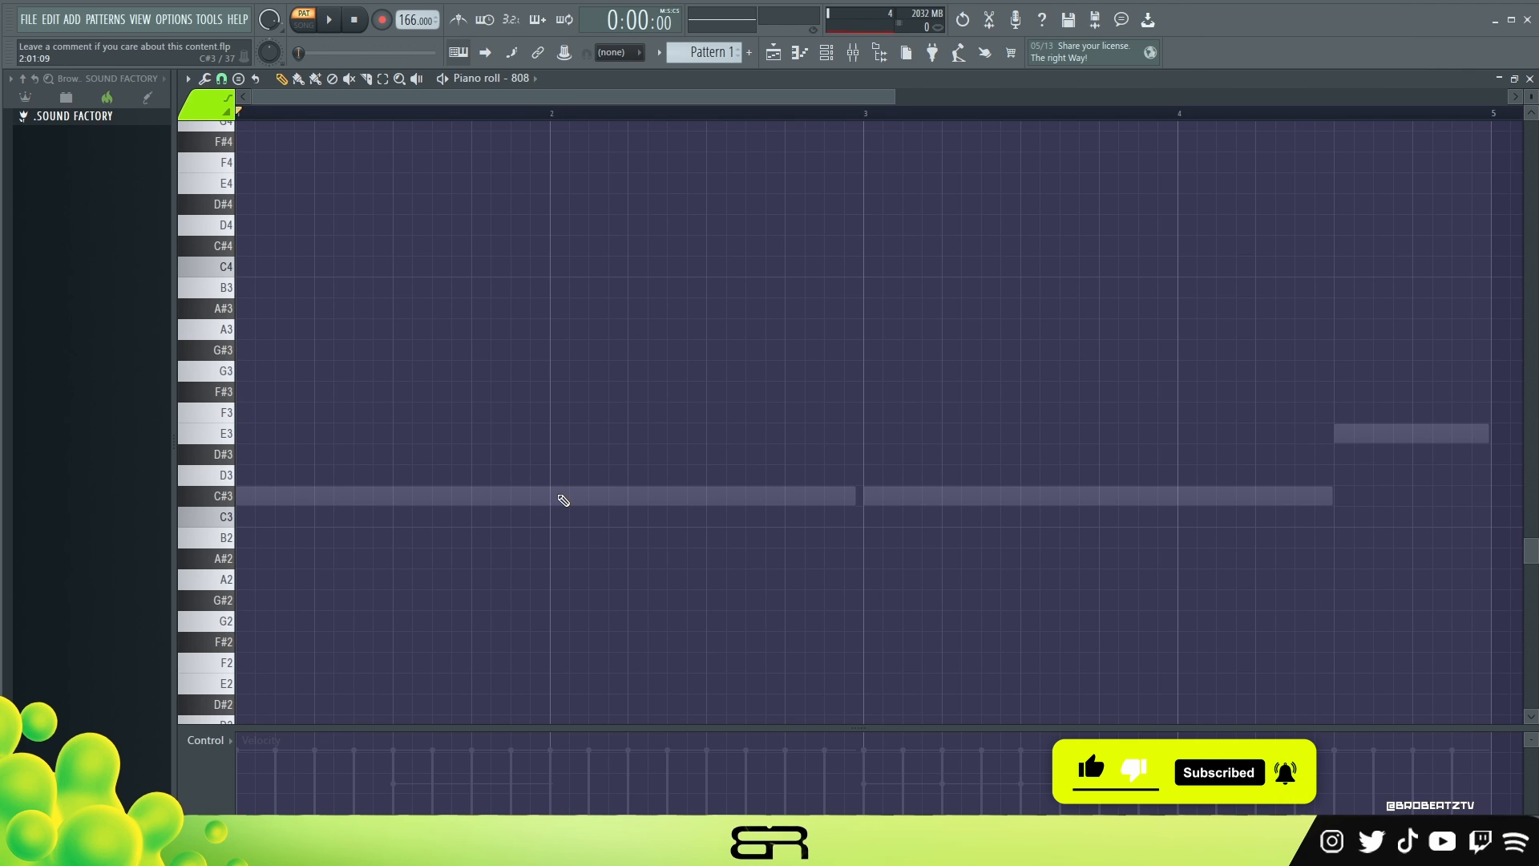
scroll(609, 393, up, 10)
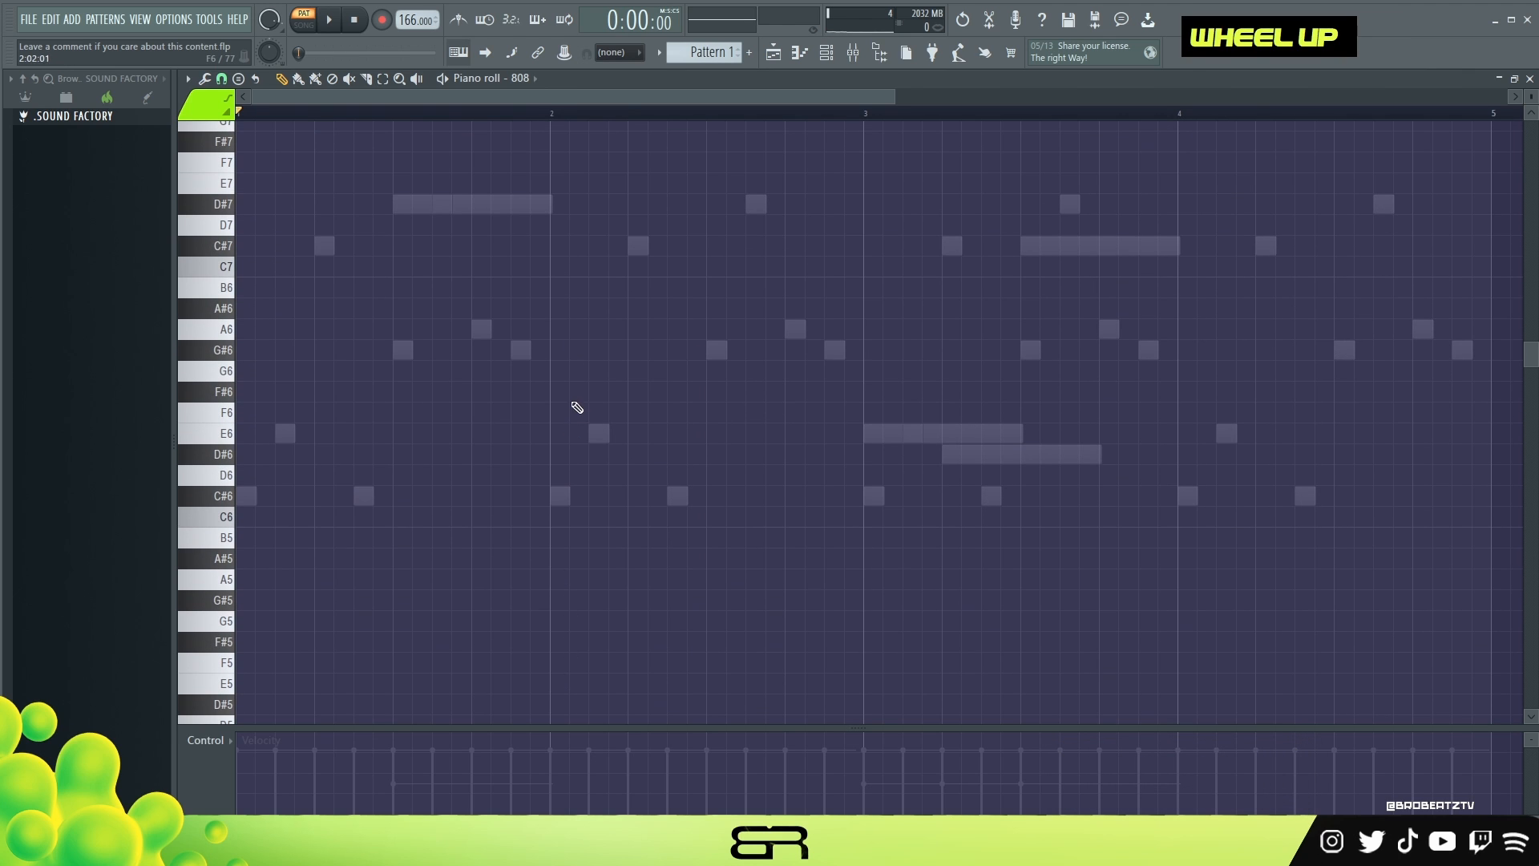
scroll(582, 399, down, 10)
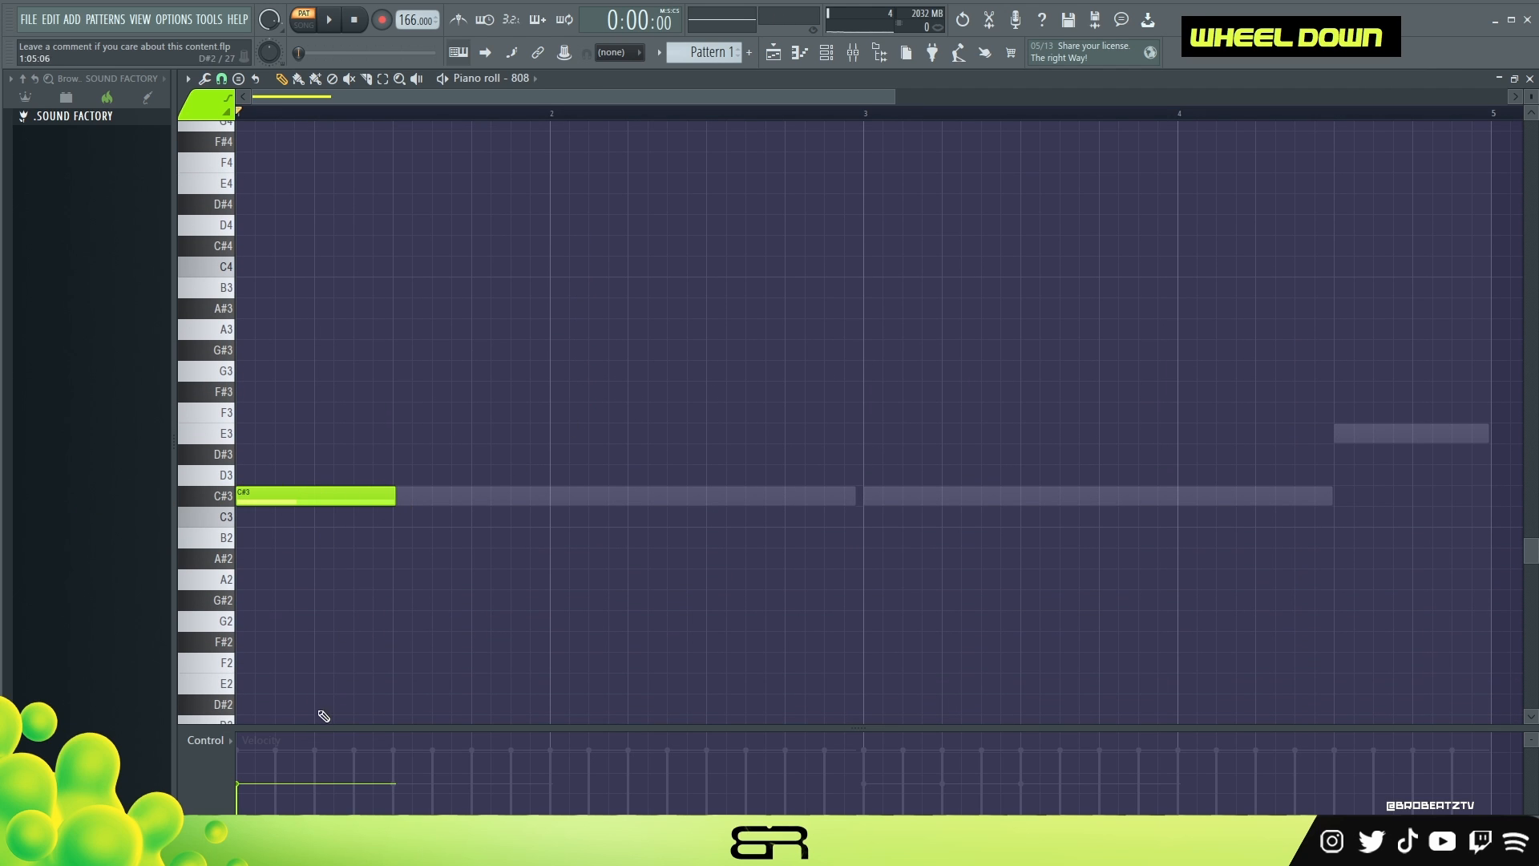
drag(257, 769, 257, 647)
mouse_move(385, 516)
mouse_down()
mouse_move(270, 505)
mouse_move(249, 532)
mouse_move(371, 496)
mouse_move(235, 529)
mouse_move(478, 513)
mouse_up()
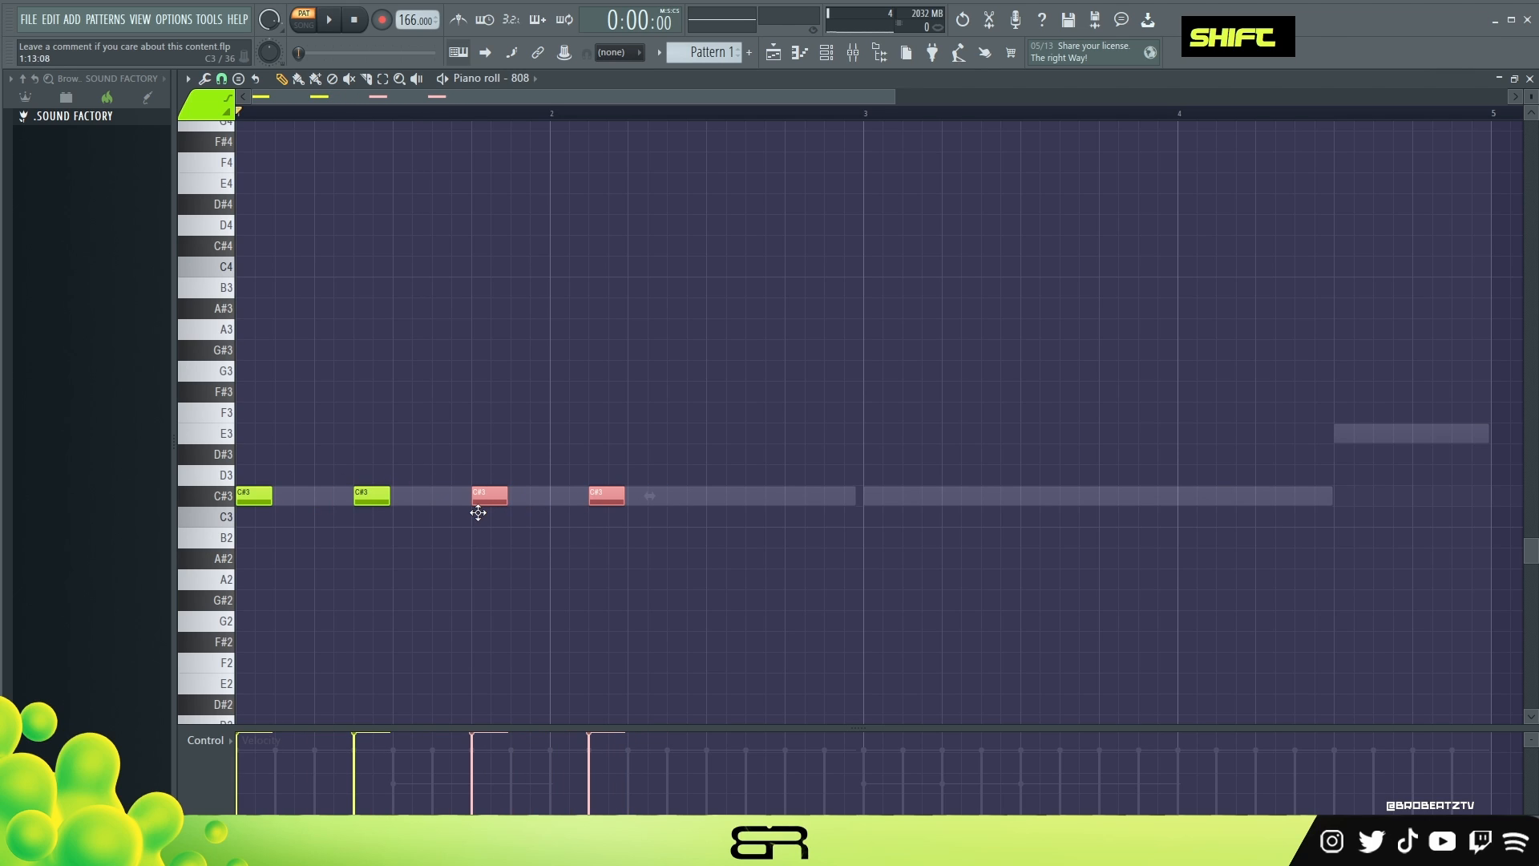
right_click(561, 551)
drag(721, 462, 207, 556)
drag(391, 502, 385, 501)
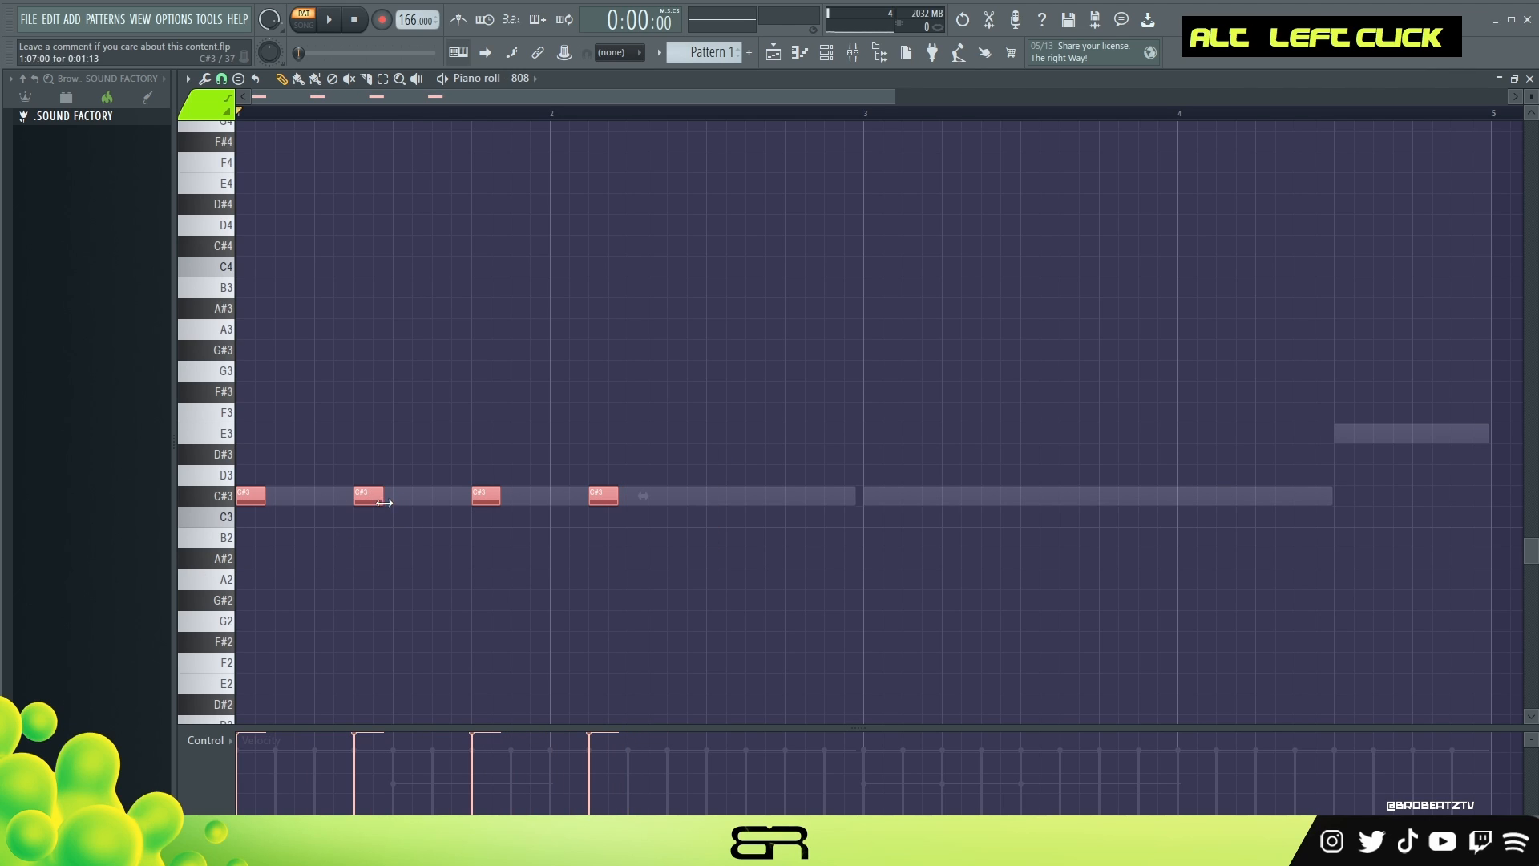
- Move the fourth 808 note two steps later in bar 2 and copy the four-note group to bar 3
right_click(553, 529)
right_click(601, 503)
click(618, 499)
click(638, 501)
drag(696, 464, 241, 533)
drag(252, 498, 873, 524)
- Shift the last note of each four-note 808 group two steps earlier
ctrl+click(642, 495)
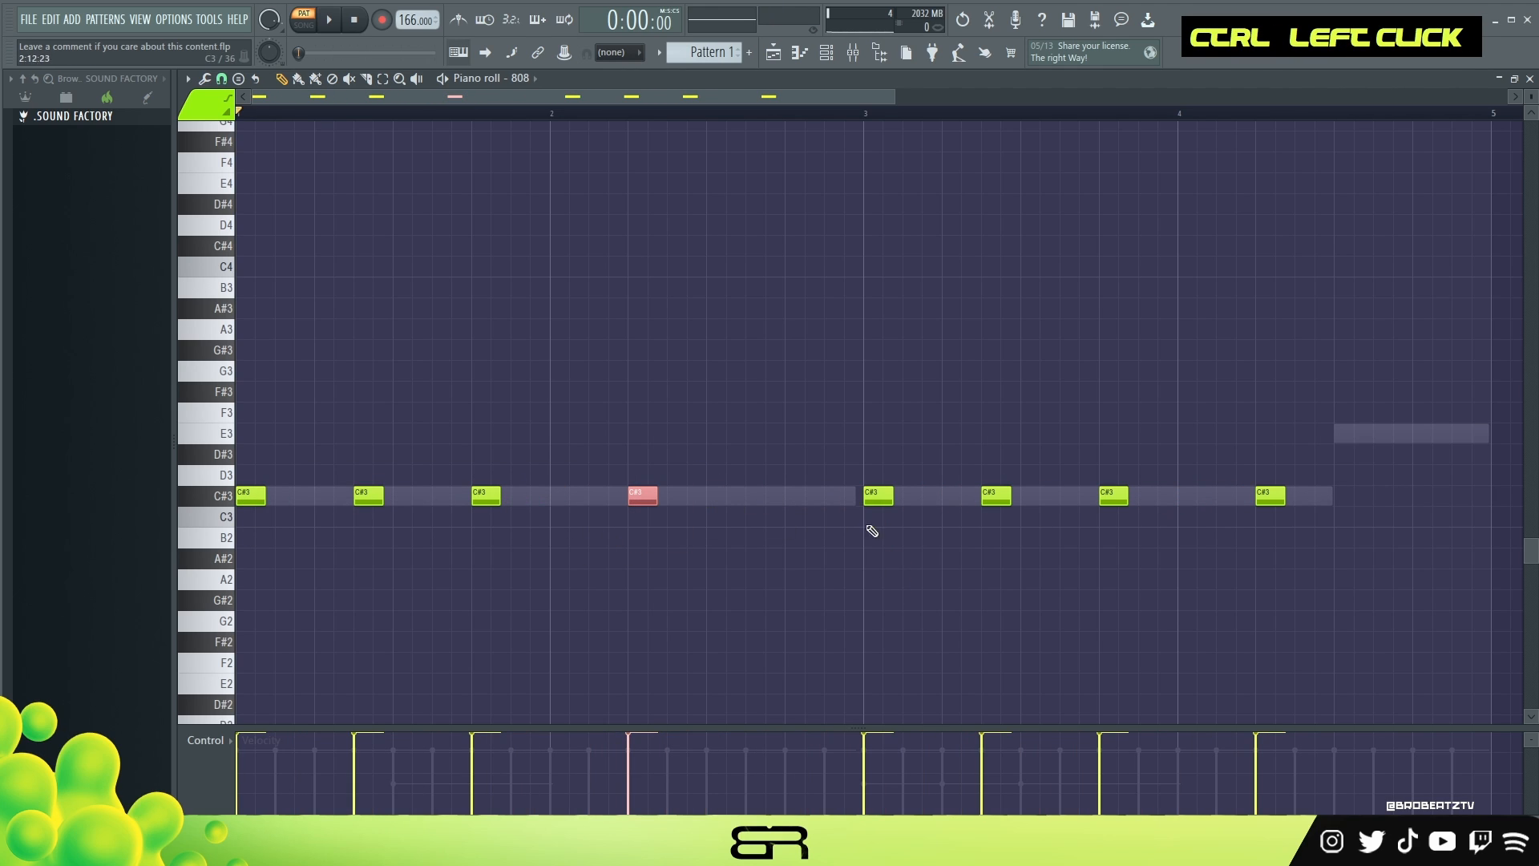
ctrl+shift+click(1270, 496)
drag(1275, 497, 1235, 497)
right_click(1189, 597)
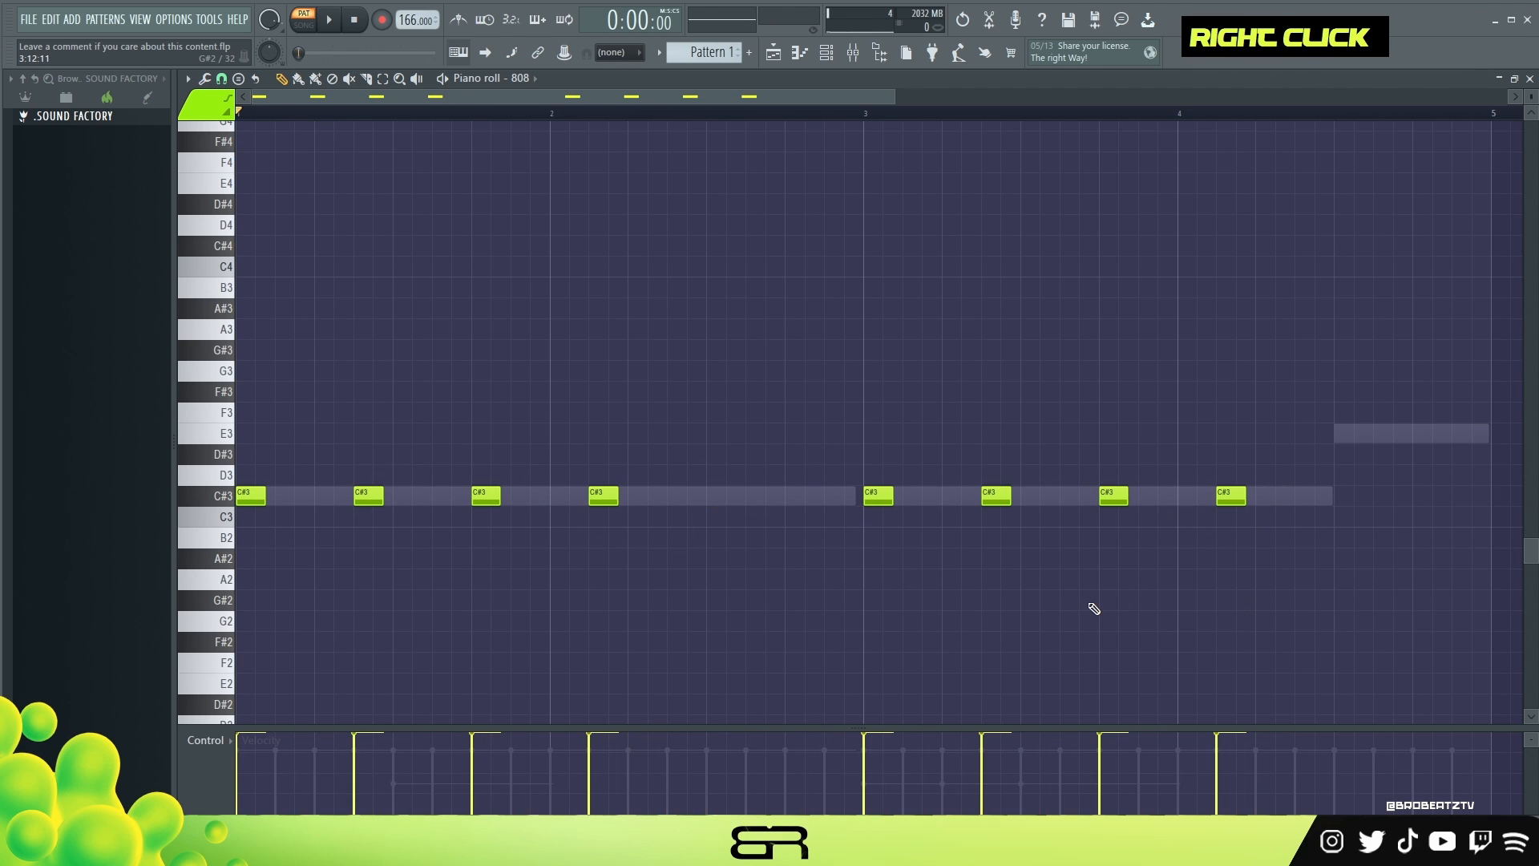
- Try placing the last 808 note of each group two steps later
key(ctrl)
drag(1486, 522, 161, 495)
right_click(730, 543)
ctrl+click(603, 495)
ctrl+shift+click(1231, 495)
drag(1237, 499, 1275, 498)
right_click(1112, 652)
ctrl+click(1270, 496)
drag(654, 446, 610, 503)
- Transpose all eight 808 notes up two octaves to C#5 and play the pattern briefly
key(ctrl+a)
key(ctrl+Up)
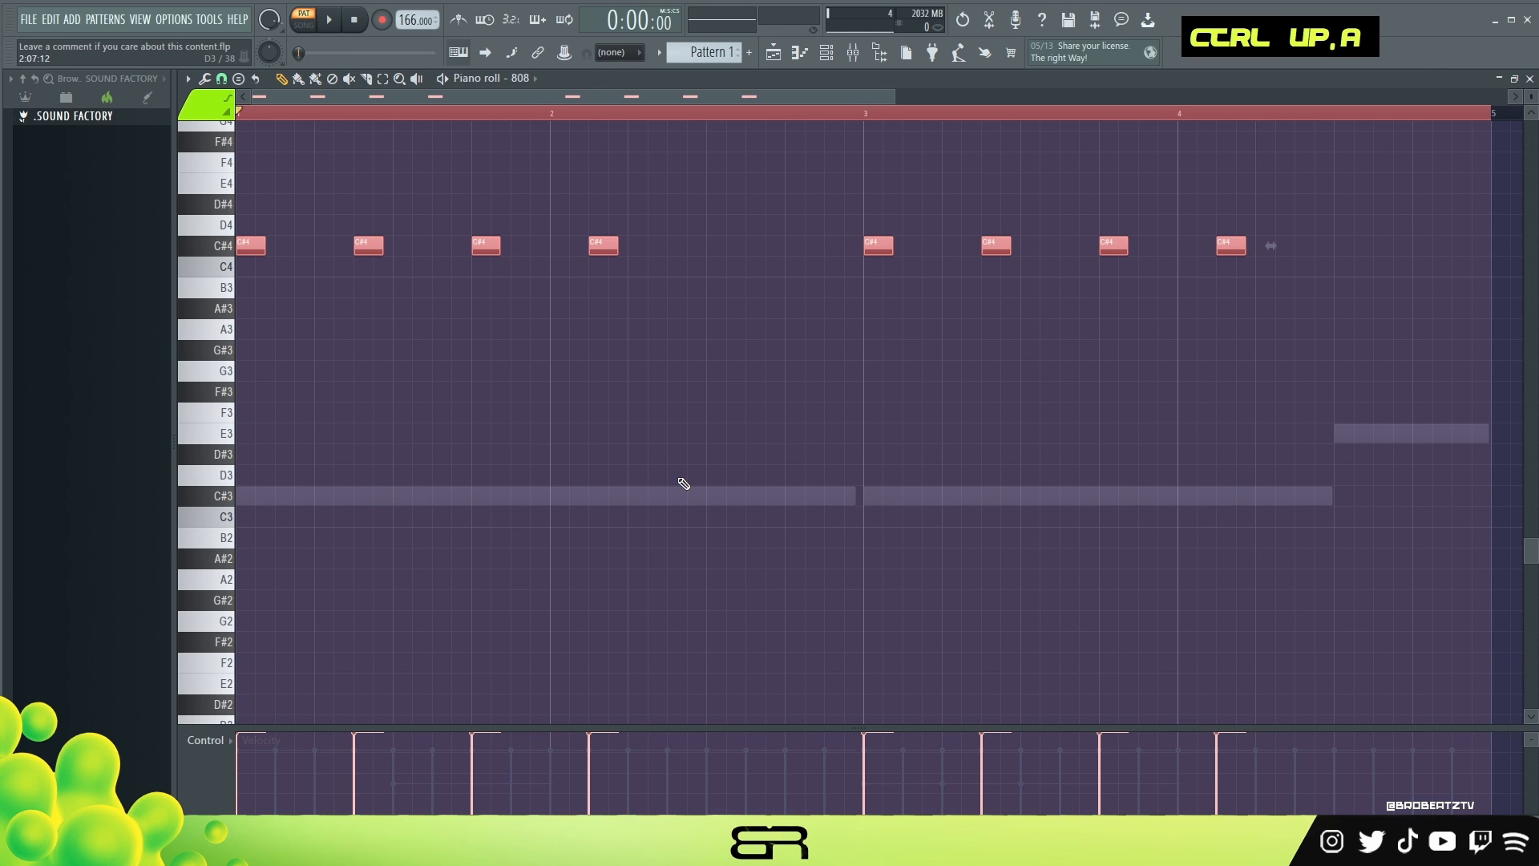
scroll(683, 483, up, 3)
key(ctrl+Up)
scroll(683, 484, up, 2)
scroll(683, 483, up, 2)
key(space)
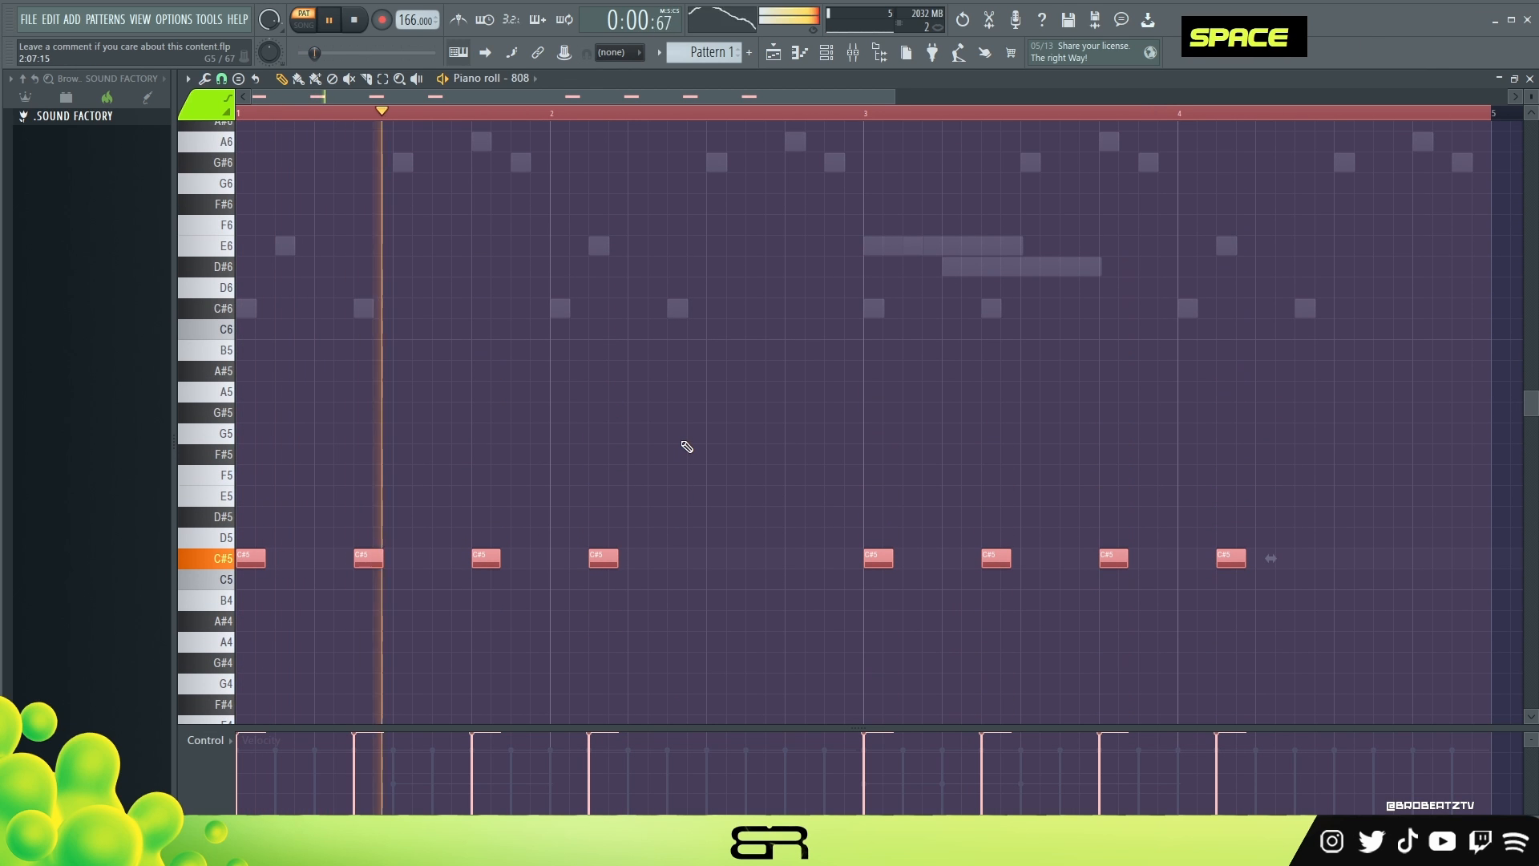
key(space)
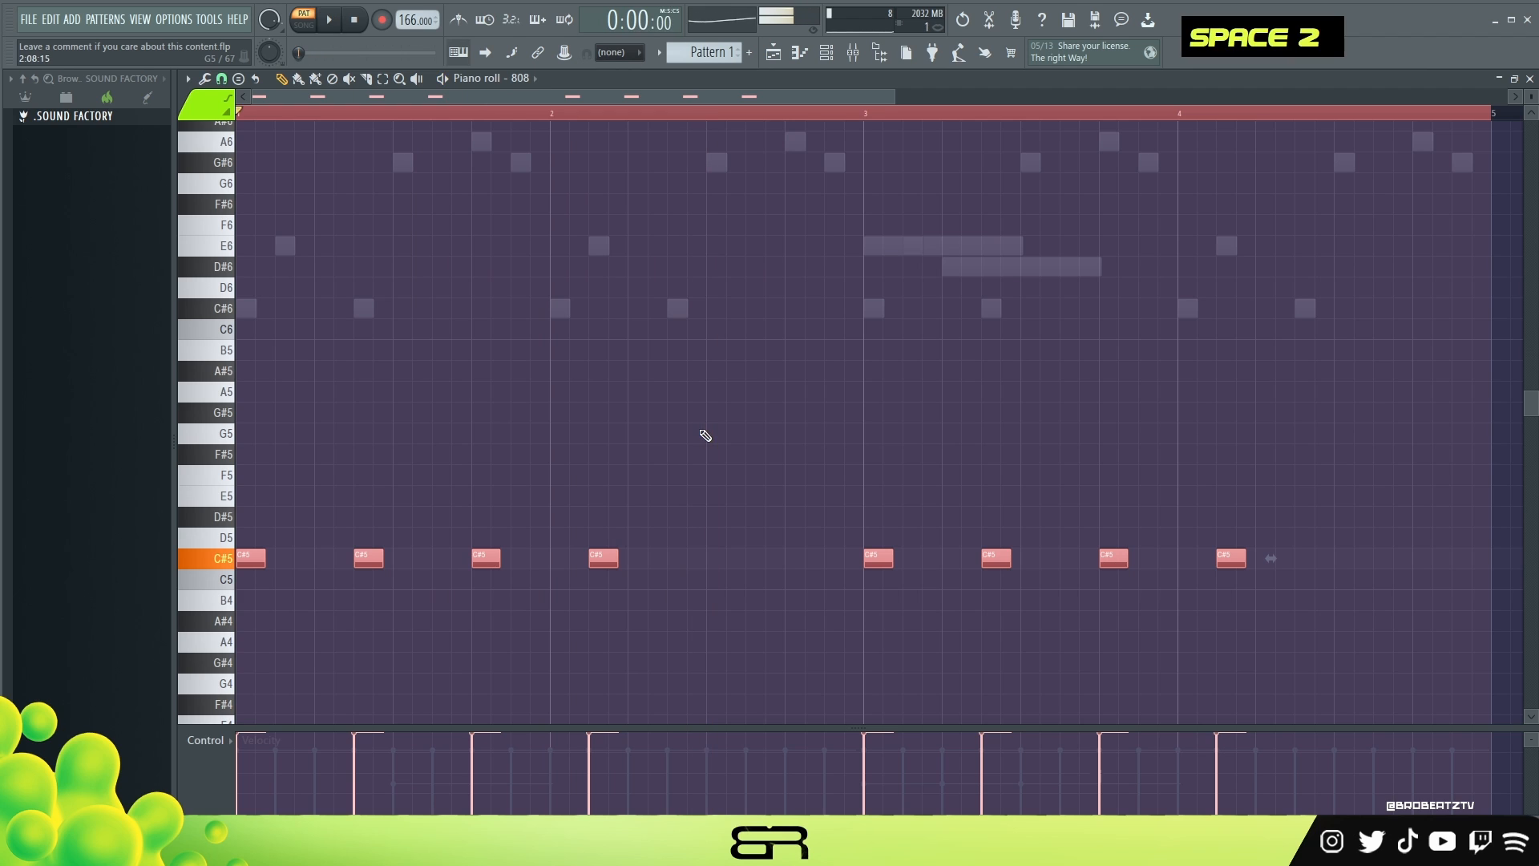
- Try the fourth 808 note two steps later in bar 2 and play it back
ctrl+right_click(659, 532)
ctrl+right_click(648, 547)
mouse_move(598, 416)
mouse_down()
mouse_move(554, 447)
mouse_move(607, 422)
mouse_up()
key(space)
right_click(678, 508)
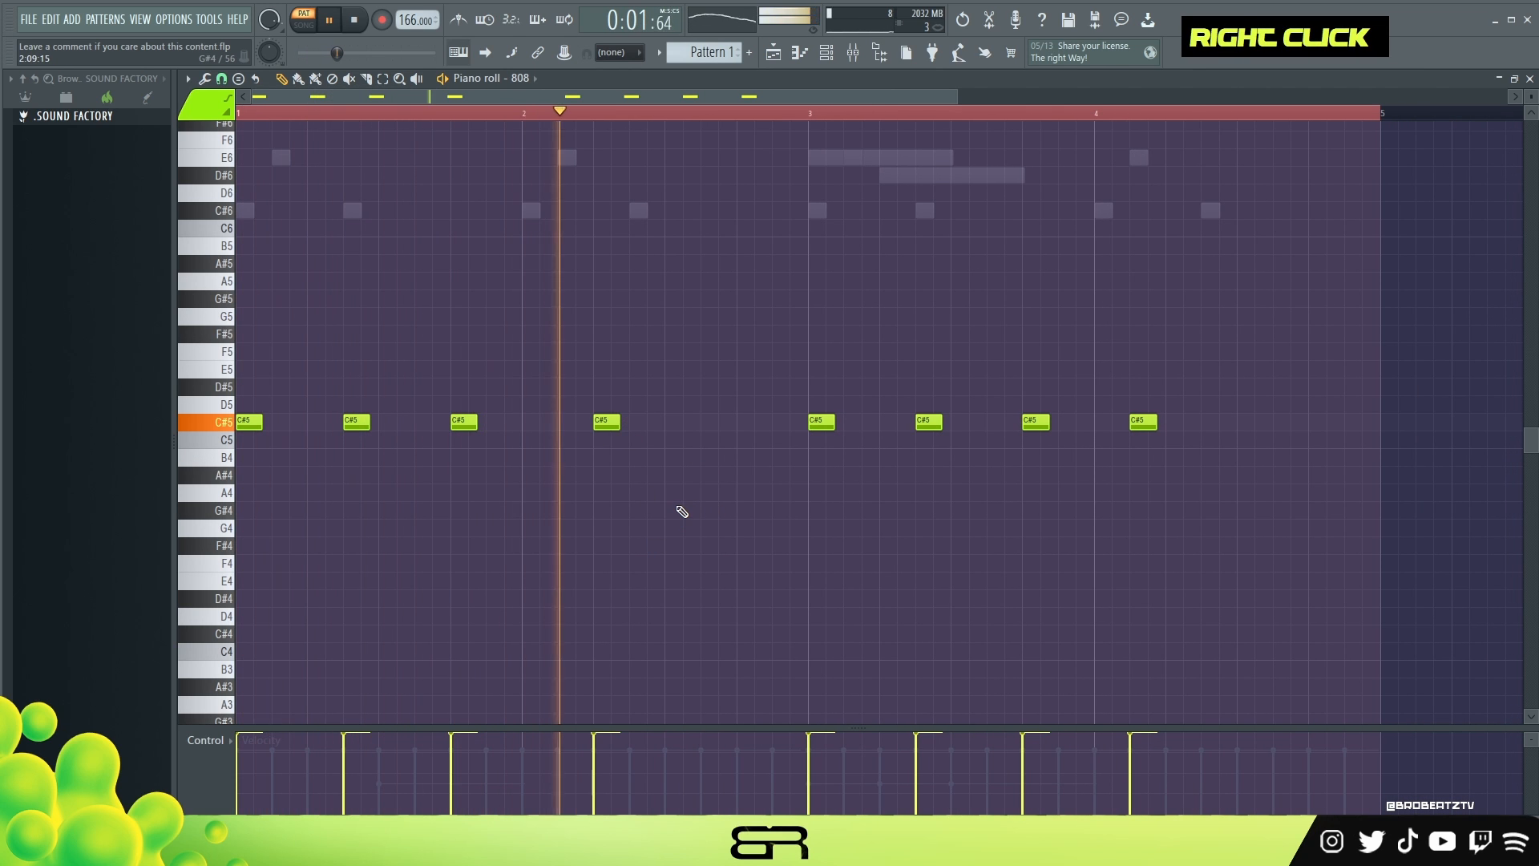
key(space)
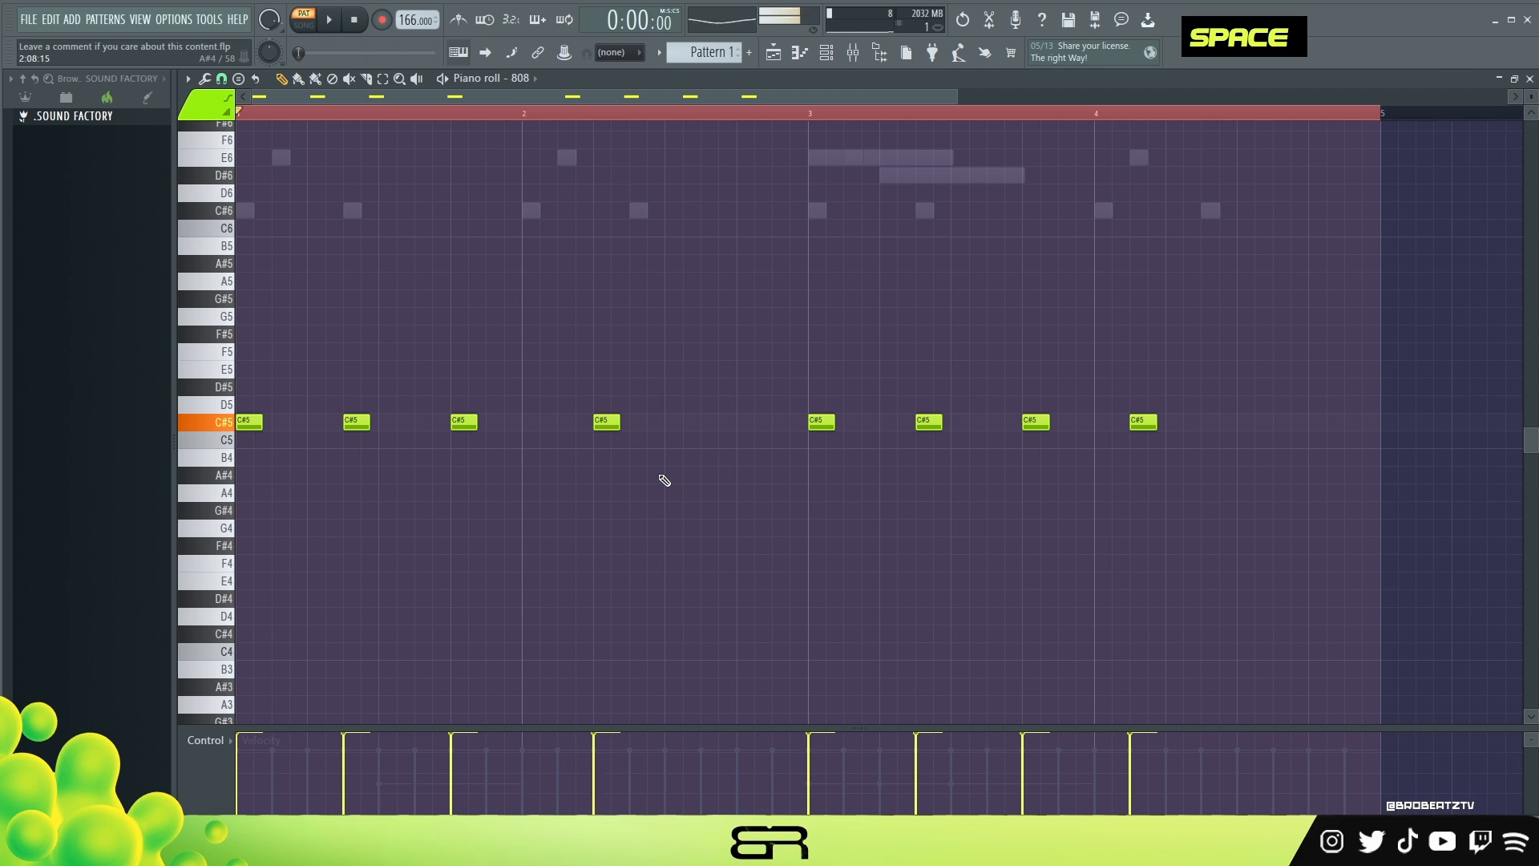
- Move the fourth 808 note back two steps earlier in bar 2
ctrl+click(607, 422)
drag(599, 423, 562, 422)
drag(1263, 361, 235, 505)
scroll(681, 521, up, 5)
right_click(694, 540)
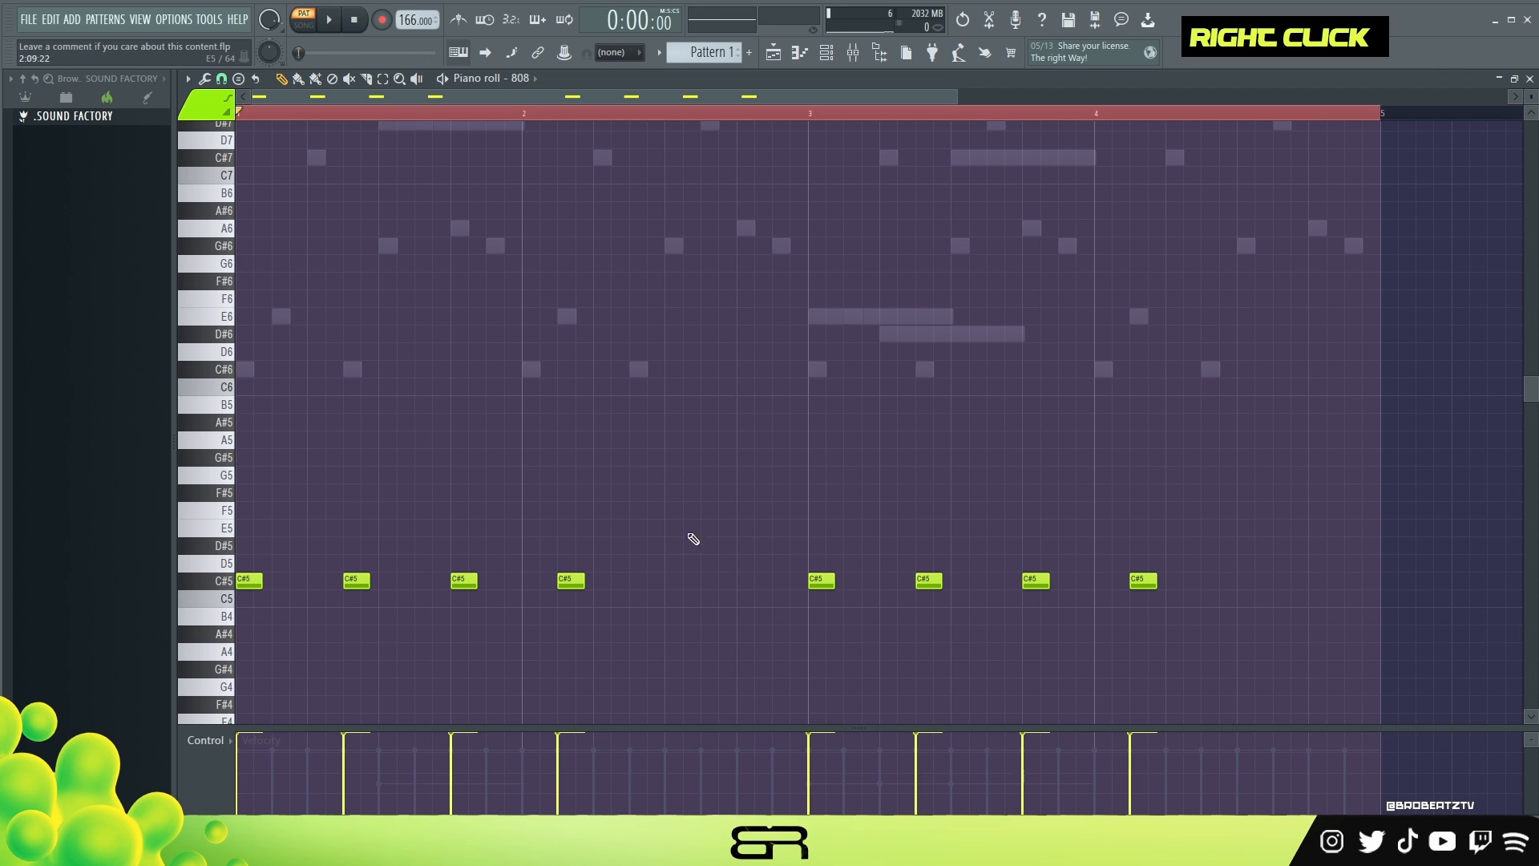
- Raise the 808 note at the start of bar 3 one octave to C#6 and play the pattern back
ctrl+click(811, 586)
key(ctrl+Up)
right_click(823, 588)
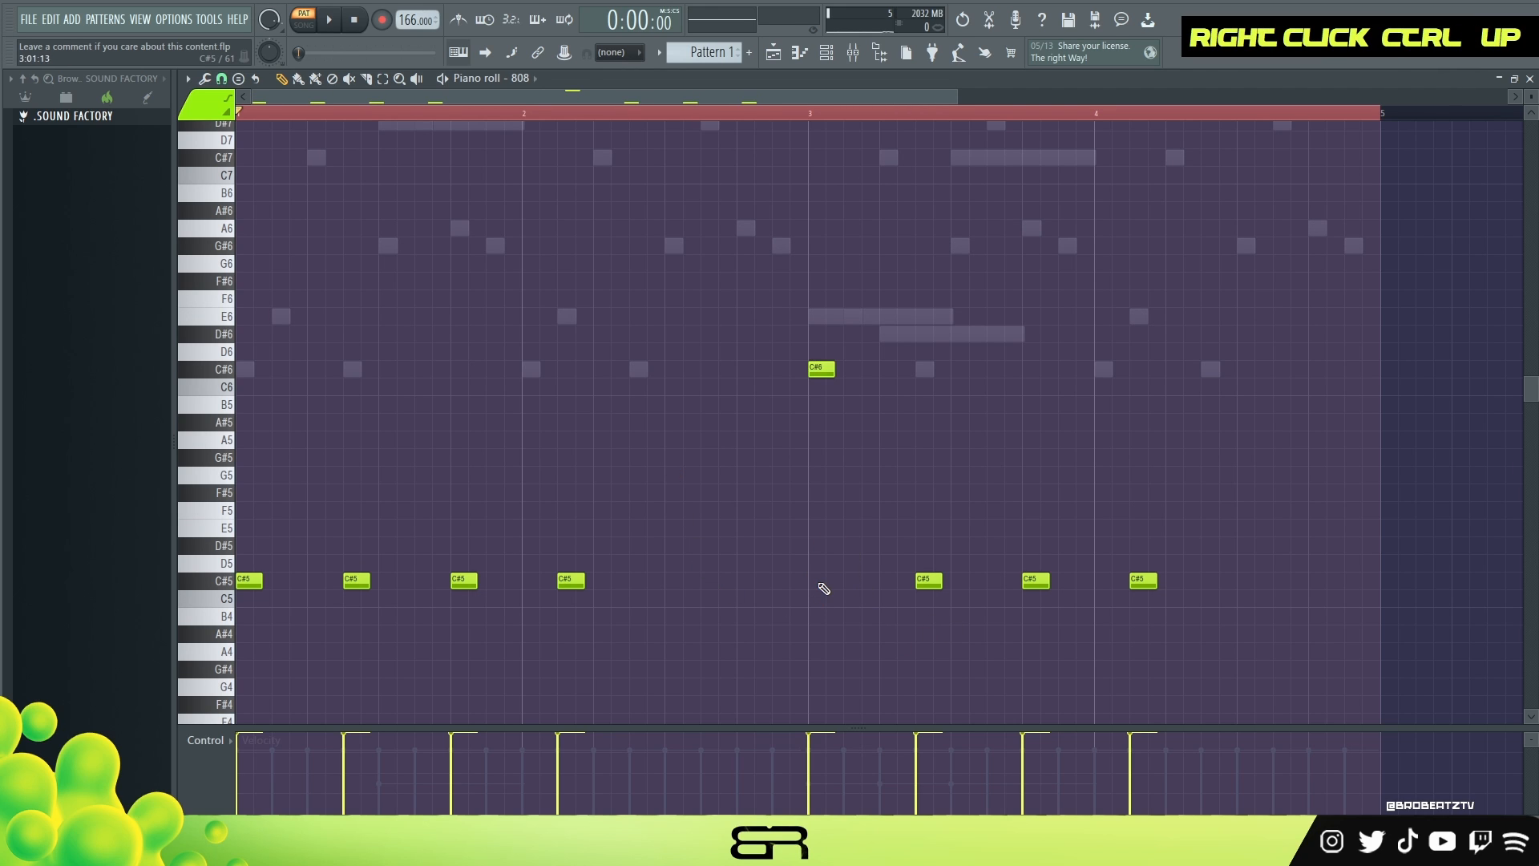
key(space)
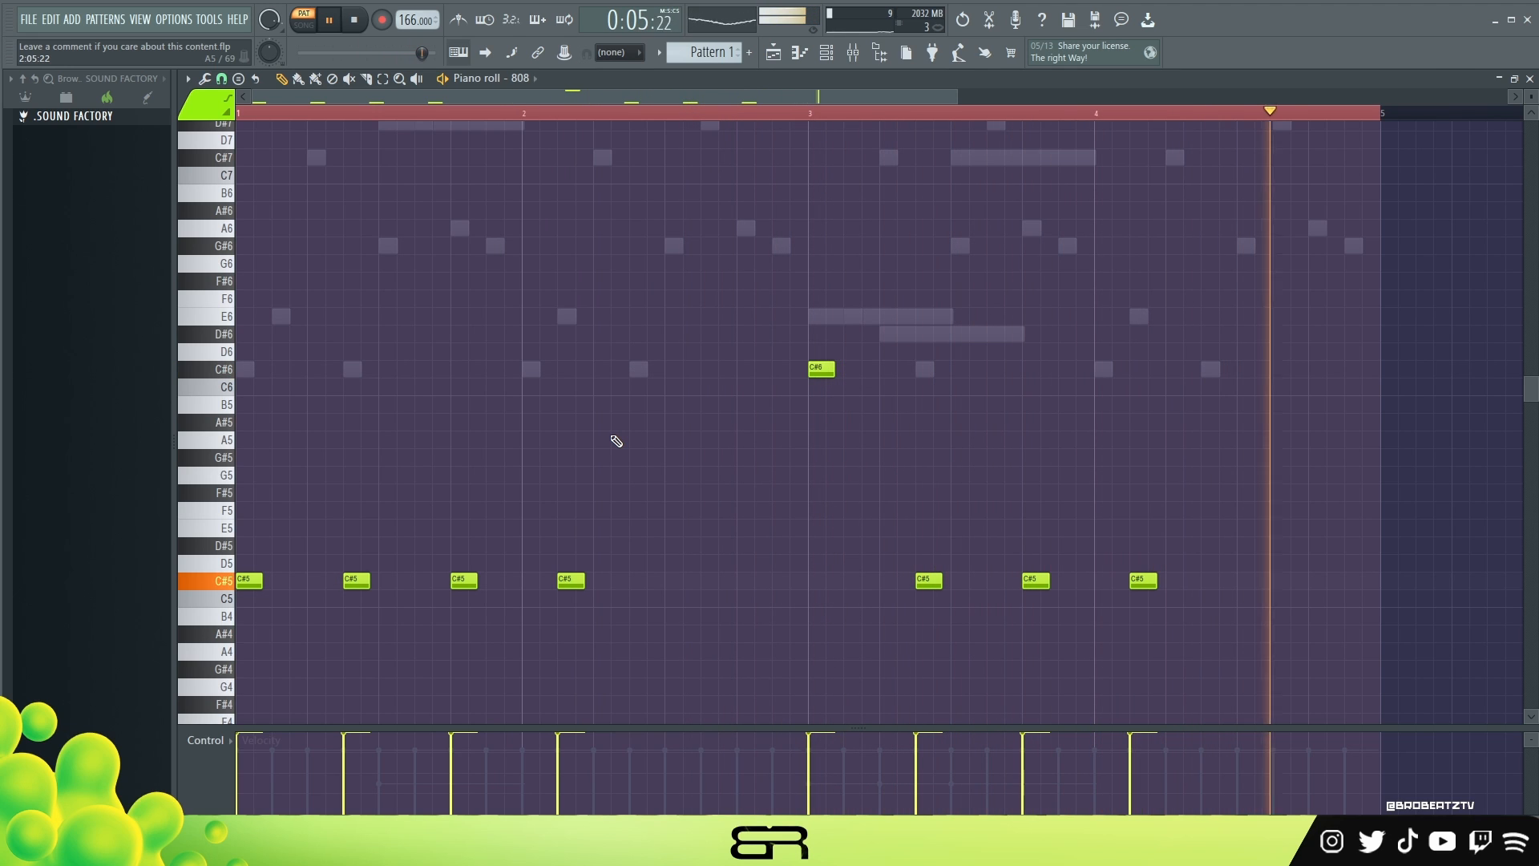
key(space)
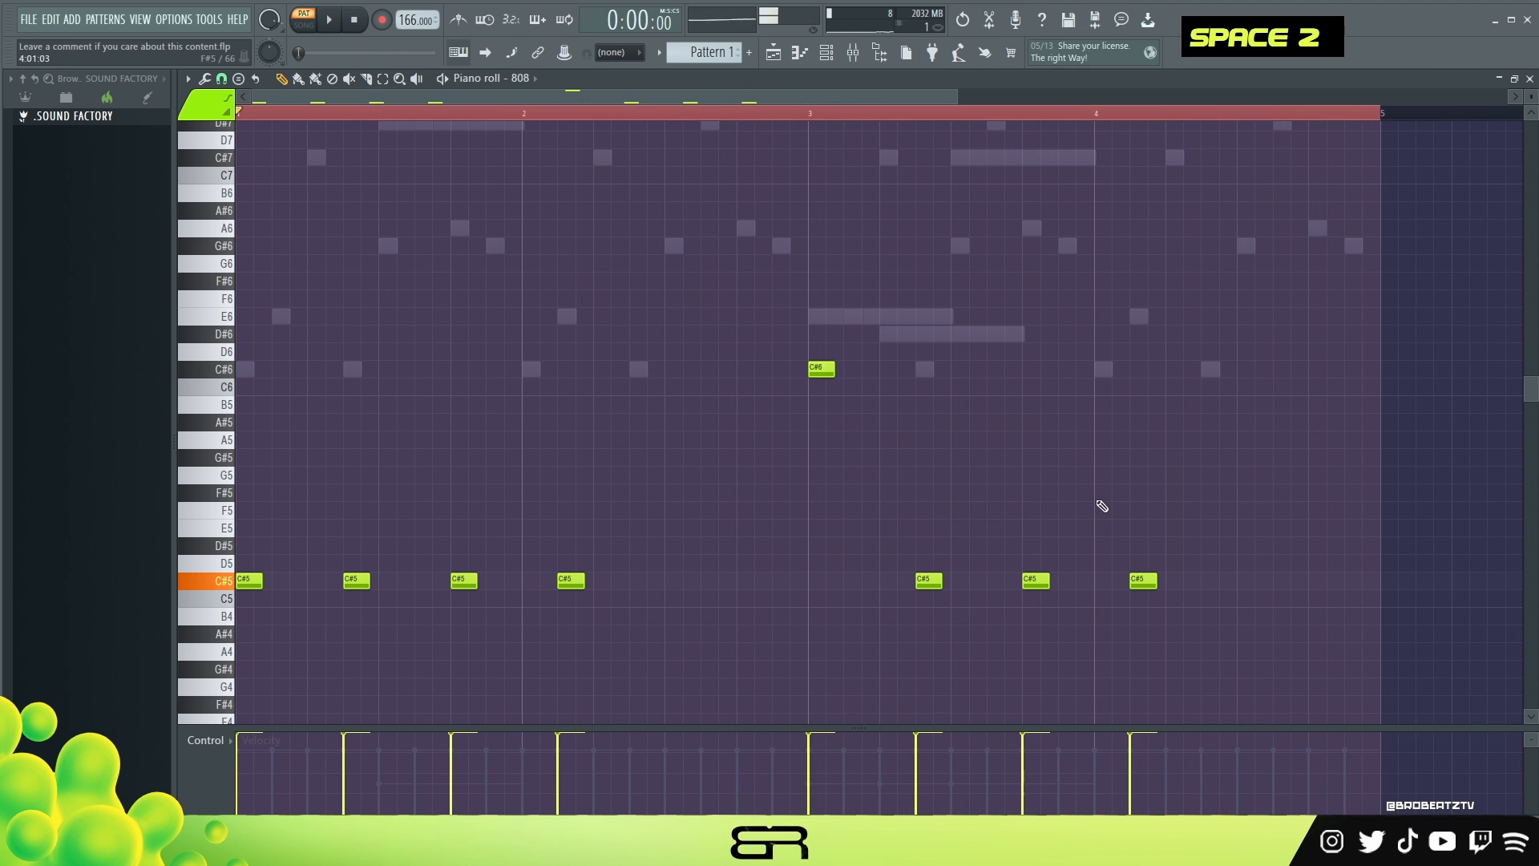
- Try an E5 note in the 808 part in the second half of bar 4 and play the pattern
scroll(1122, 501, down, 8)
ctrl+click(1242, 528)
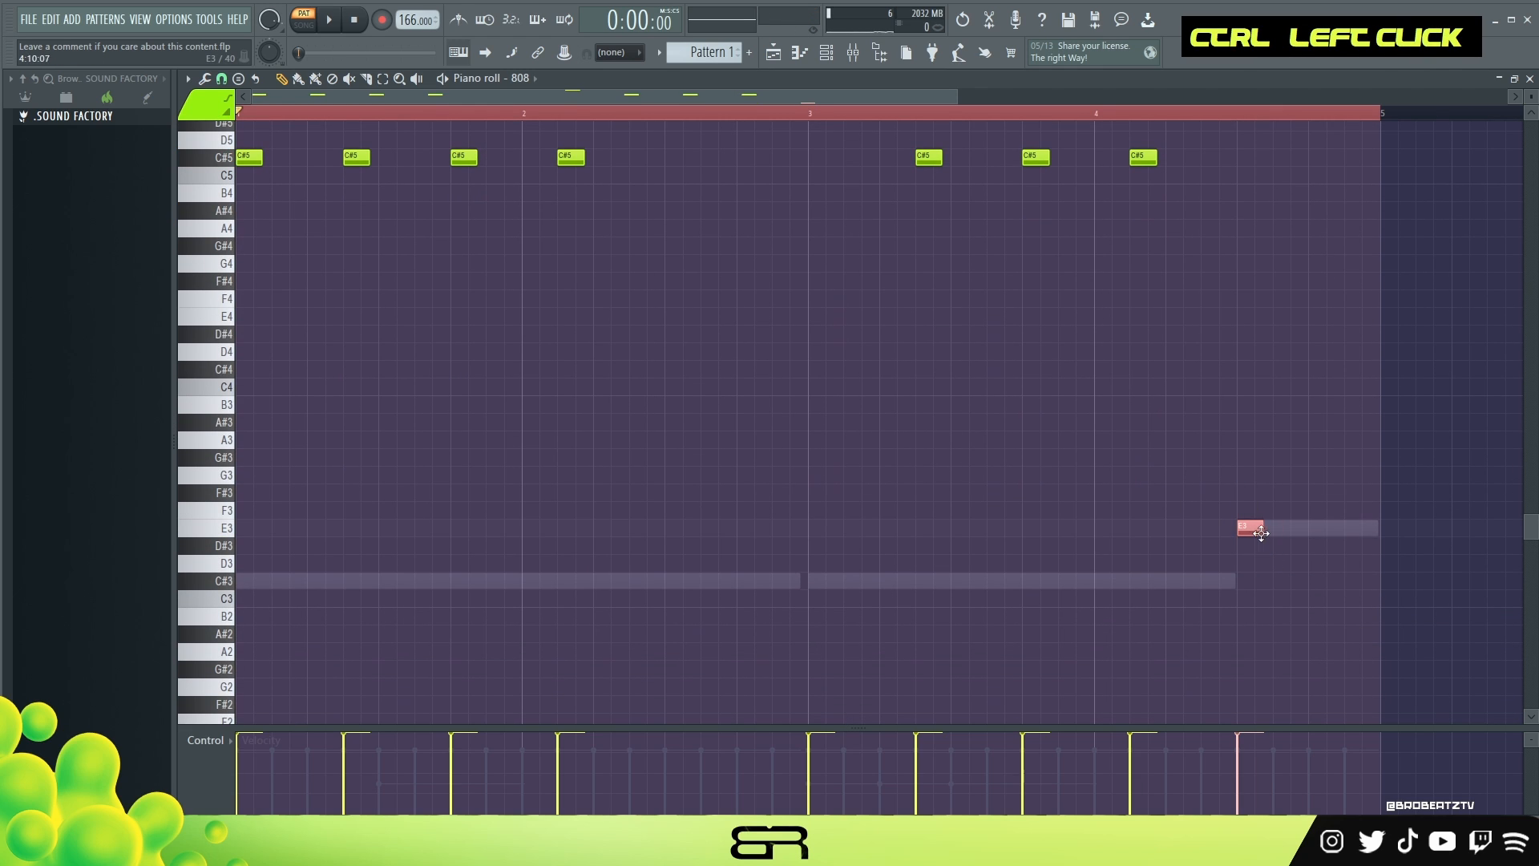
key(ctrl+Up)
key(ctrl+Up)
scroll(1257, 529, up, 5)
key(ctrl+Up)
scroll(1282, 487, up, 1)
key(ctrl+Down)
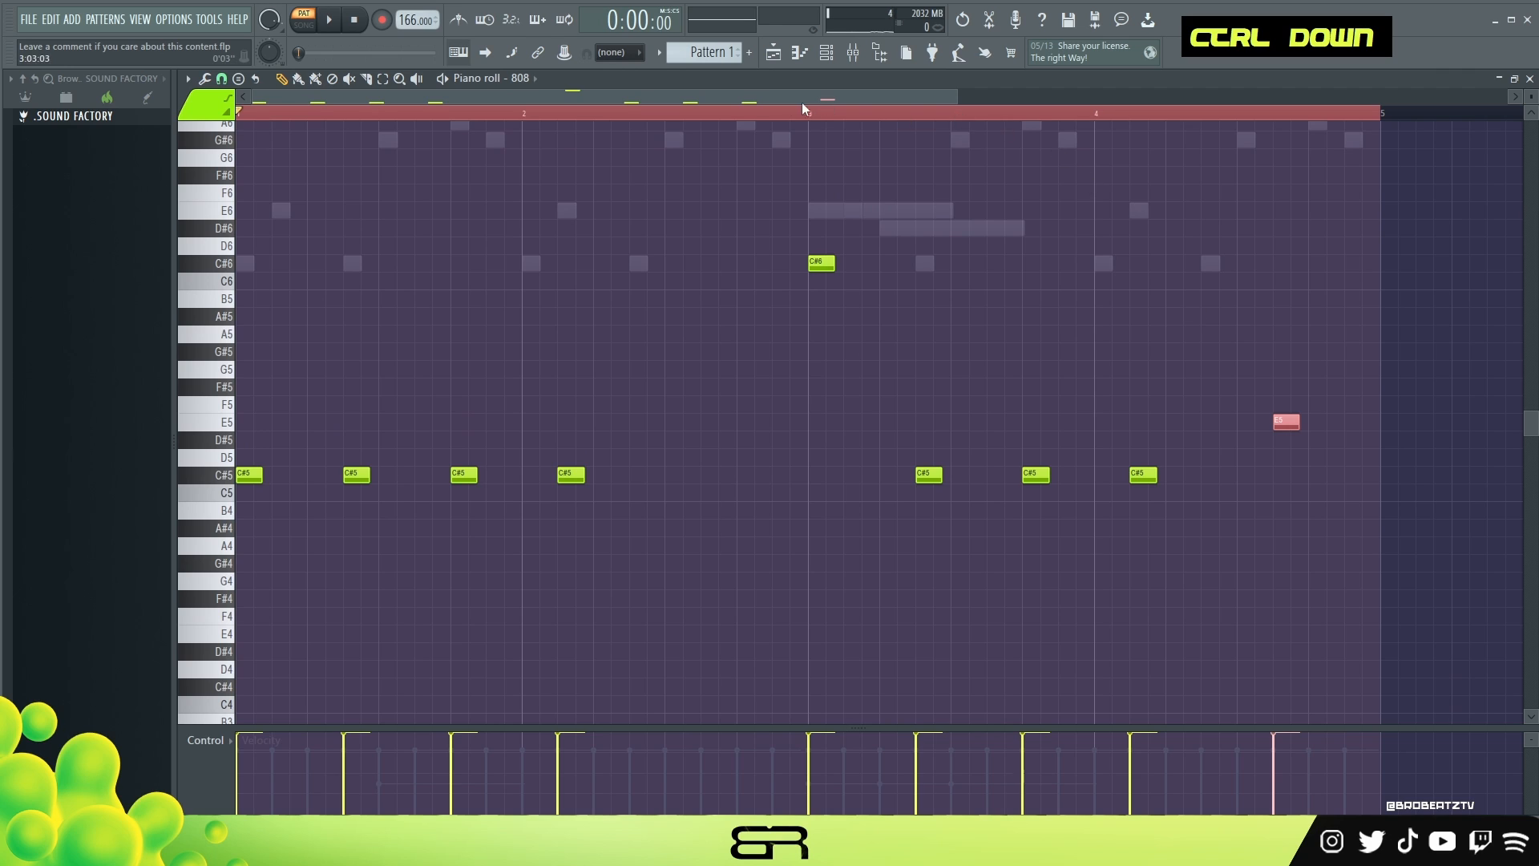
right_click(1106, 371)
key(space)
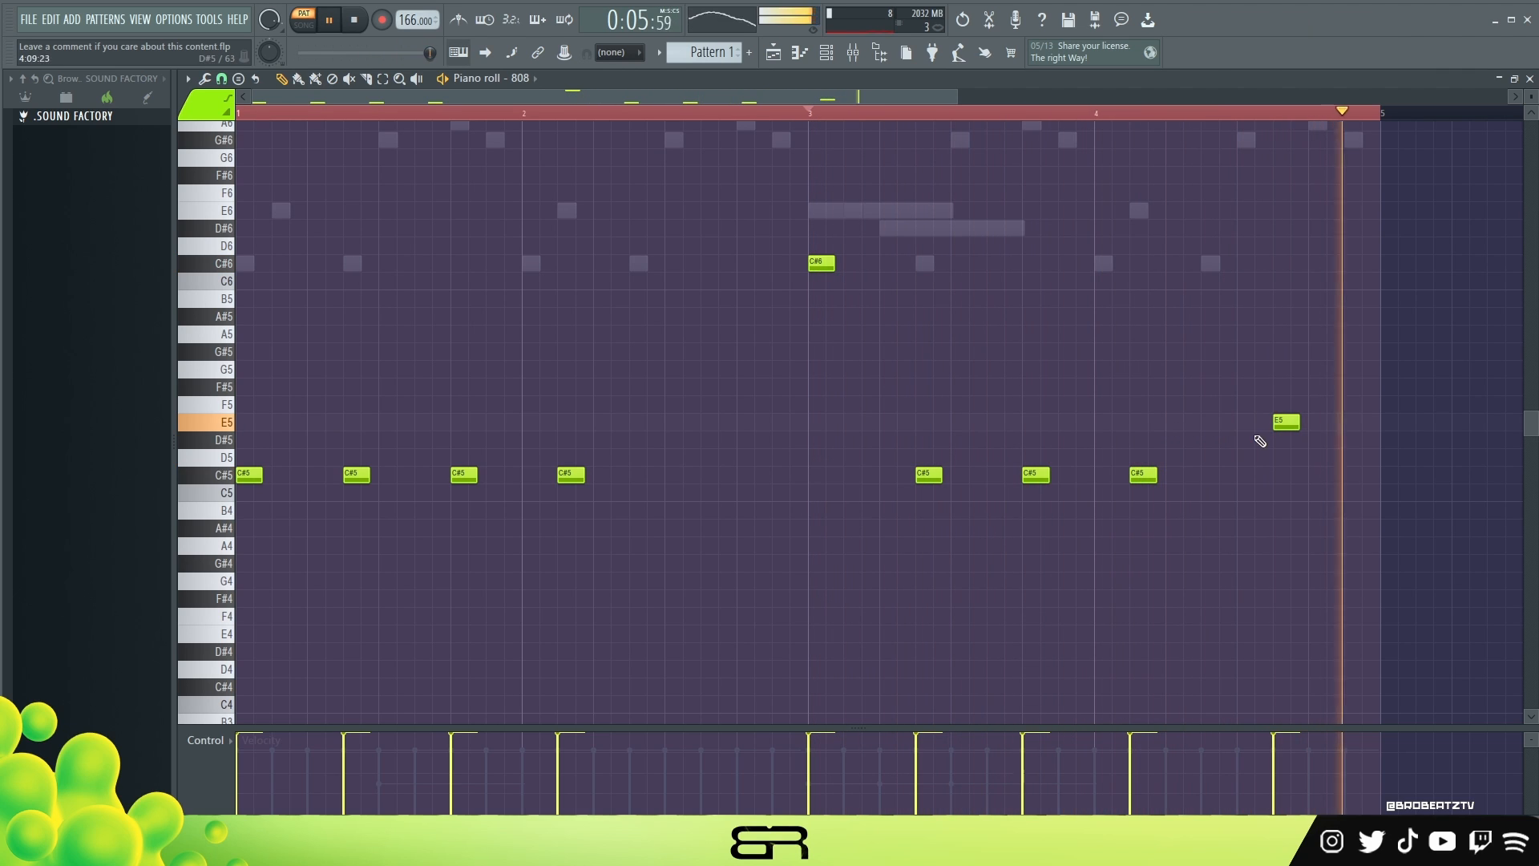
- Delete the E5 note from bar 4 of the 808 part and clear the time selection
right_click(1290, 422)
key(space)
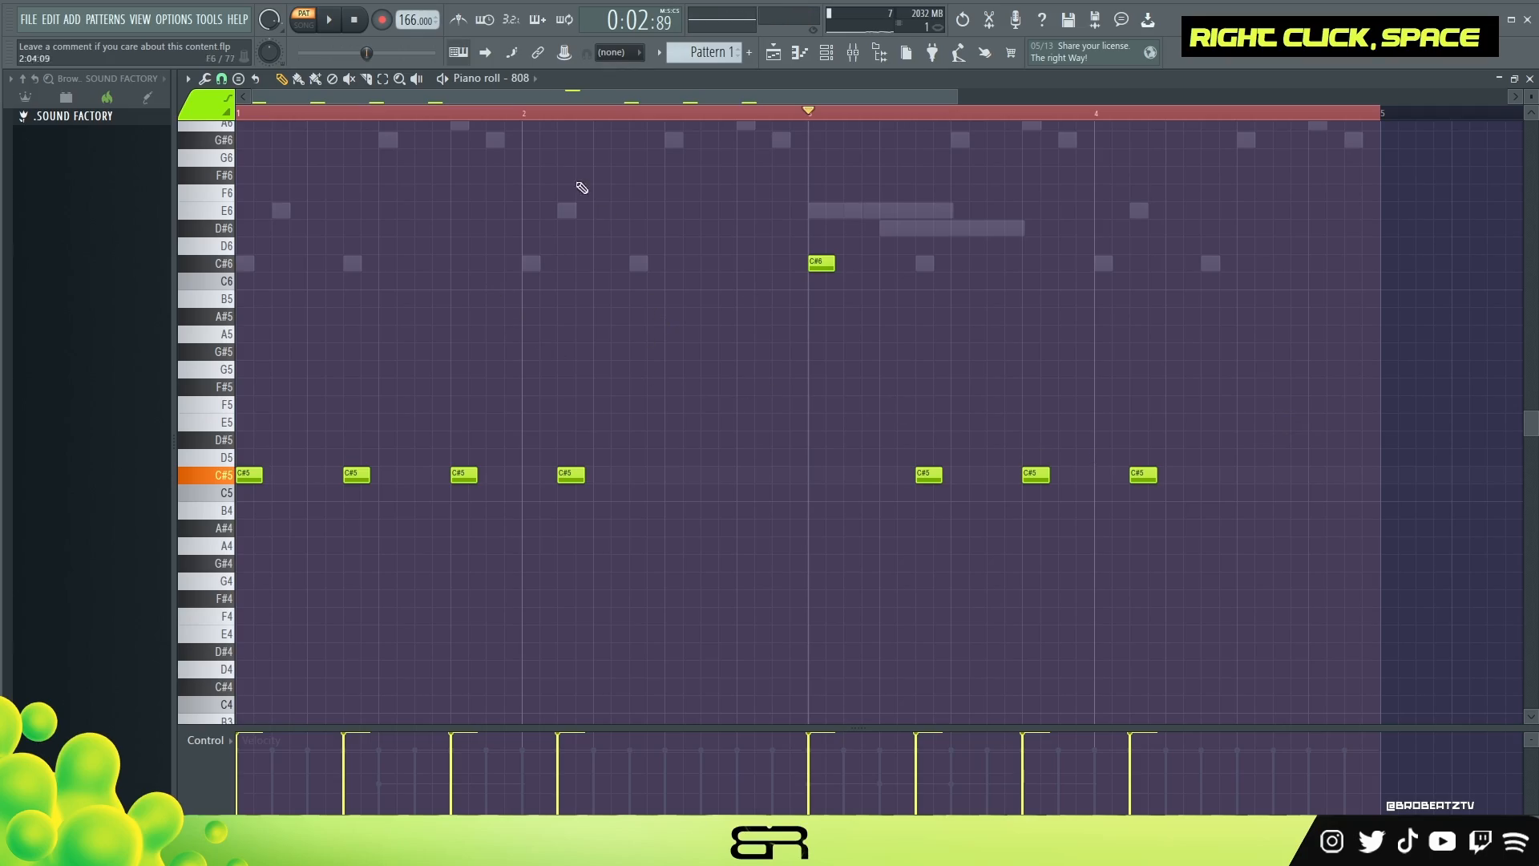
double_click(522, 113)
scroll(636, 387, down, 2)
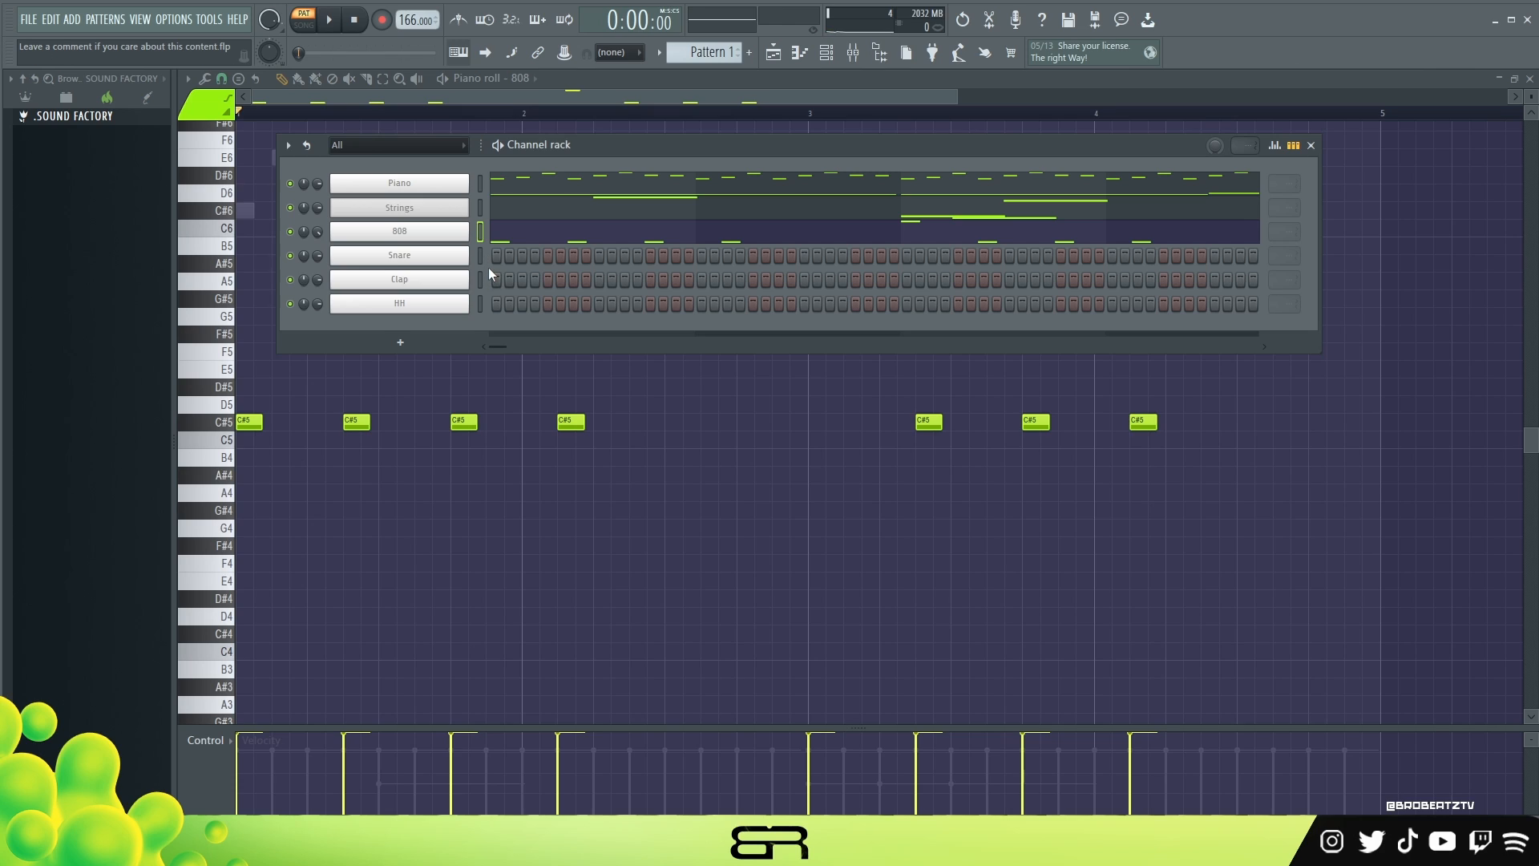
- Program Snare and Clap hits together on the third beat of each of the four bars
key(ctrl)
ctrl+click(445, 261)
double_click(595, 257)
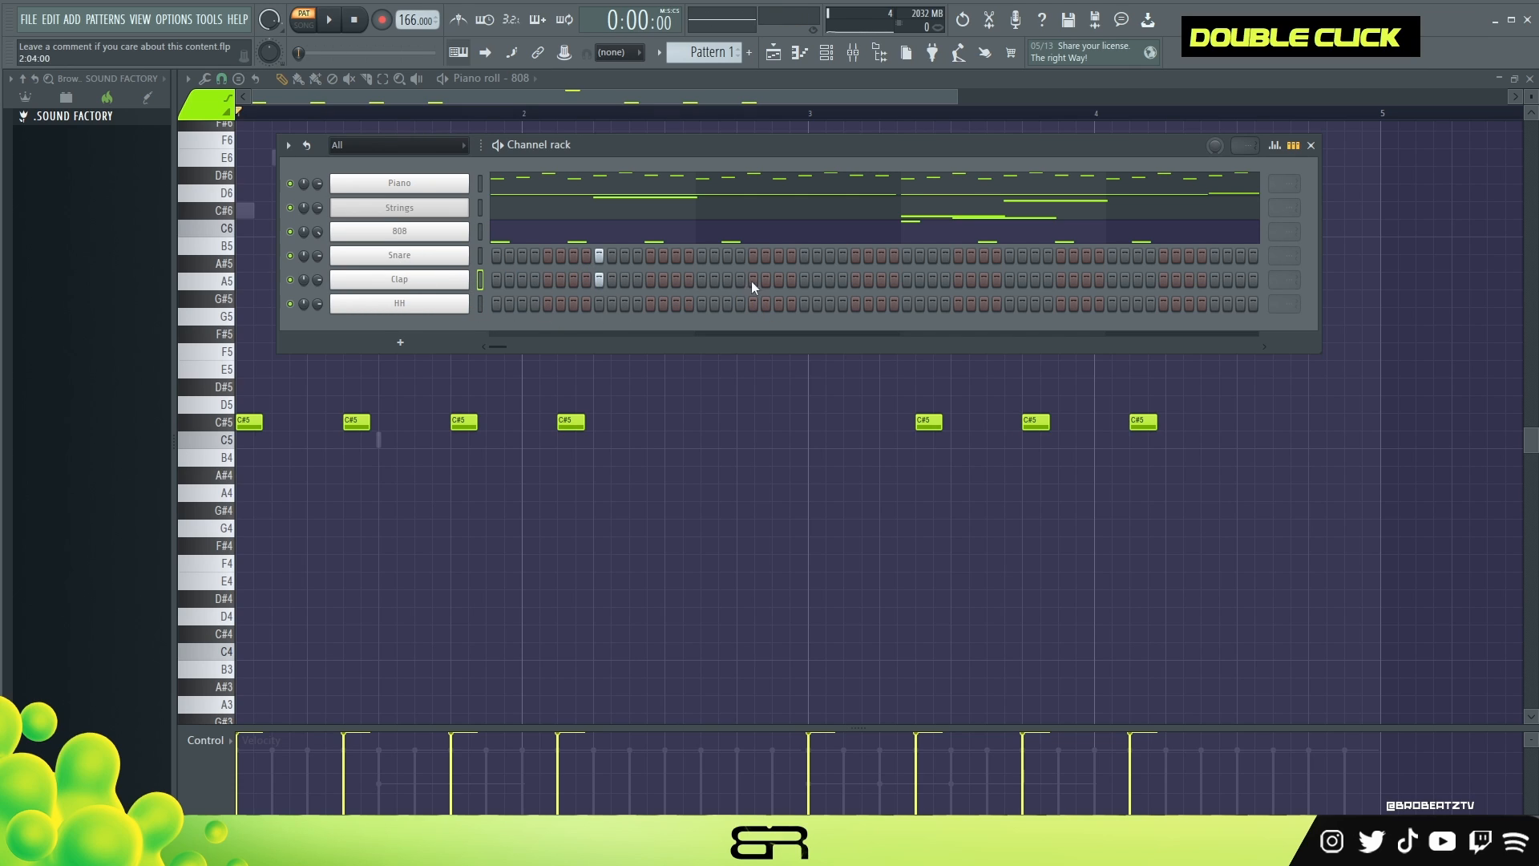
right_click(816, 257)
click(805, 258)
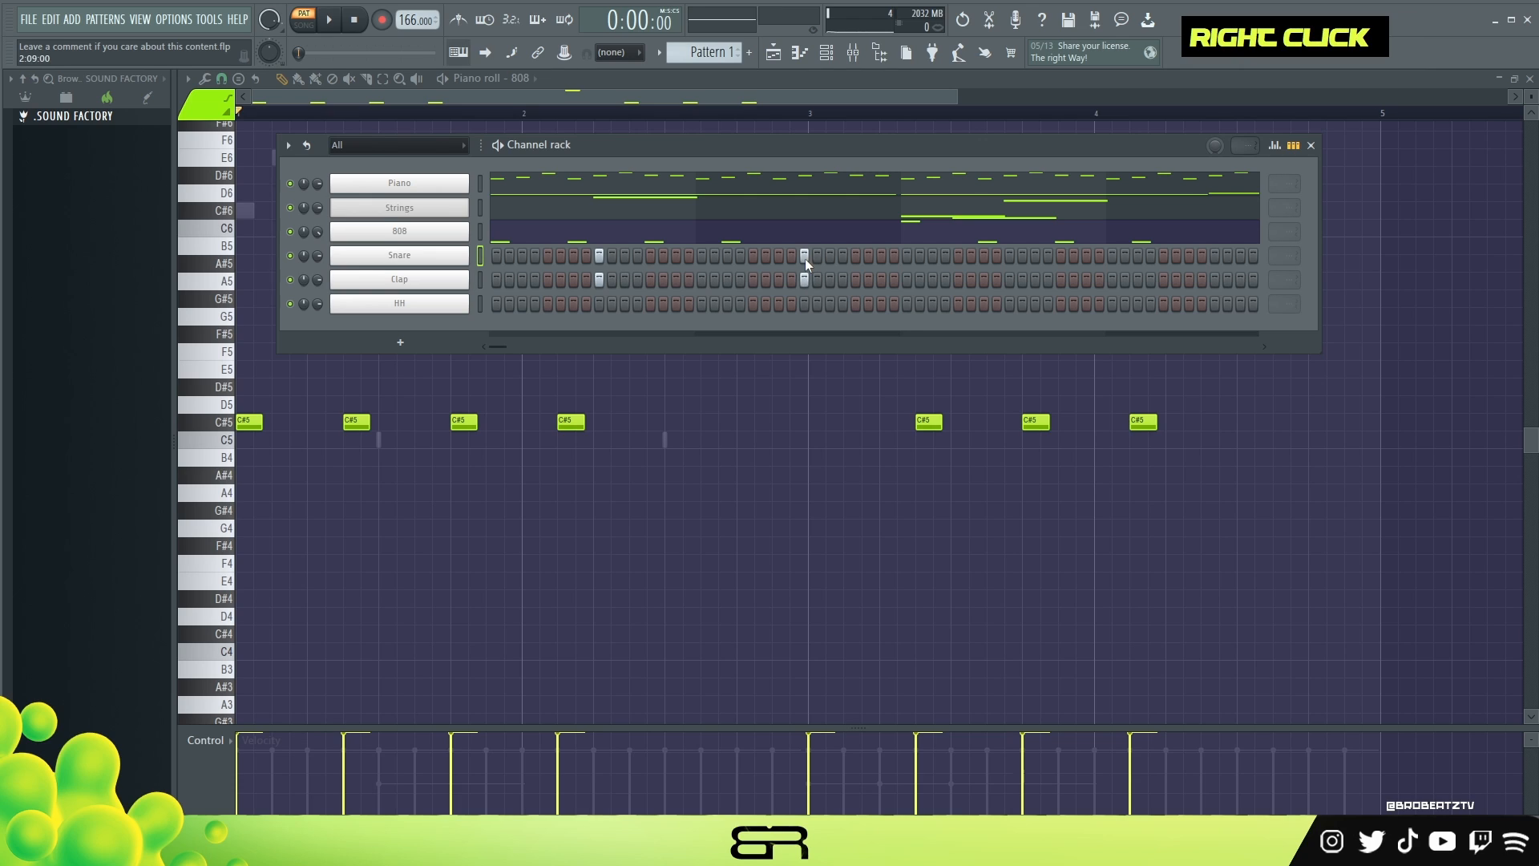
double_click(1007, 257)
double_click(1216, 257)
- Raise the velocity of all four Snare notes in the piano roll to nearly full, then return to the channel rack
right_click(416, 258)
click(503, 256)
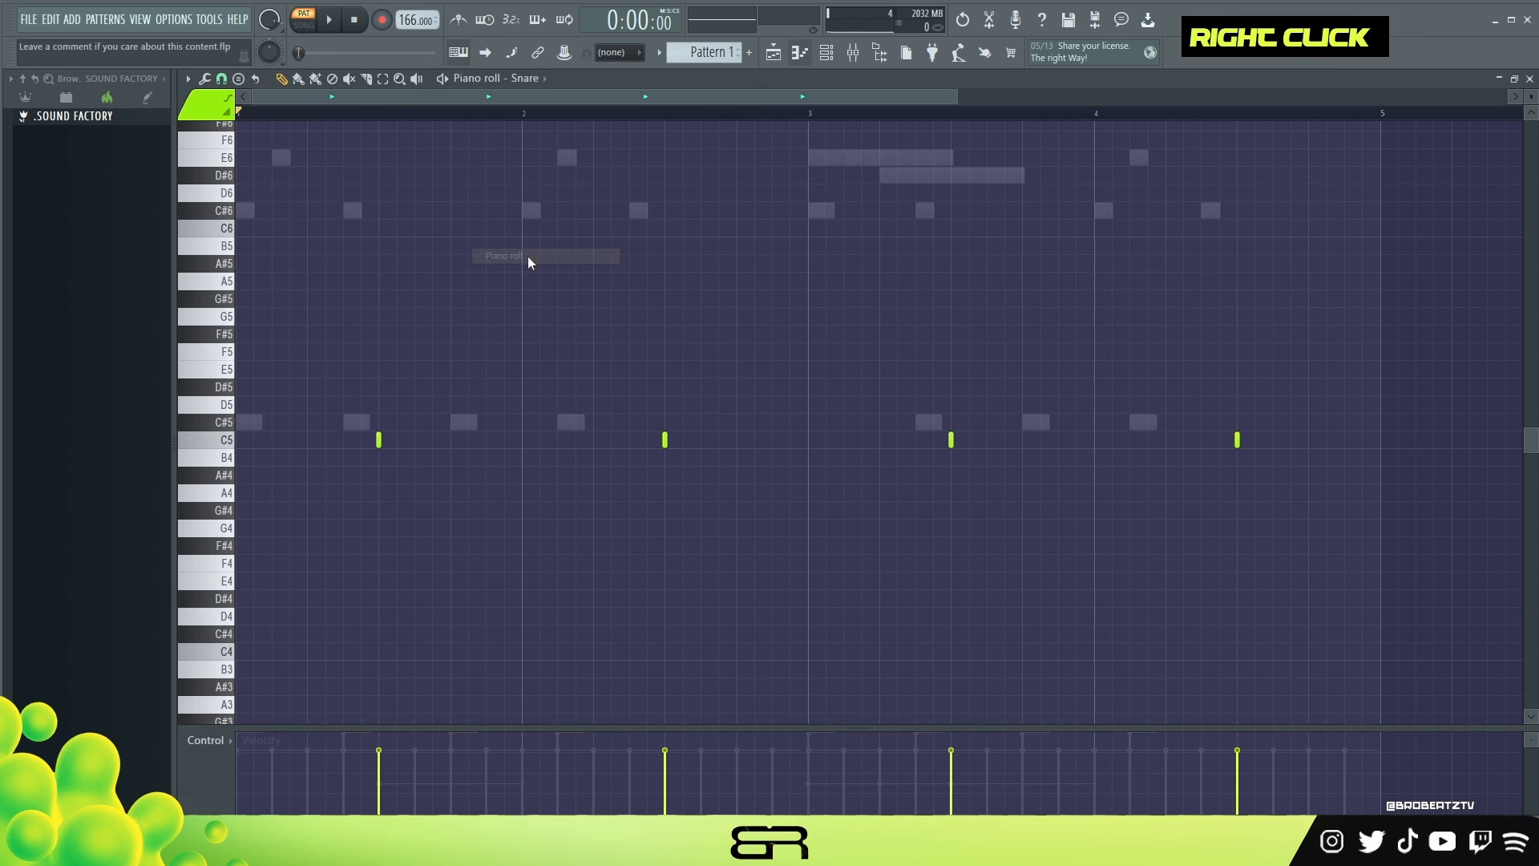
alt+scroll(653, 356, up, 5)
click(825, 52)
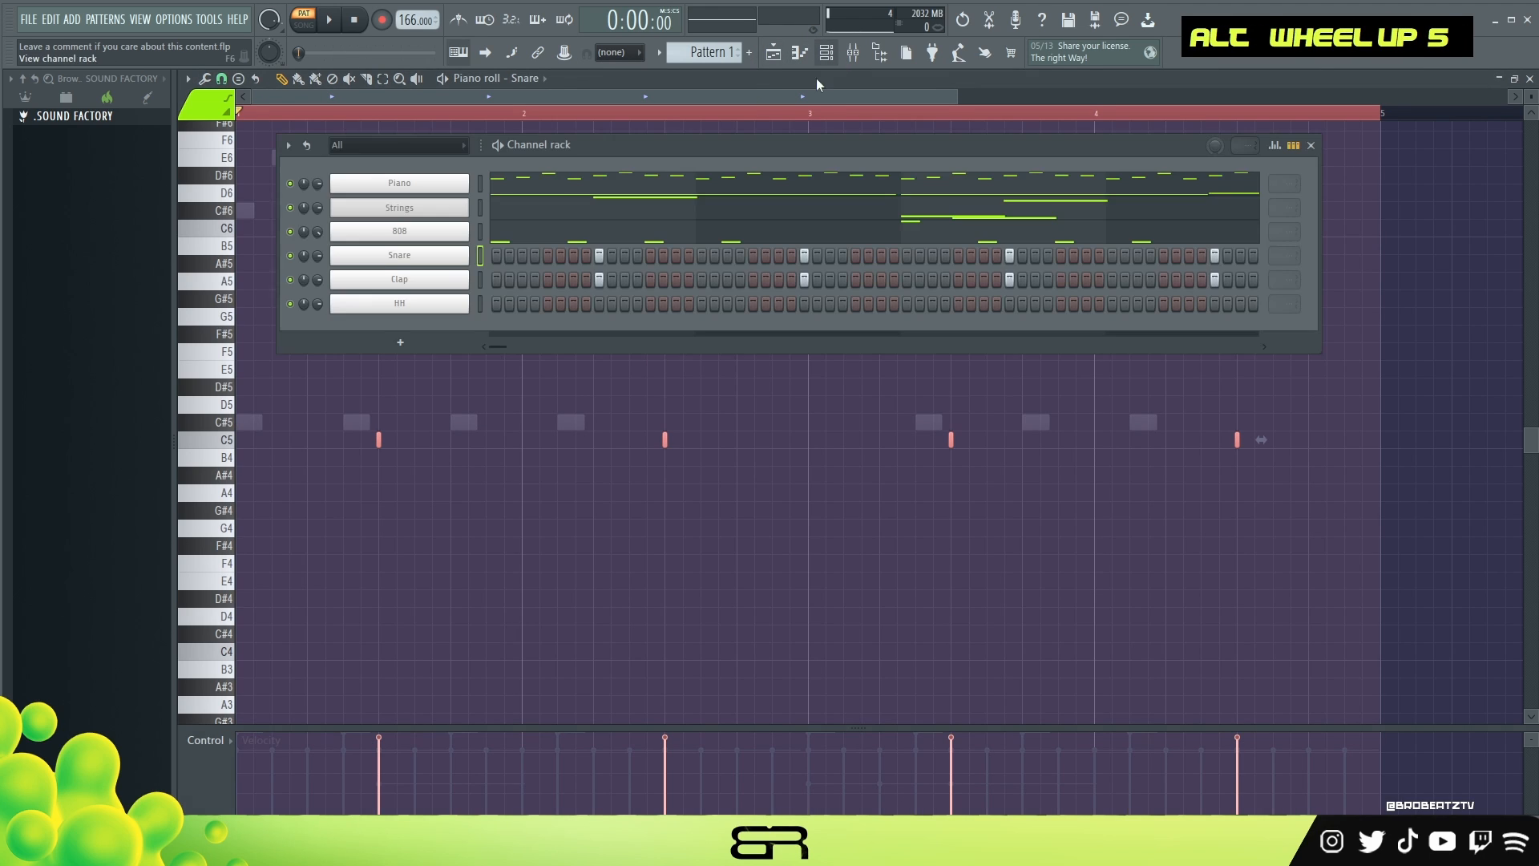
- Copy the Snare channel's notes and paste them into the Clap channel
right_click(425, 261)
click(663, 274)
right_click(423, 280)
double_click(666, 311)
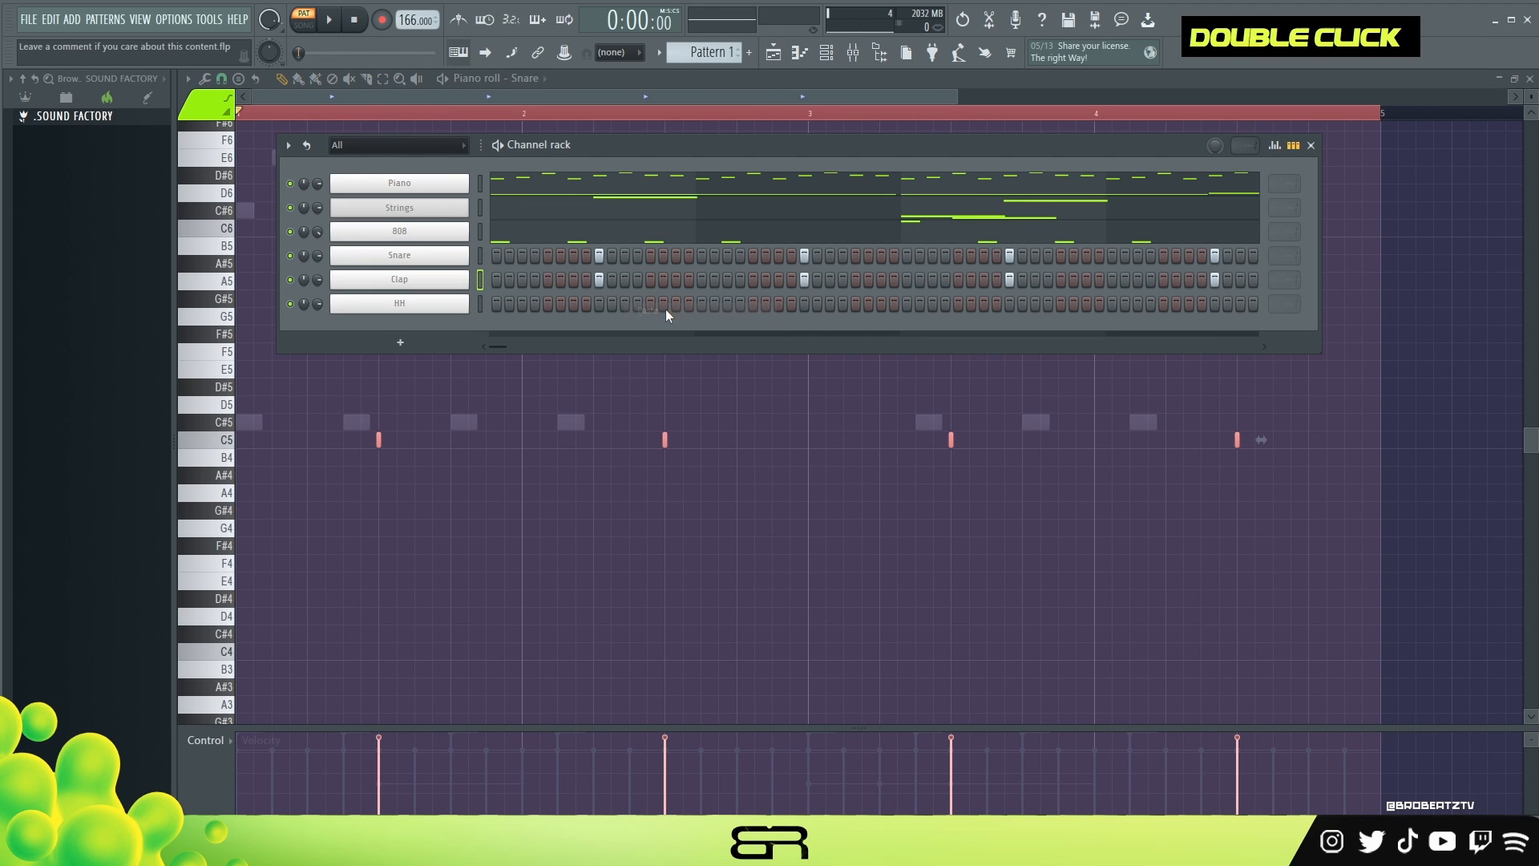
- Play back the pattern with the clap, then bring the HH channel's piano roll into full view
key(space)
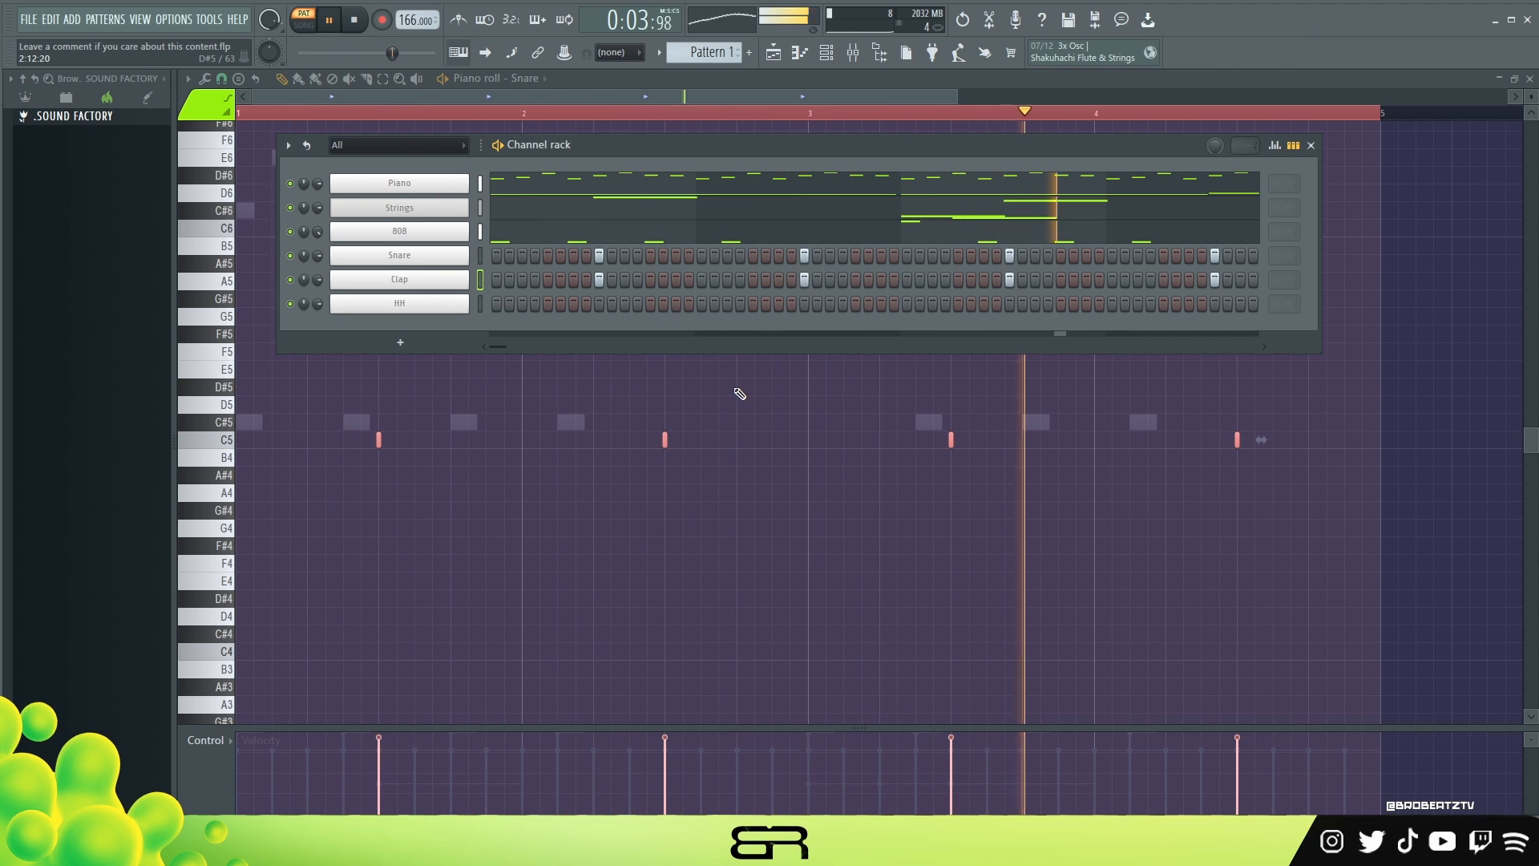
key(space)
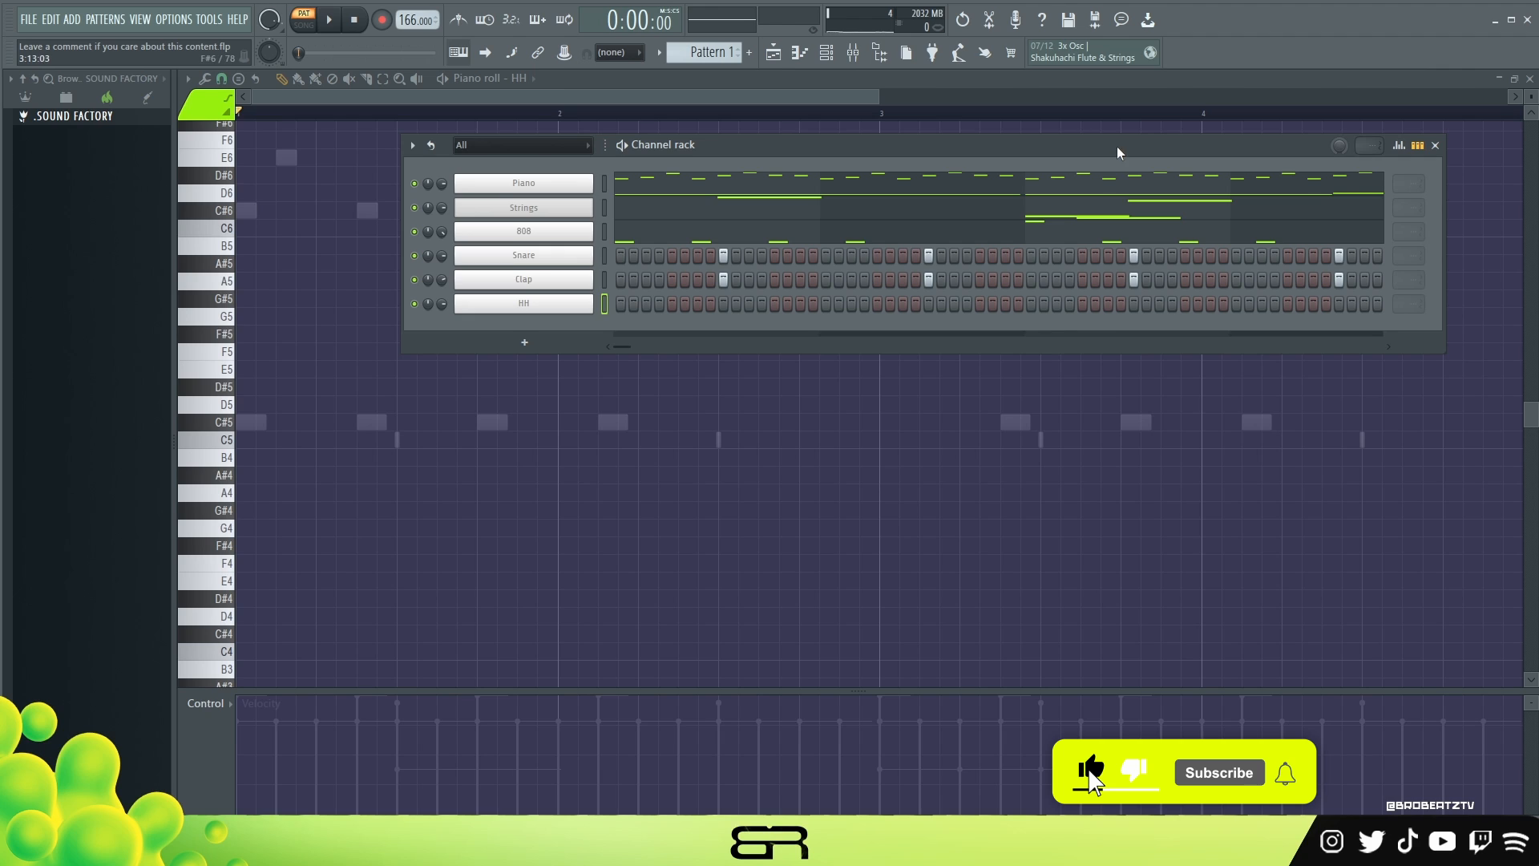
right_click(763, 439)
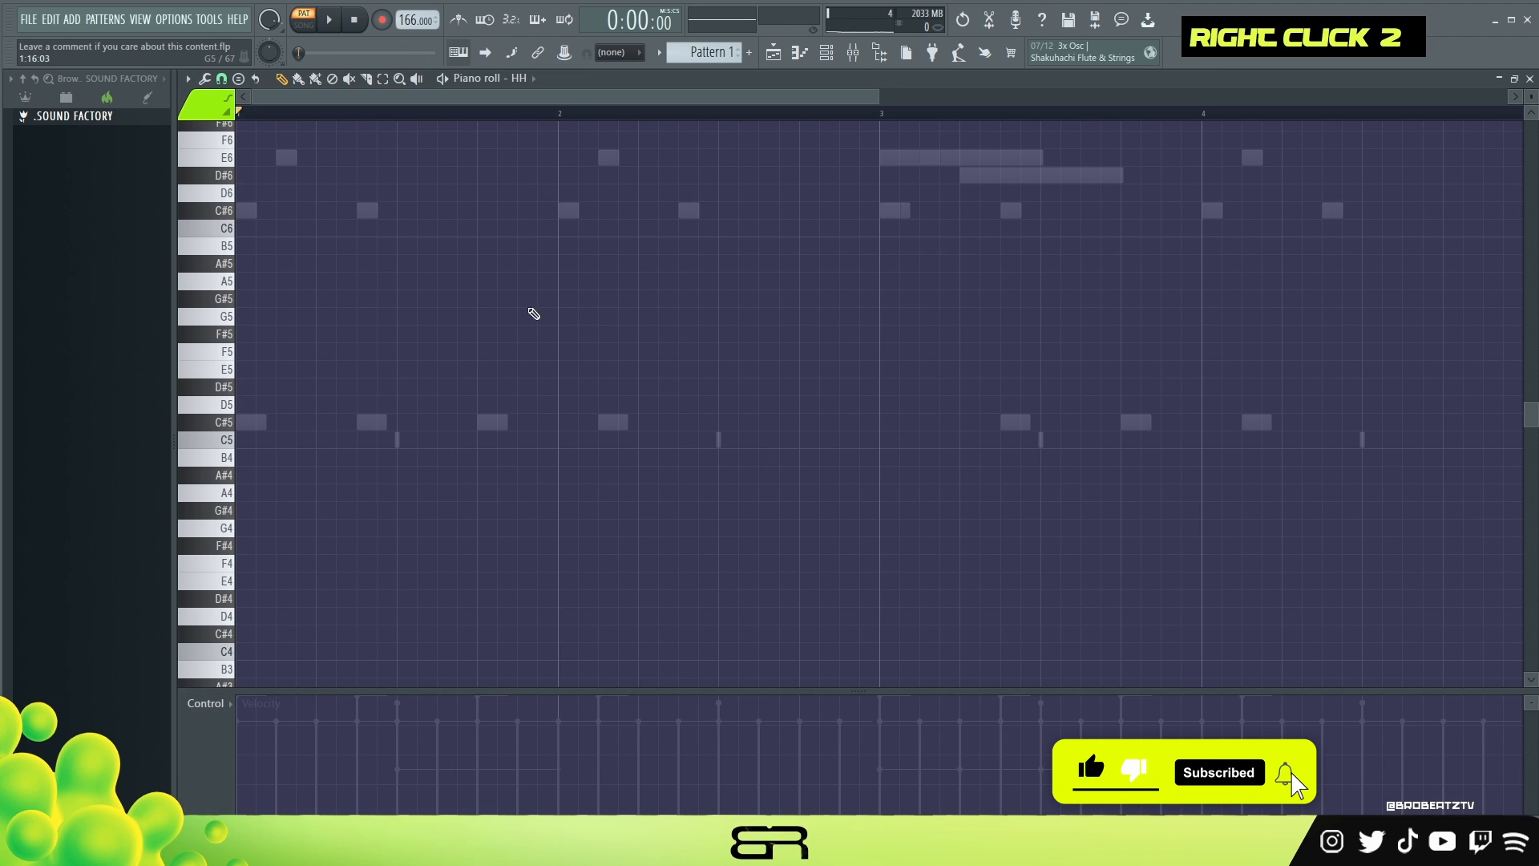
scroll(556, 382, up, 3)
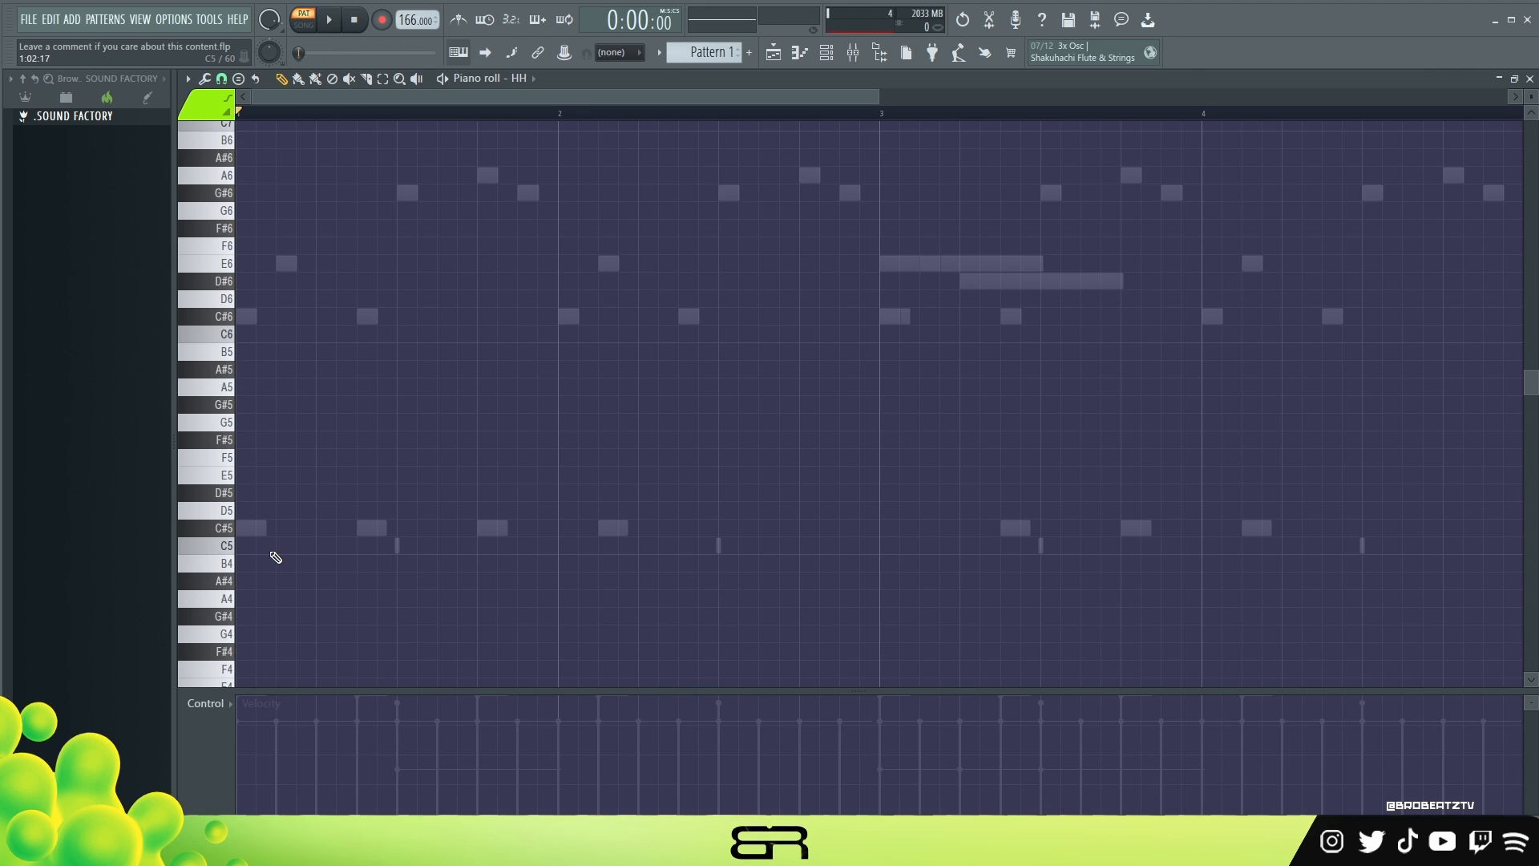
- Place four C5 hi-hat notes in bar 1, on steps 1, 2, 5 and 7, checking the rhythm in playback
click(247, 546)
key(space)
key(space)
click(261, 546)
key(space)
key(space)
key(space)
click(321, 547)
click(362, 546)
key(space)
key(space)
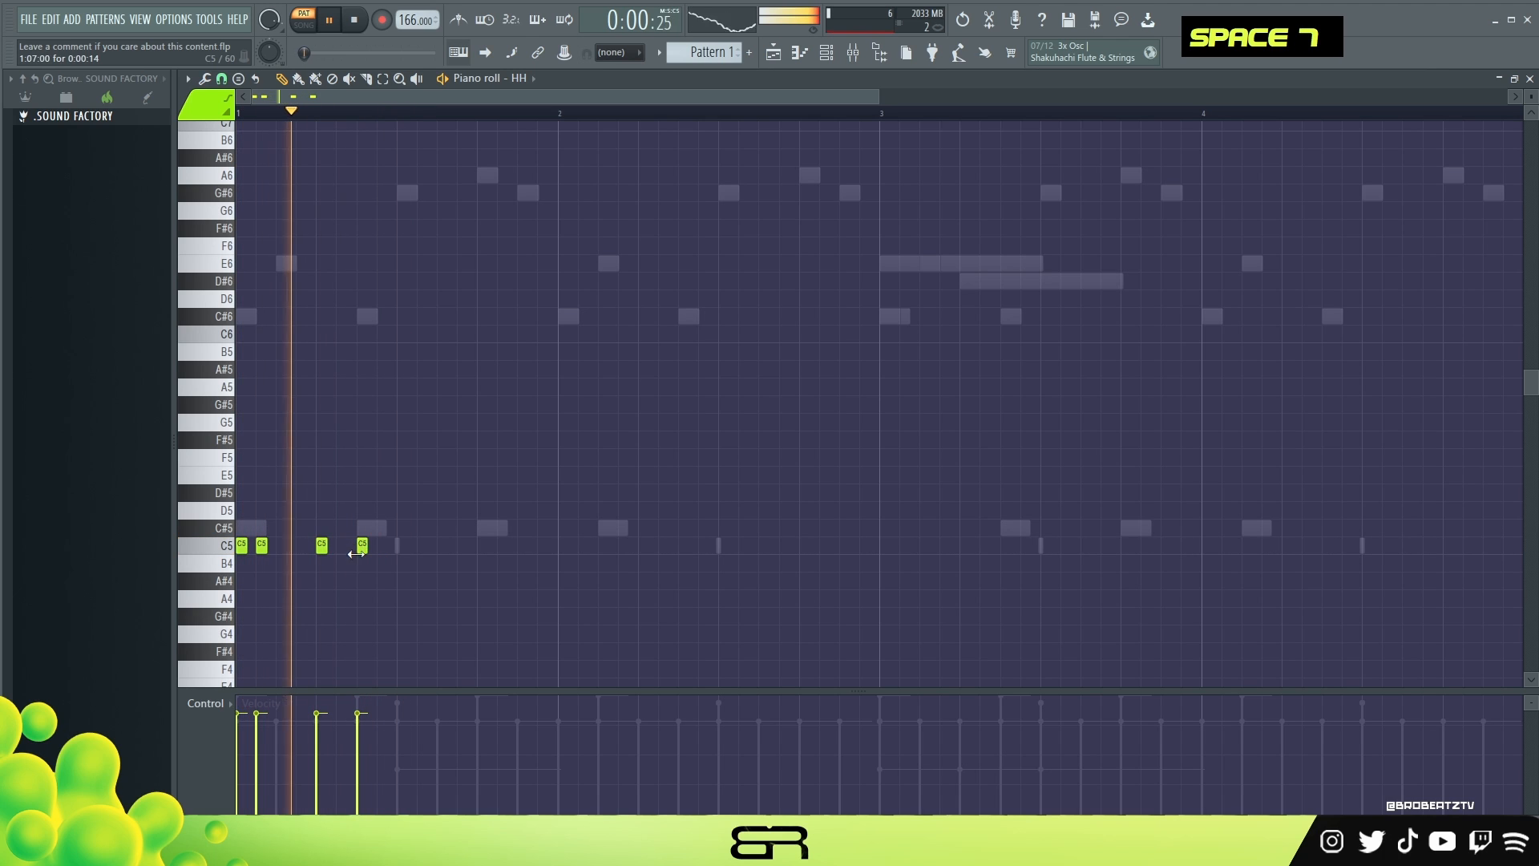
- Lower the velocity of the third hi-hat note slightly and play the bar back
key(space)
key(space)
key(space)
key(space)
key(space)
click(324, 724)
key(space)
key(space)
key(space)
key(space)
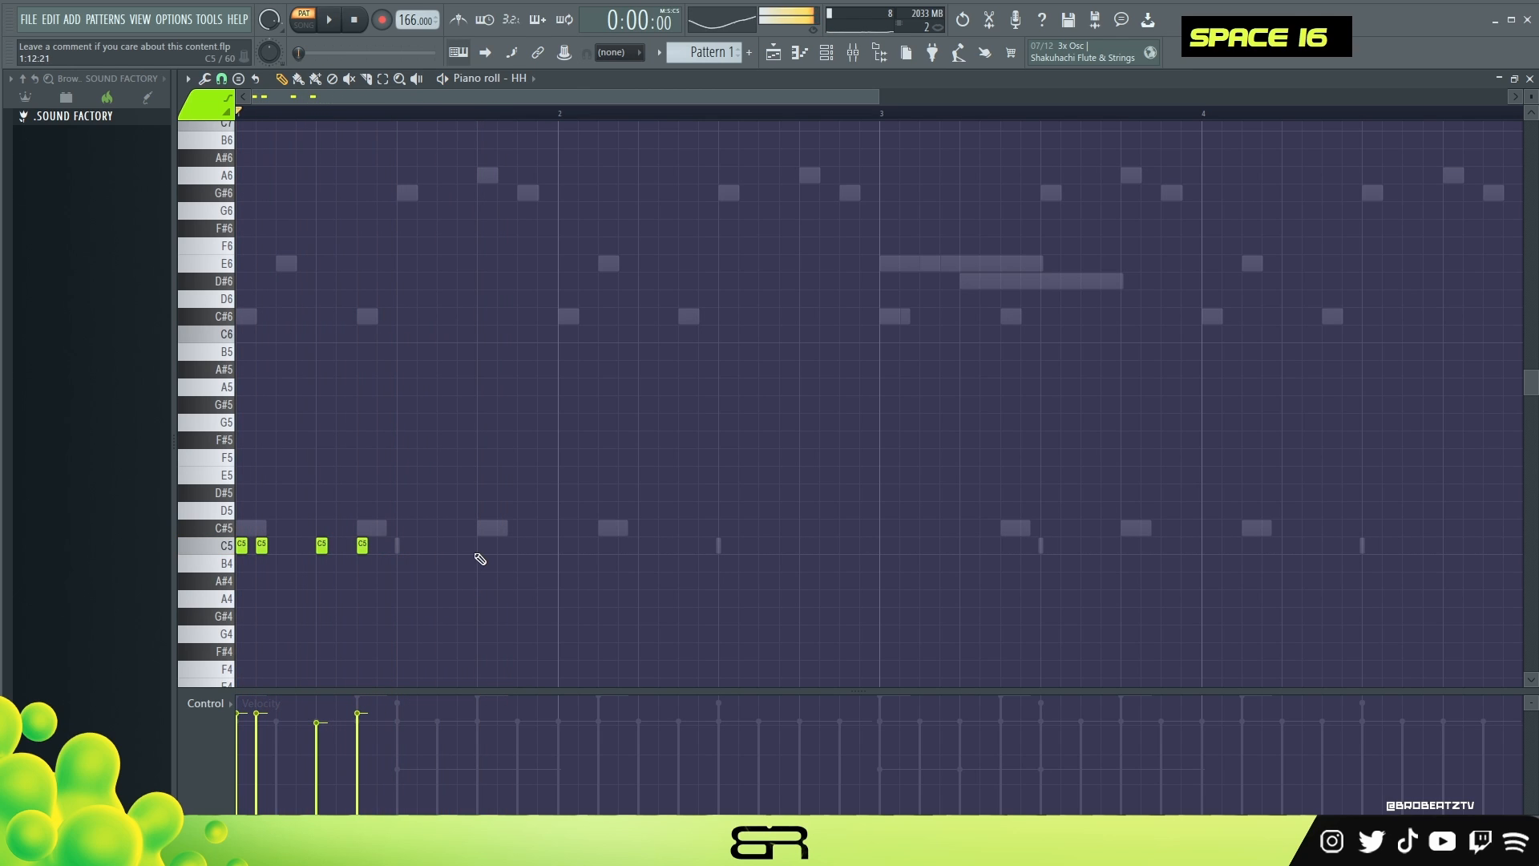
- Add four consecutive C5 hi-hats on the last beat of bar 1 and reduce the velocity of the middle two
click(483, 546)
click(502, 547)
click(523, 546)
click(542, 547)
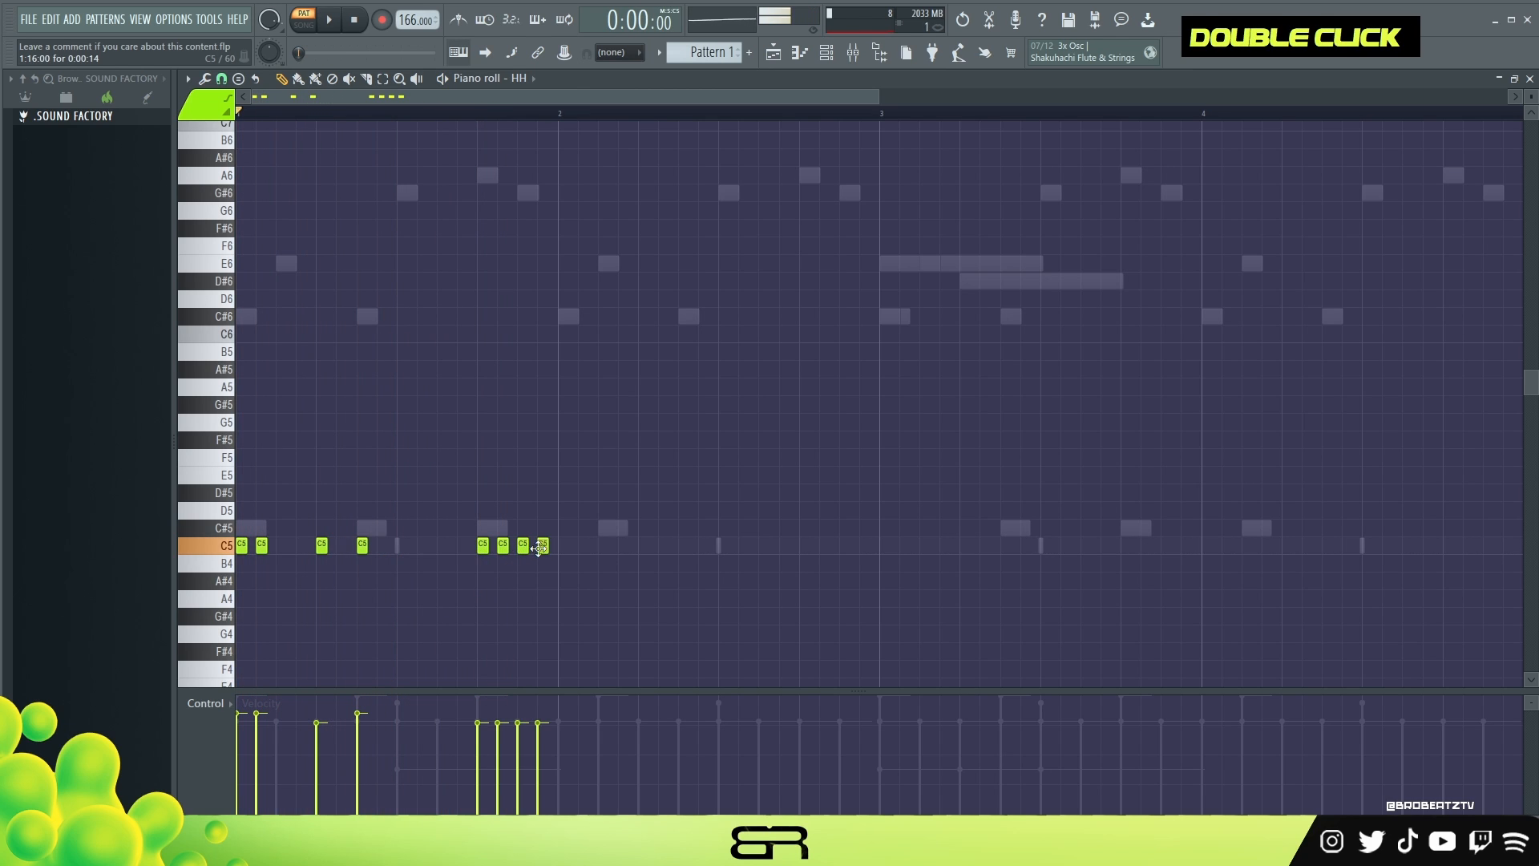
click(519, 749)
key(space)
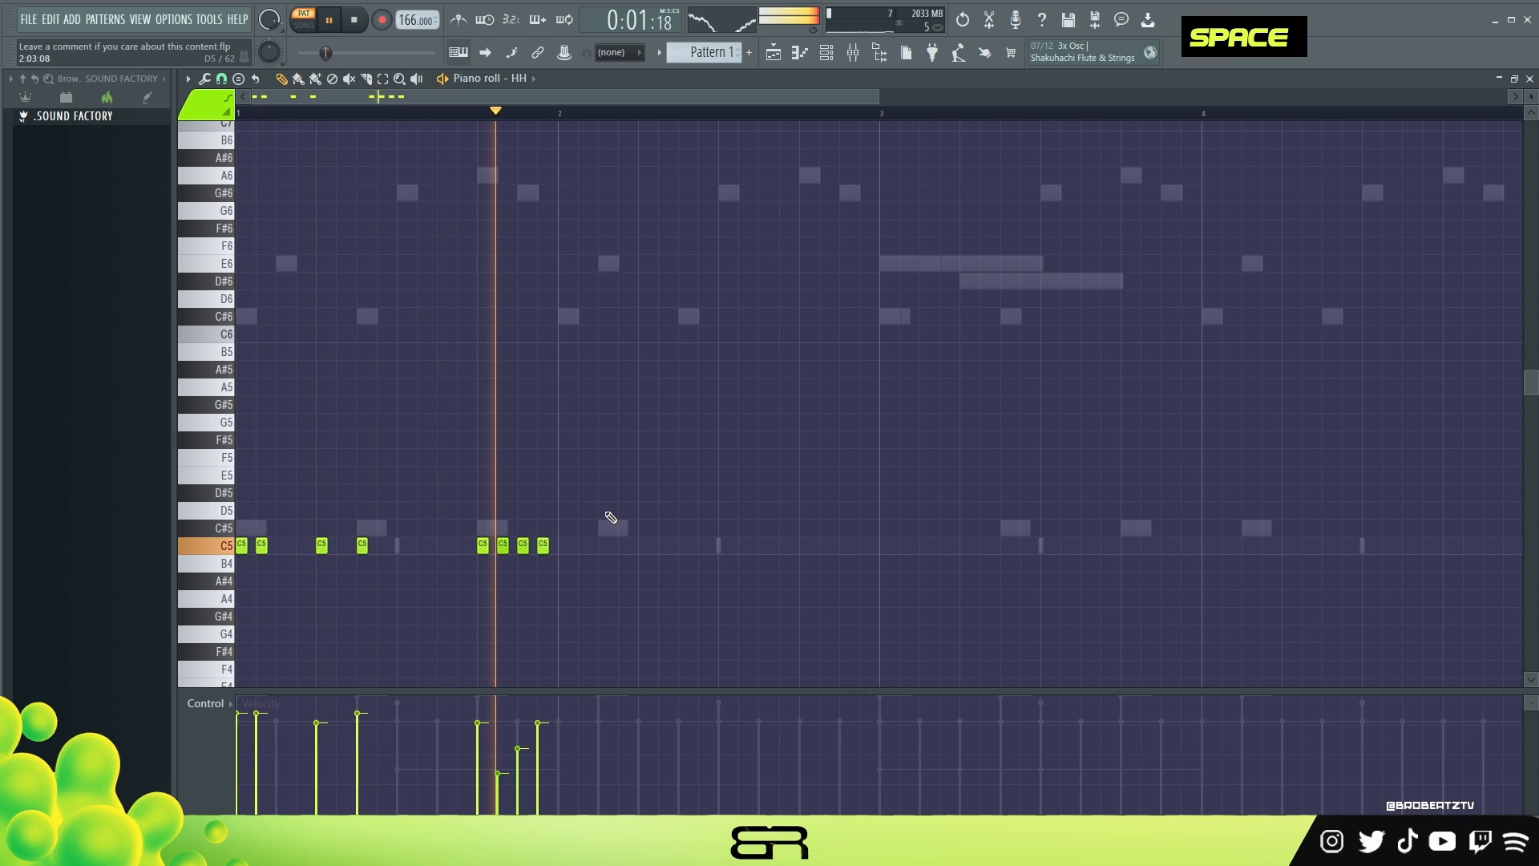
key(space)
double_click(518, 741)
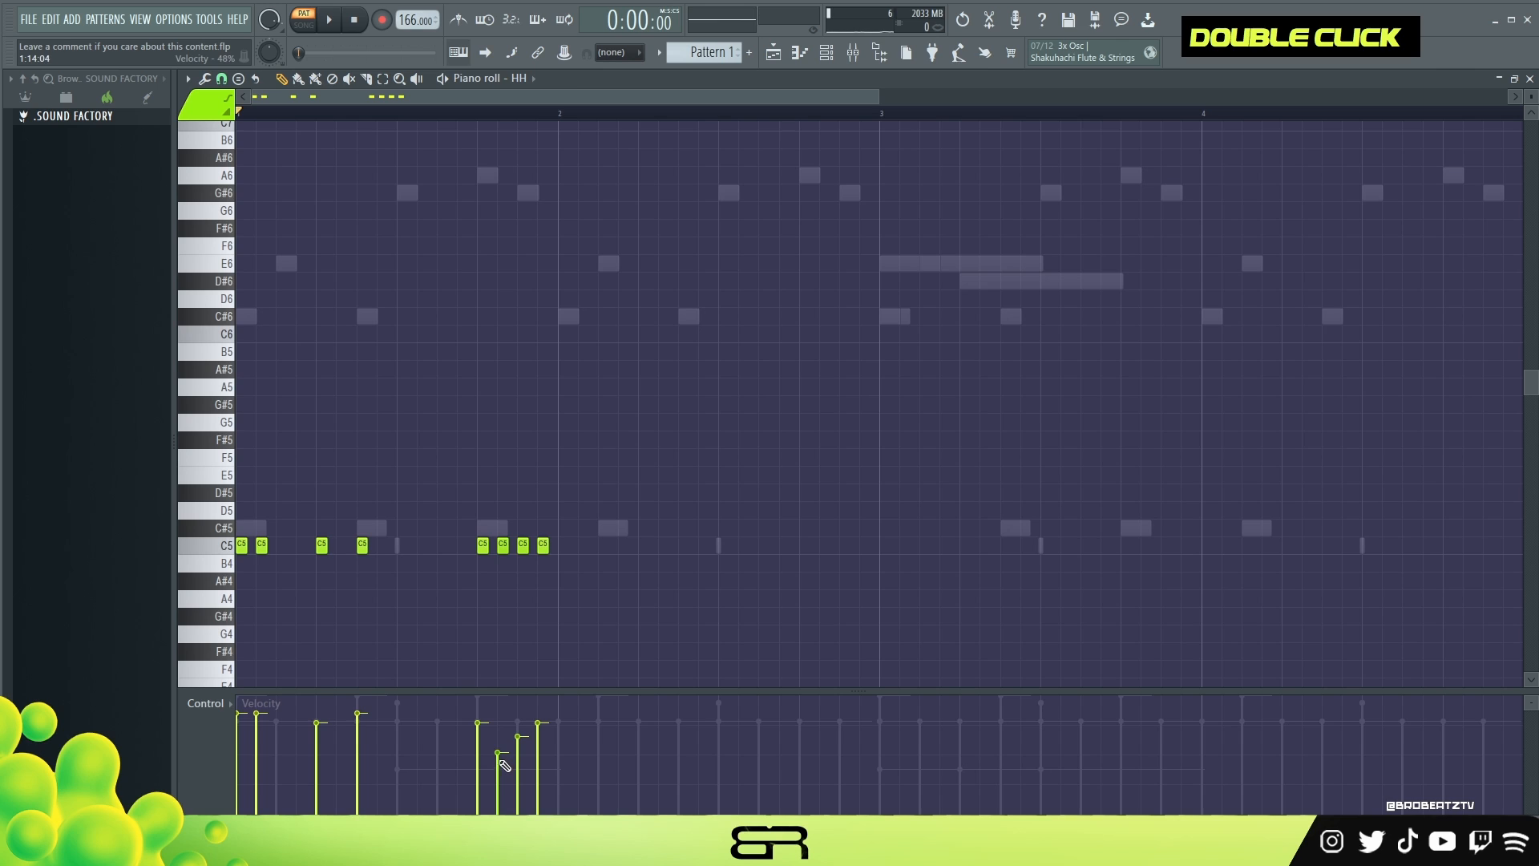
key(space)
key(space)
- Add a very quiet C5 hi-hat on step 11 of bar 1, removing the trial note on step 12
click(462, 544)
double_click(457, 795)
key(space)
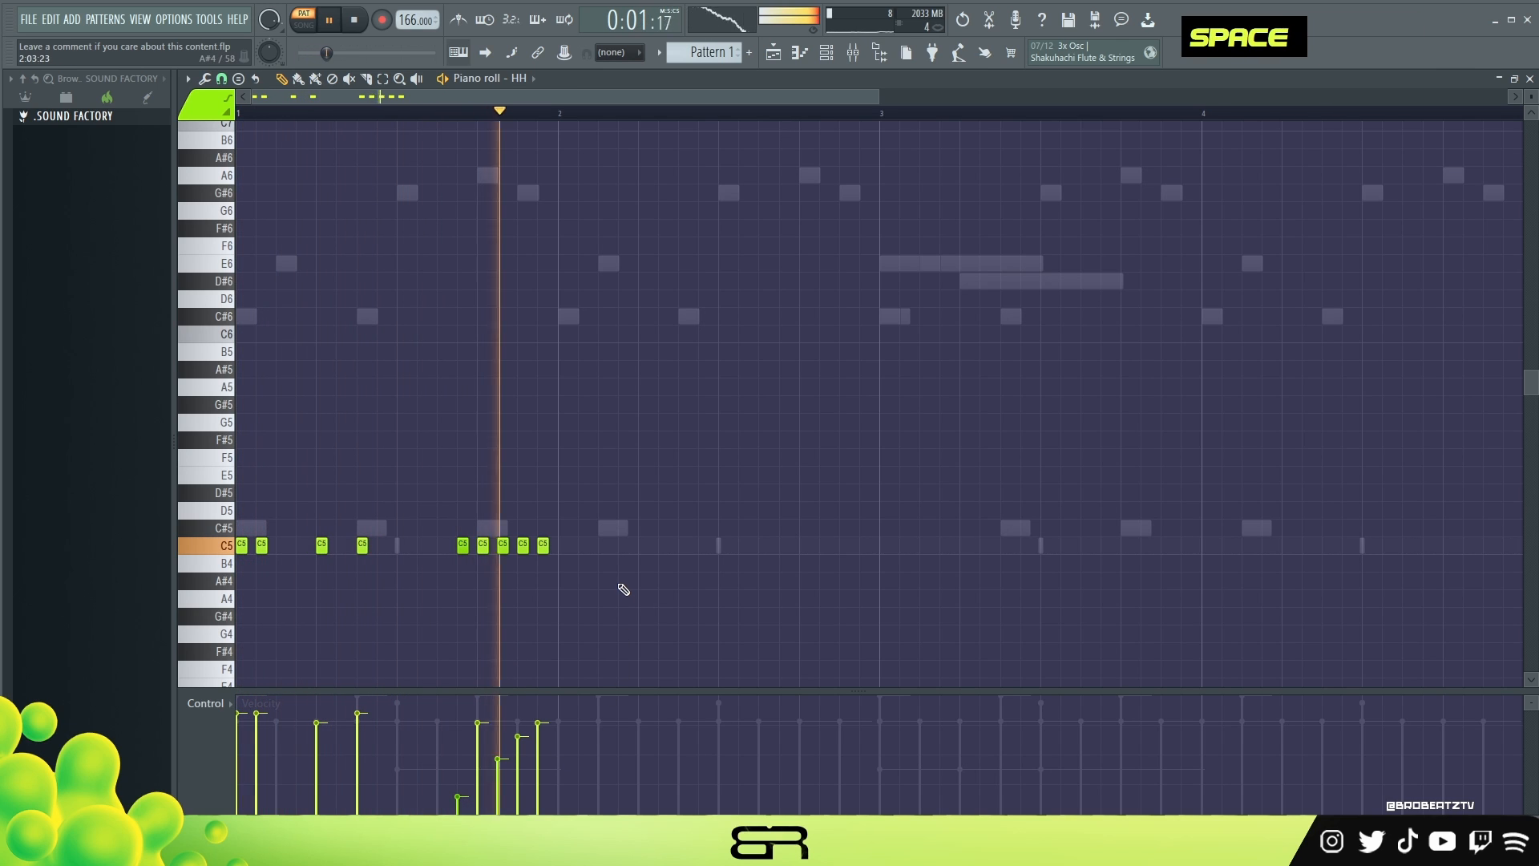
key(space)
click(442, 546)
key(space)
right_click(463, 546)
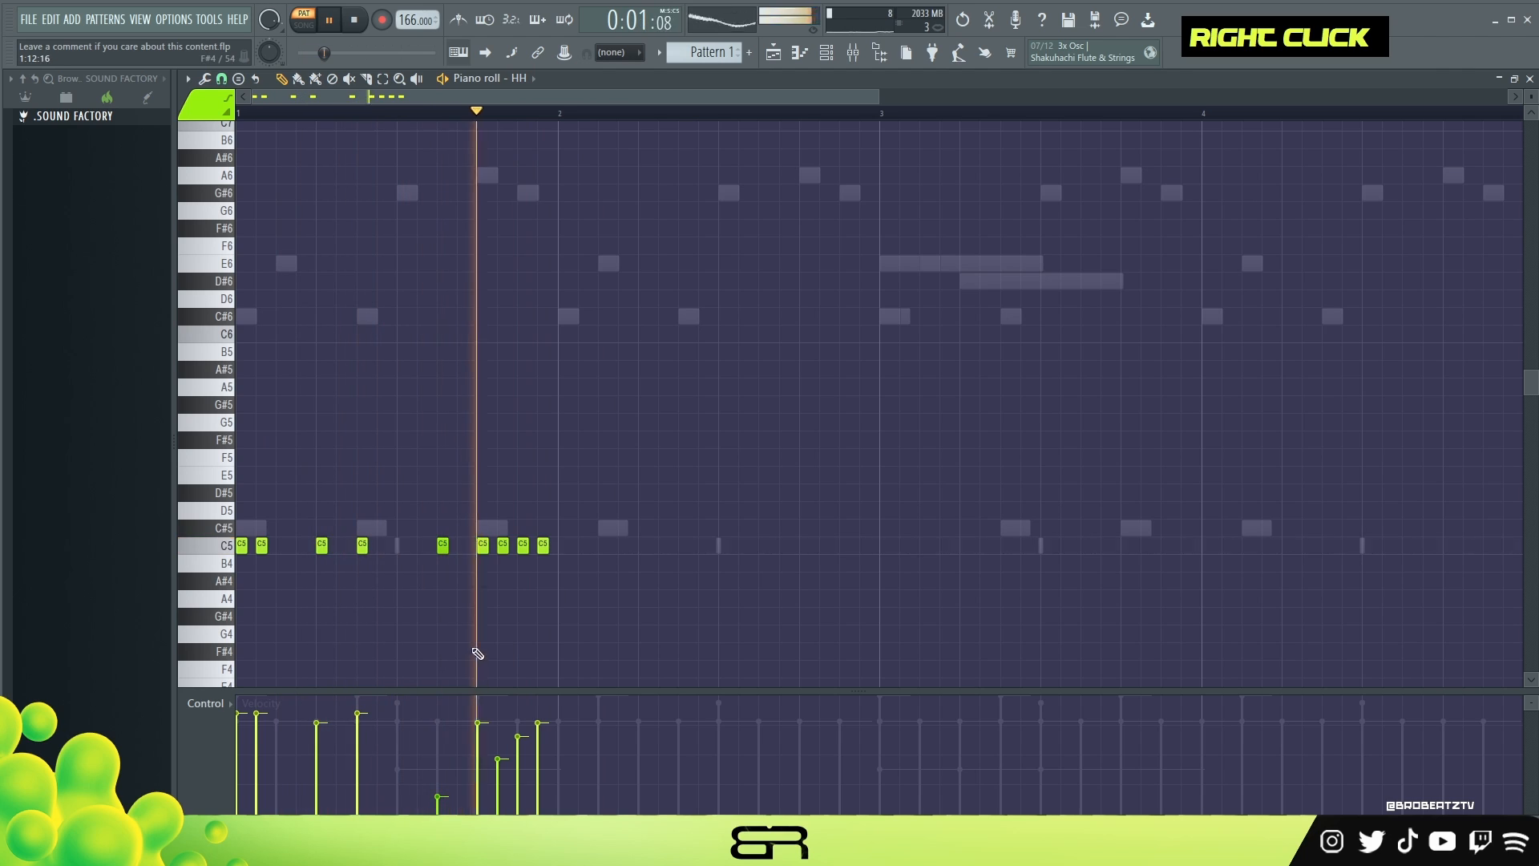
- Add C5 hi-hats on steps 1, 3, 5, 6 and 7 of bar 2, with lower velocity on the last two
key(space)
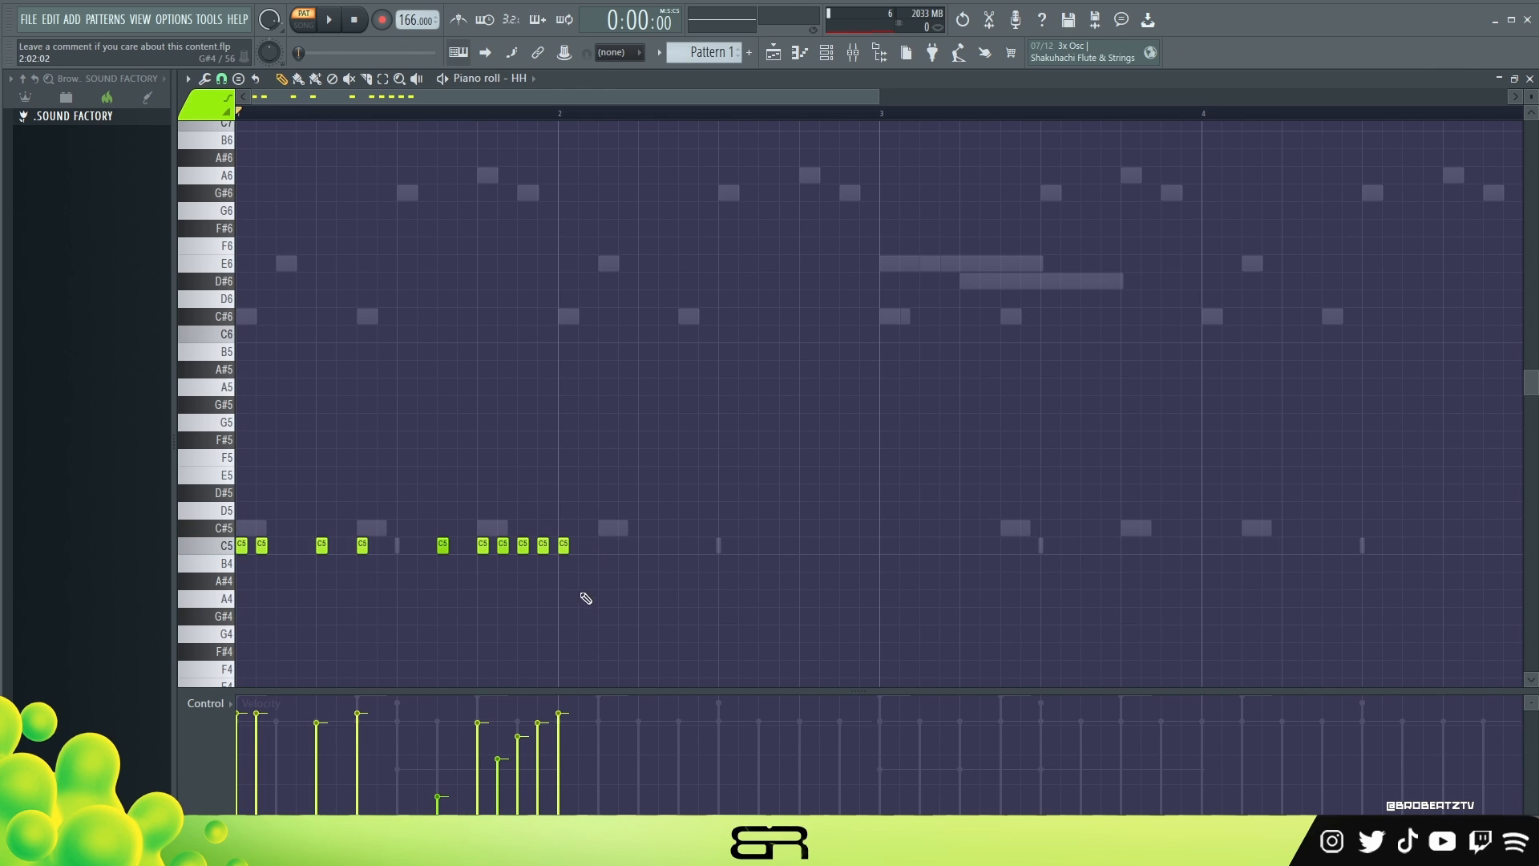
key(space)
click(603, 545)
key(space)
key(space)
click(643, 545)
click(663, 545)
click(684, 545)
key(space)
drag(659, 744, 678, 728)
key(space)
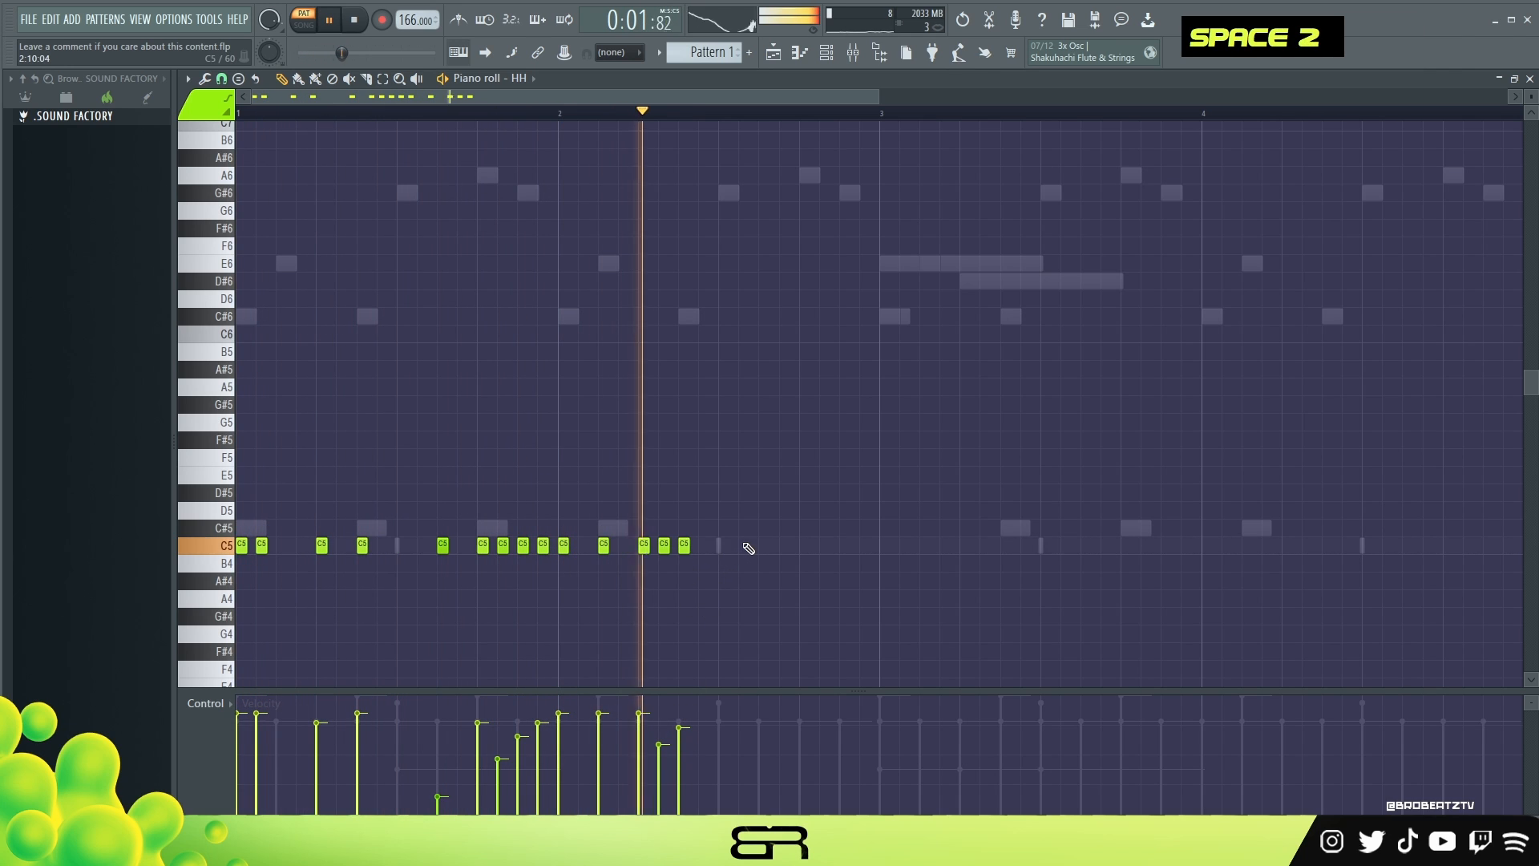
- Add C5 hi-hats on steps 11 and 15 of bar 2 and play the pattern back
key(space)
key(space)
key(space)
key(space)
click(845, 545)
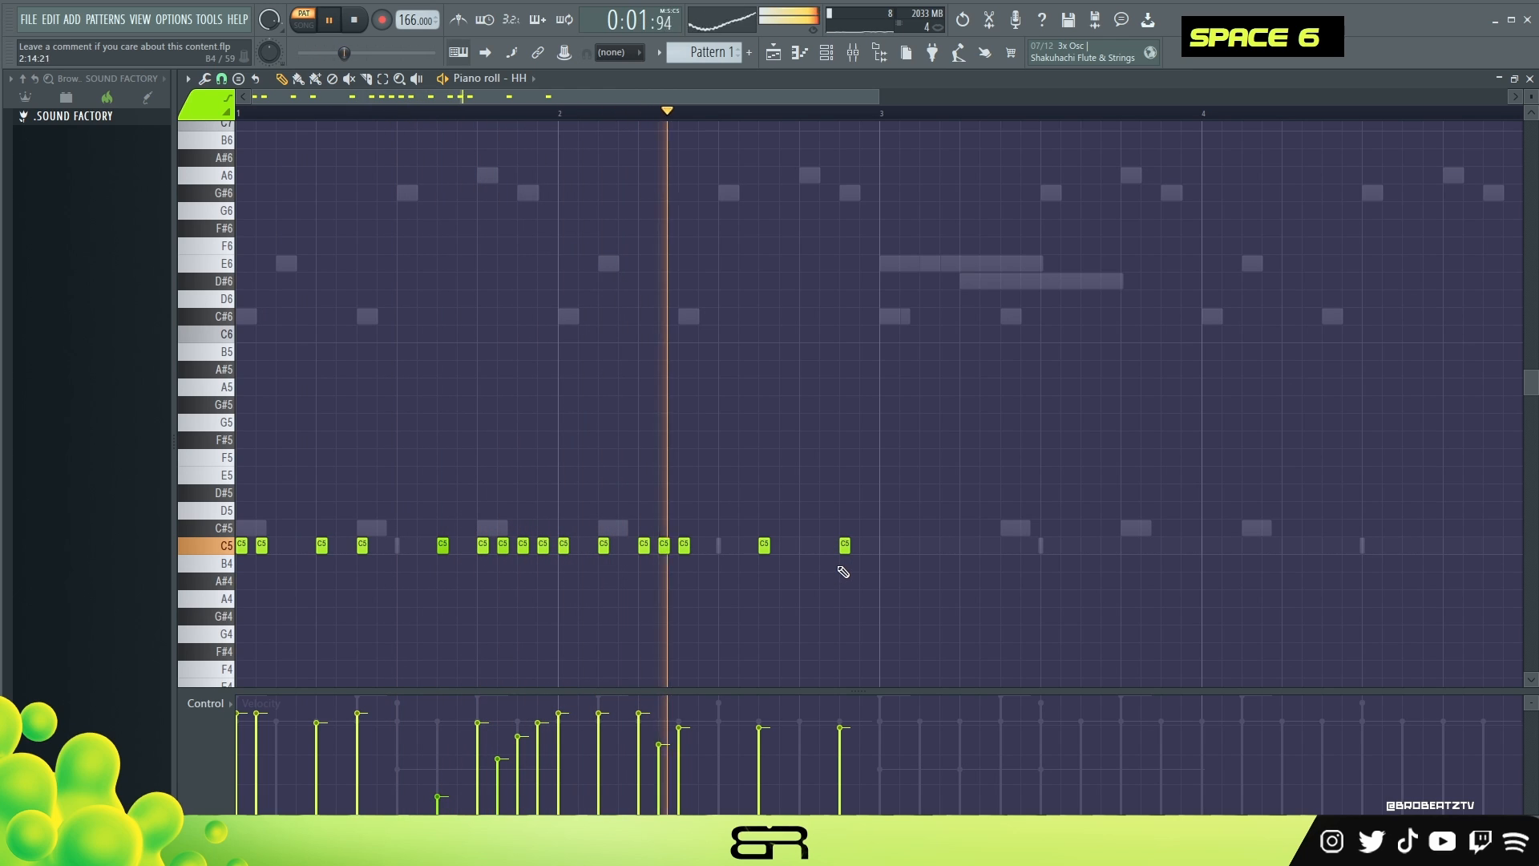
key(space)
- Duplicate the two-bar hi-hat pattern into bars 3 and 4
ctrl+drag(954, 484, 910, 560)
right_click(910, 560)
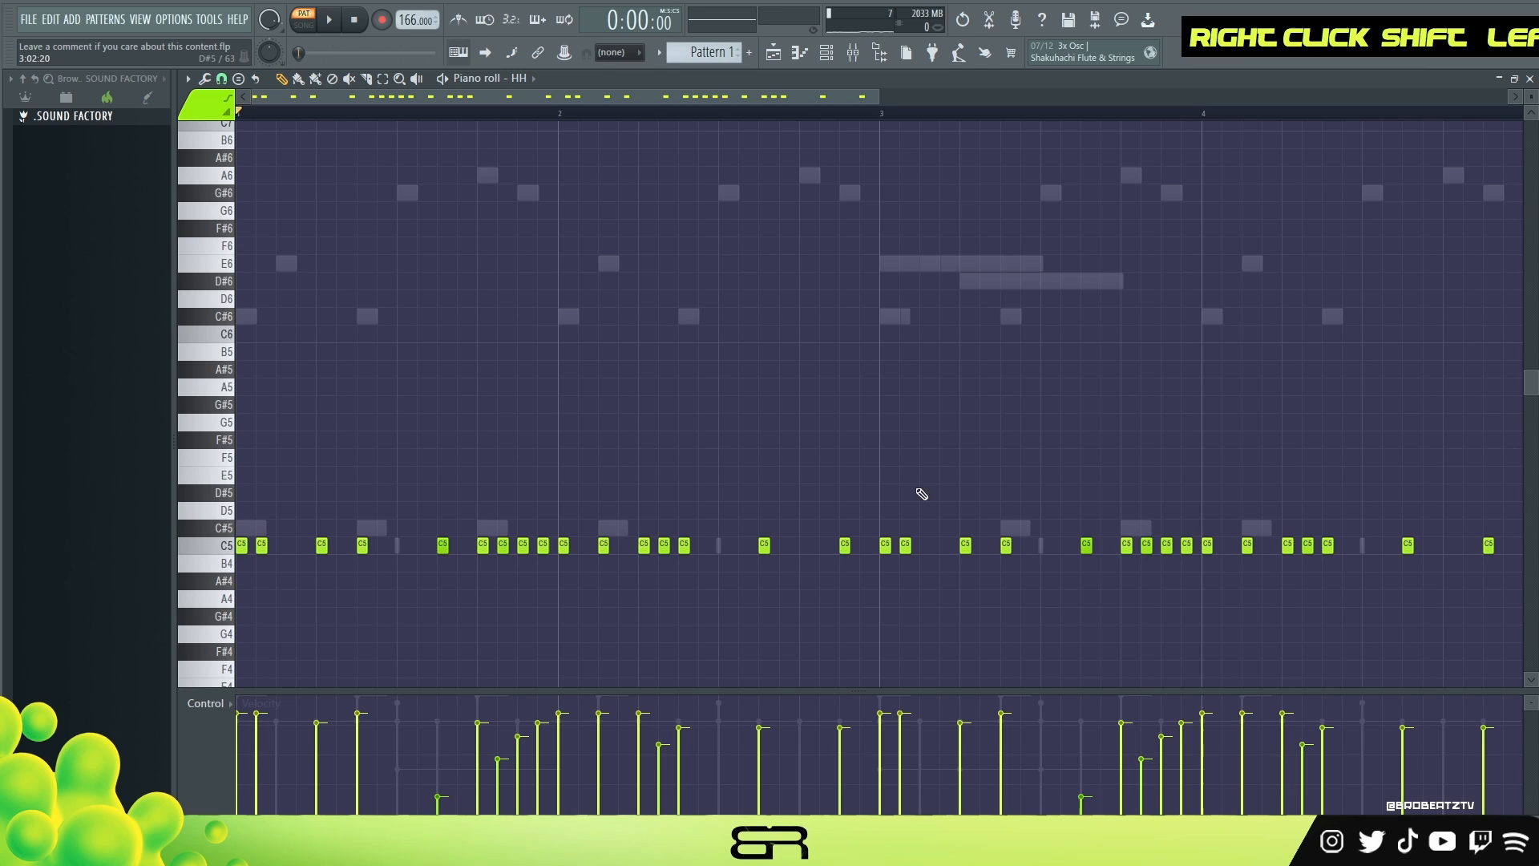
right_click(940, 553)
- Set the snap to 1/3 beat and add three G4 hi-hats from the start of bar 2, two thirds of a beat apart
scroll(853, 450, down, 1)
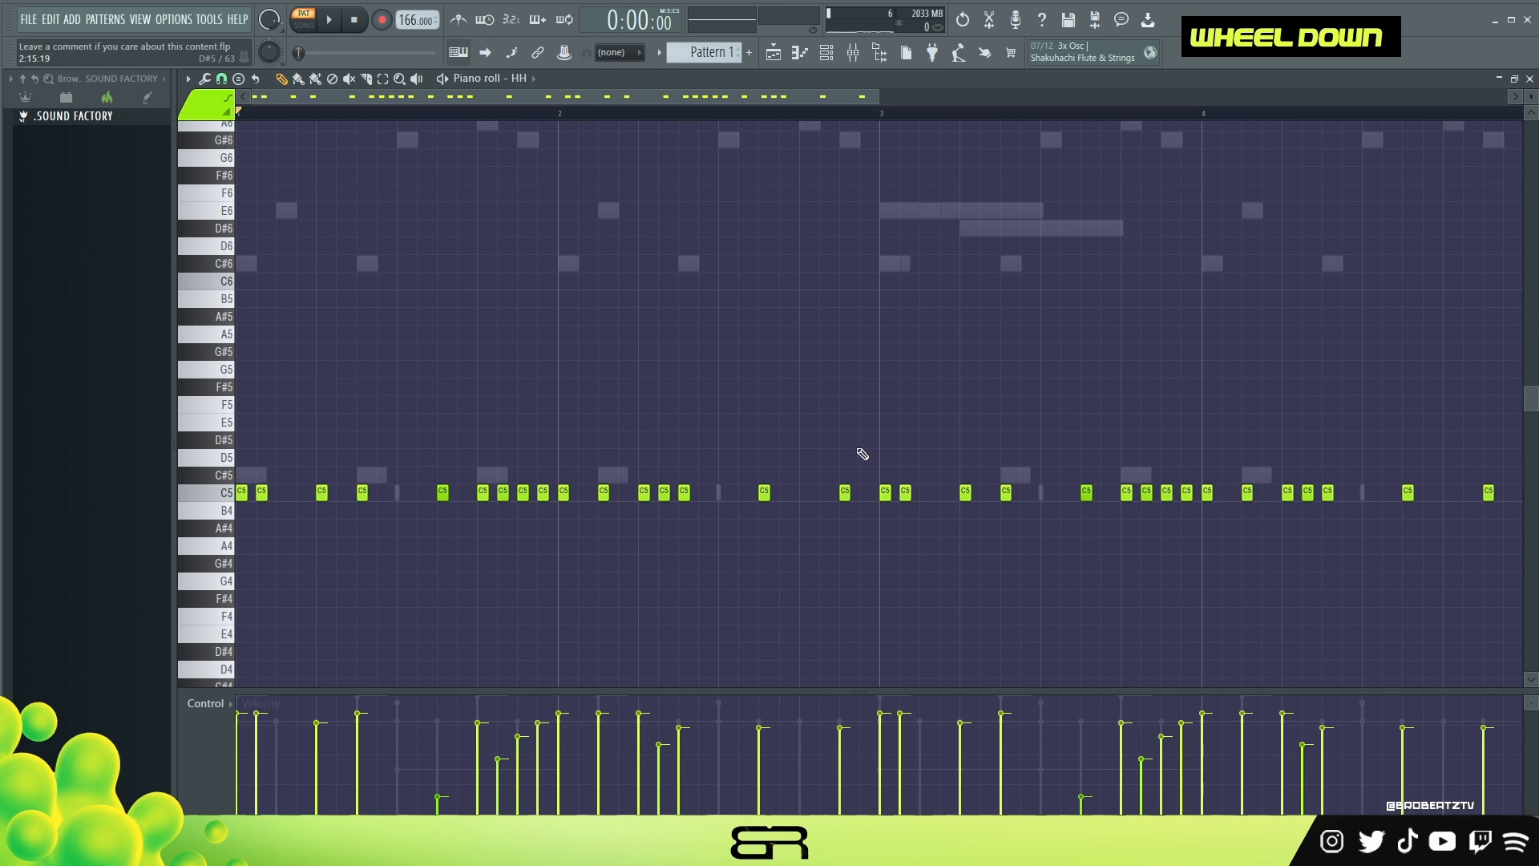
scroll(622, 399, down, 1)
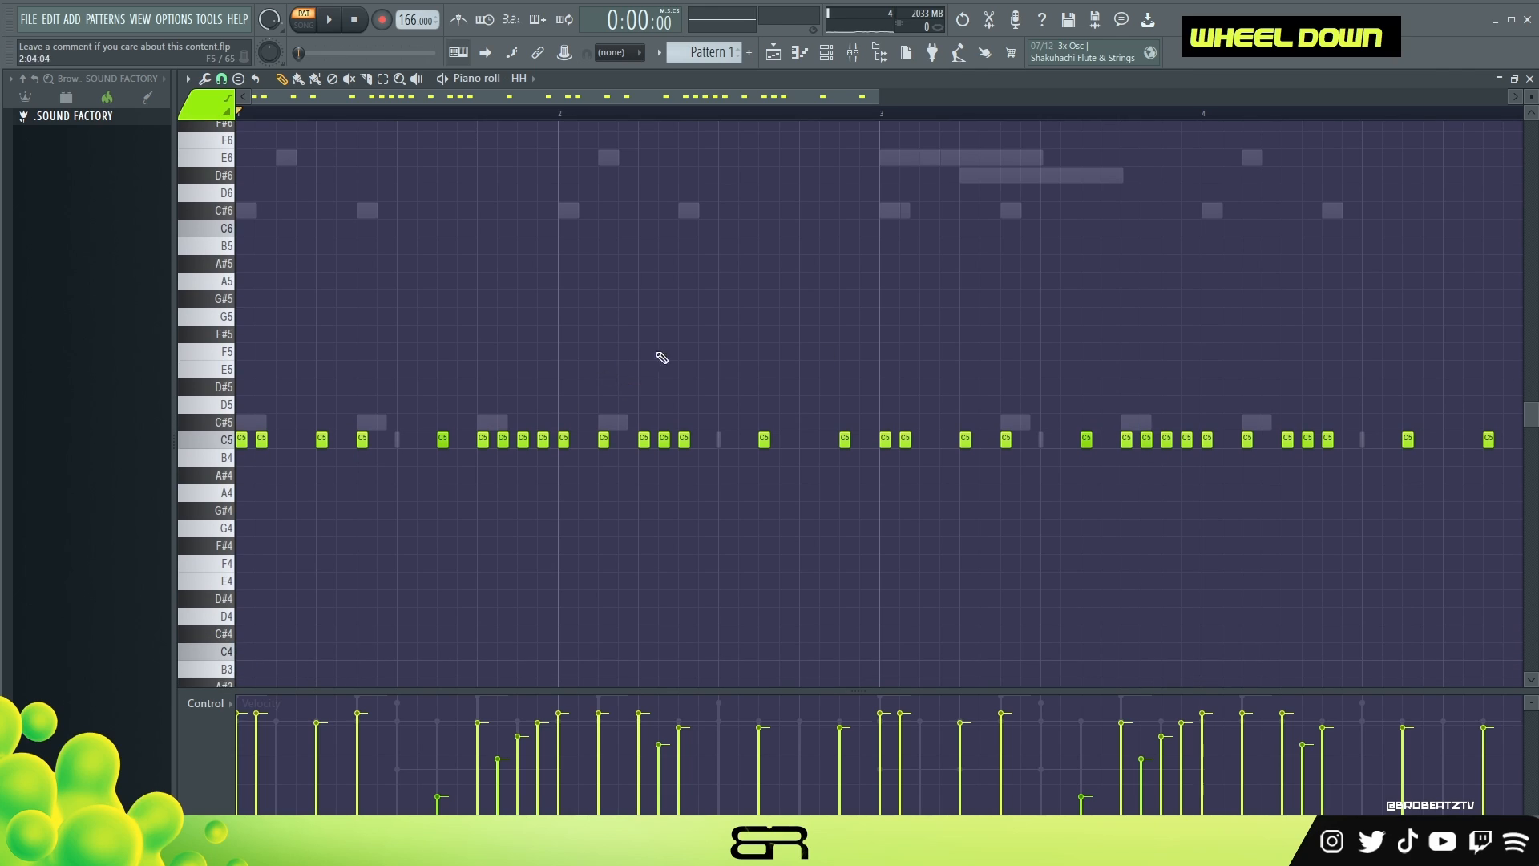
drag(713, 437, 586, 442)
right_click(689, 353)
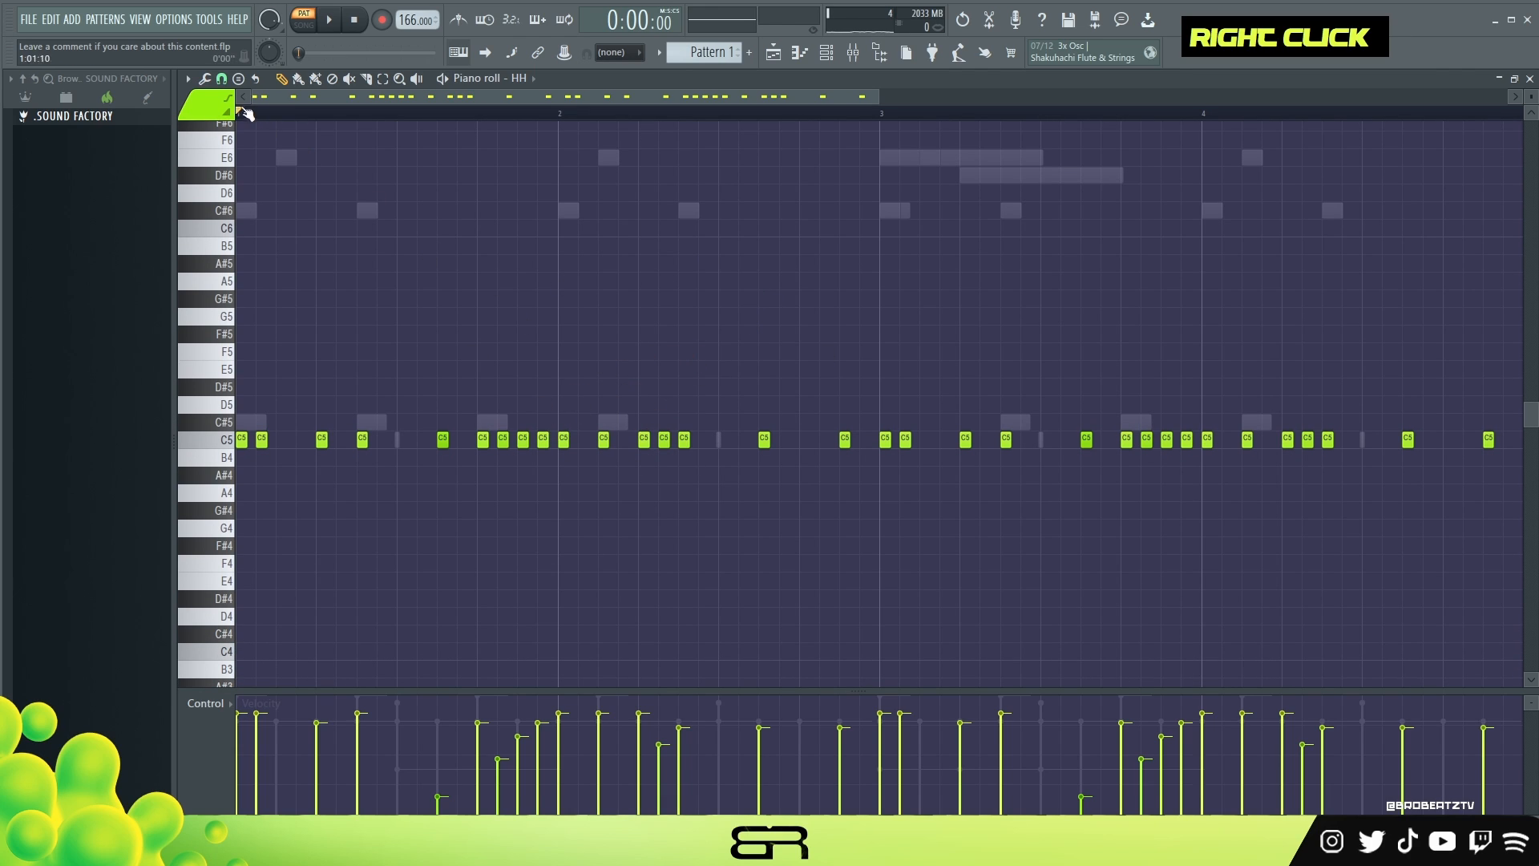
click(231, 80)
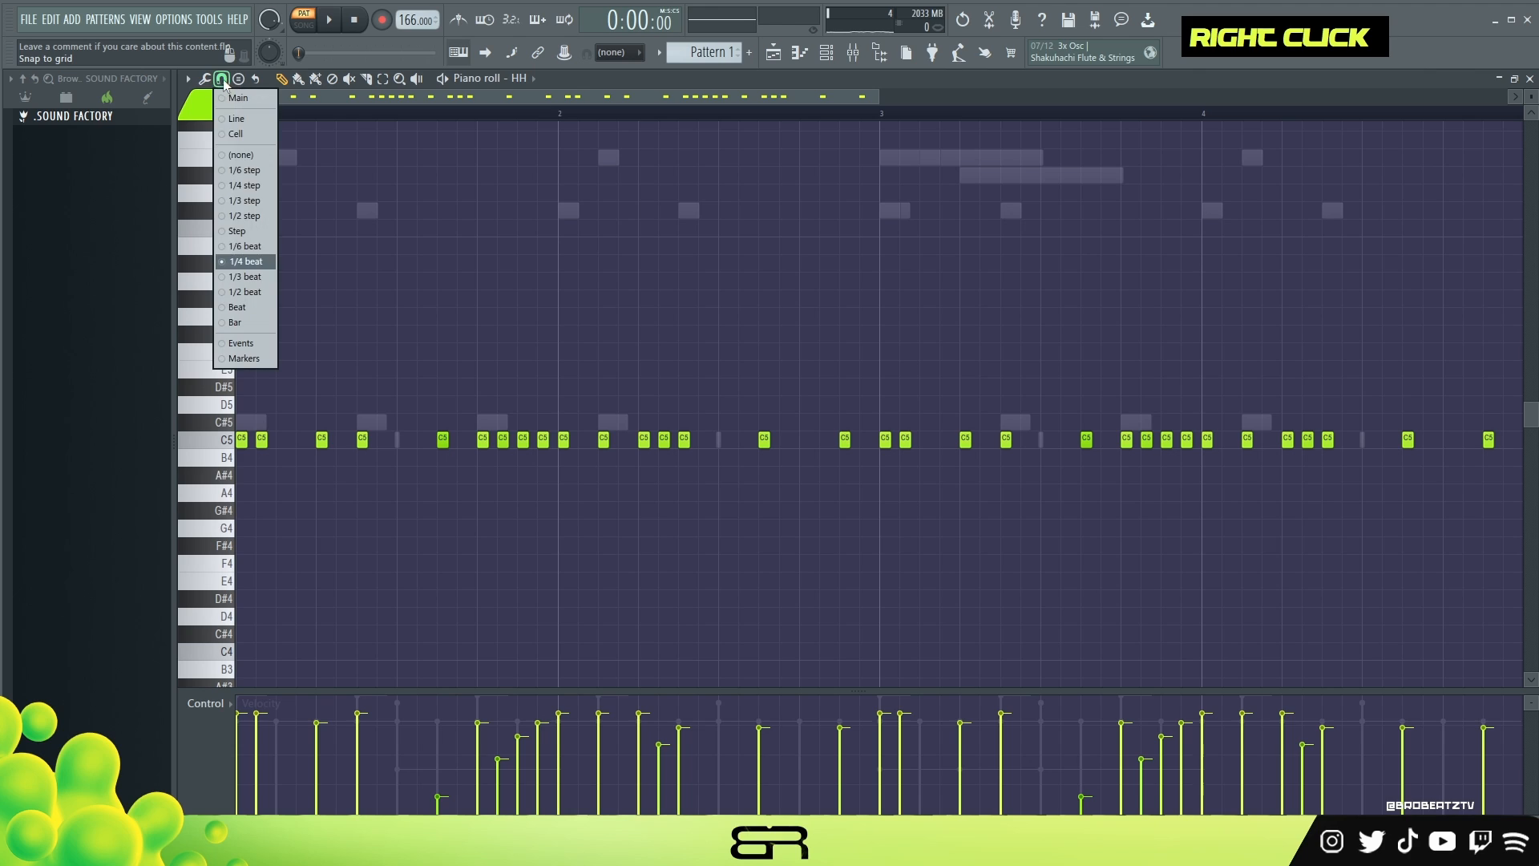
click(240, 277)
click(561, 528)
click(616, 528)
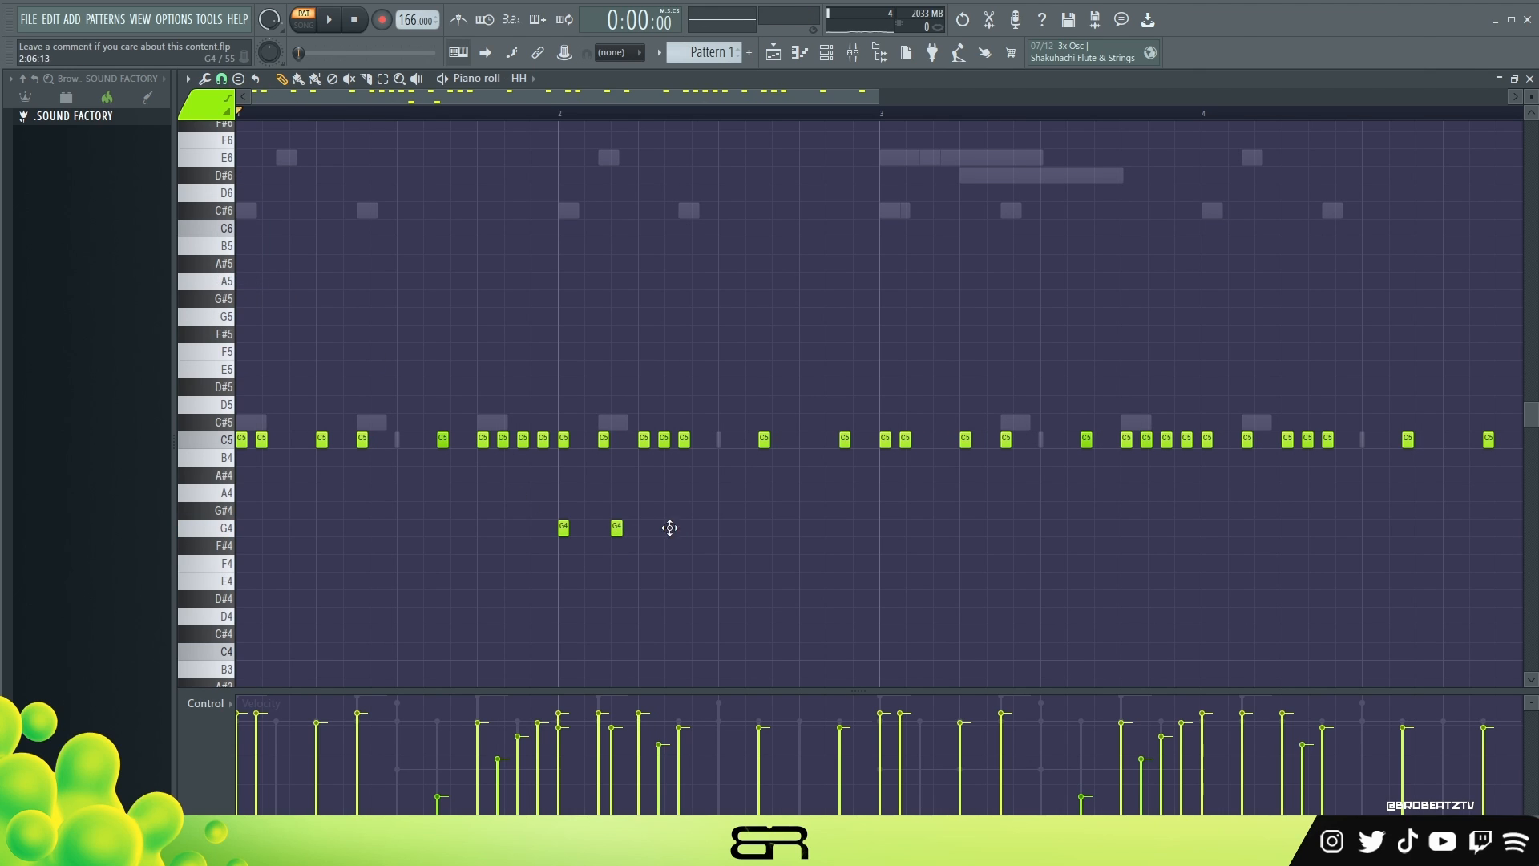
click(671, 528)
- Lower the velocity of the three G4 hi-hat notes together and play the result
drag(753, 503, 497, 570)
alt+scroll(609, 527, down, 6)
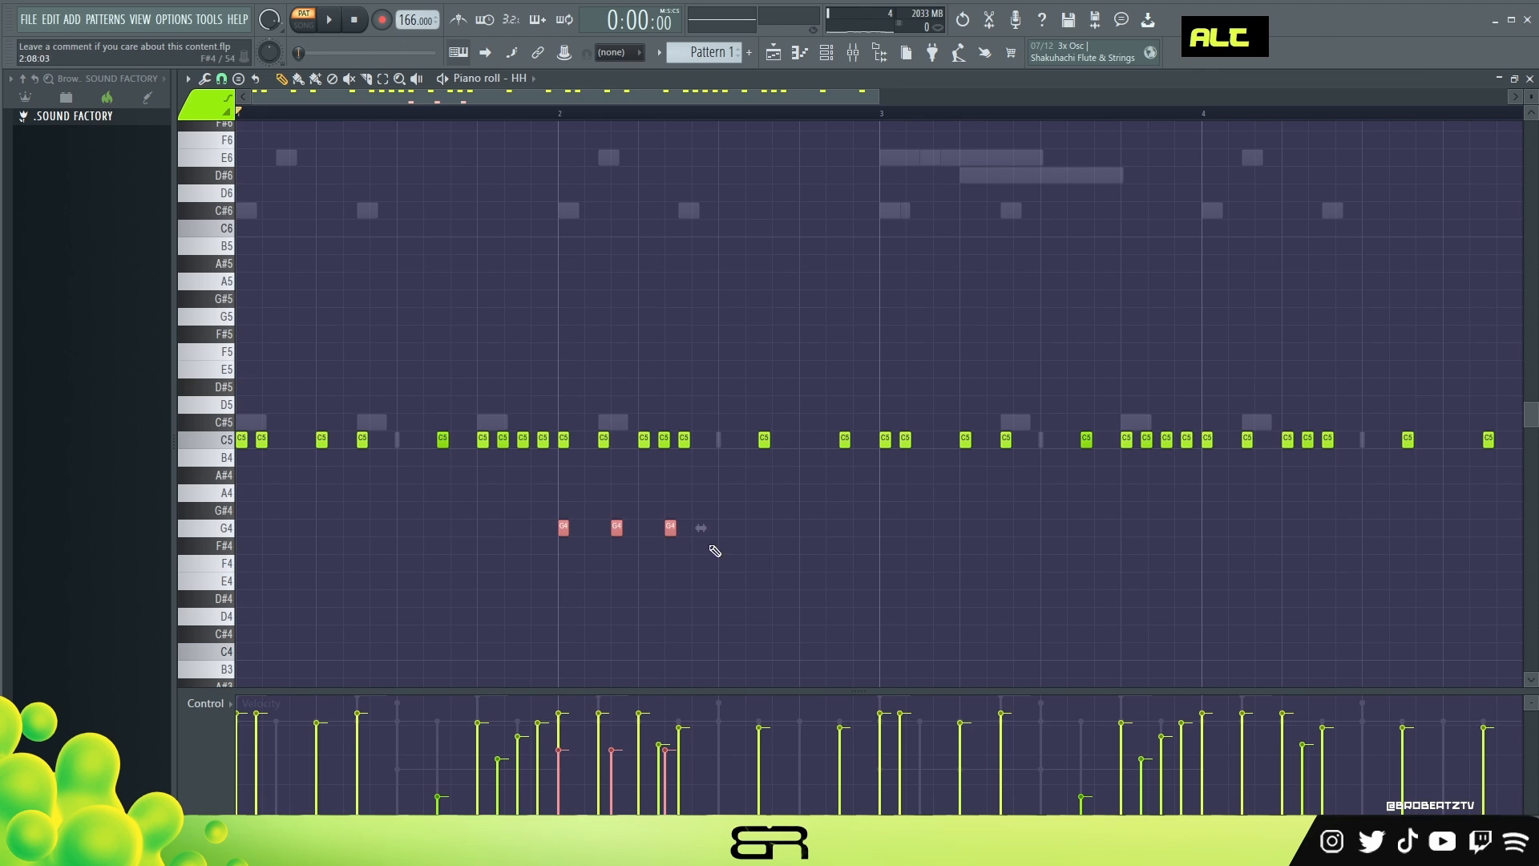
click(816, 566)
key(space)
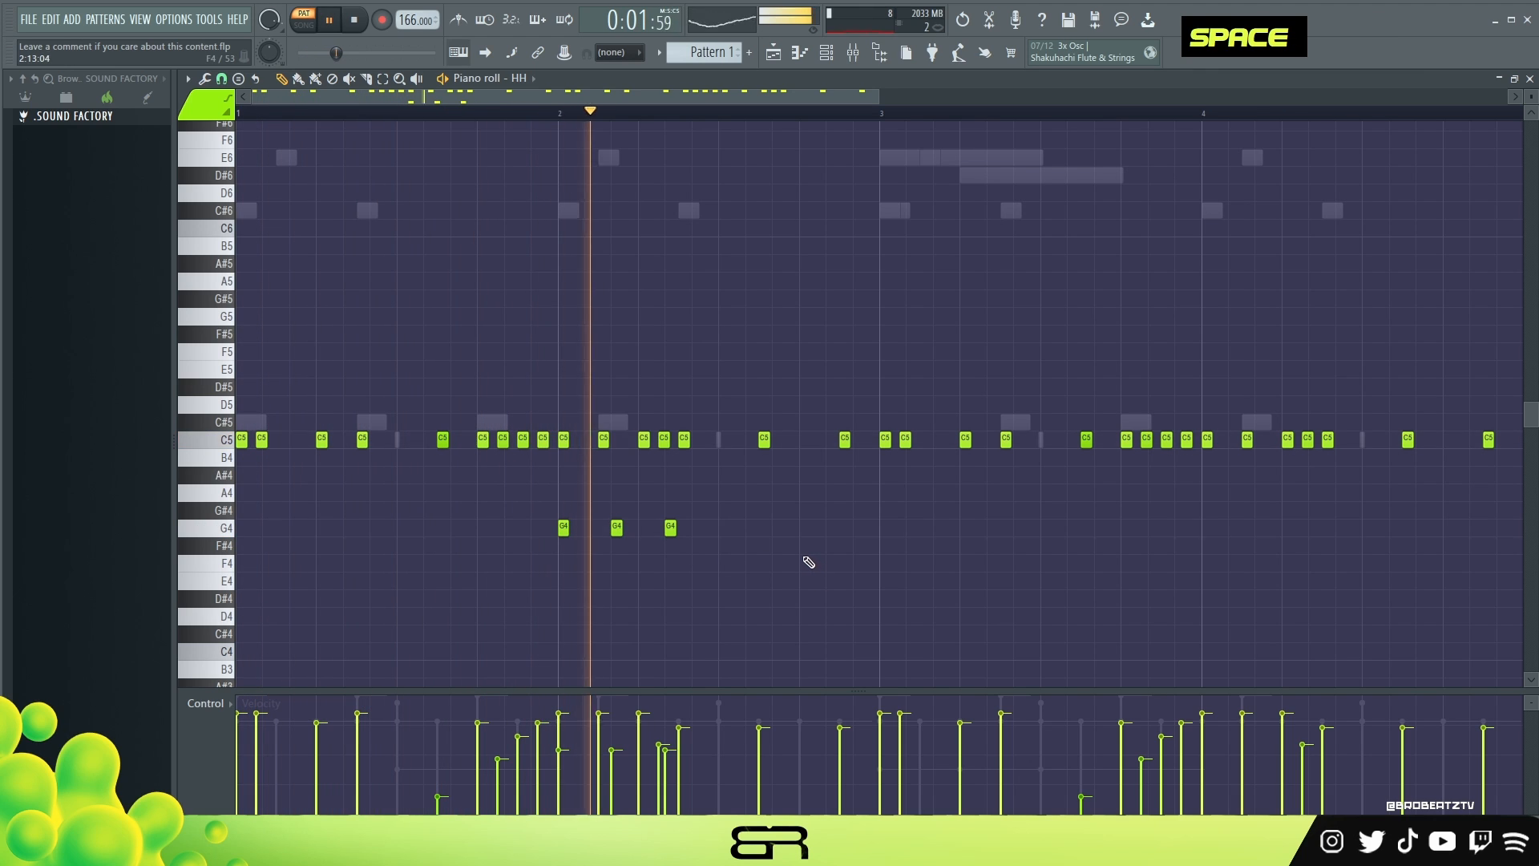
key(space)
- Transpose the three G4 hi-hat notes down two semitones to F4 and listen to them
ctrl+drag(760, 501, 463, 517)
key(shift+Down)
key(shift+Down)
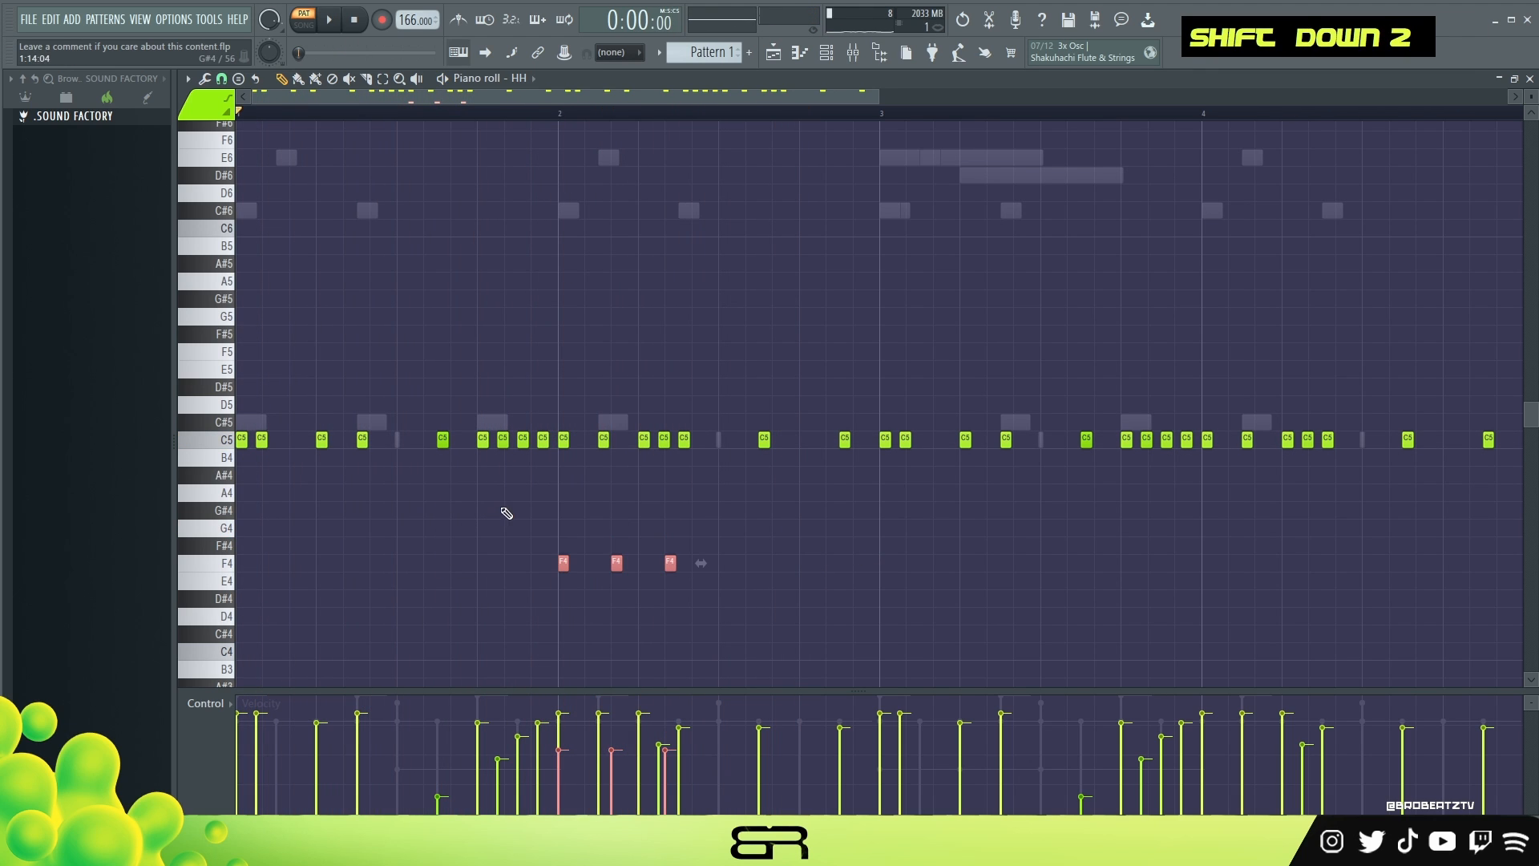
key(space)
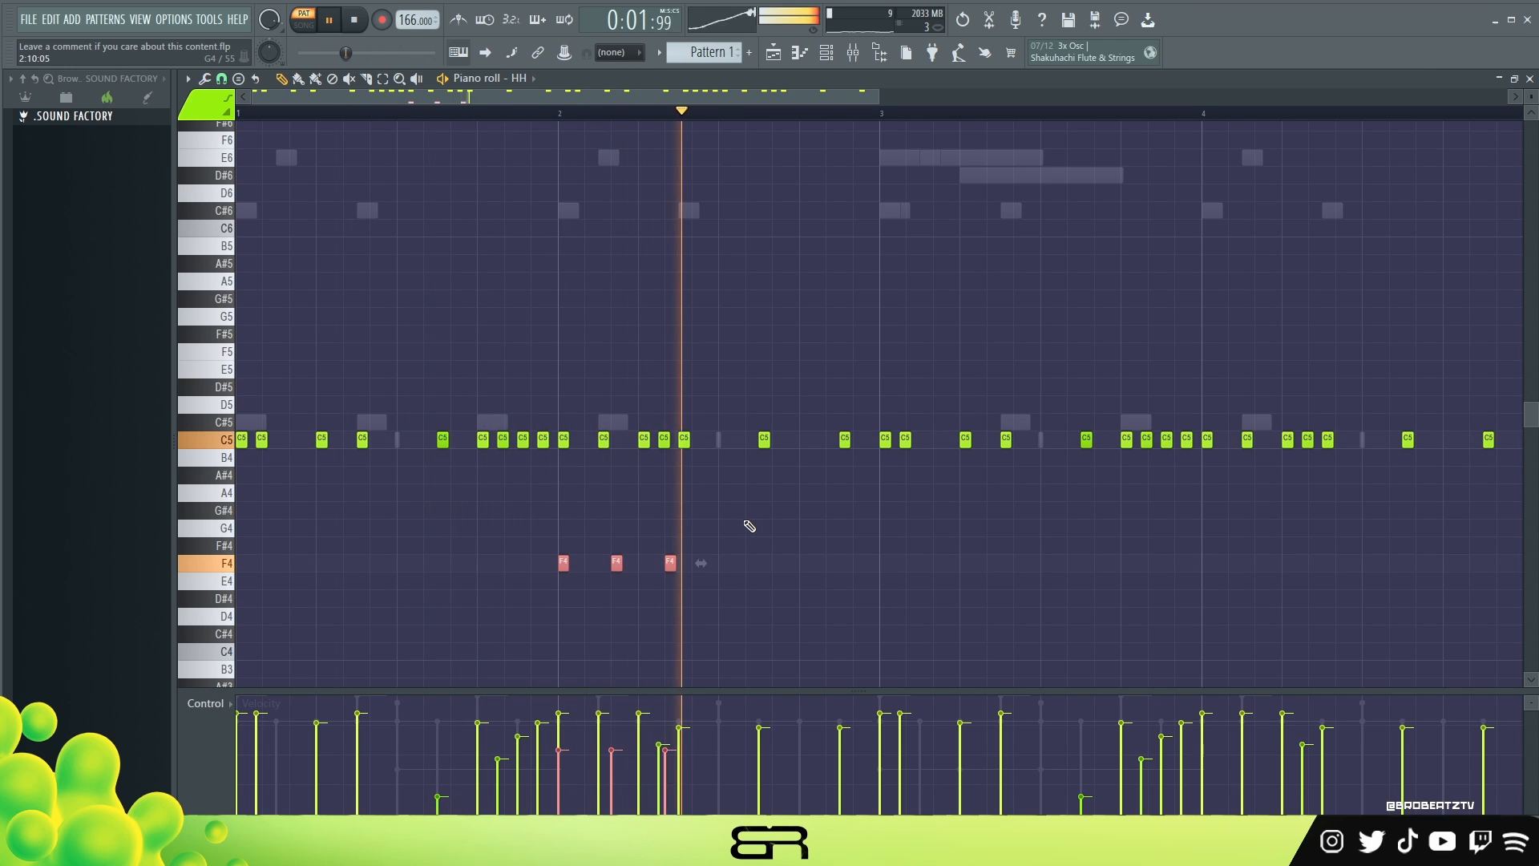
key(space)
right_click(992, 506)
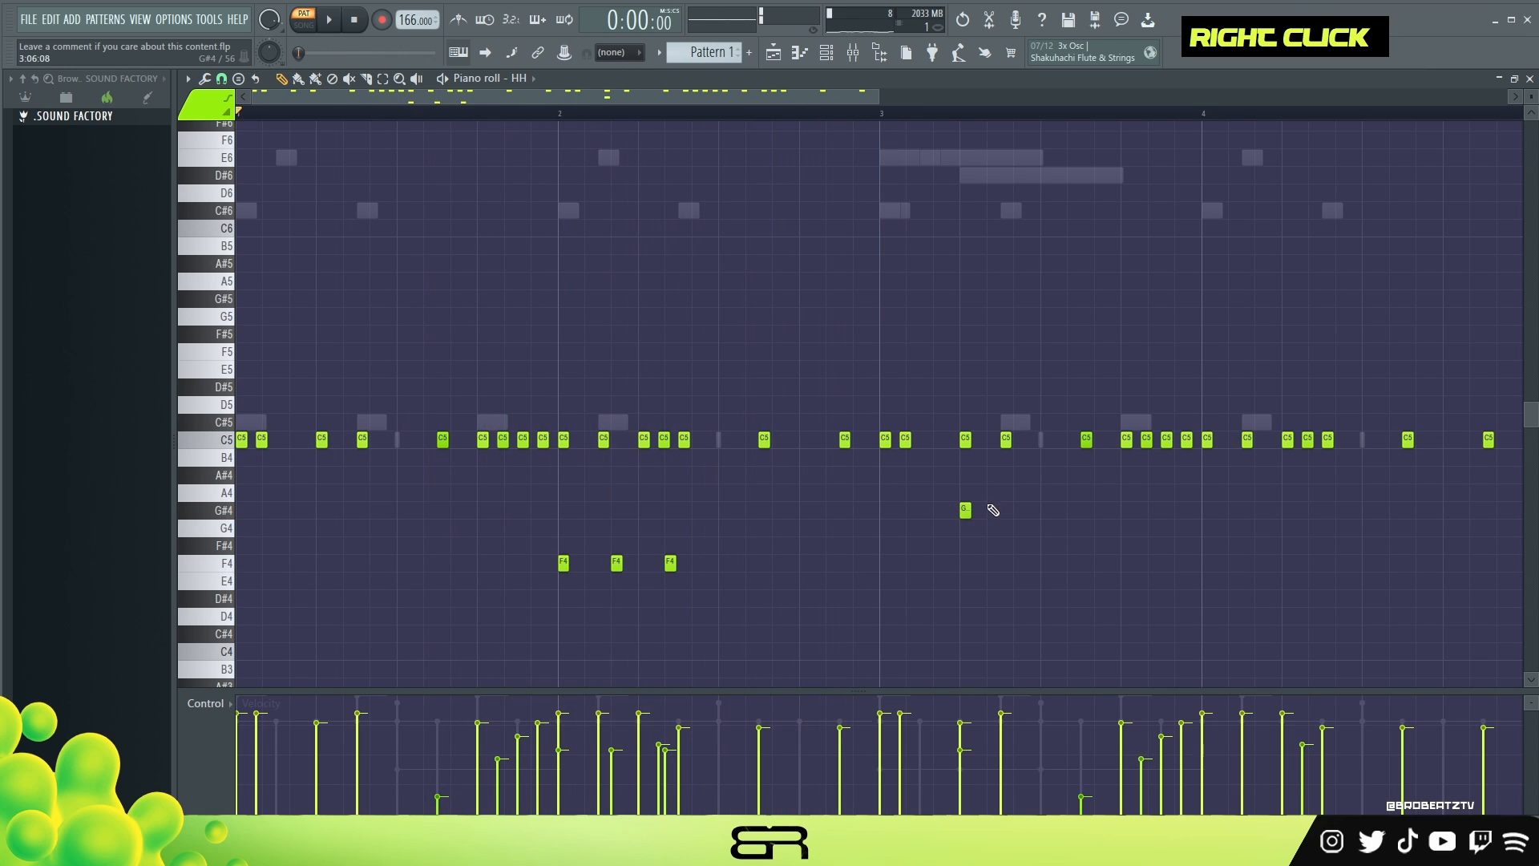
key(space)
right_click(966, 510)
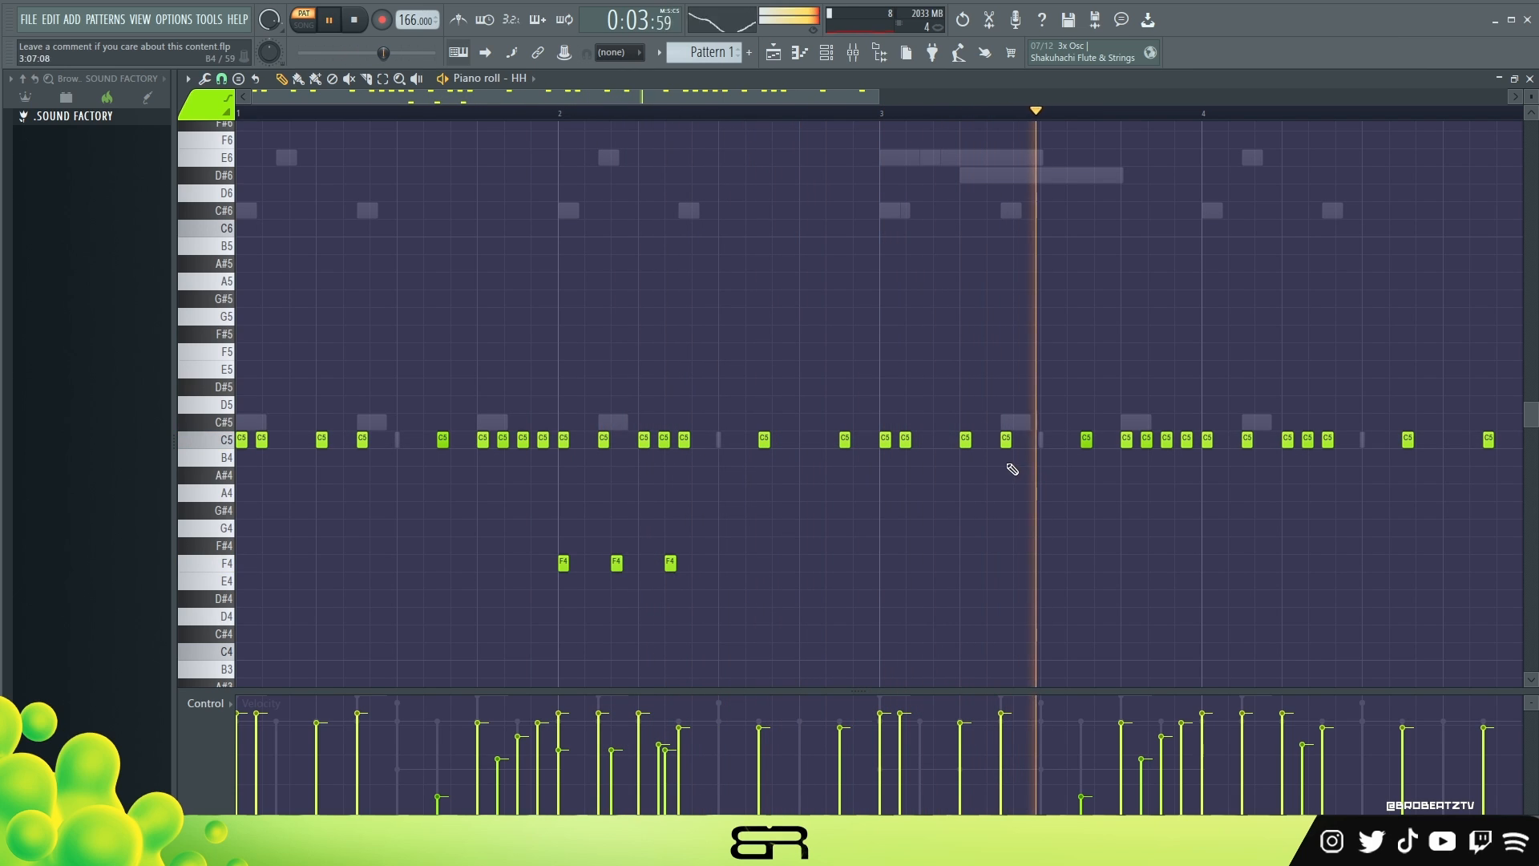
key(space)
- Delete the quiet hi-hat in bar 3 and move the five-note run that follows it one beat earlier
ctrl+drag(1058, 415, 1036, 442)
ctrl+click(1086, 439)
right_click(1087, 439)
ctrl+click(1211, 444)
right_click(1082, 481)
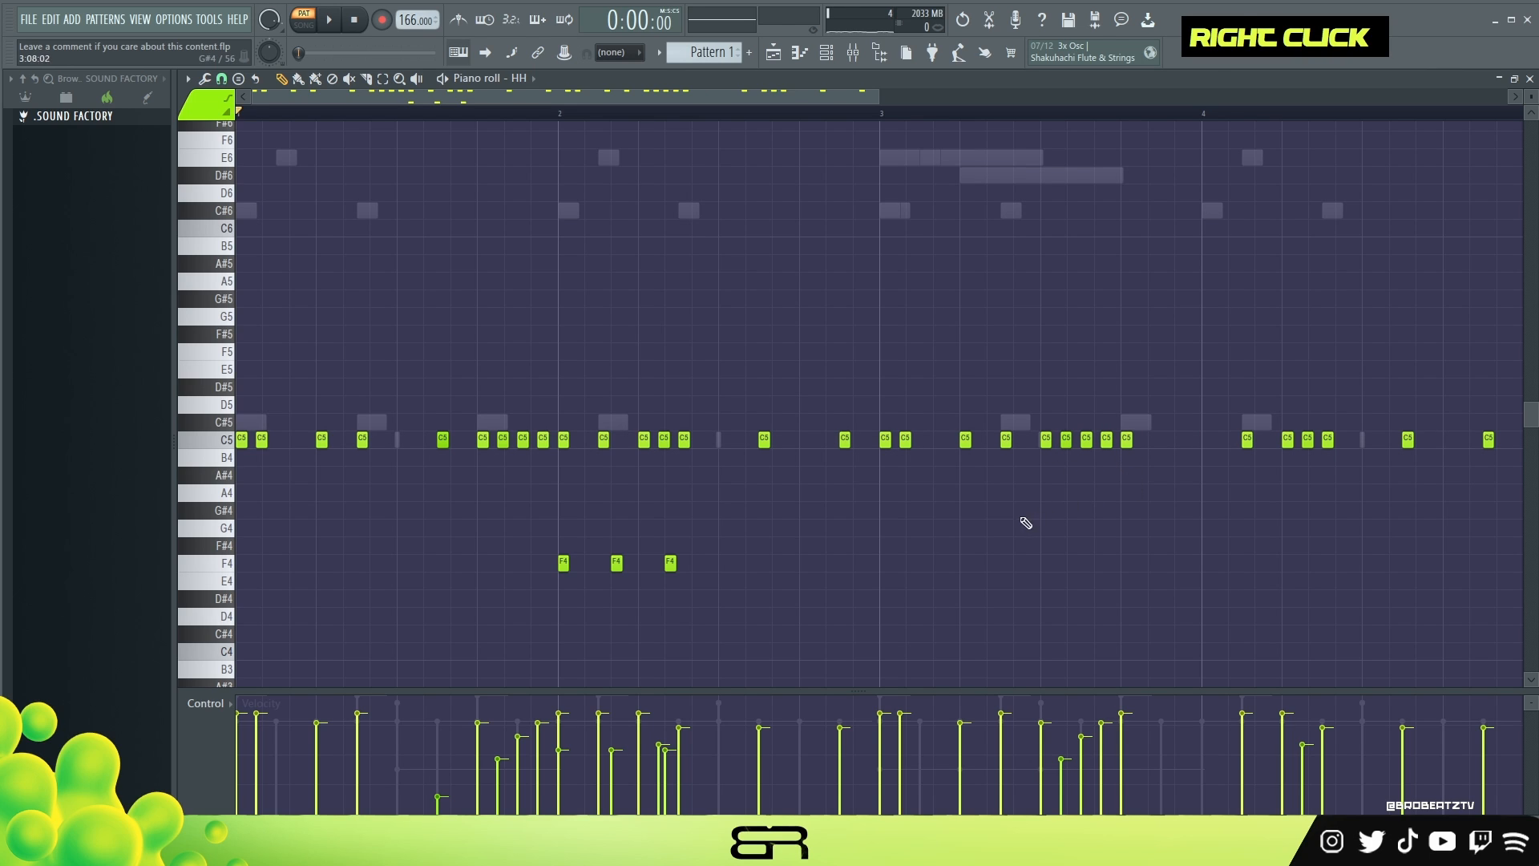
- Add a G#4 hi-hat on beat 3 of bar 3 and an A#4 a third of a beat after it, checking them in playback
click(1042, 513)
click(1072, 474)
ctrl+drag(1108, 449, 1002, 541)
key(space)
ctrl+drag(1116, 447, 406, 584)
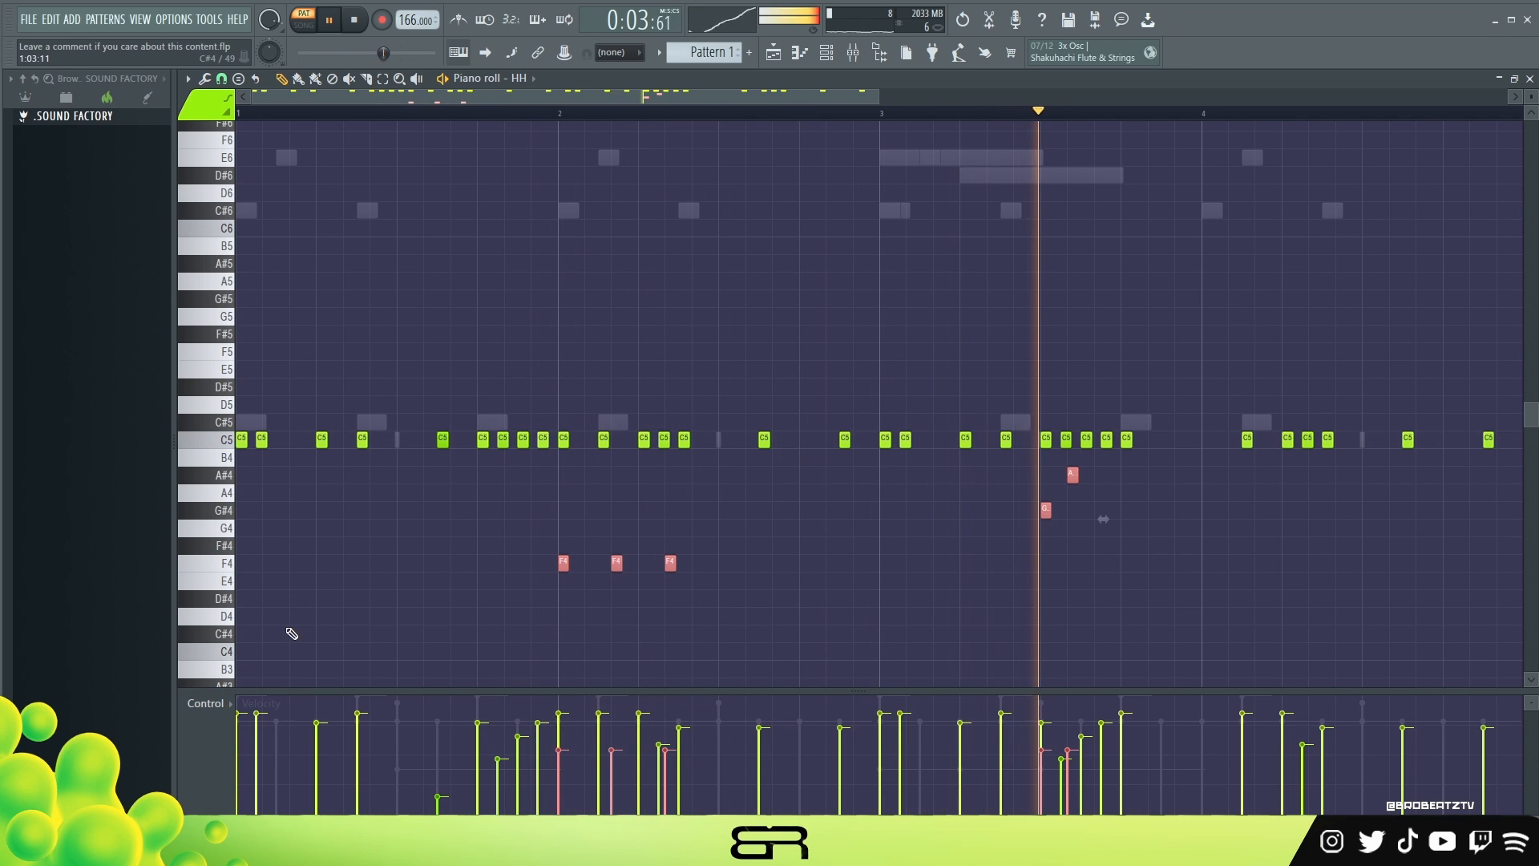
right_click(1034, 587)
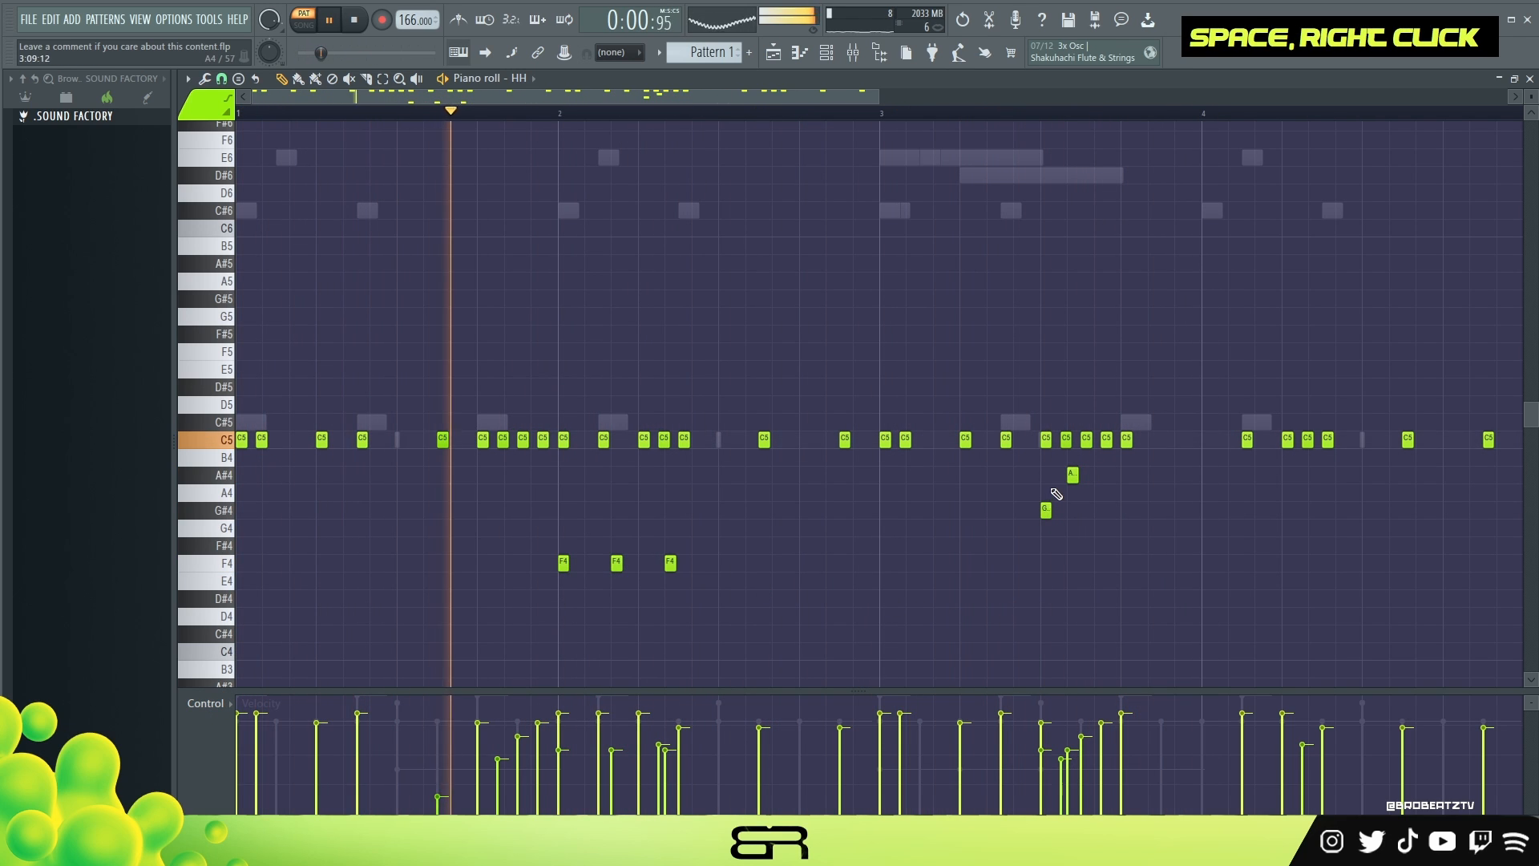
key(space)
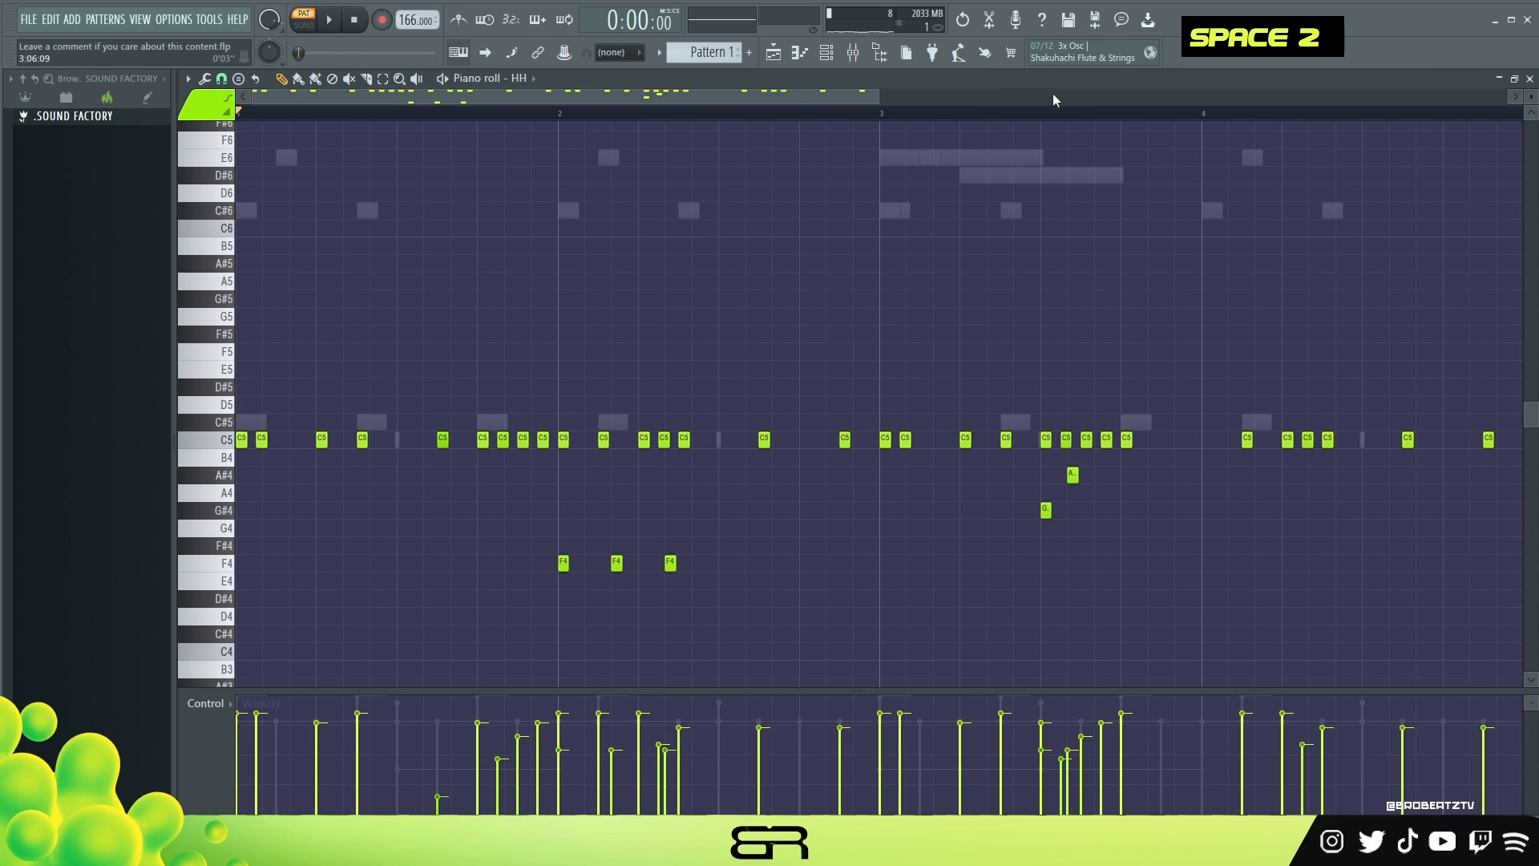
- Replace the three C5 hi-hats within beat 3 of bar 3 with two C5 notes spaced a third of a beat apart
scroll(1053, 100, up, 2)
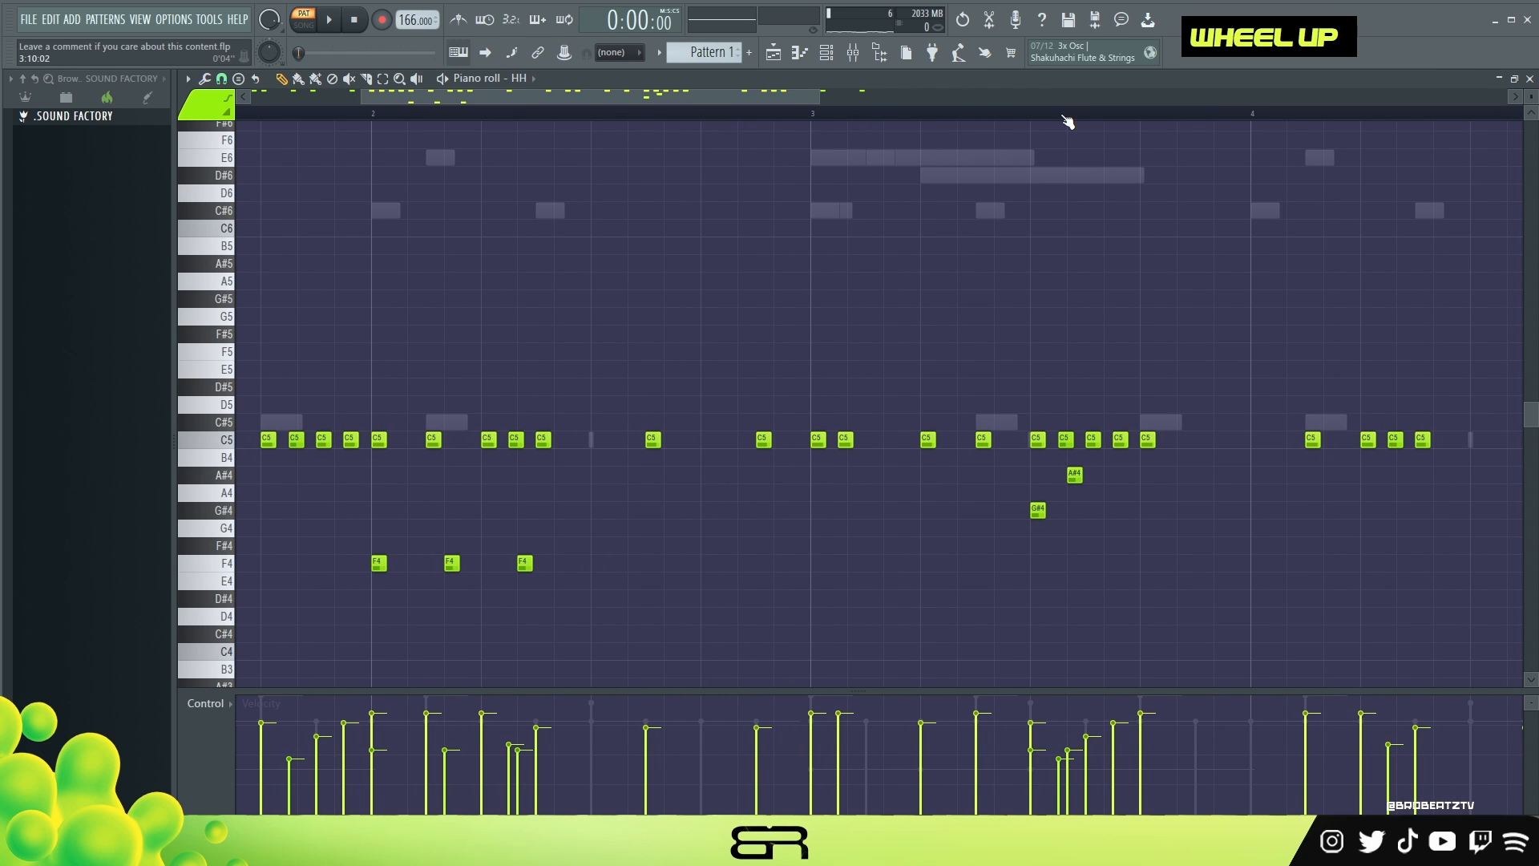
click(224, 84)
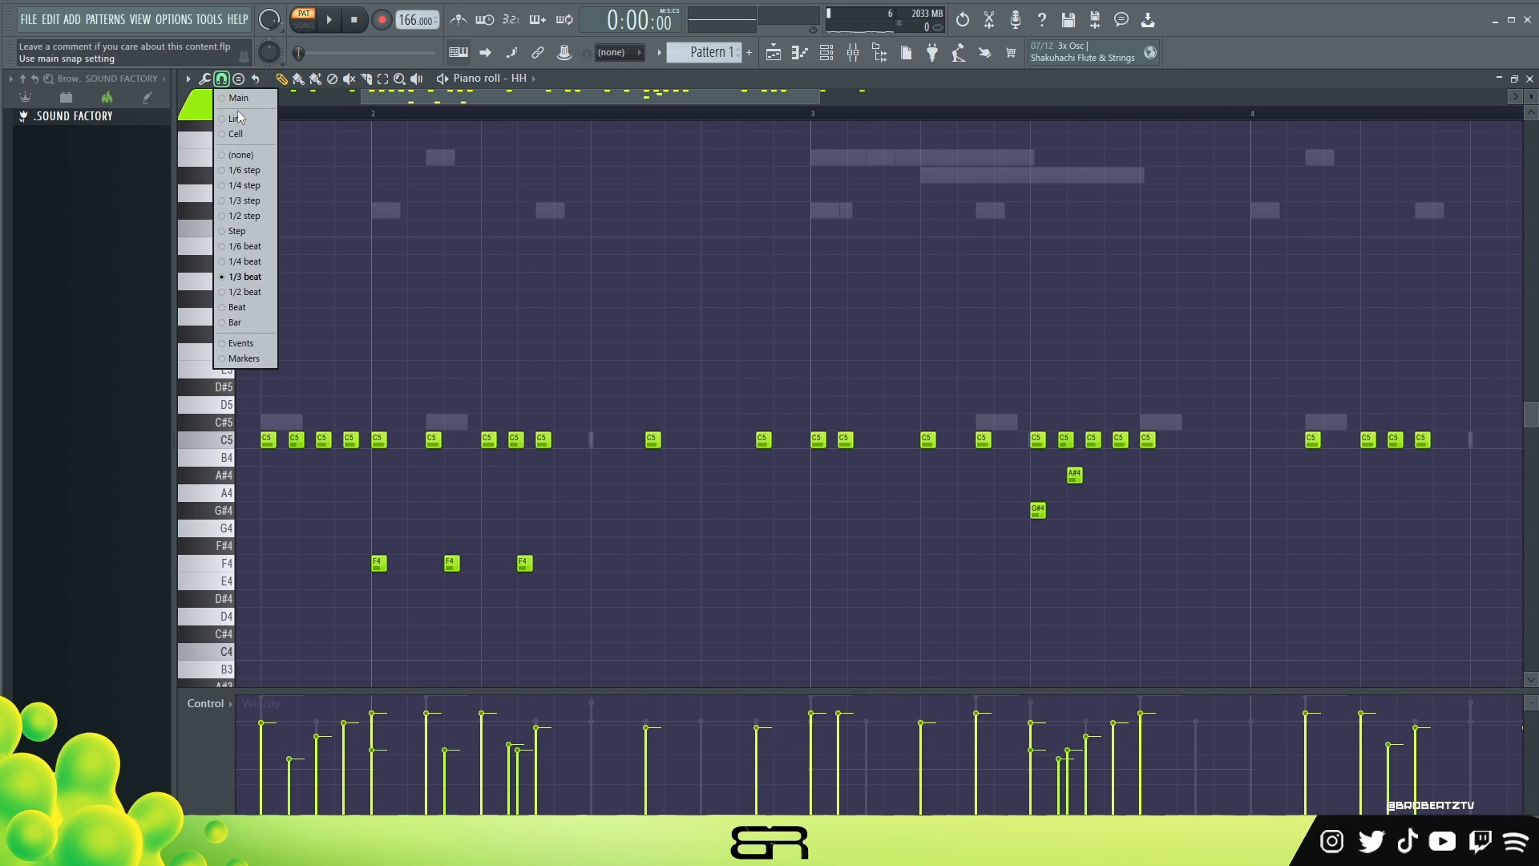
right_click(1238, 450)
right_click(1093, 441)
right_click(1119, 441)
double_click(1112, 441)
key(space)
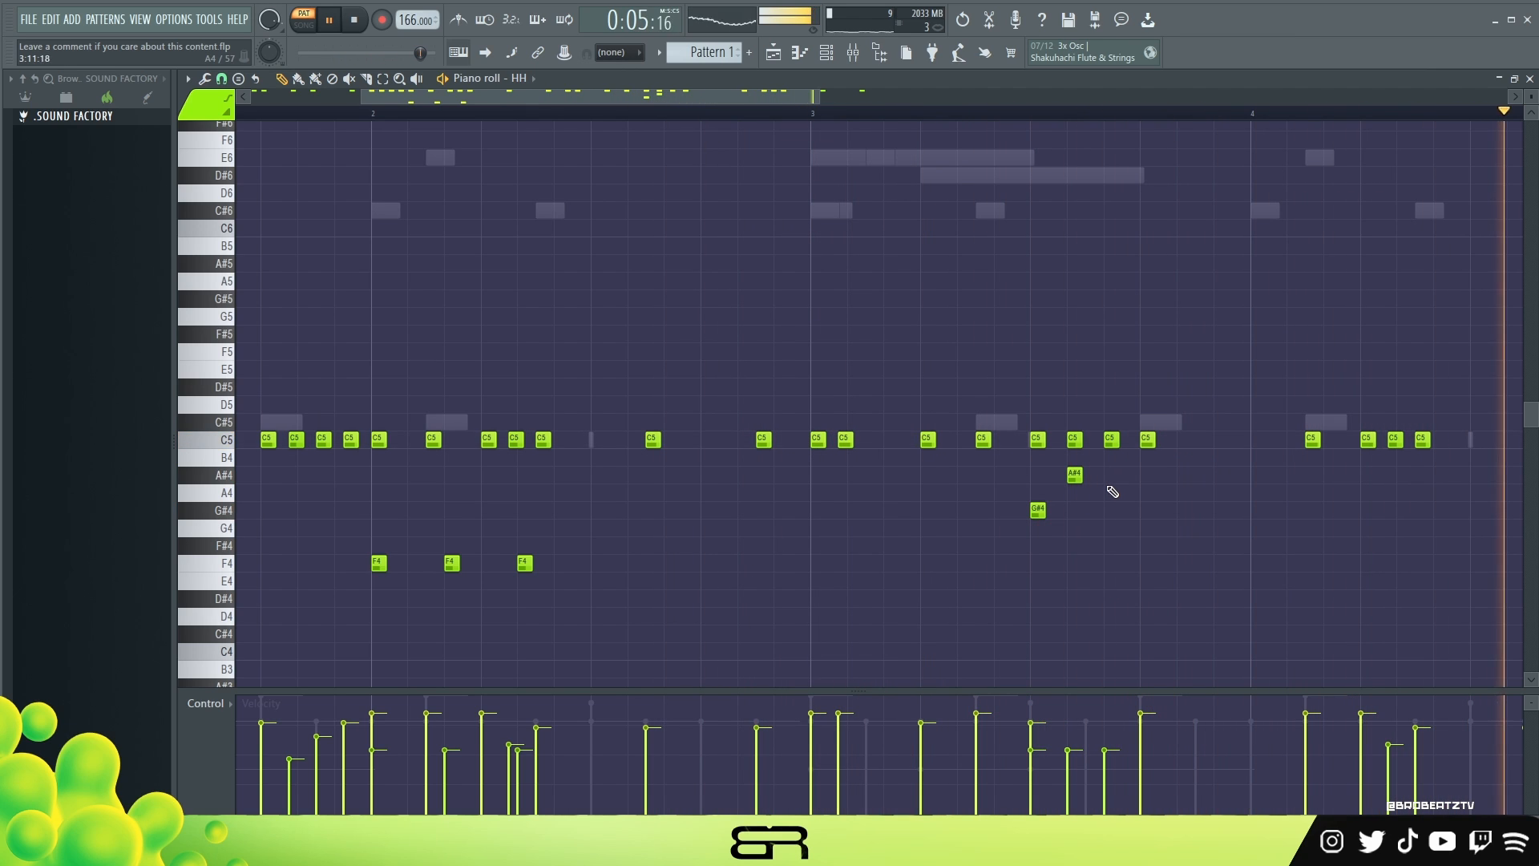
key(space)
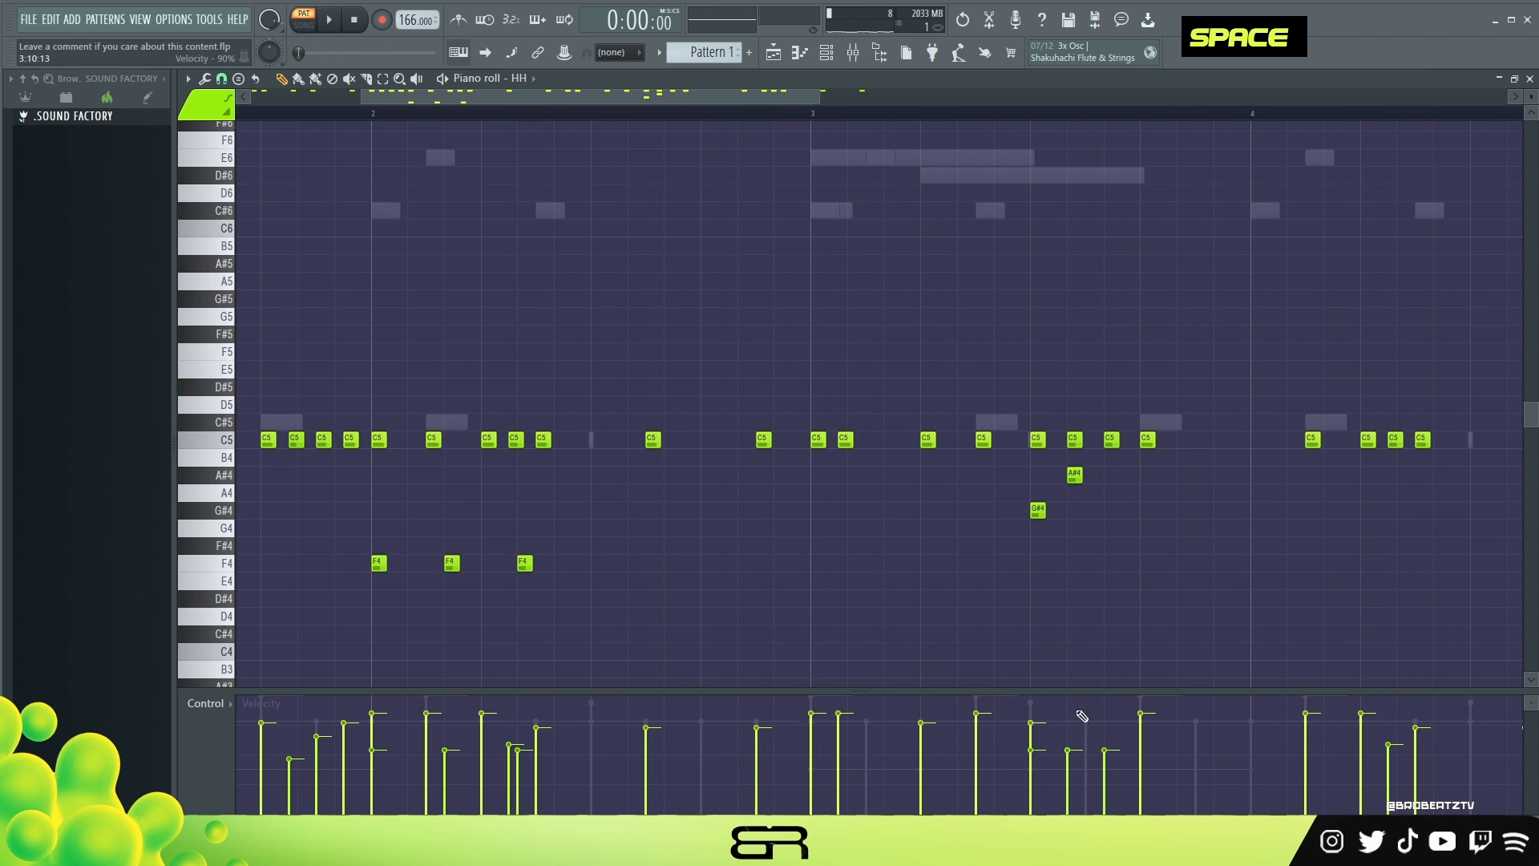
- Pan the first F4 hi-hat right, the last F4 and the G#4 left, and the A#4 16% right
right_click(1108, 549)
drag(1104, 485, 345, 594)
ctrl+shift+click(1075, 476)
click(206, 703)
click(220, 735)
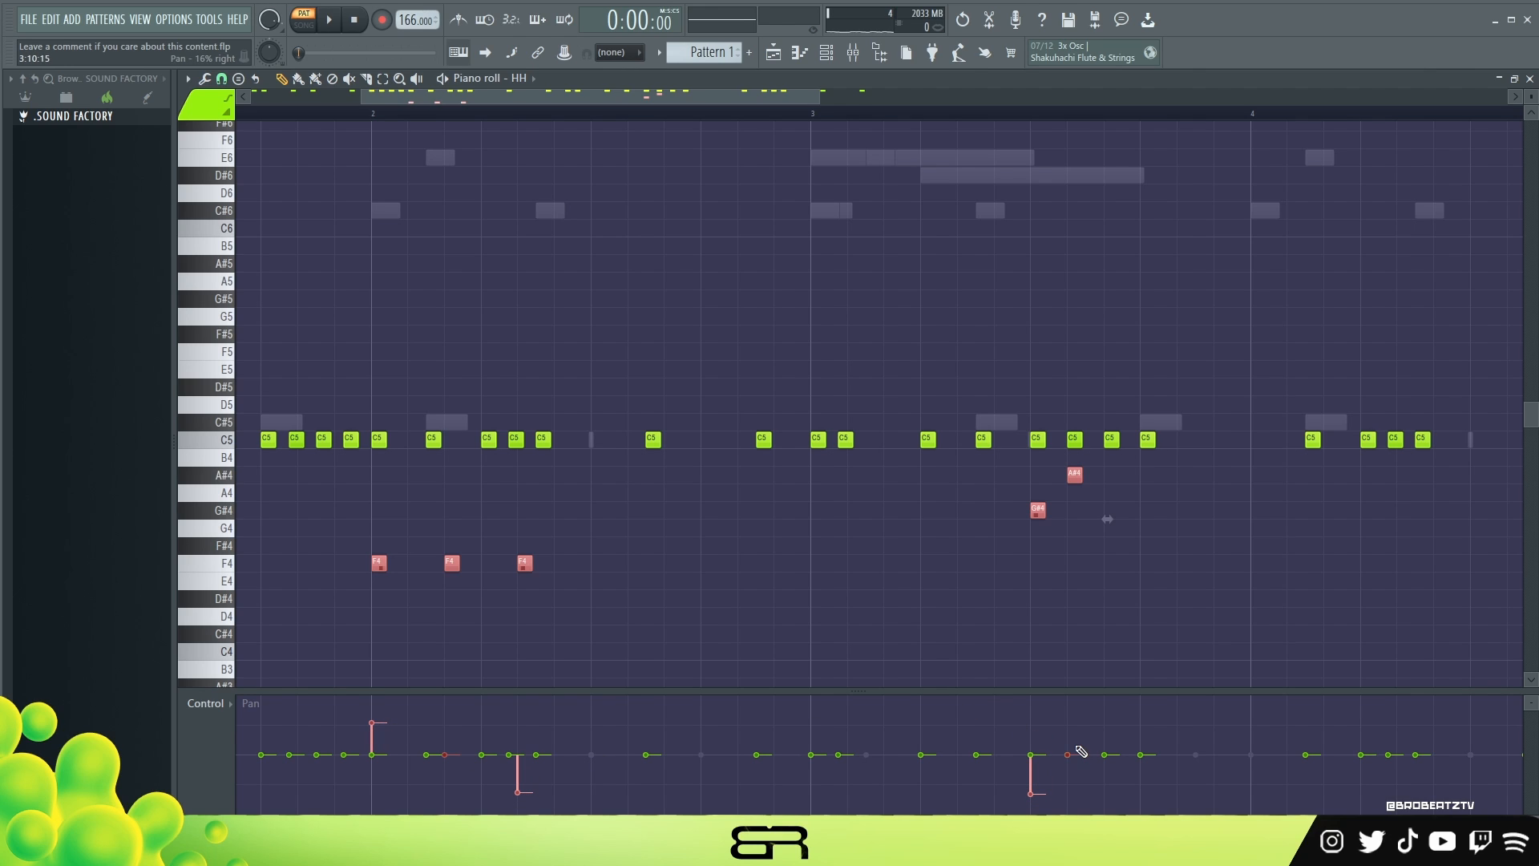
- In bar 3's beat-3 triplet, pan the last C5 hi-hat 62% right, the middle C5 left and the A#4 further right, checking playback
ctrl+click(1147, 439)
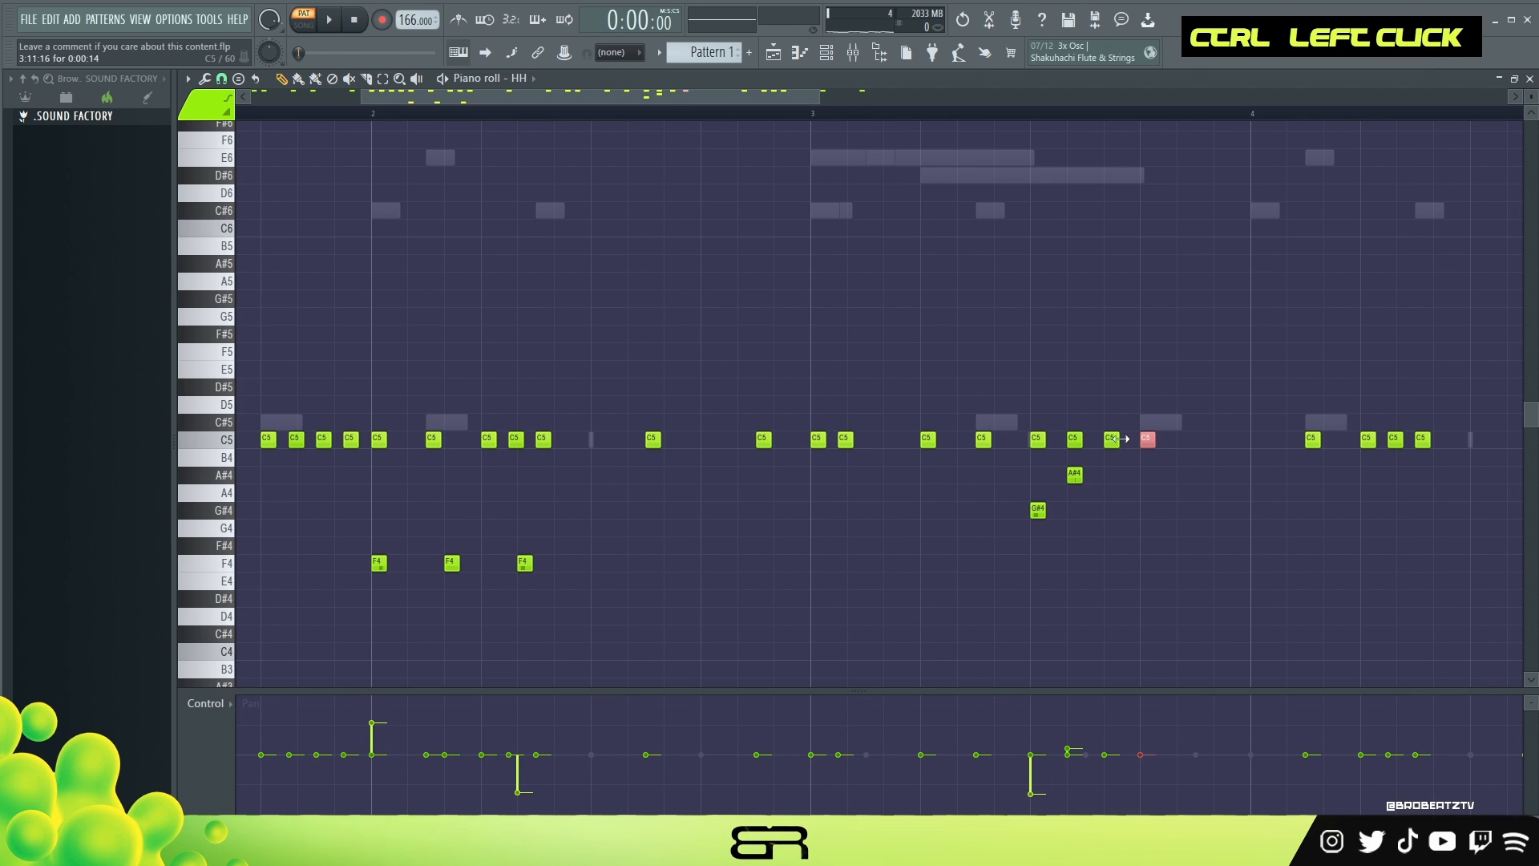
ctrl+shift+click(1111, 439)
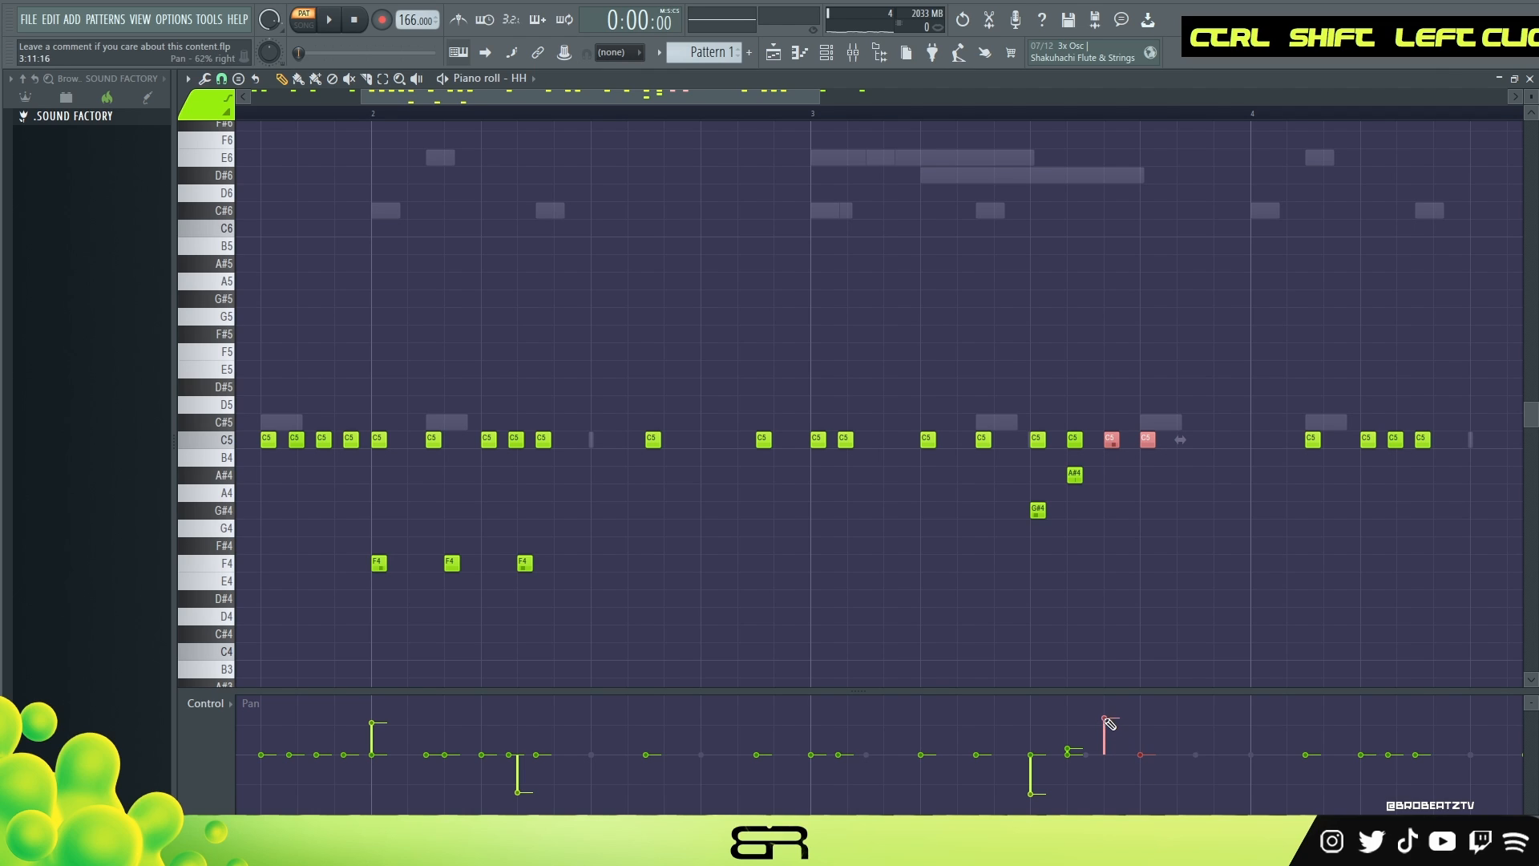
ctrl+click(1074, 439)
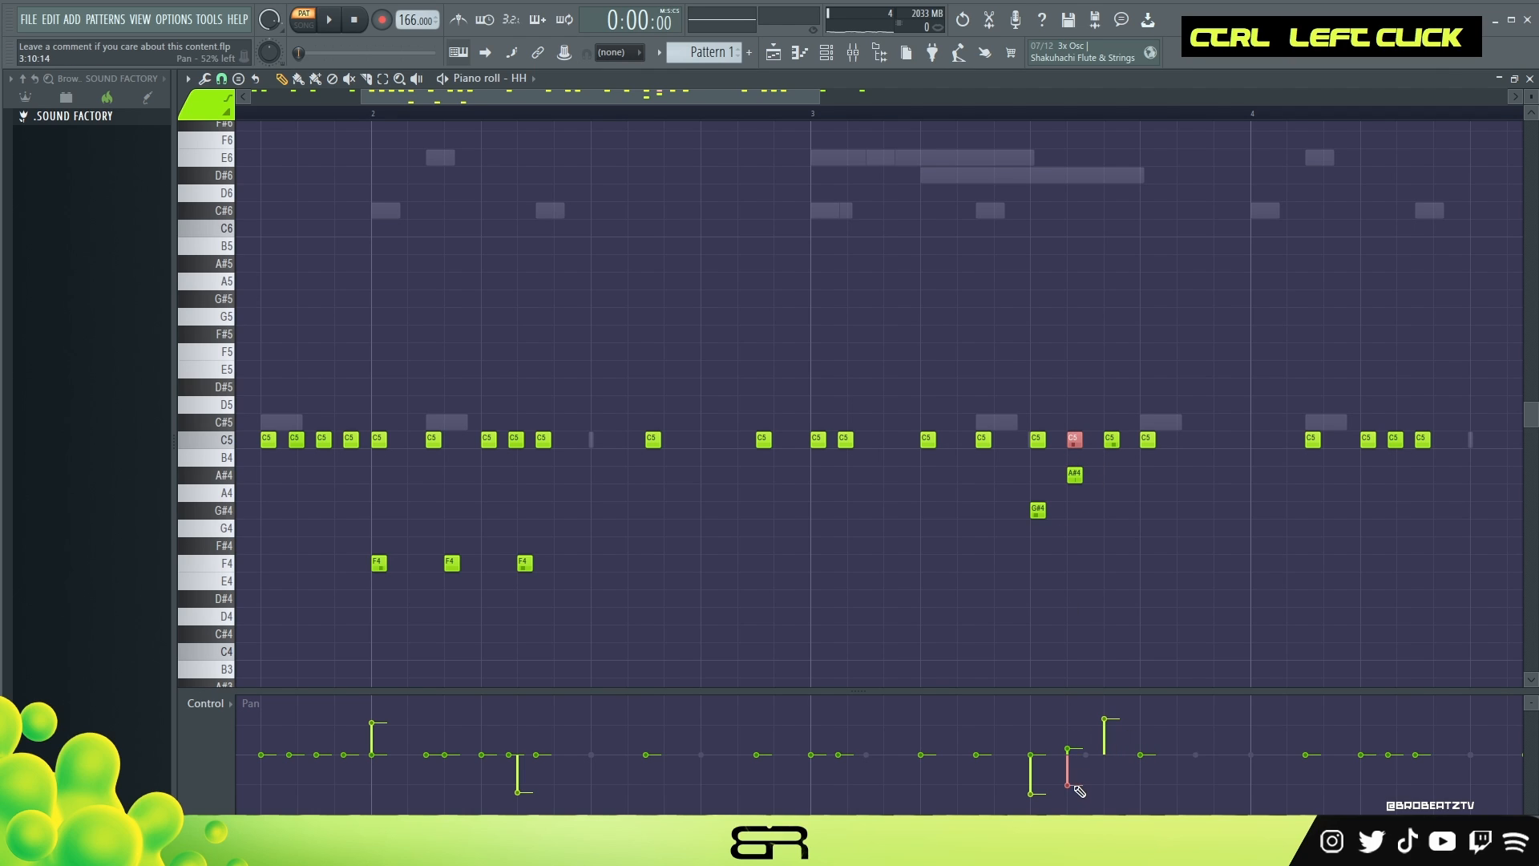
ctrl+click(1074, 475)
ctrl+click(1038, 510)
right_click(1035, 749)
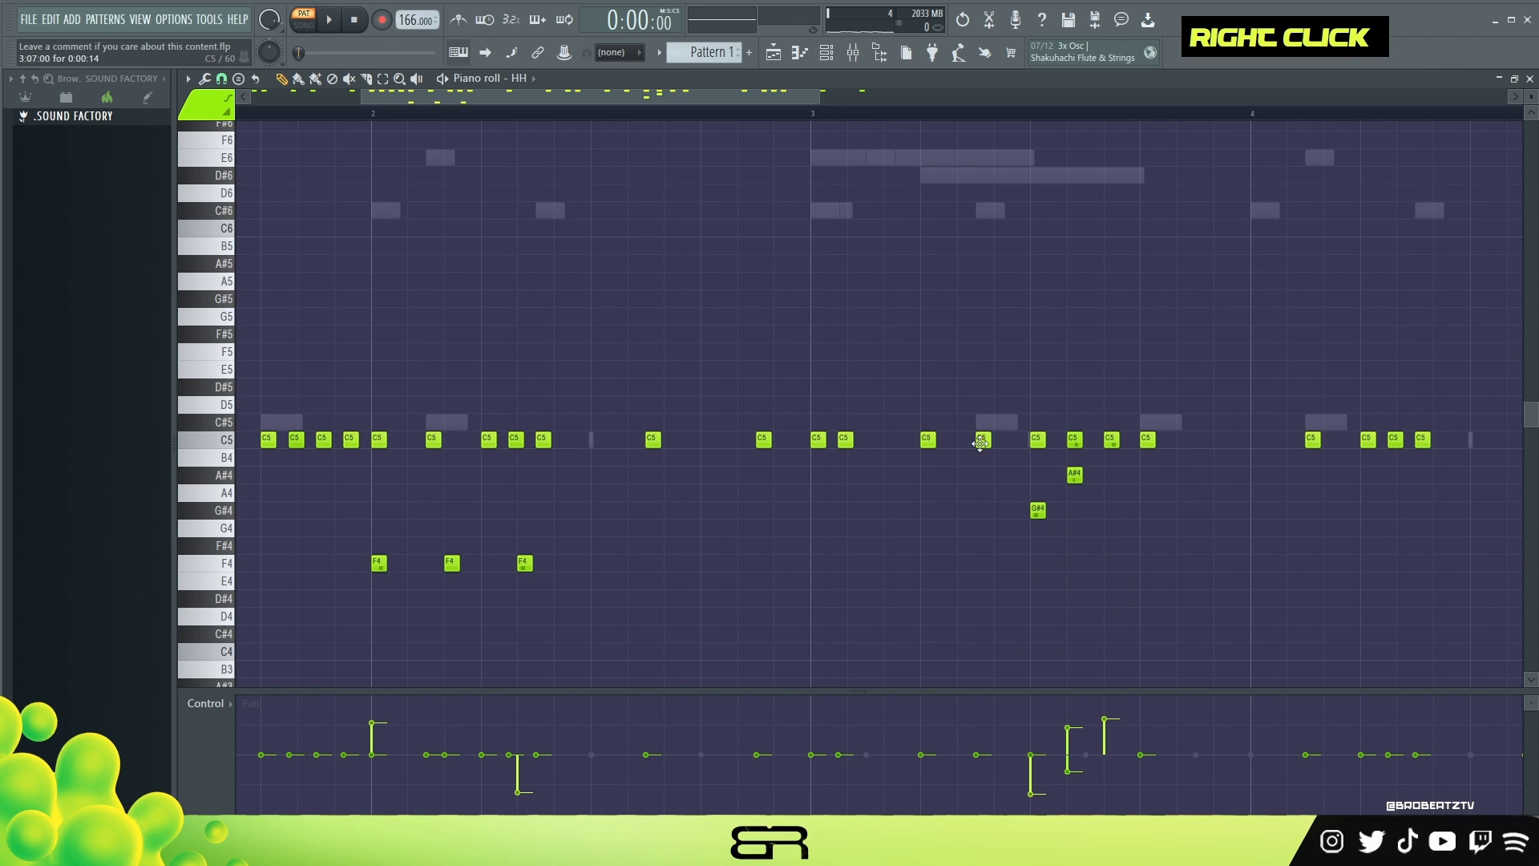
key(space)
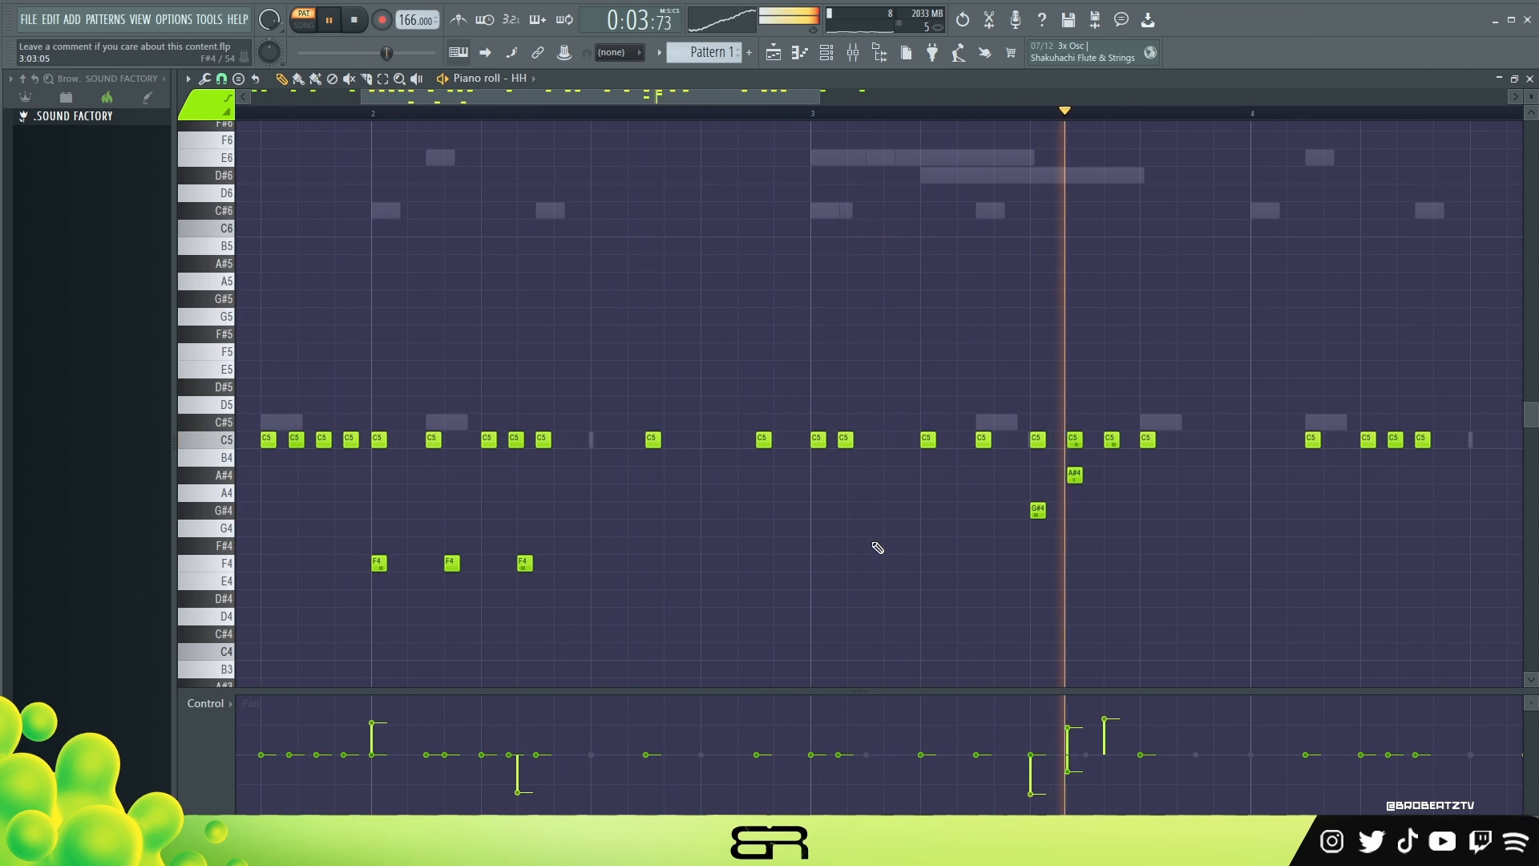
key(space)
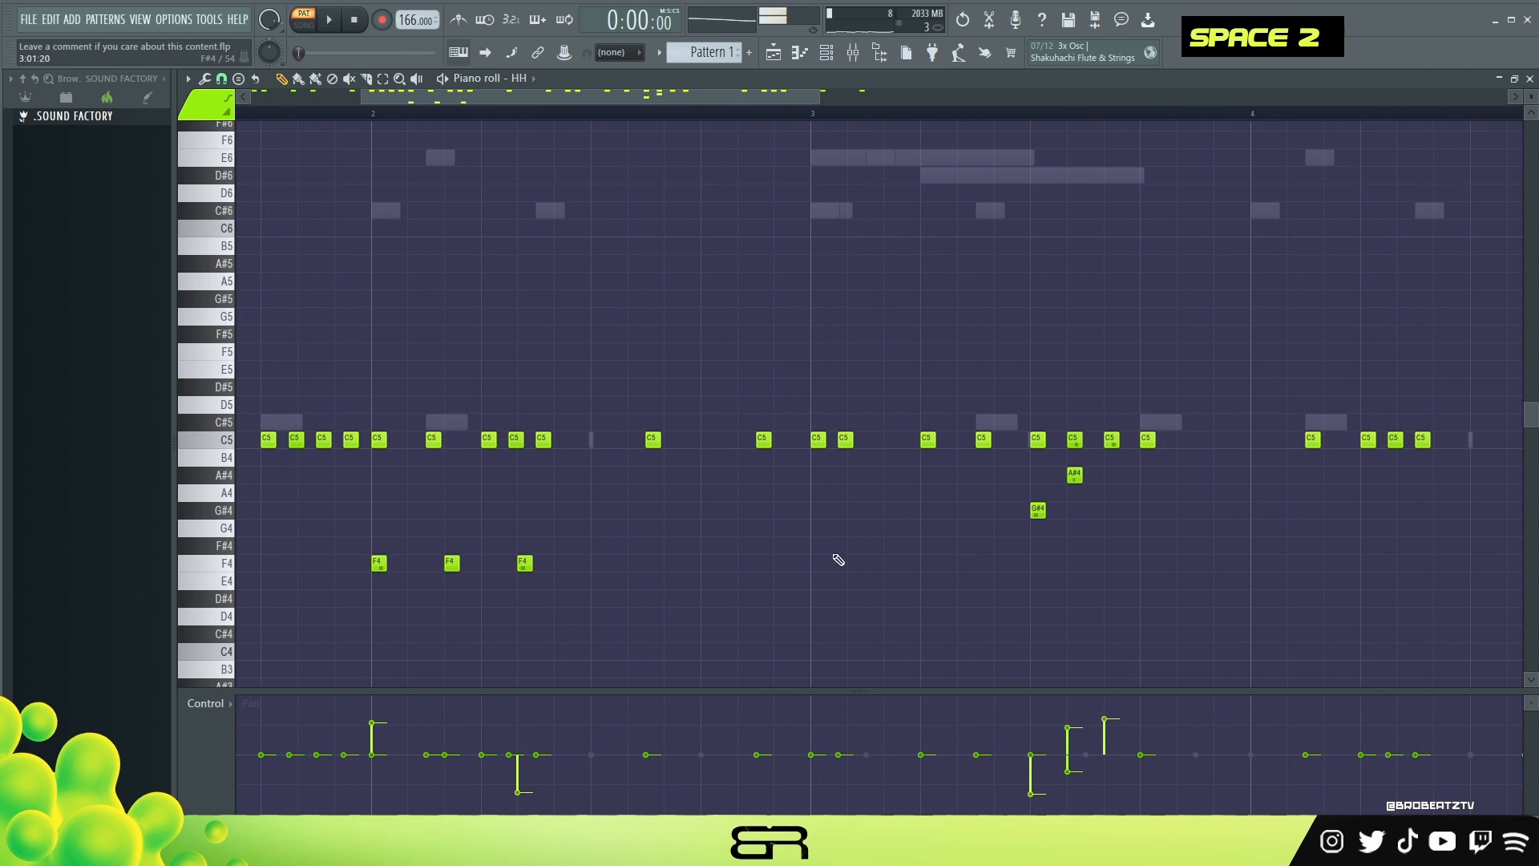
- Try a left-panned C5 hi-hat with A#4 and F5 hits between the last two hi-hats of bar 2, and delete them
ctrl+click(771, 441)
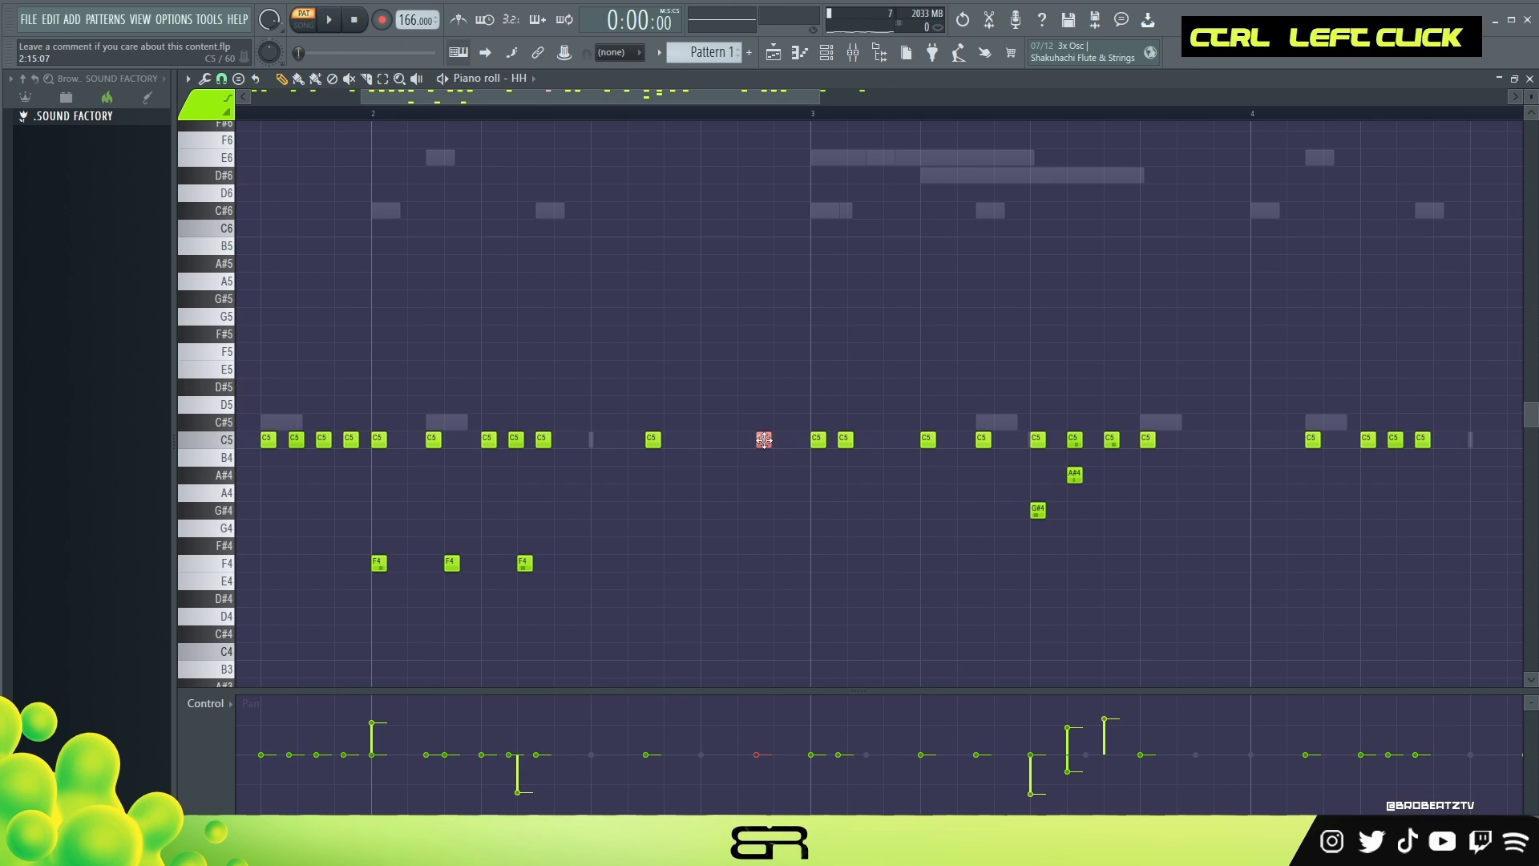
click(704, 439)
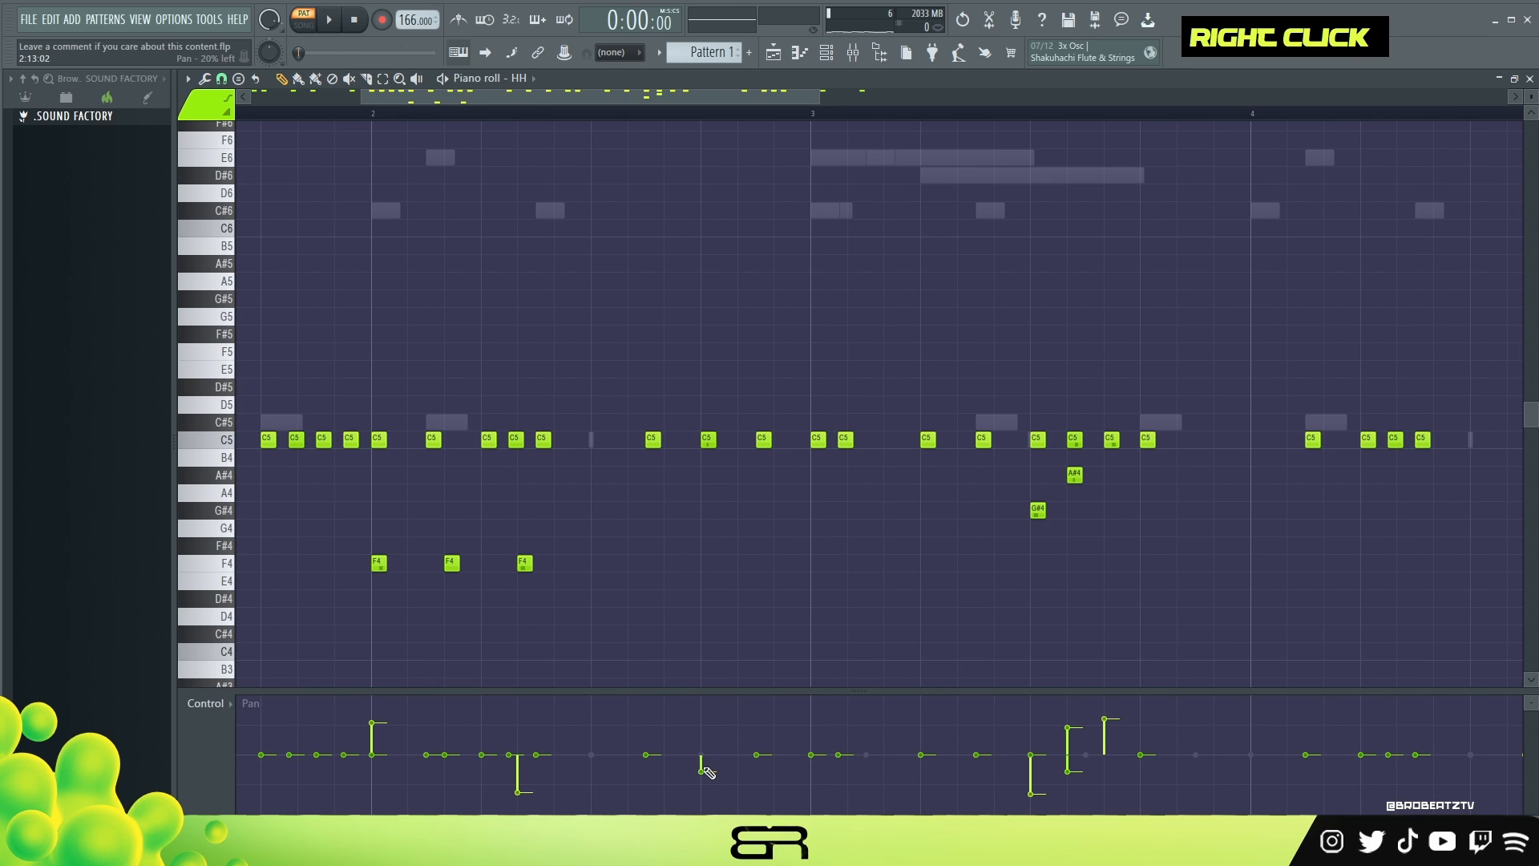
drag(706, 769, 710, 759)
click(708, 475)
click(708, 351)
right_click(710, 475)
right_click(708, 440)
right_click(709, 352)
ctrl+right_click(716, 341)
- In the mixer, reset Insert 7's volume and set the Strings track's volume to -4.5 dB after a playback check
click(827, 55)
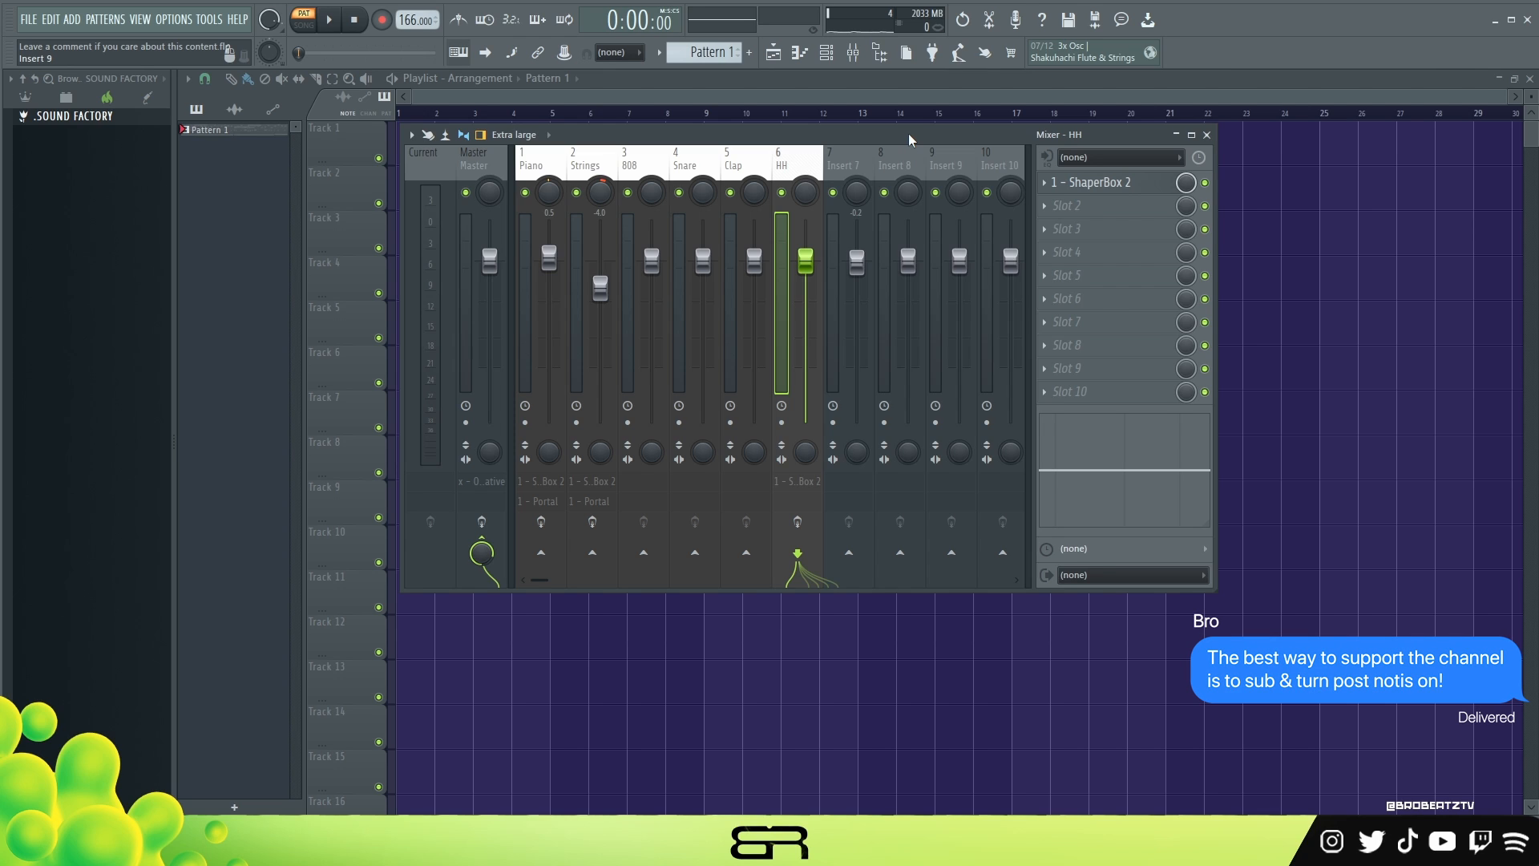
right_click(863, 294)
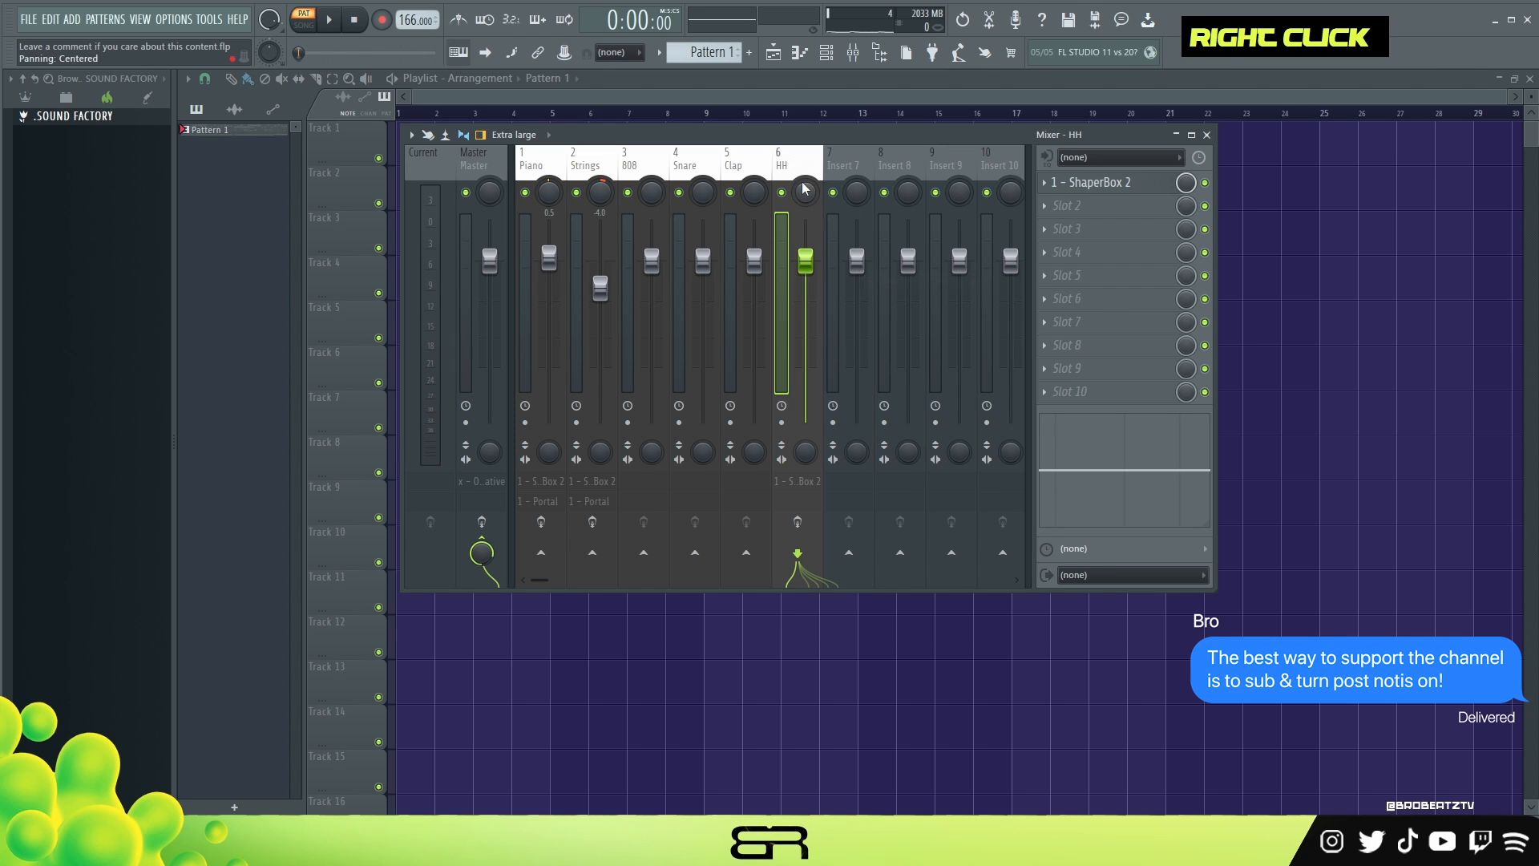
key(space)
key(space)
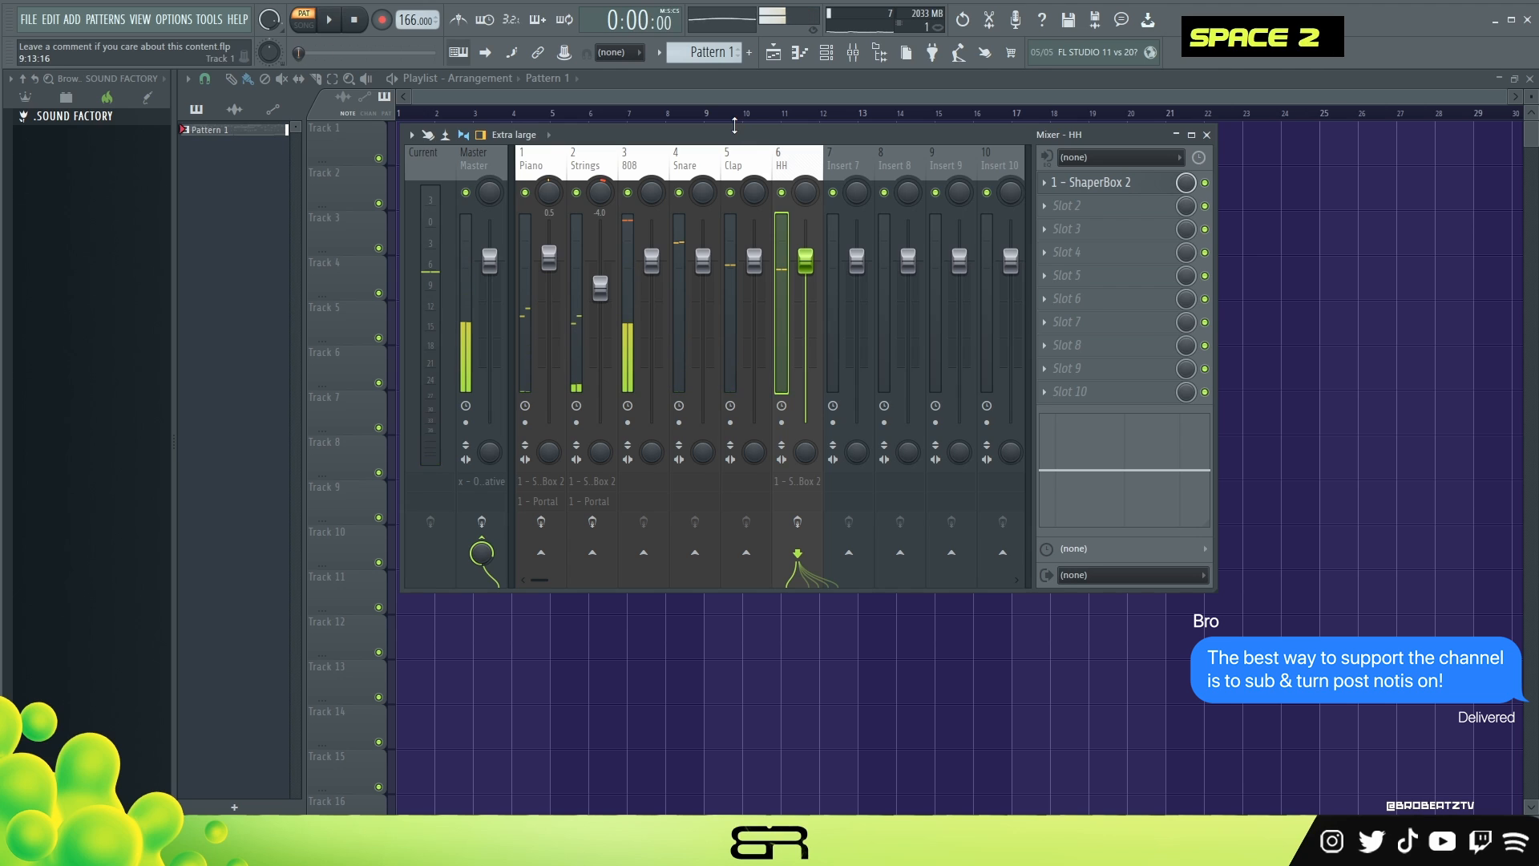
drag(599, 283, 599, 290)
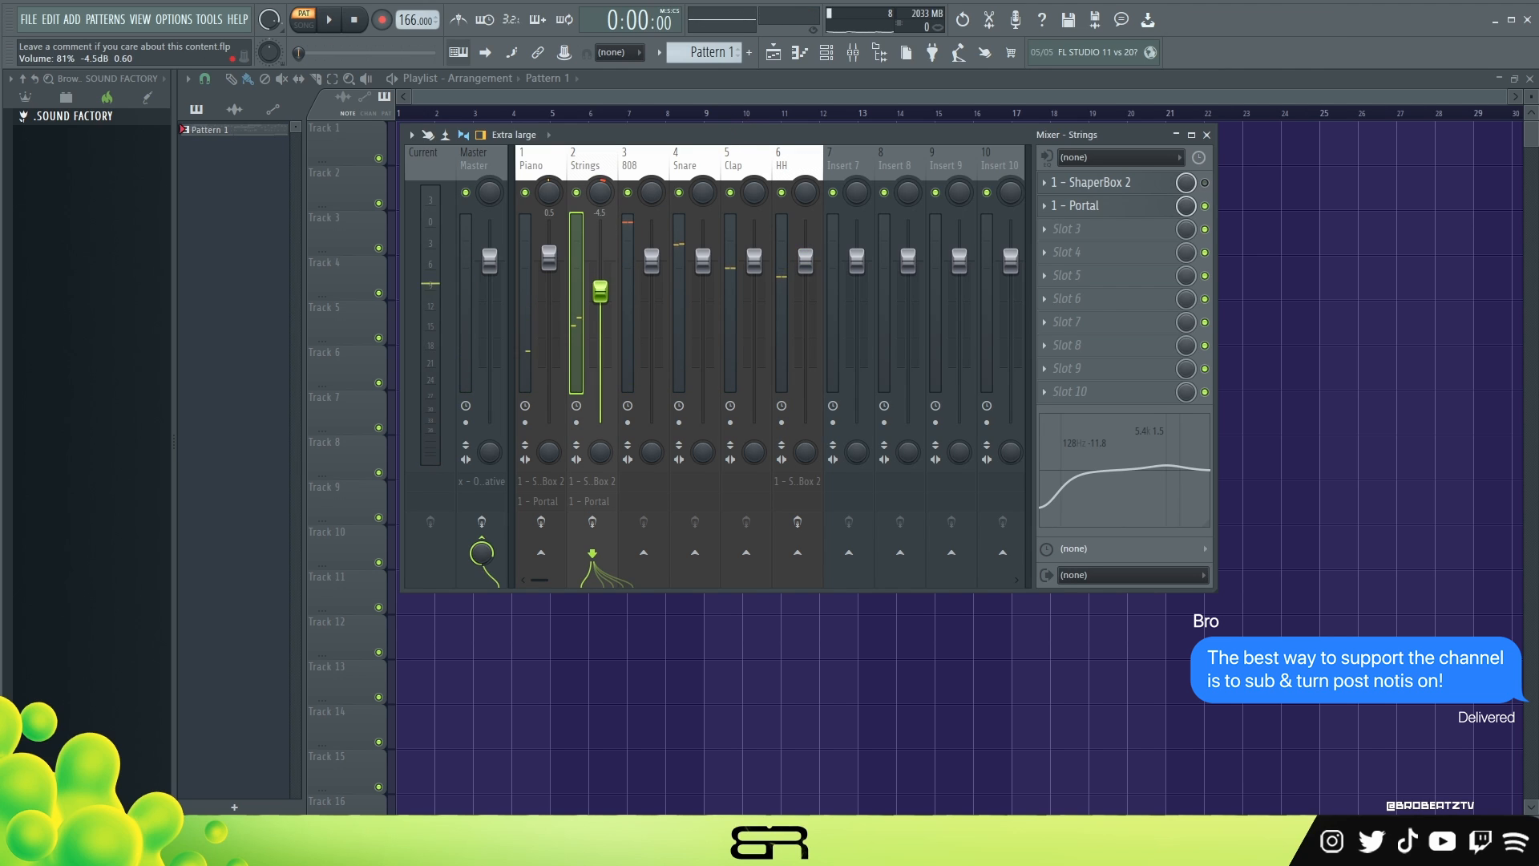
- Solo the hi-hat mixer track and examine the Pan shaper in its ShaperBox 2
drag(548, 165, 812, 171)
double_click(1095, 186)
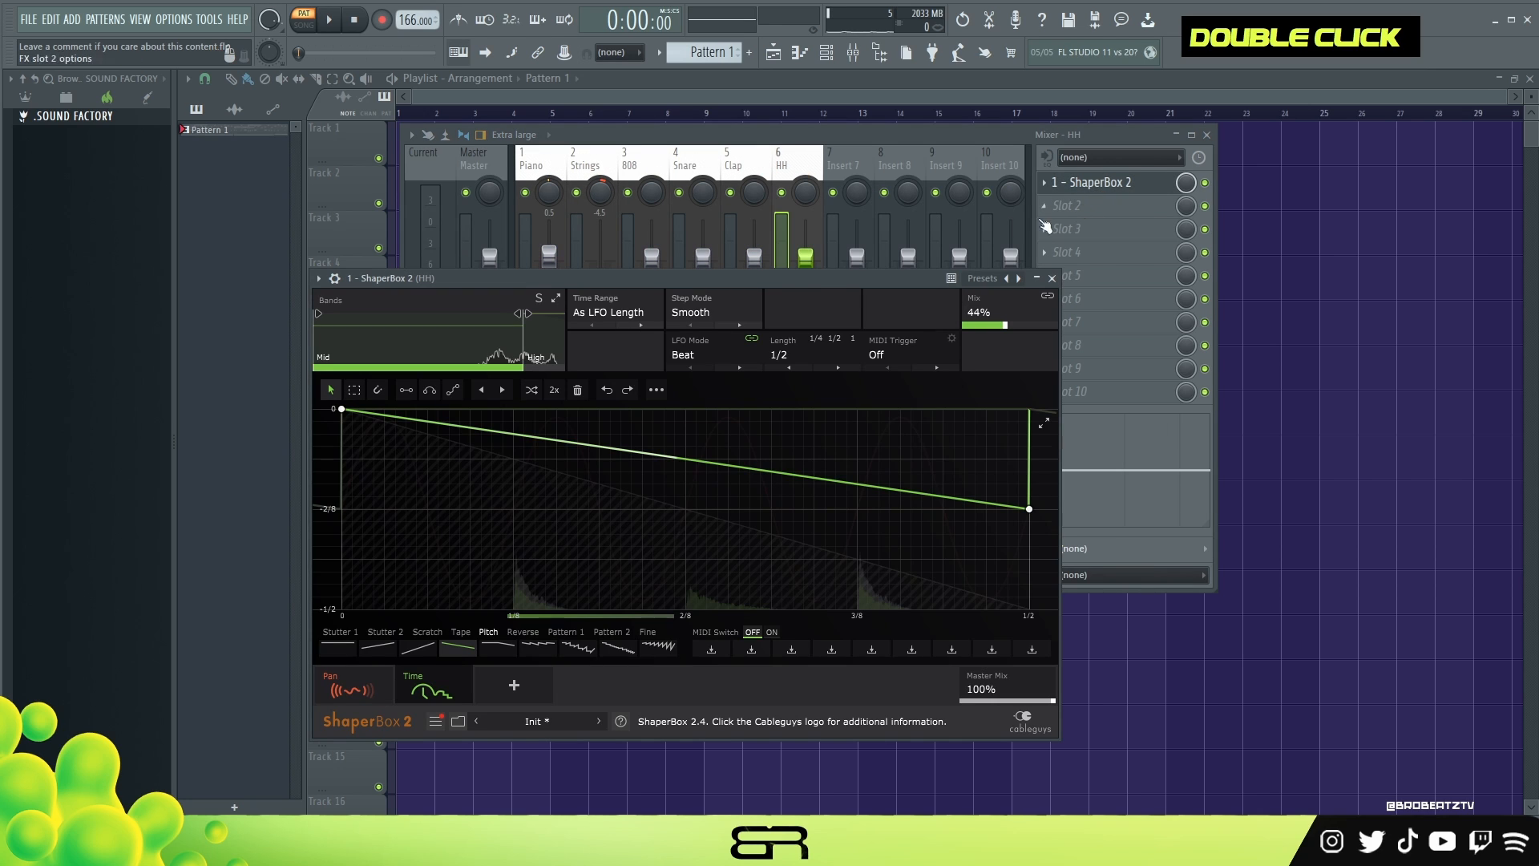
drag(807, 286, 1090, 210)
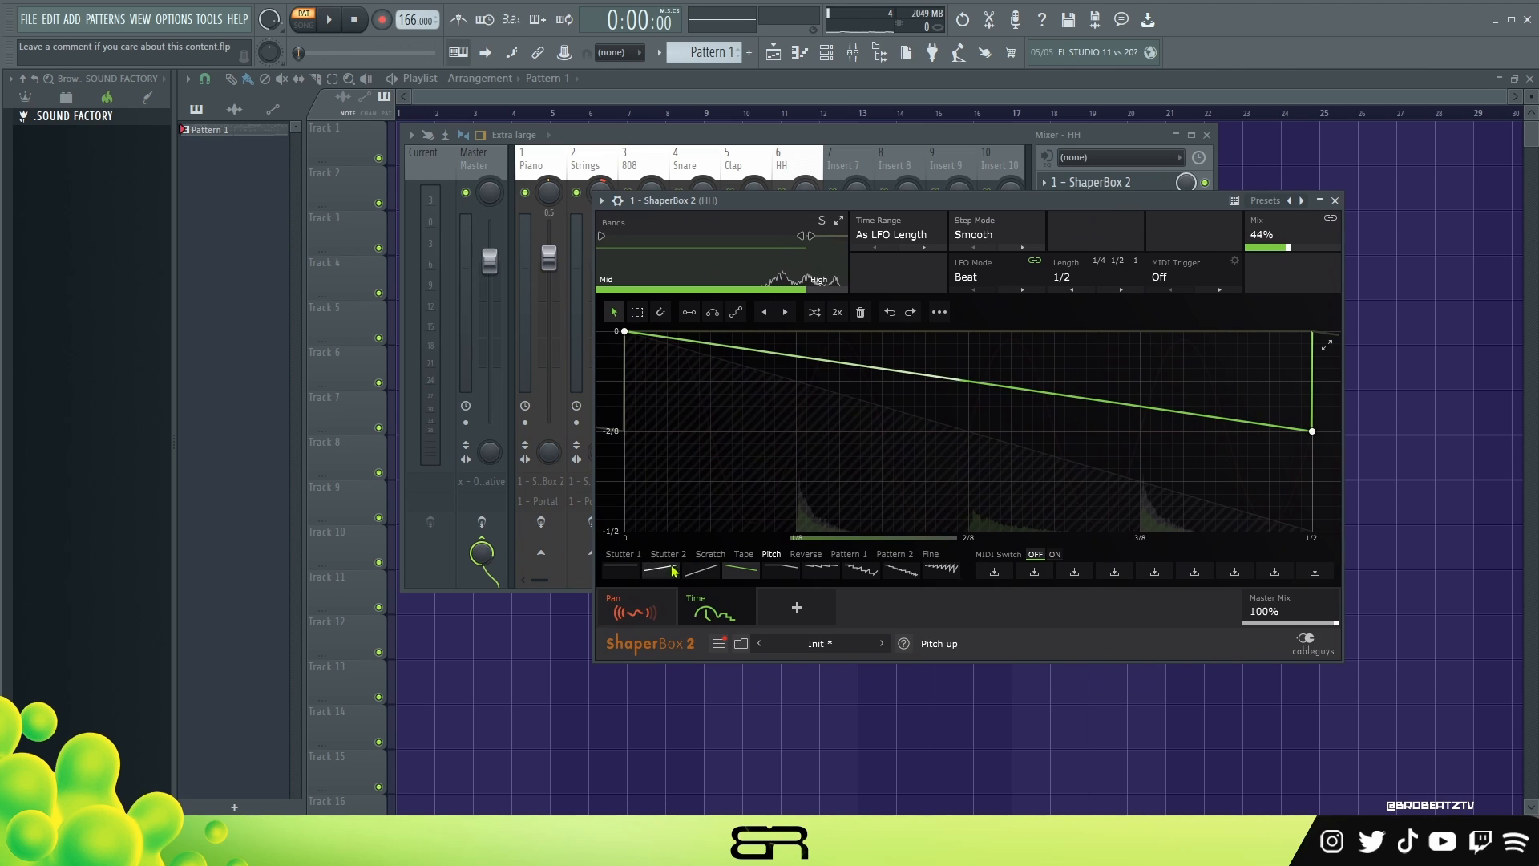
click(630, 609)
click(802, 164)
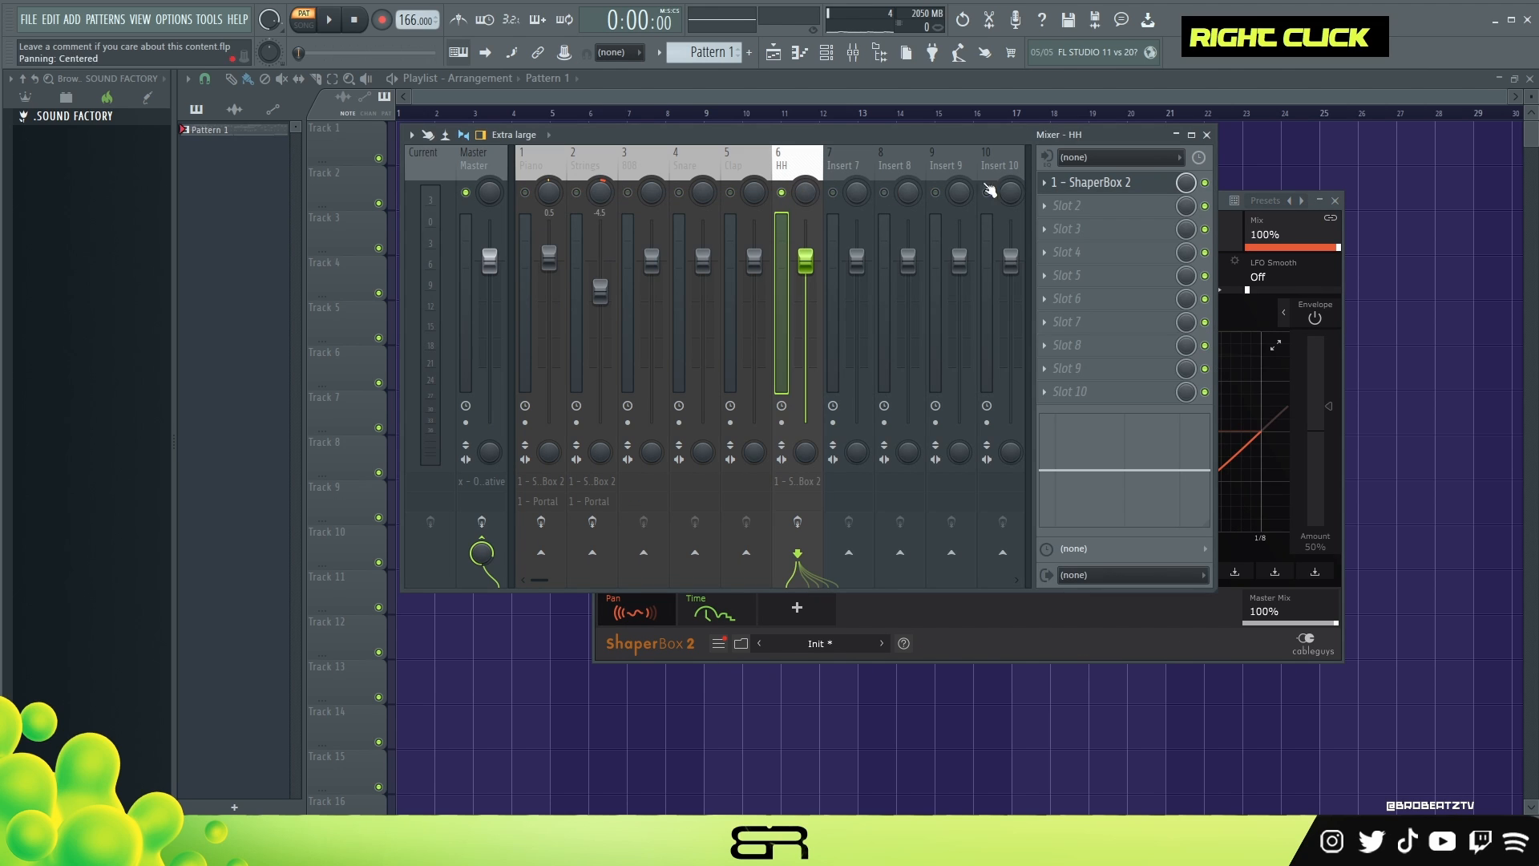
double_click(1090, 182)
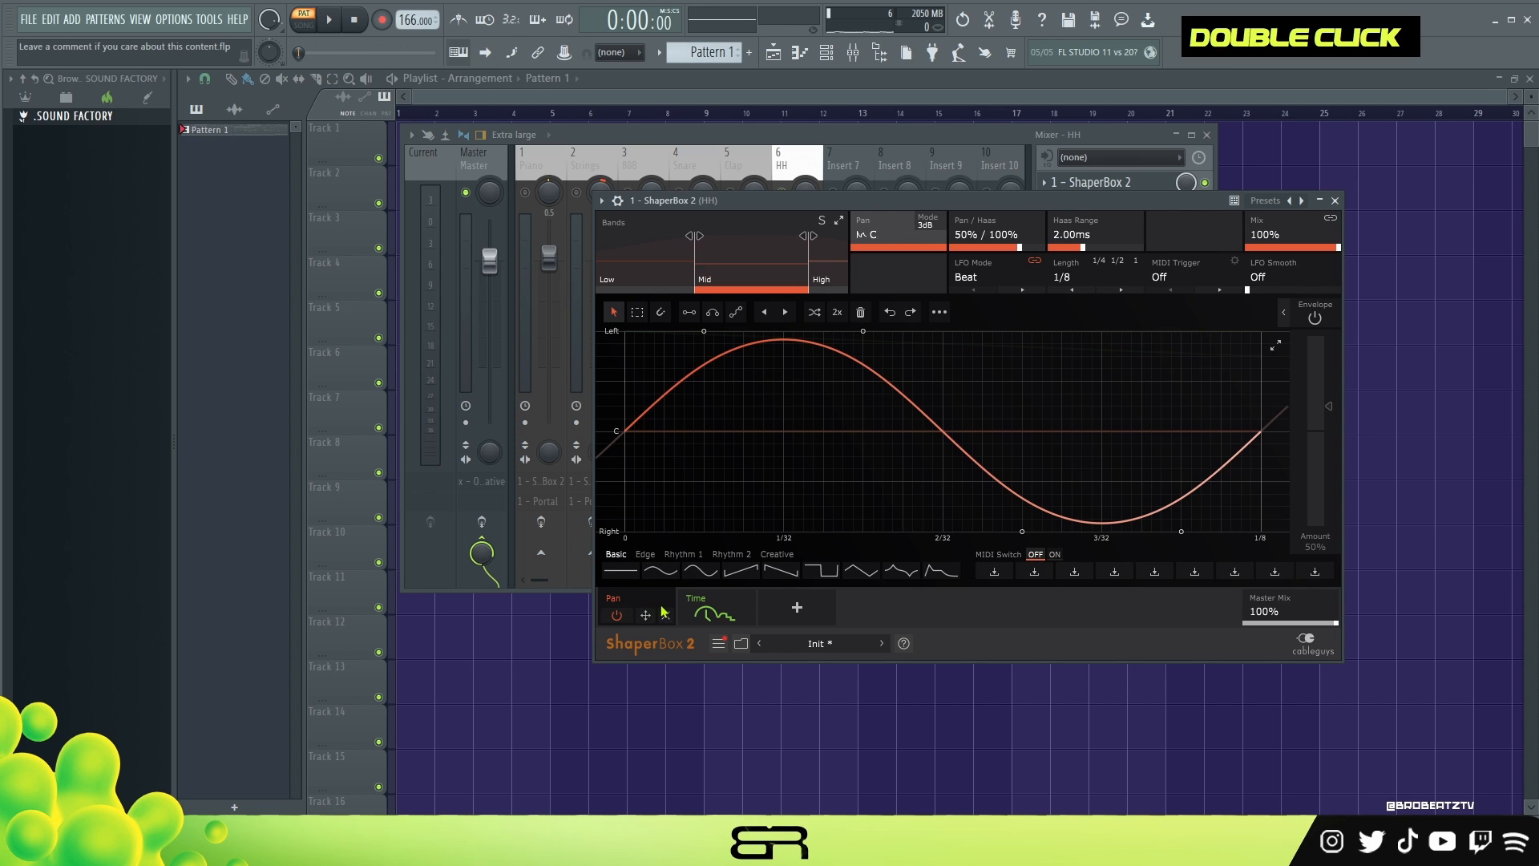
- Set the high split of ShaperBox 2's Time shaper on the hi-hat track to 7.06 kHz and compare its Mid and High bands in playback
click(709, 613)
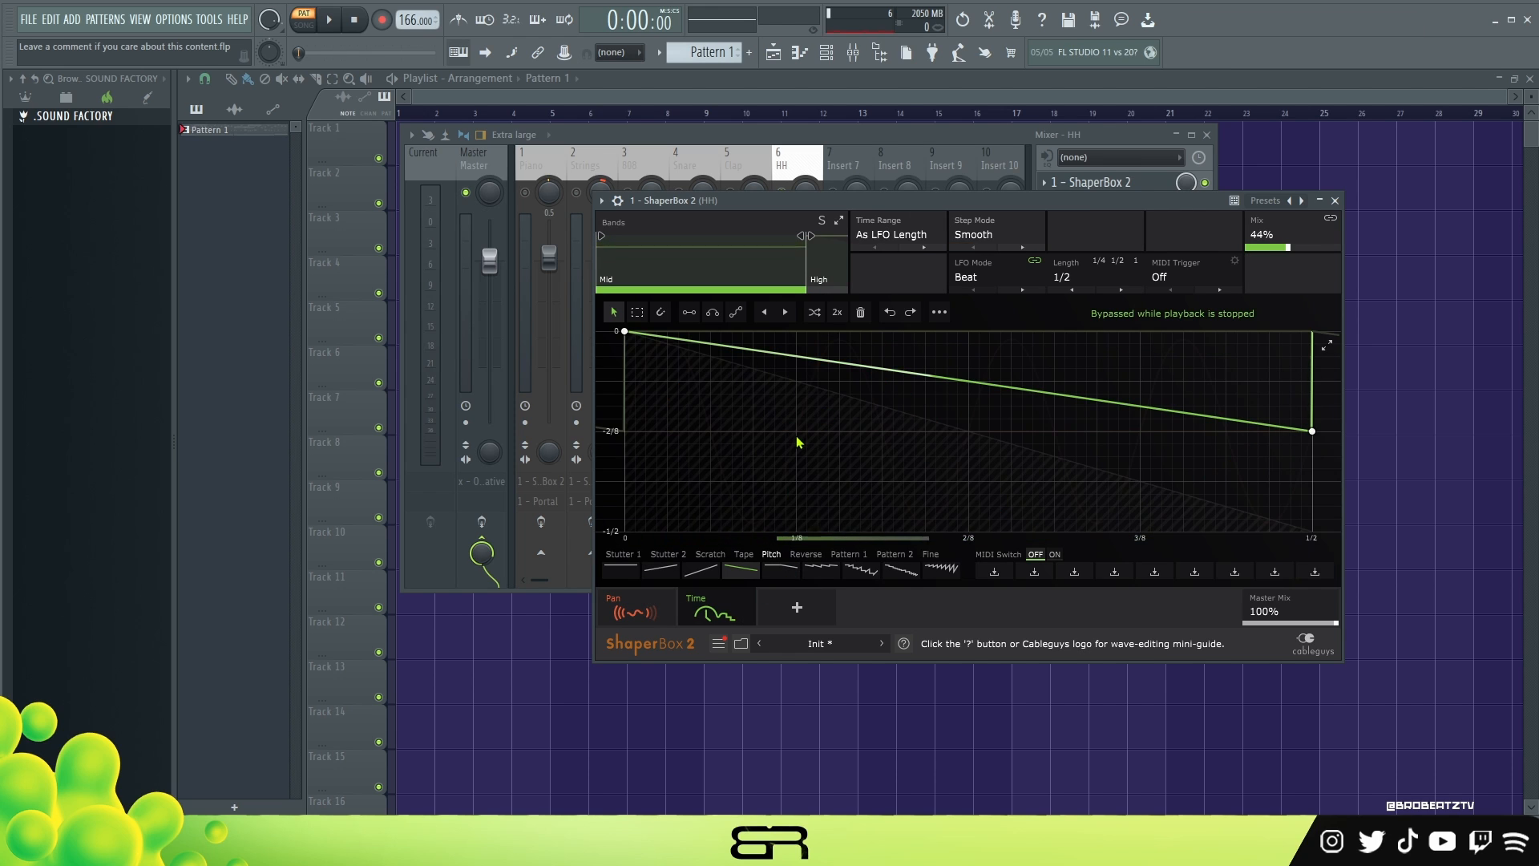
drag(805, 236, 807, 236)
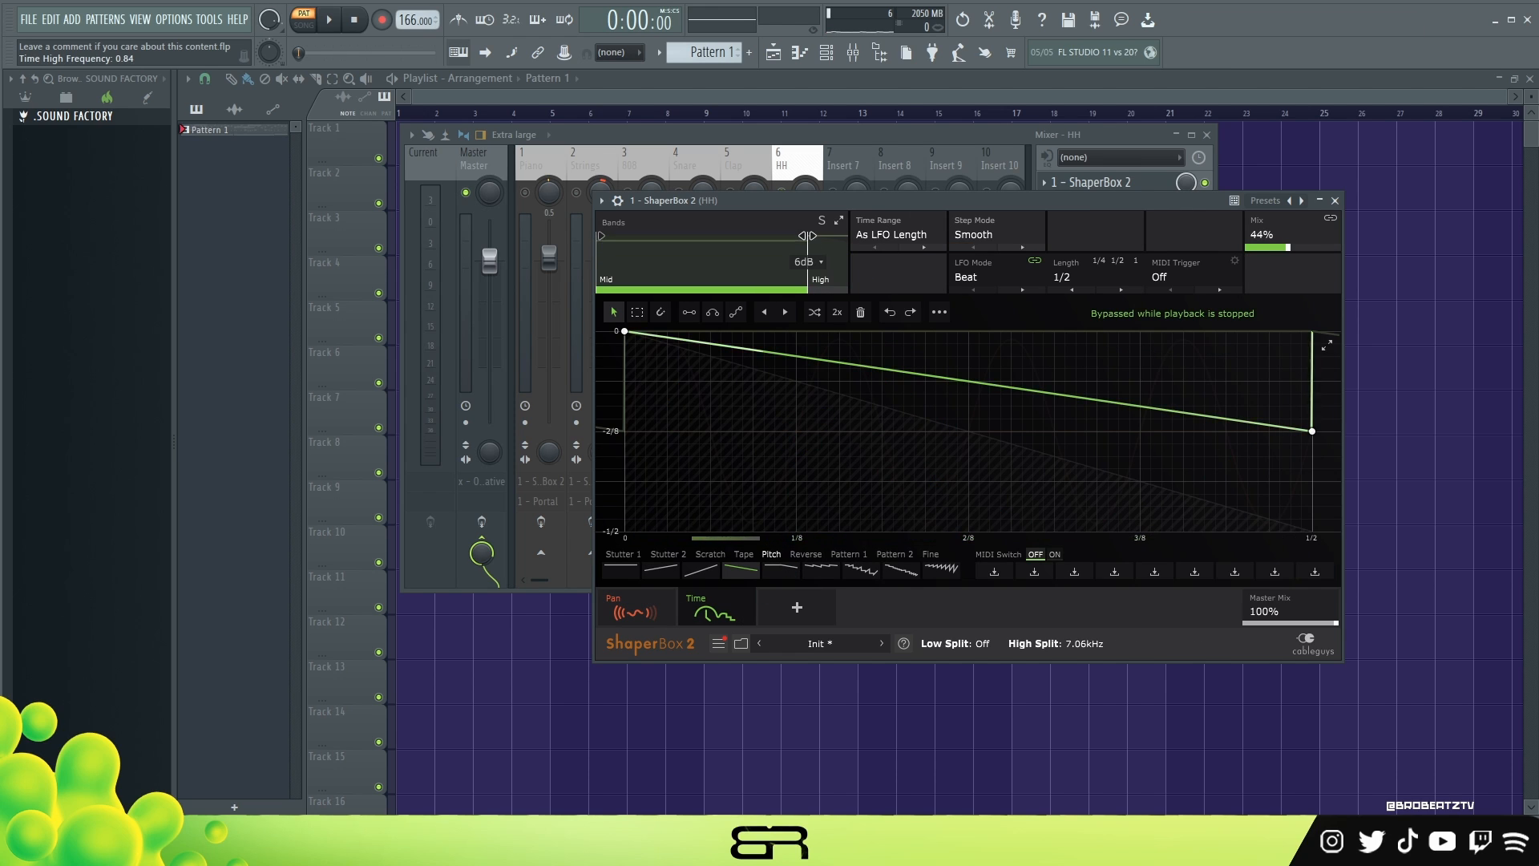
key(space)
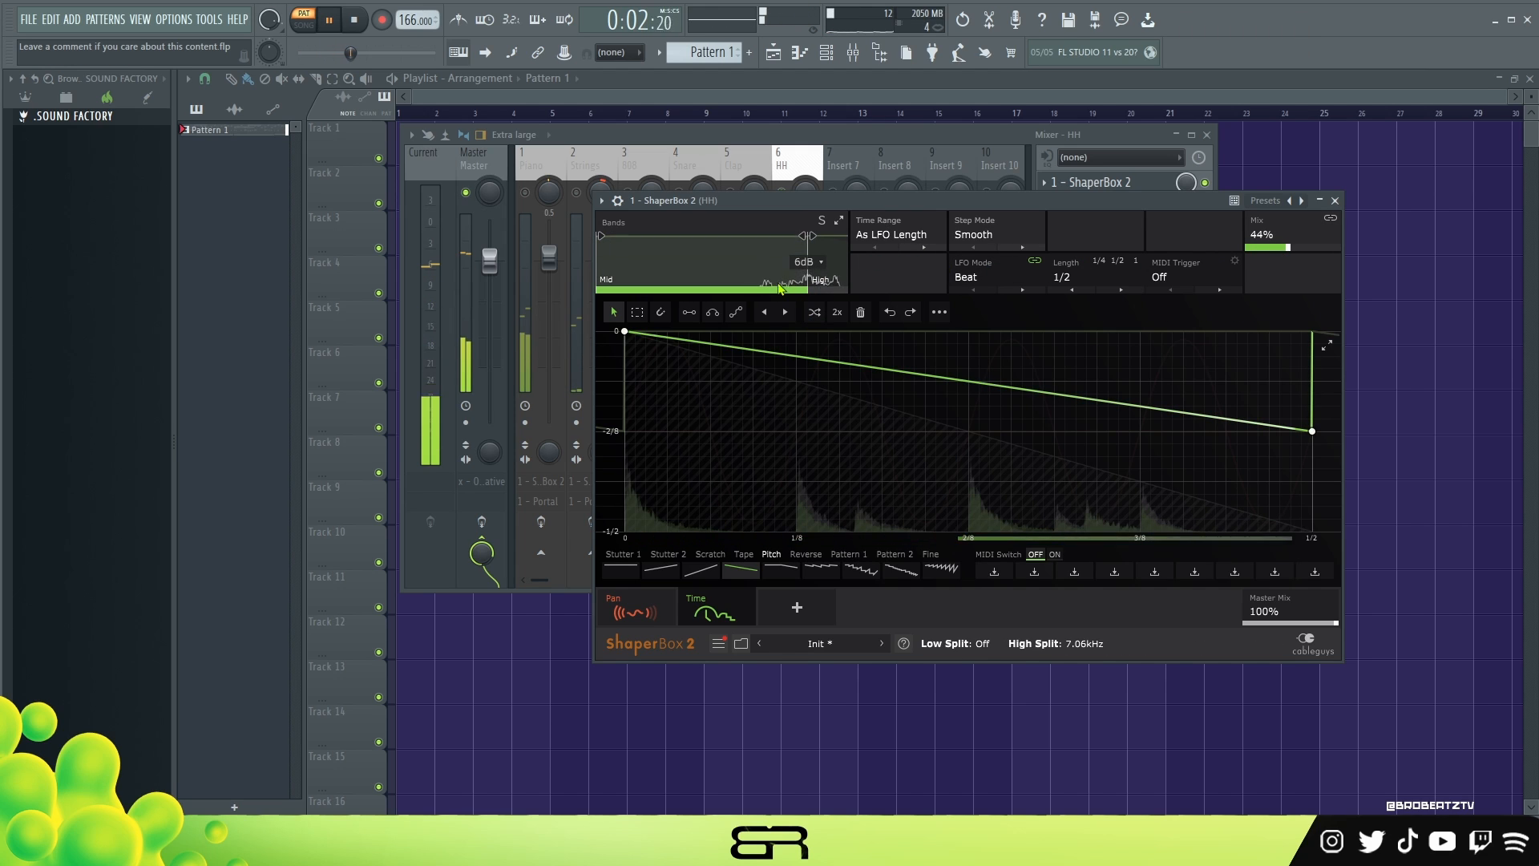
click(825, 279)
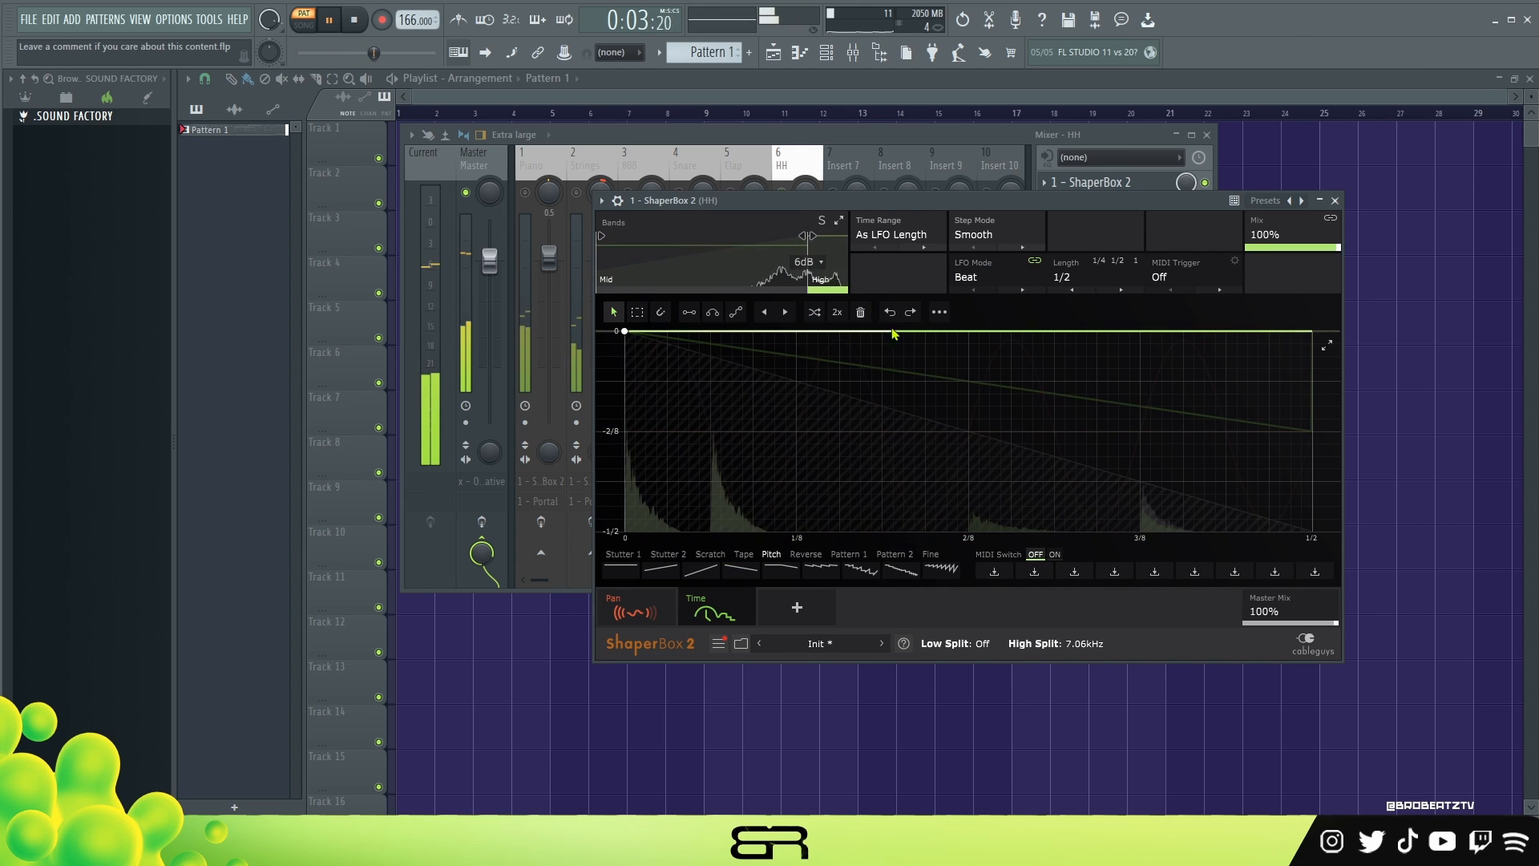
click(756, 279)
key(space)
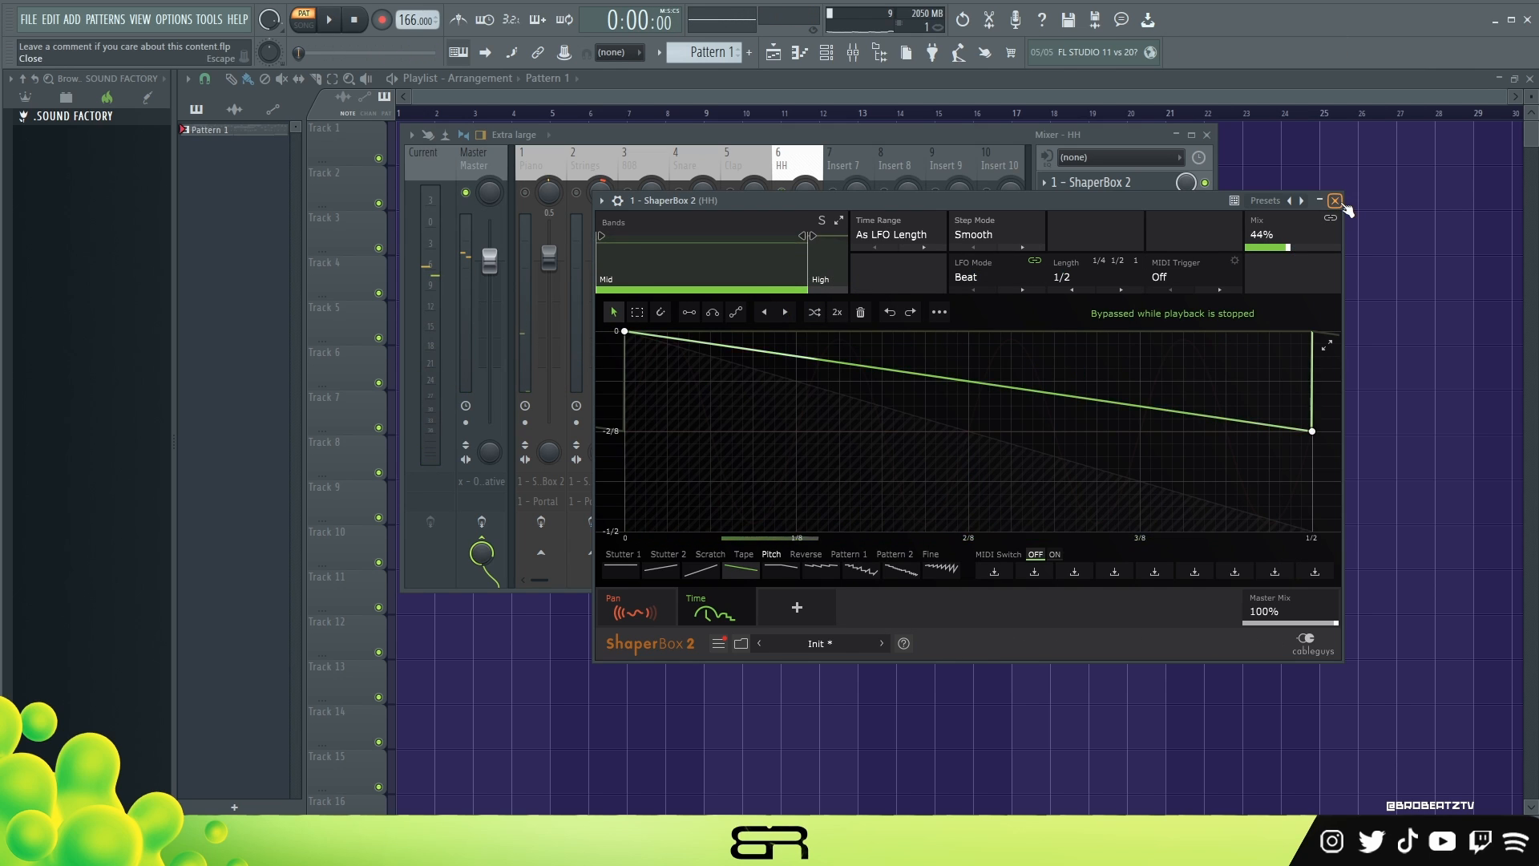
click(1334, 200)
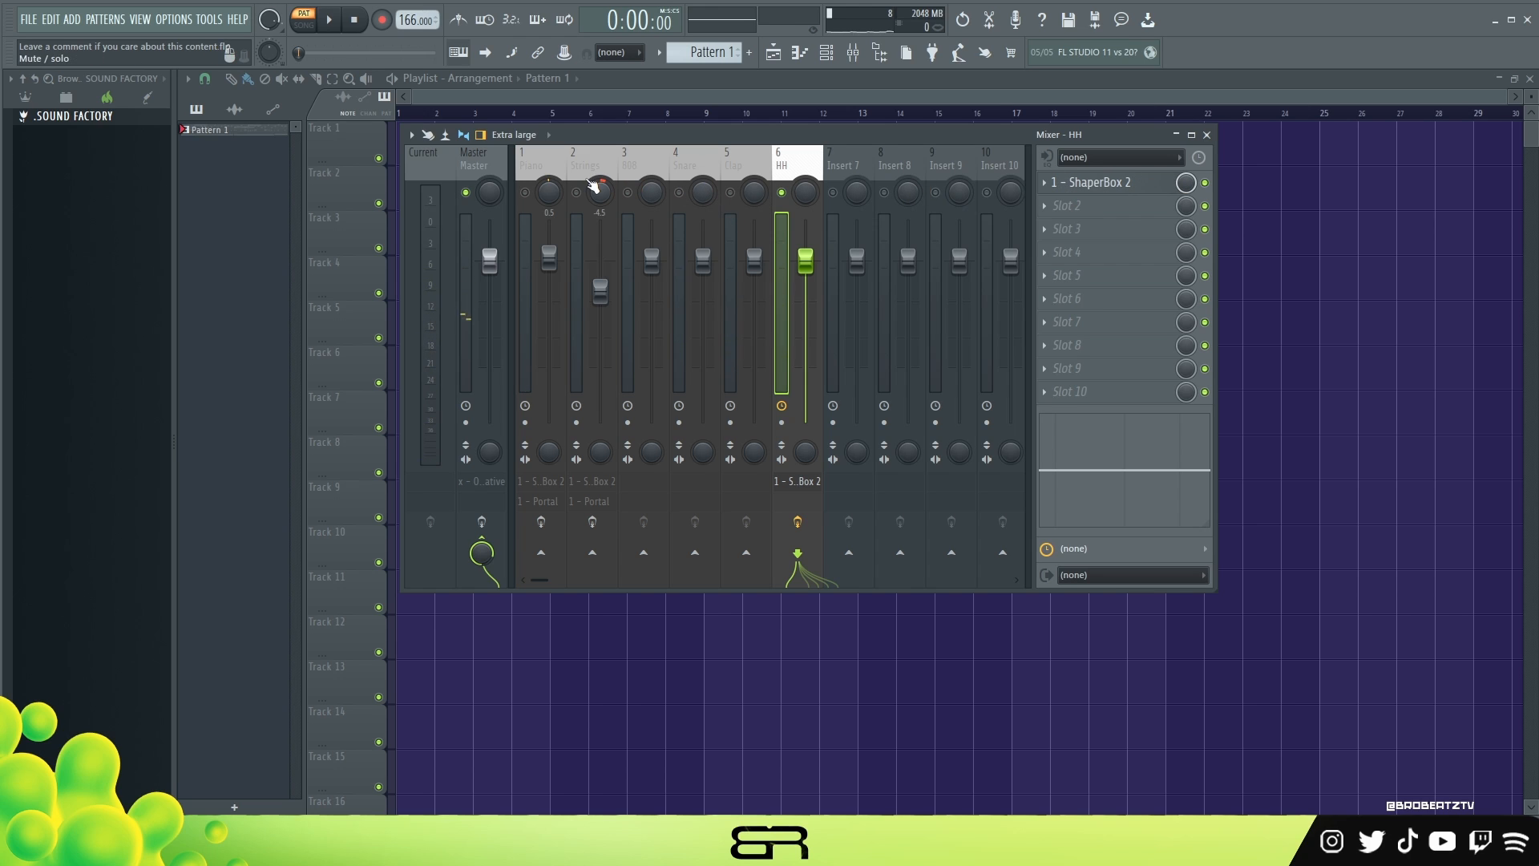
- Unmute the Strings track alongside the hi-hats and examine its Portal effect and the Digital Tape Toys preset
double_click(584, 205)
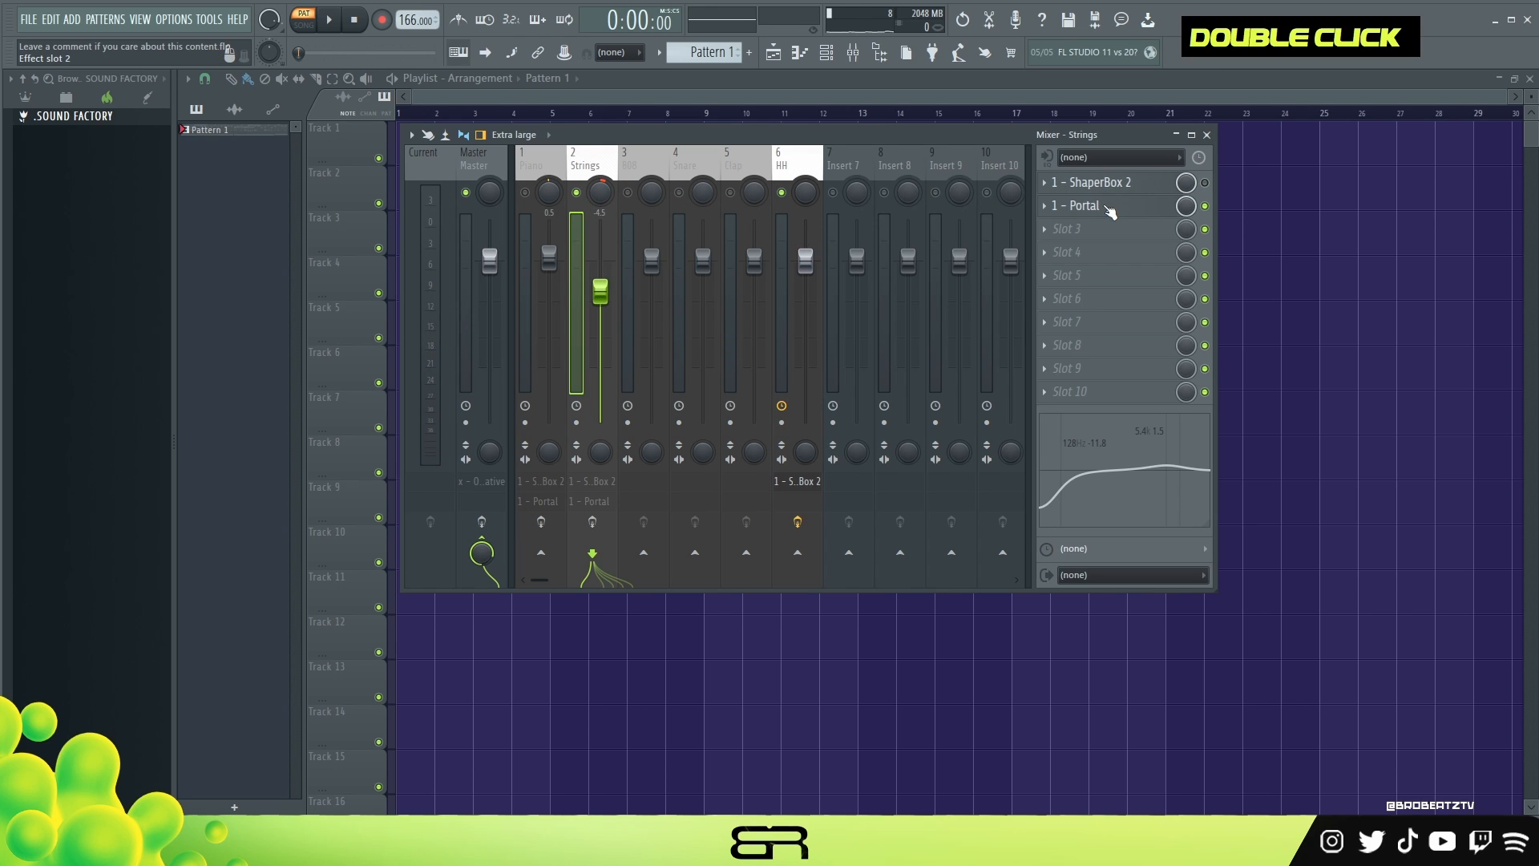
click(542, 165)
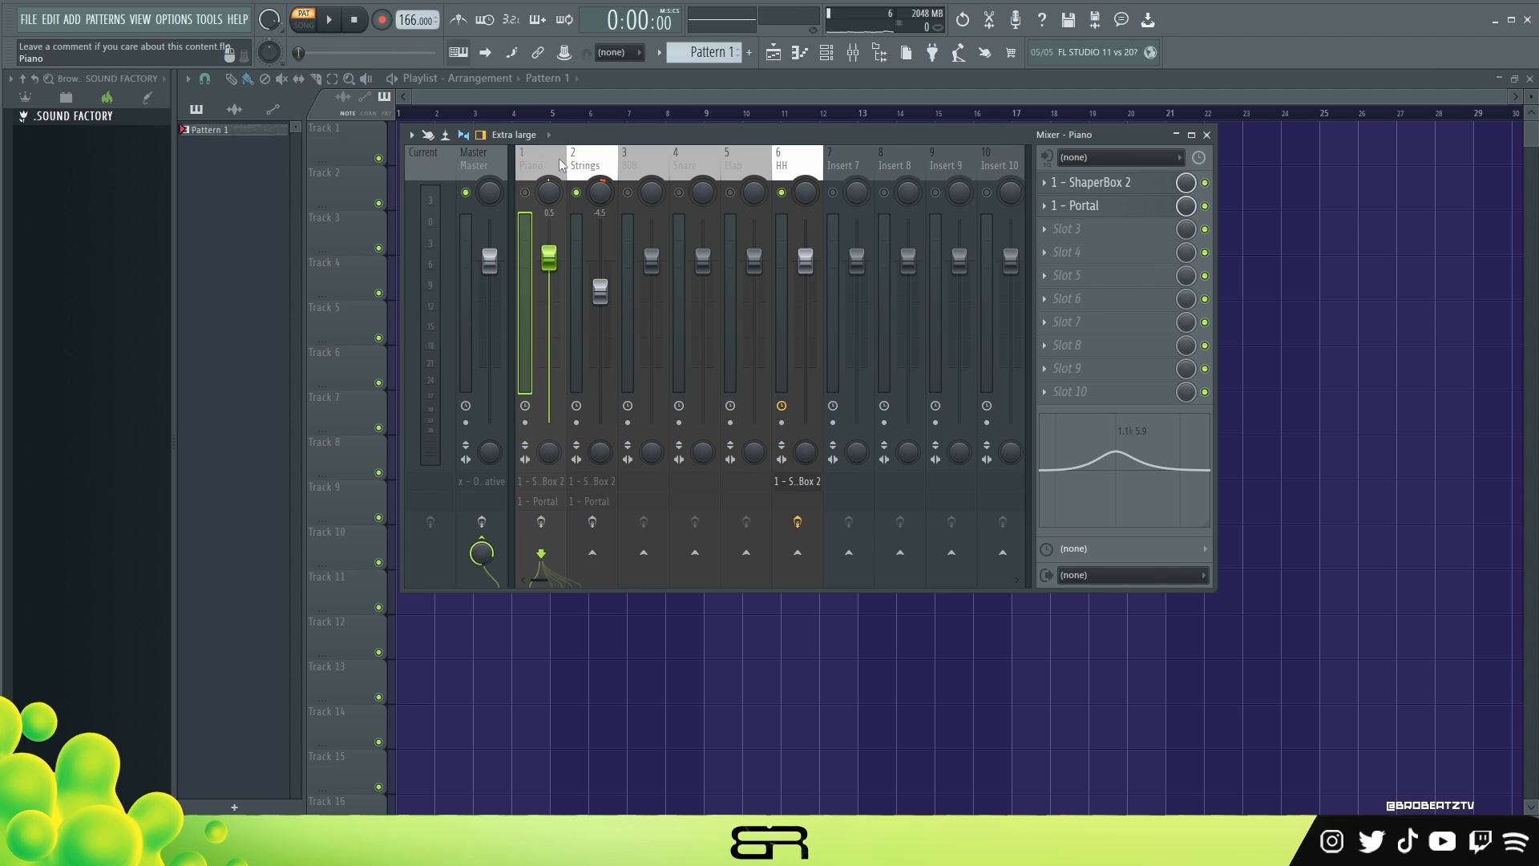
click(592, 164)
click(1130, 206)
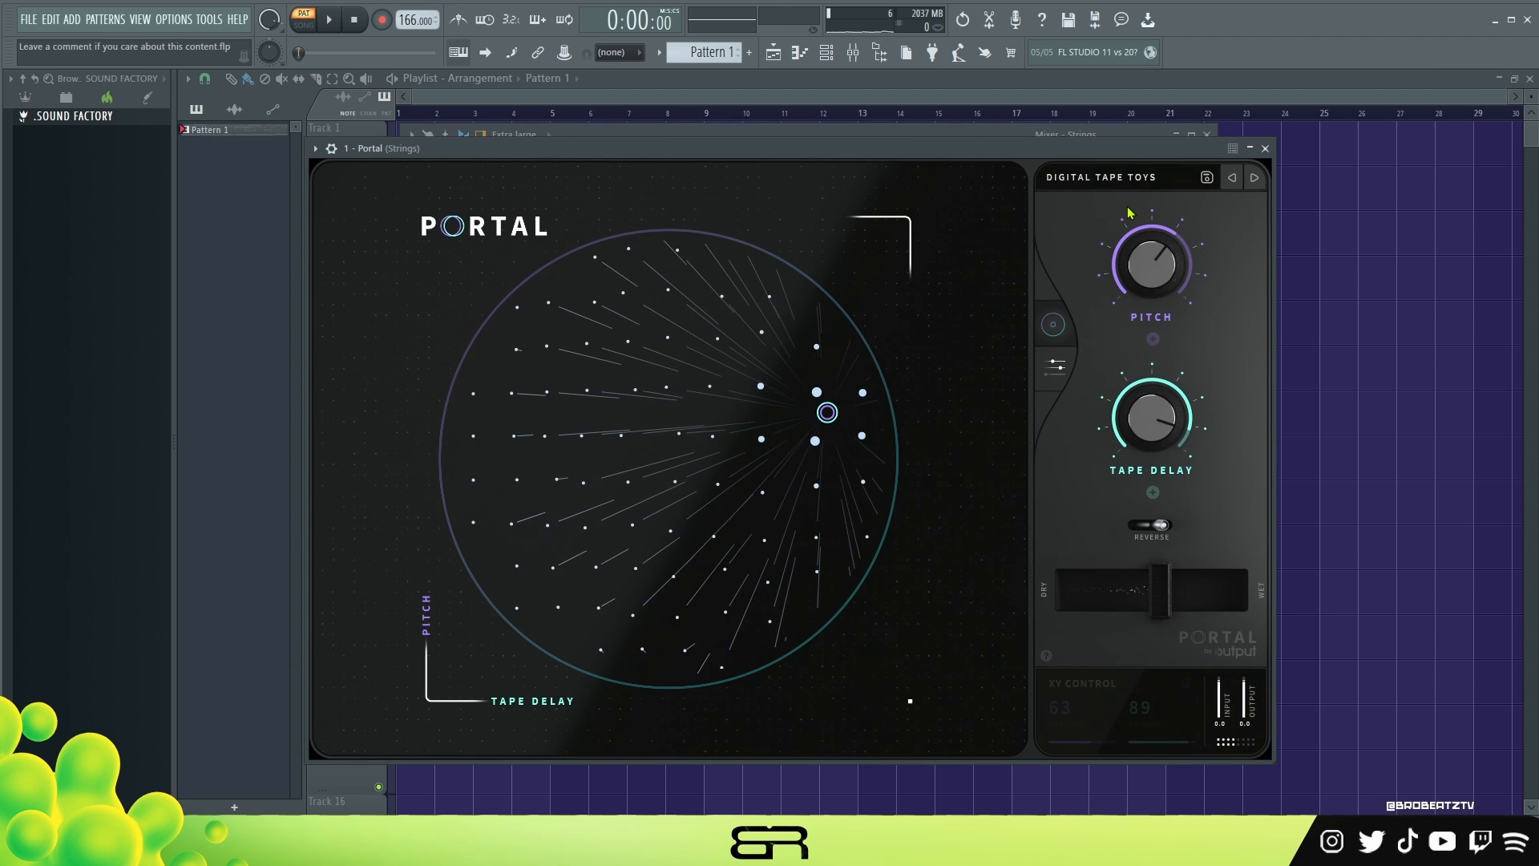
click(1104, 186)
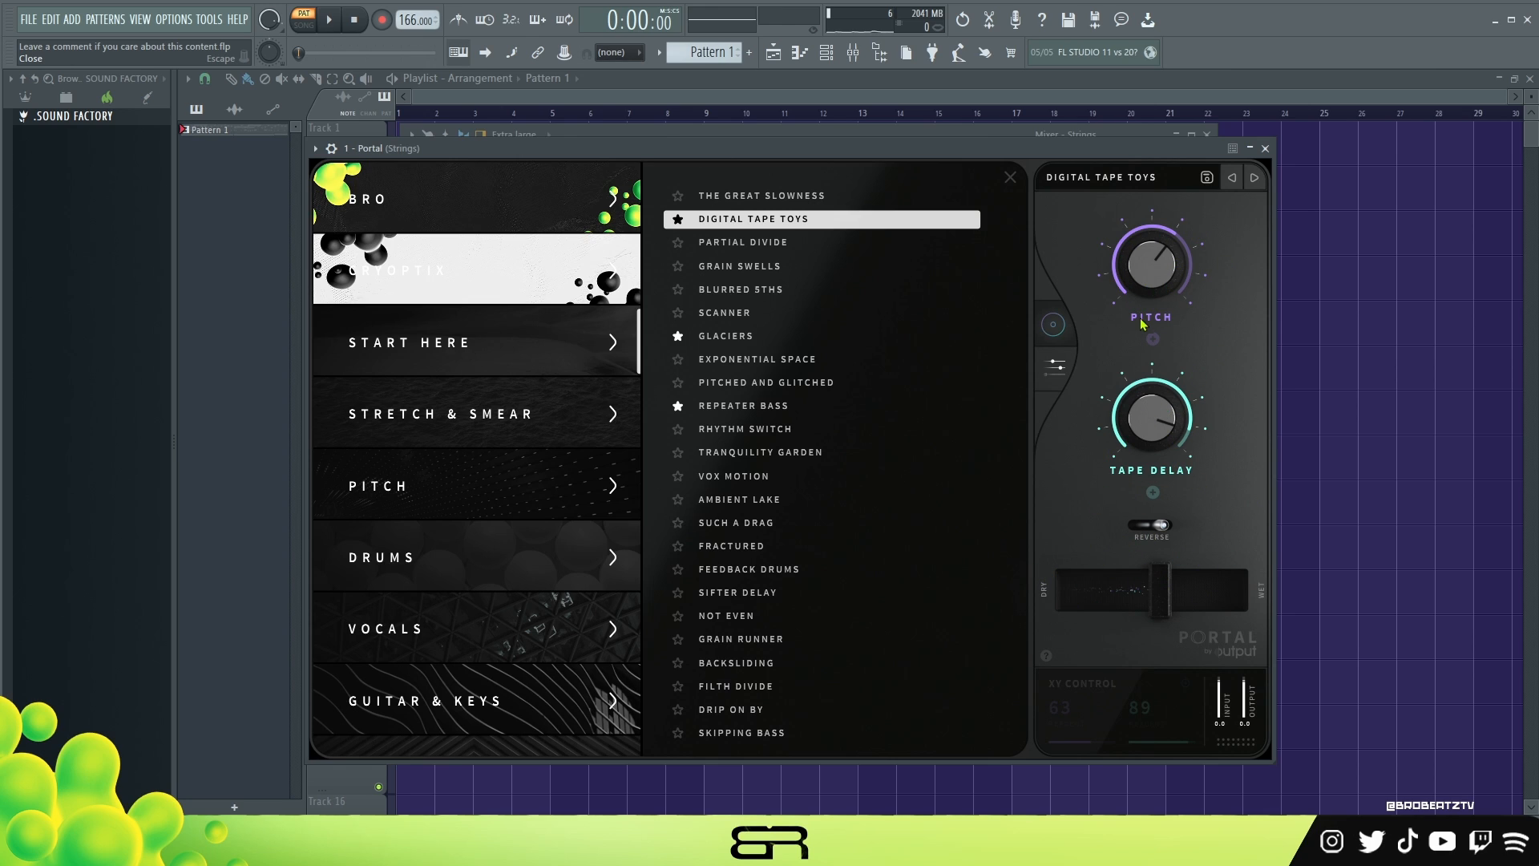
click(1264, 149)
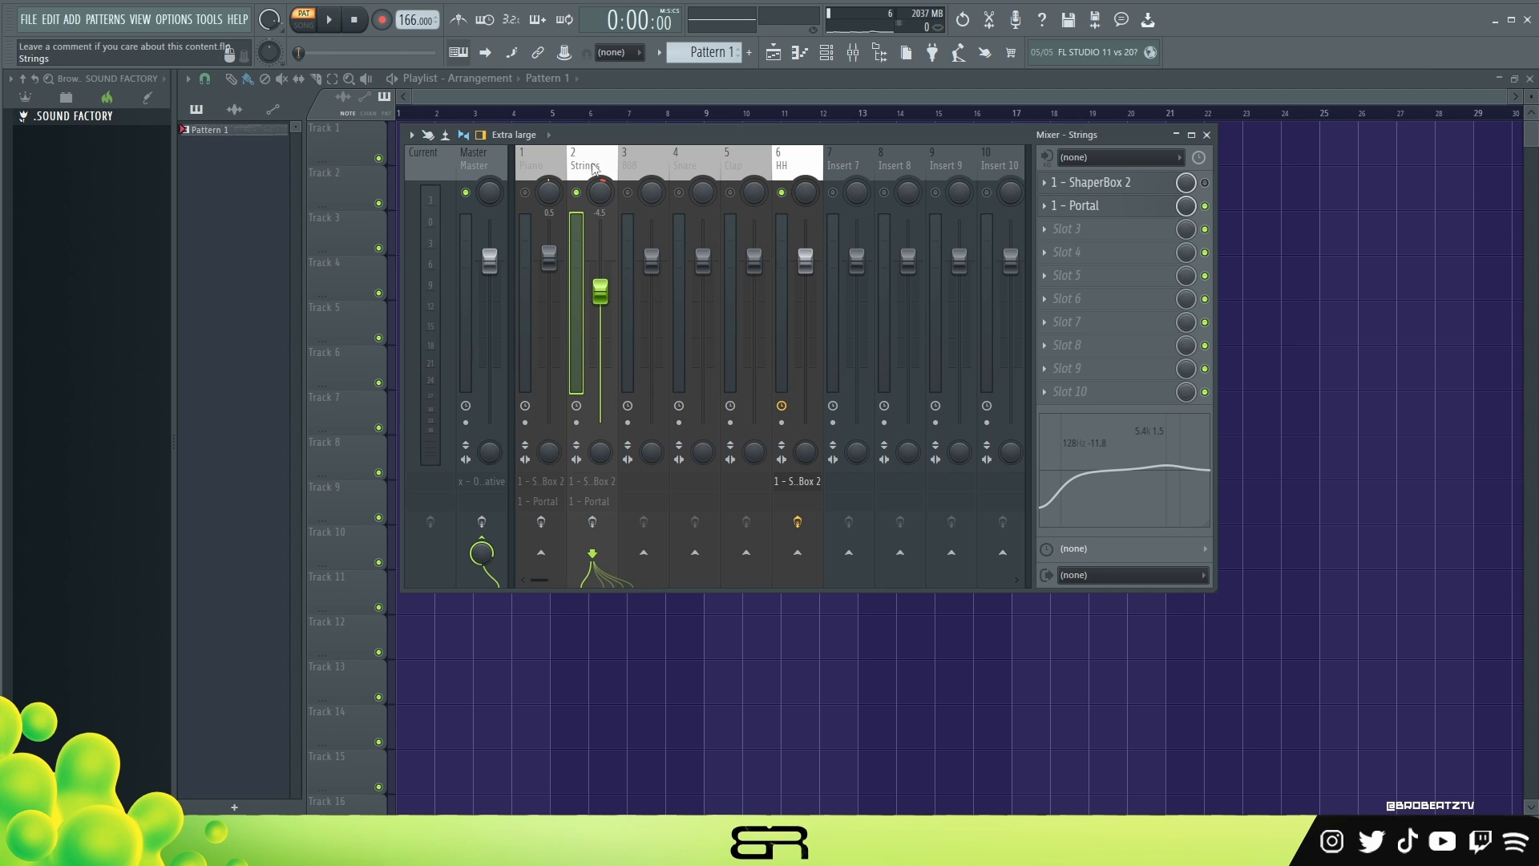
- Examine the Portal and ShaperBox 2 settings on the Piano track
click(1132, 200)
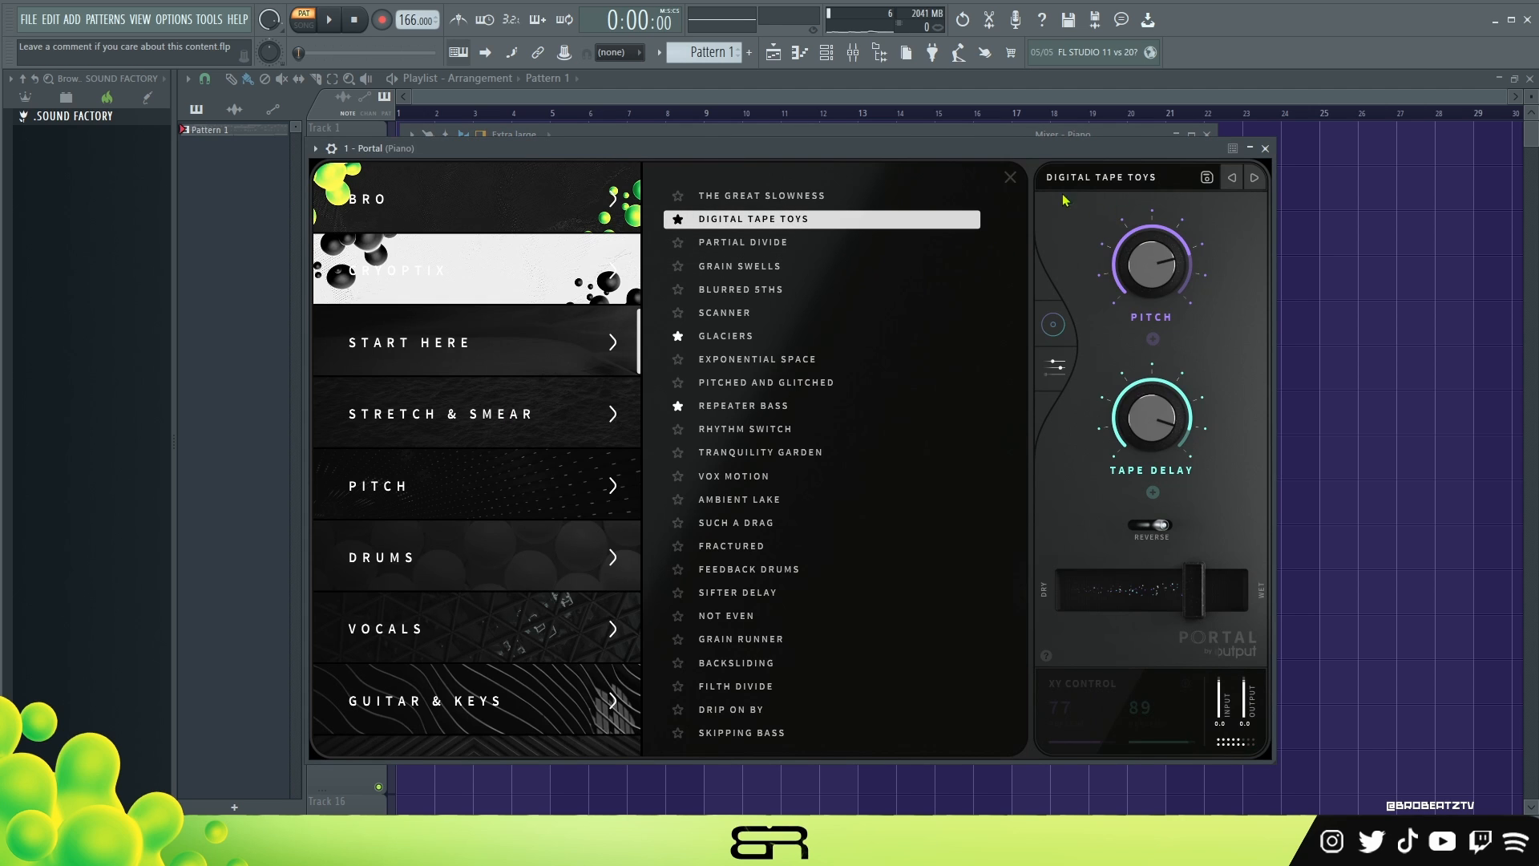
click(1265, 149)
click(1094, 182)
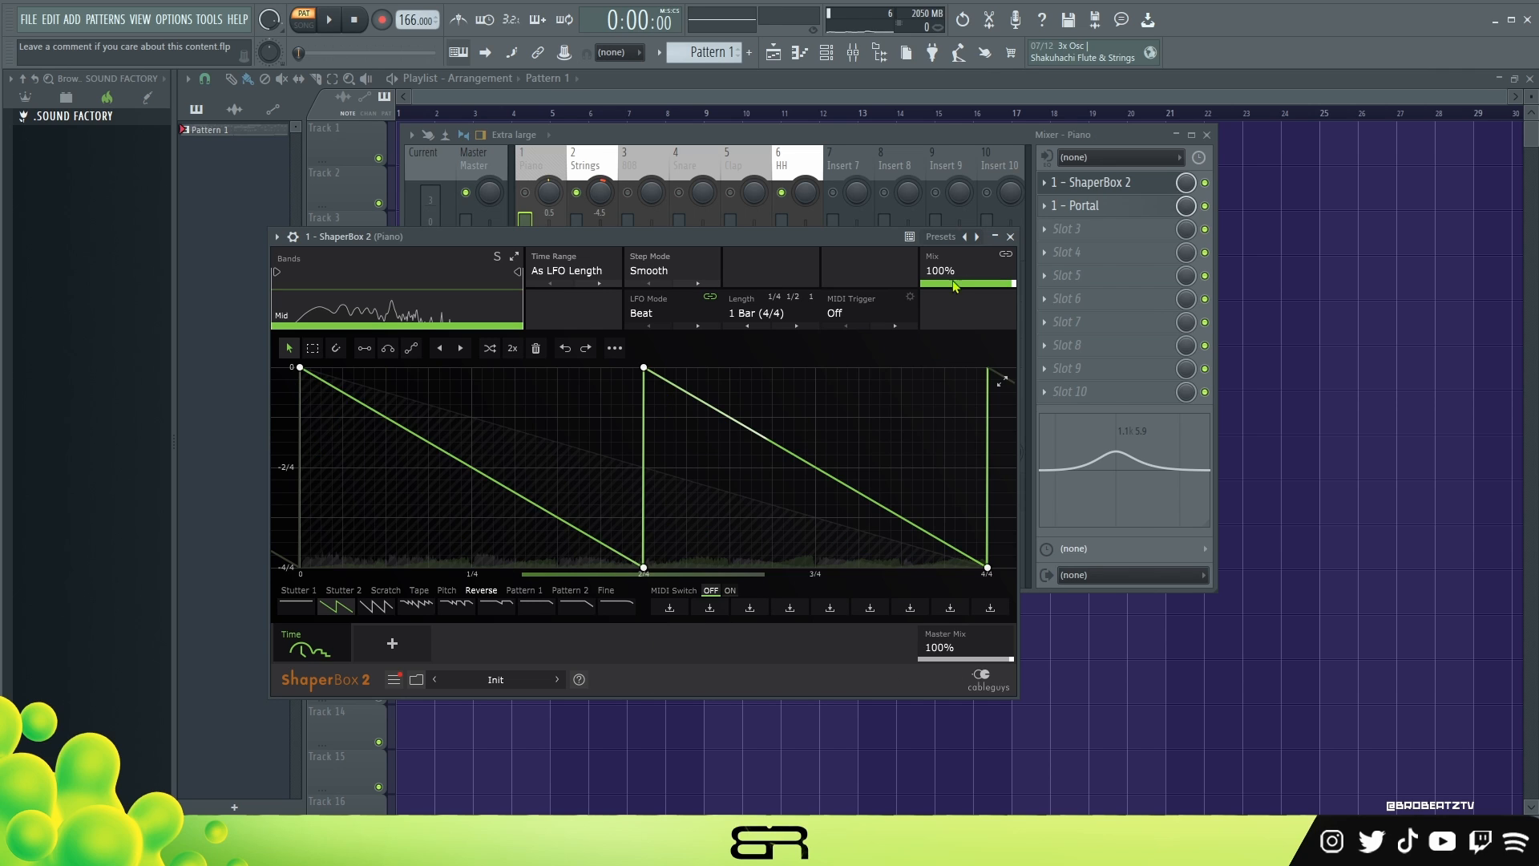
click(1010, 236)
- Isolate the Piano and Strings tracks, enable their effects, and listen to them together
right_click(525, 192)
click(576, 192)
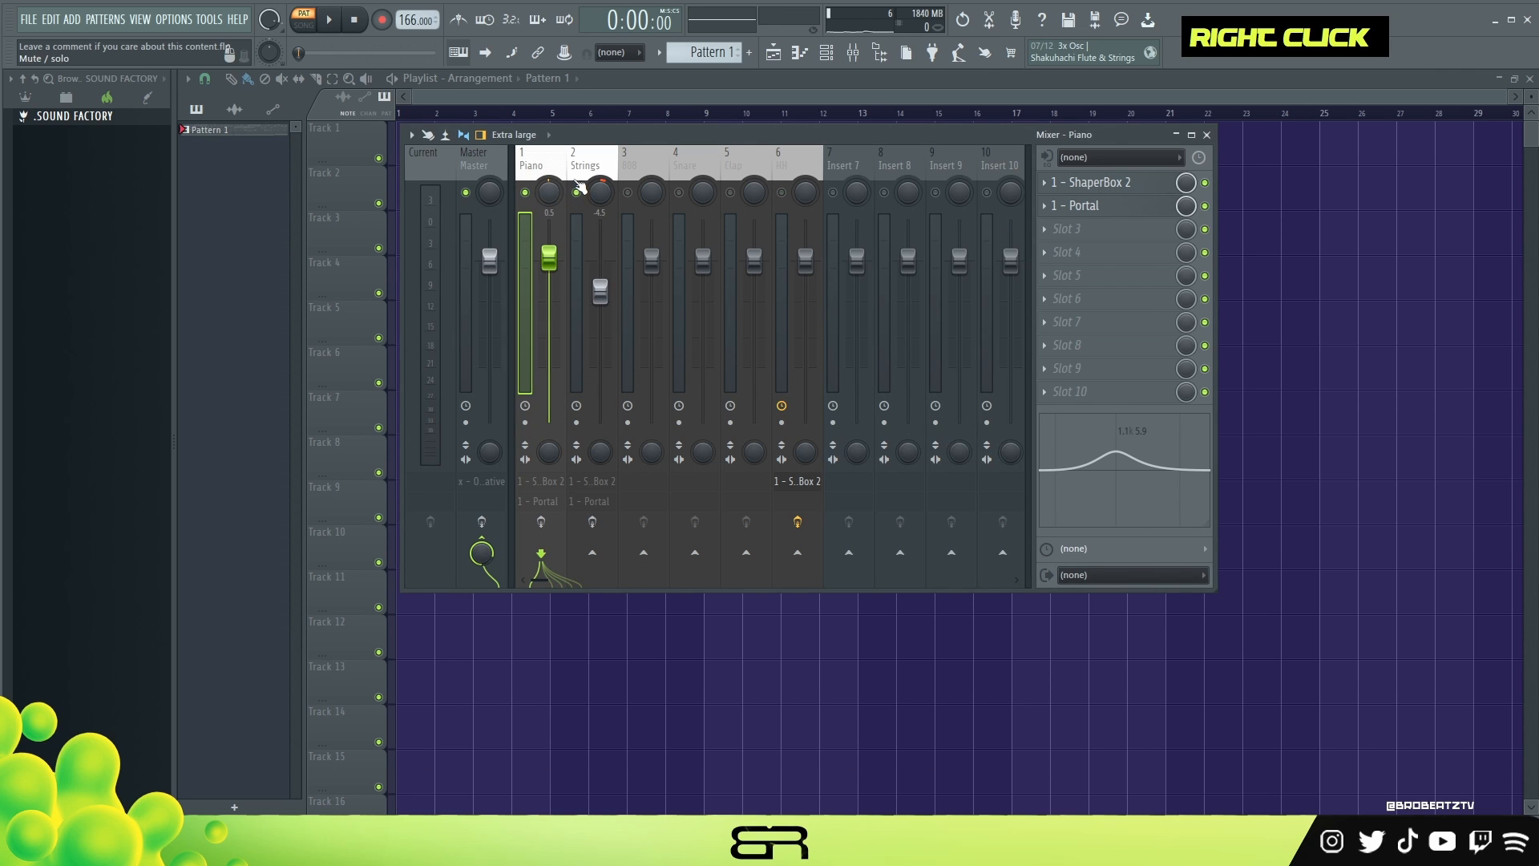
click(583, 172)
click(538, 173)
click(592, 521)
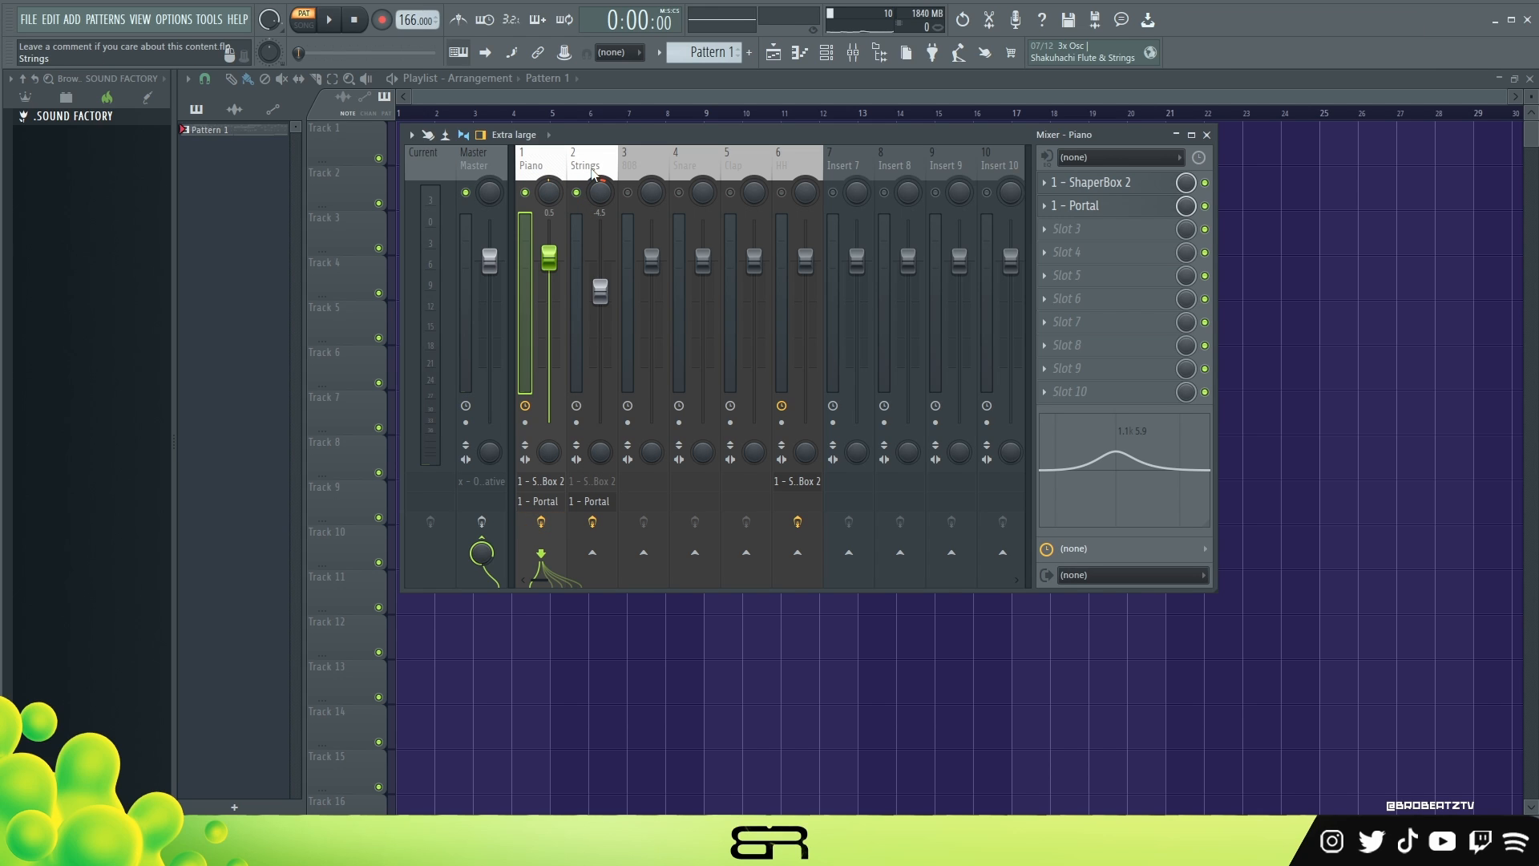
key(space)
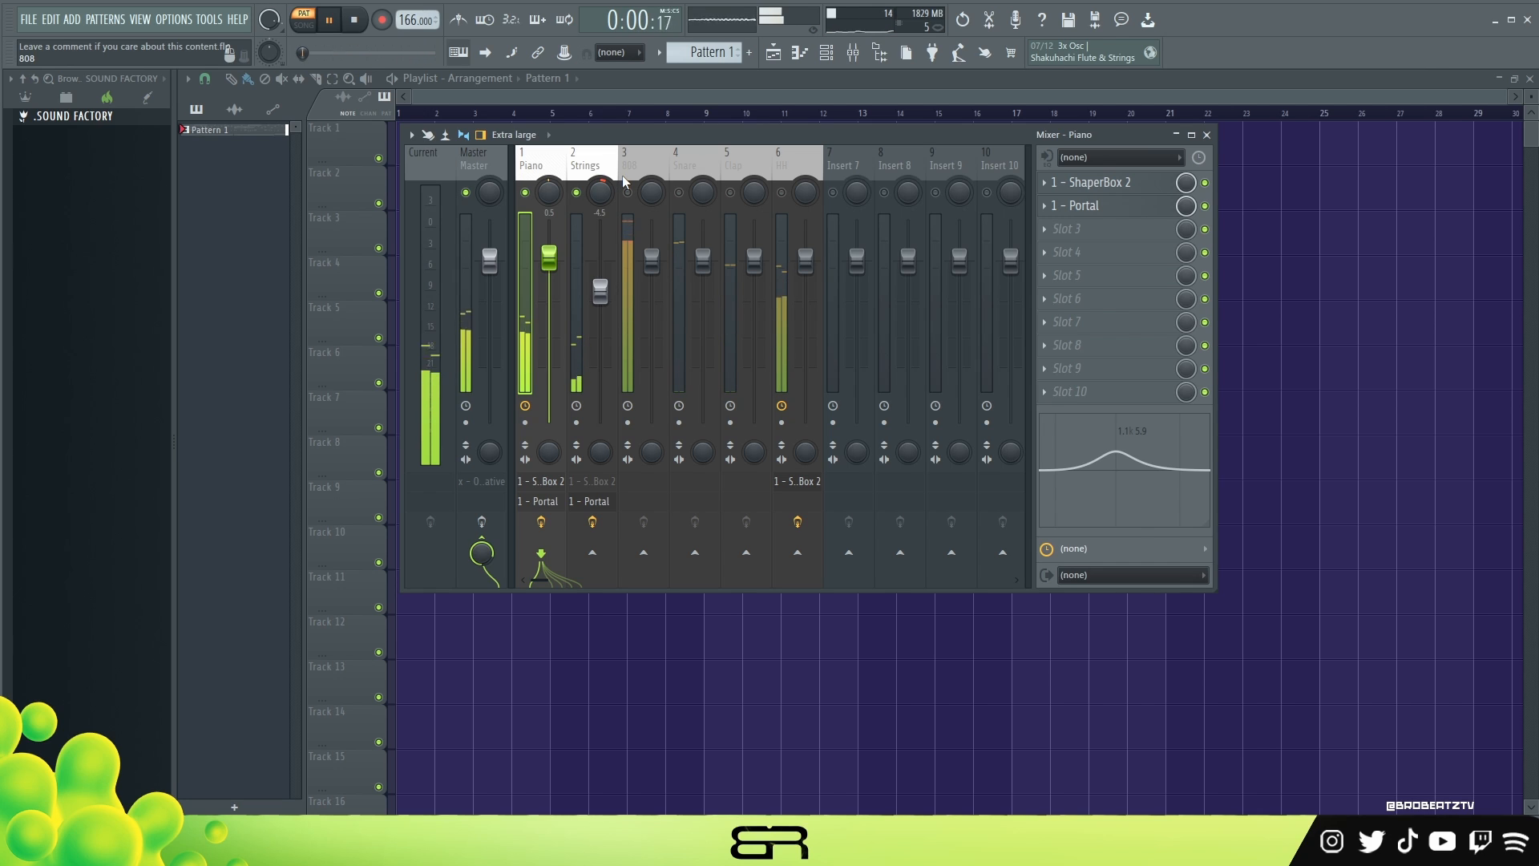
key(space)
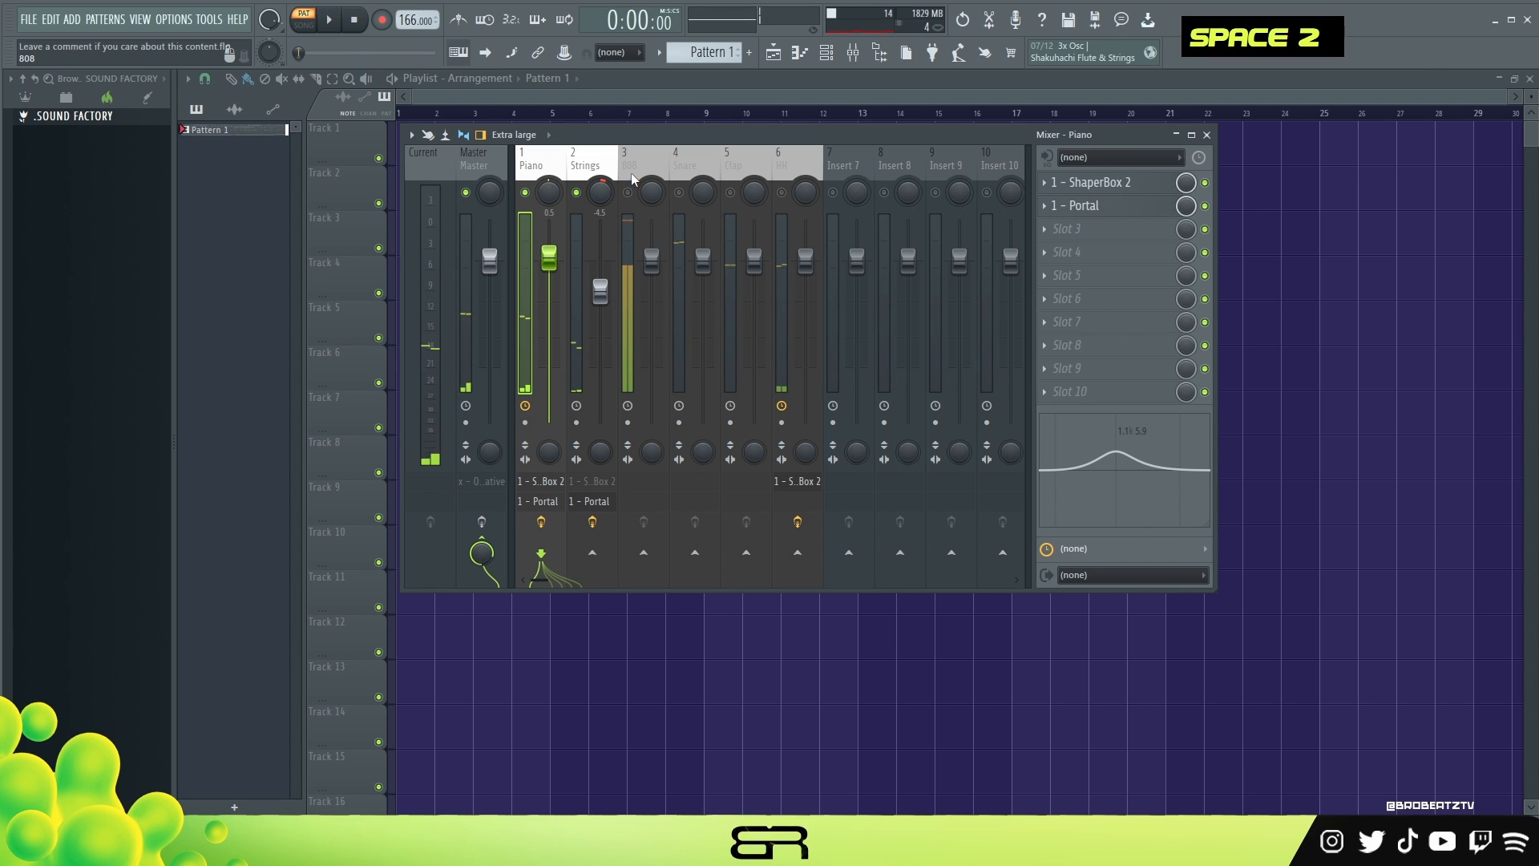
- Examine the Oxford Inflator settings on the Master track
click(474, 159)
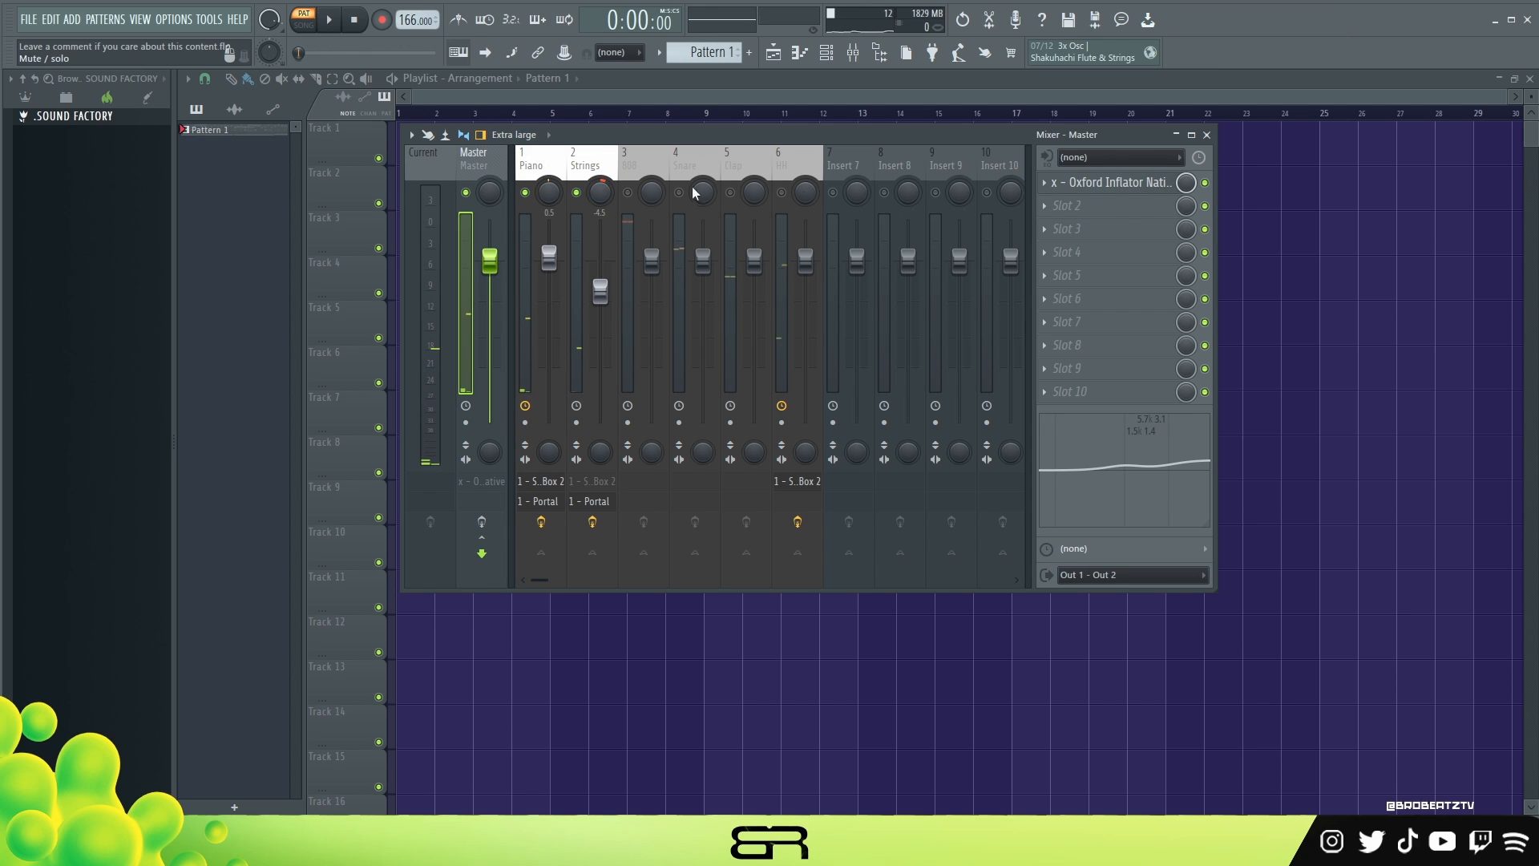
click(1098, 182)
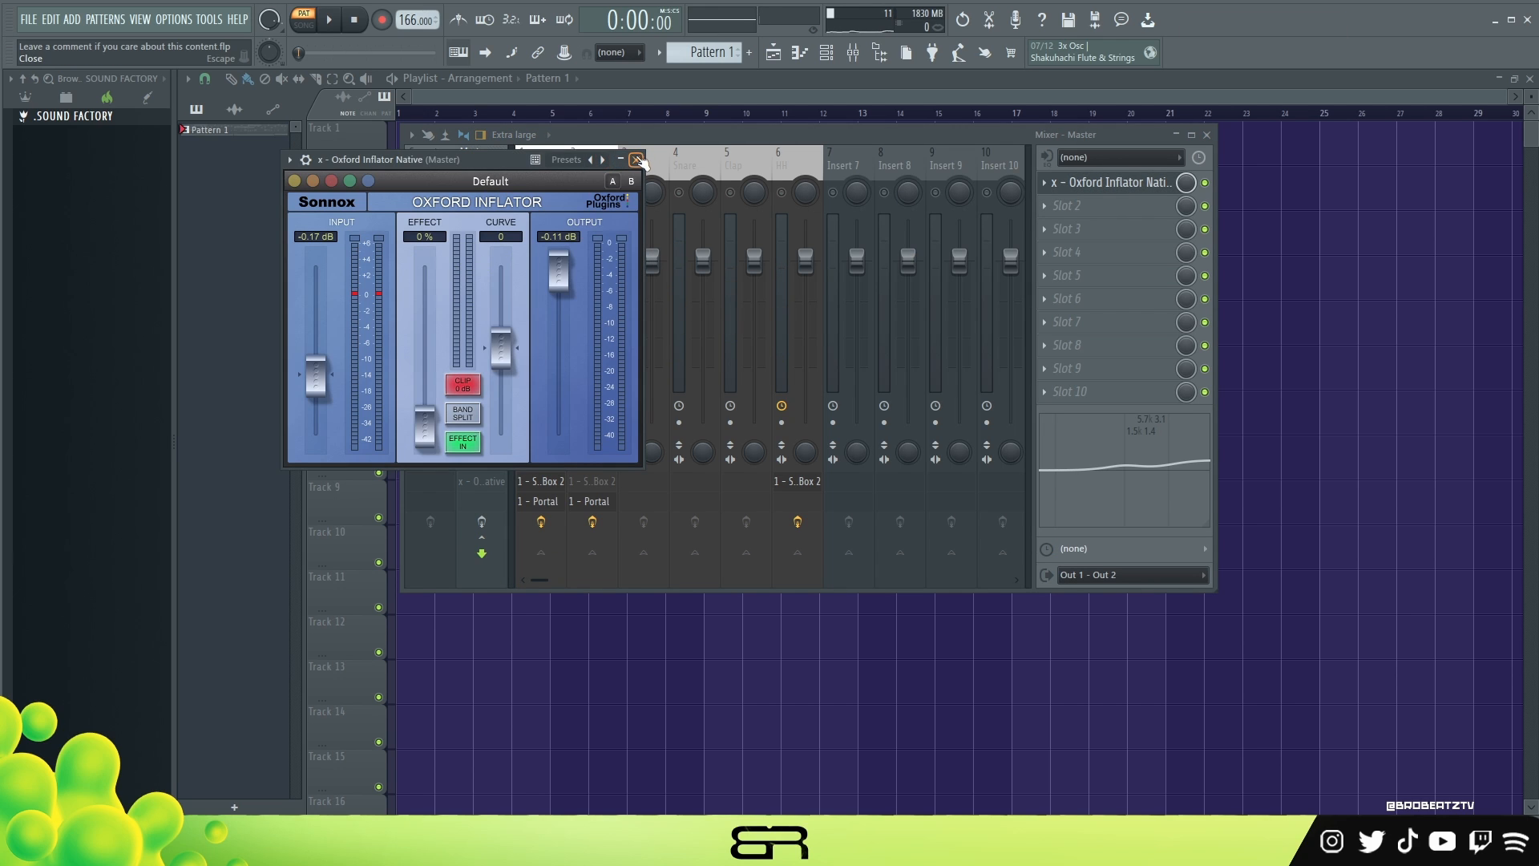
click(637, 159)
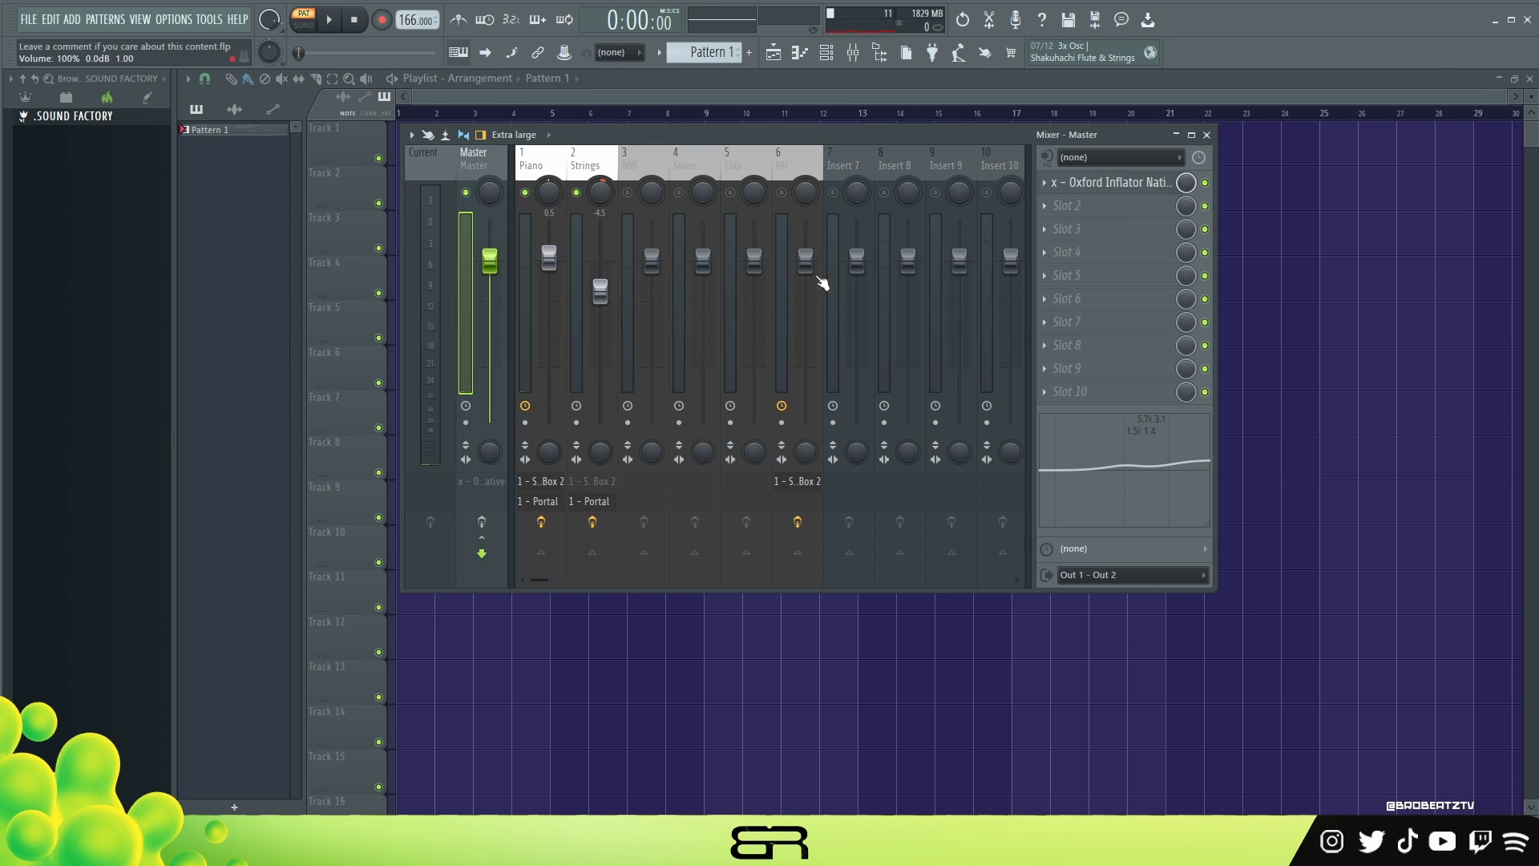
- Unsolo all mixer tracks, enable the Master effects, and boost the Master EQ's high band to 4.0 dB during playback
right_click(786, 201)
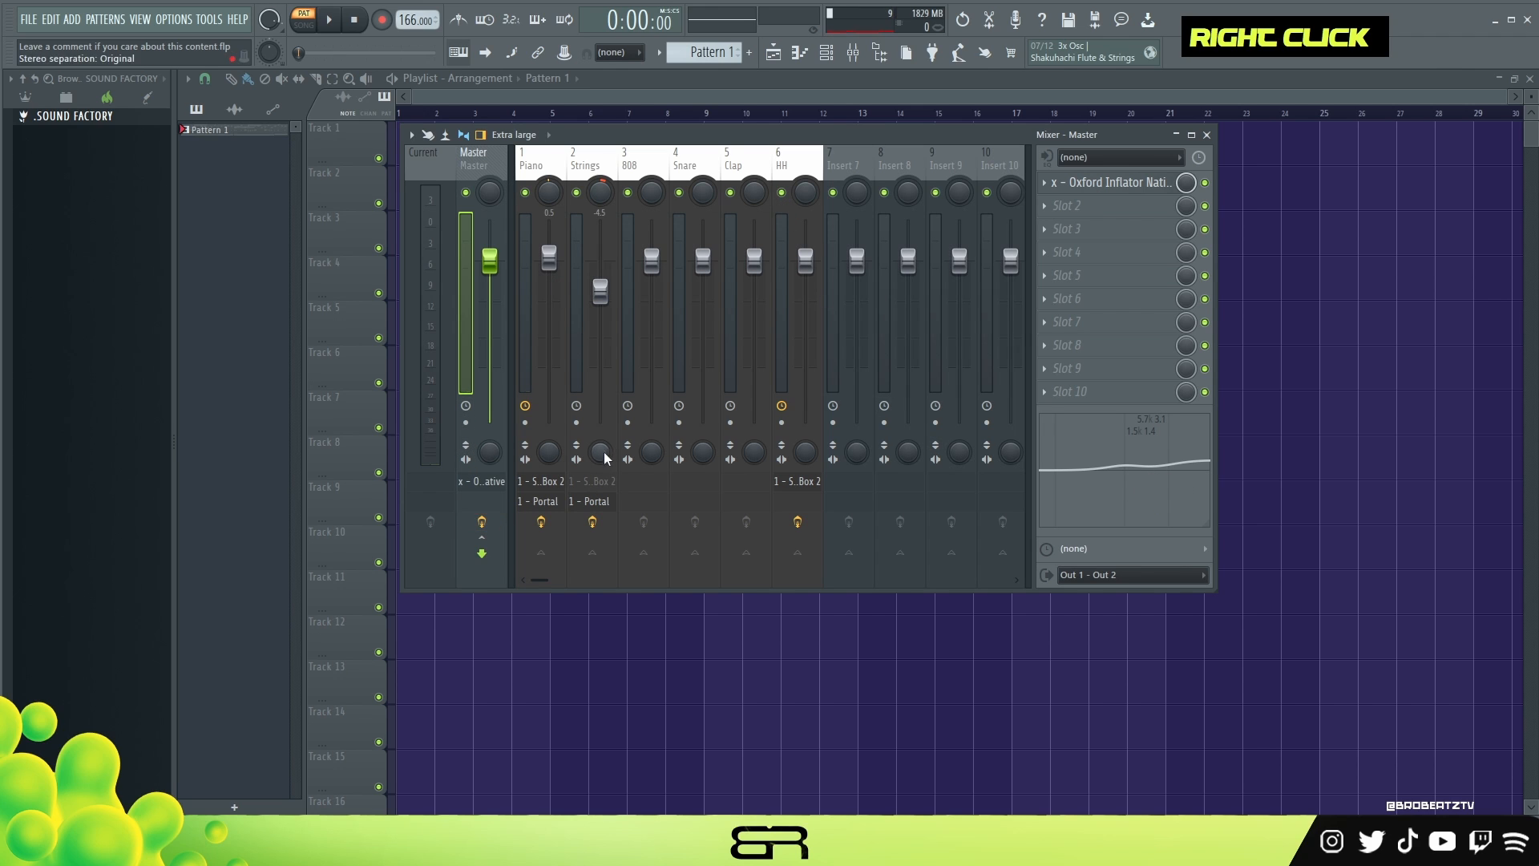
key(space)
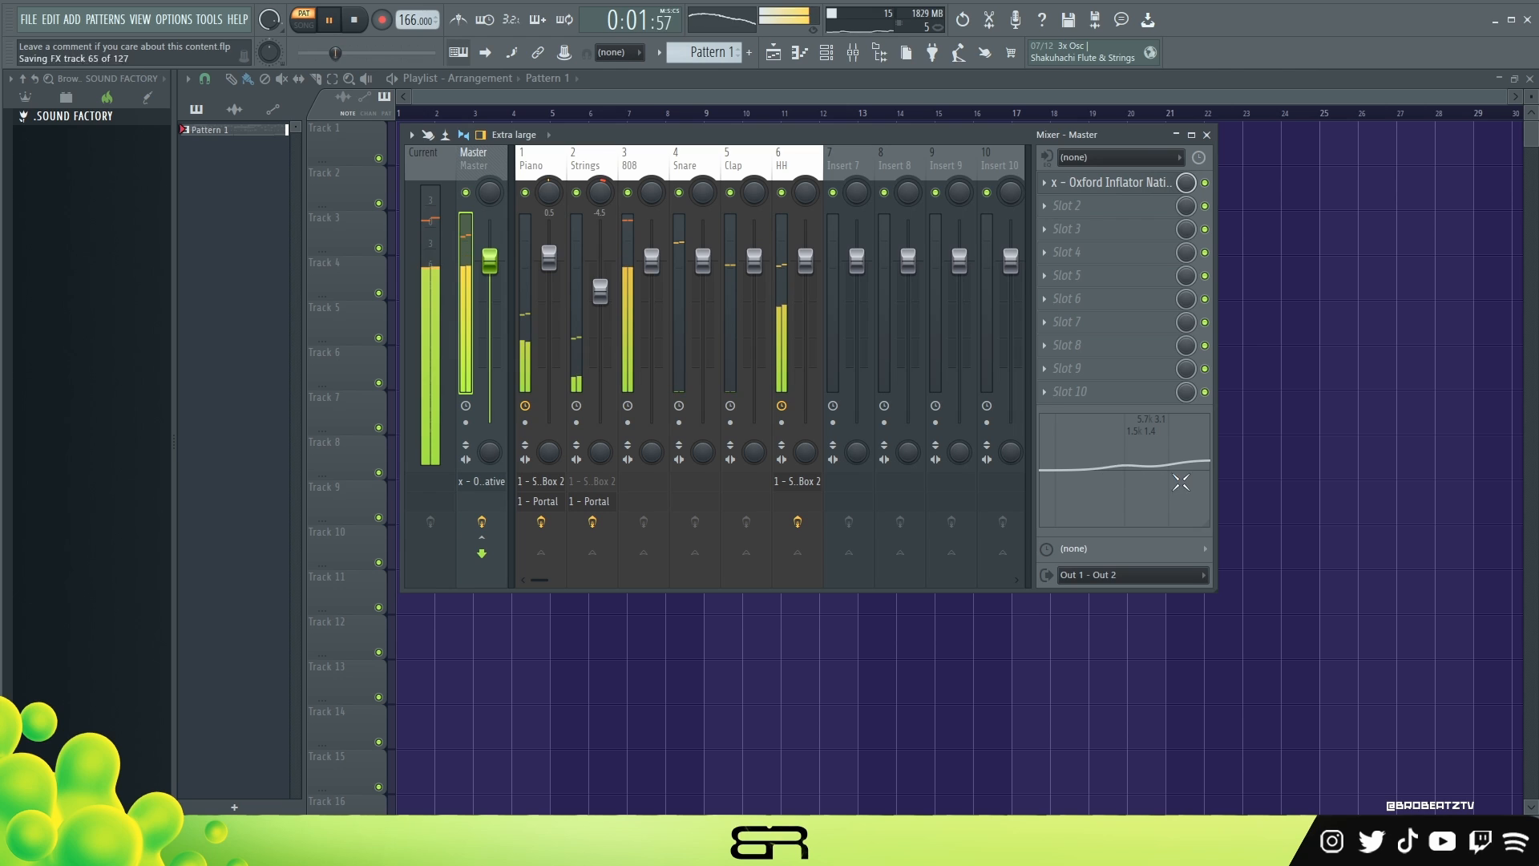
drag(1176, 459, 1183, 481)
key(space)
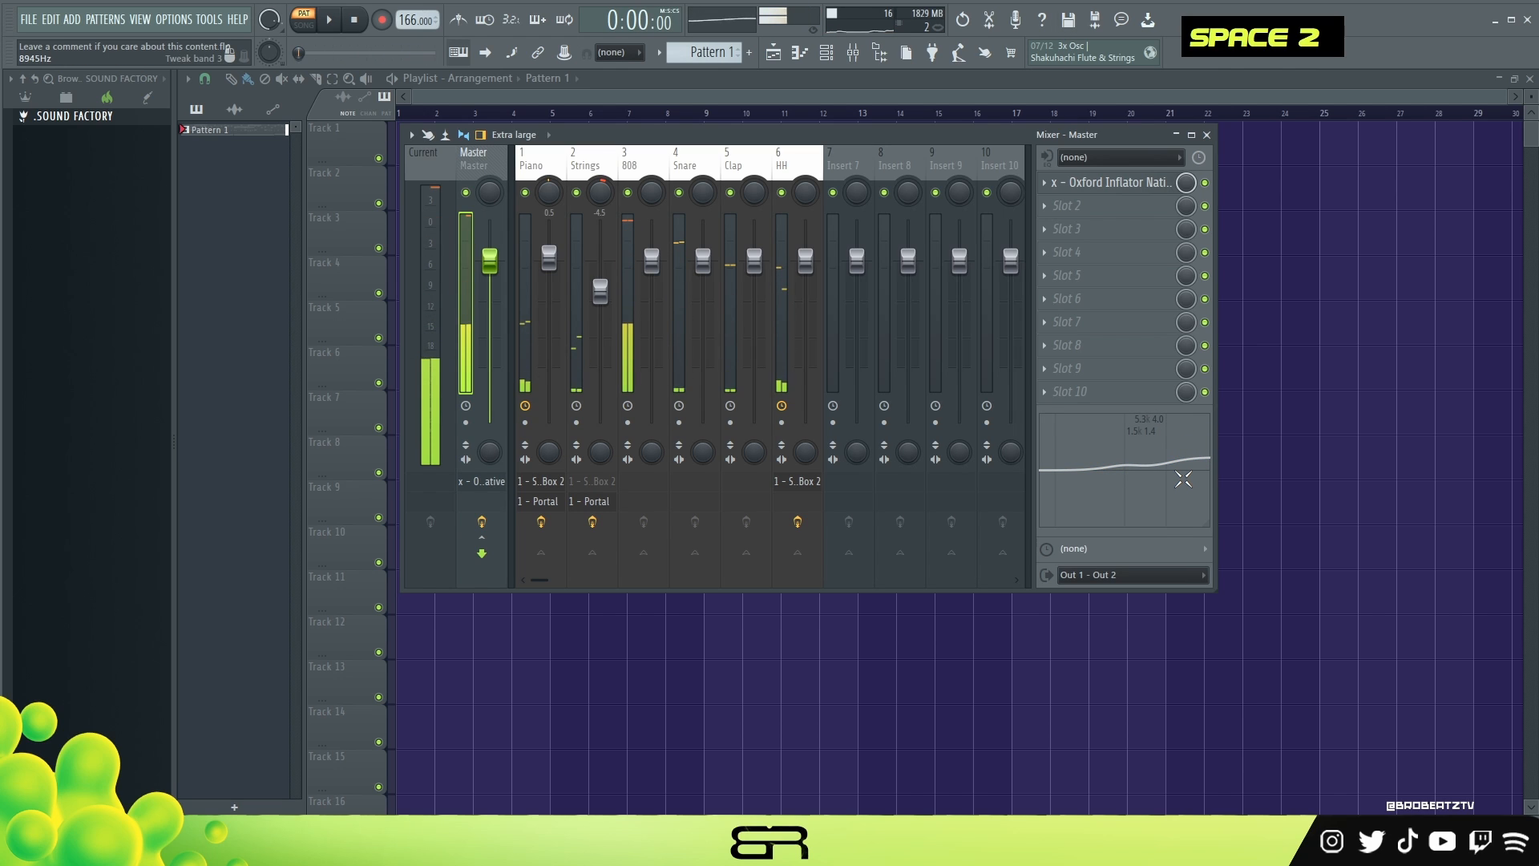